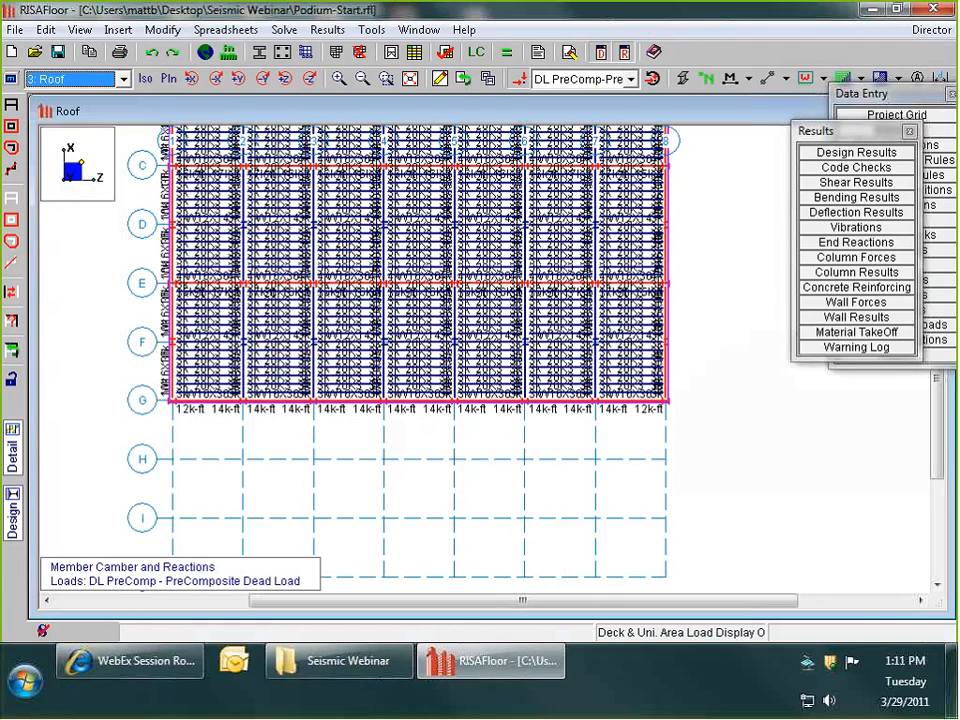
# - Examine the member camber and reaction results on the roof framing plan near grid lines E to G
pyautogui.scroll(3, 638, 350)
pyautogui.scroll(3, 640, 356)
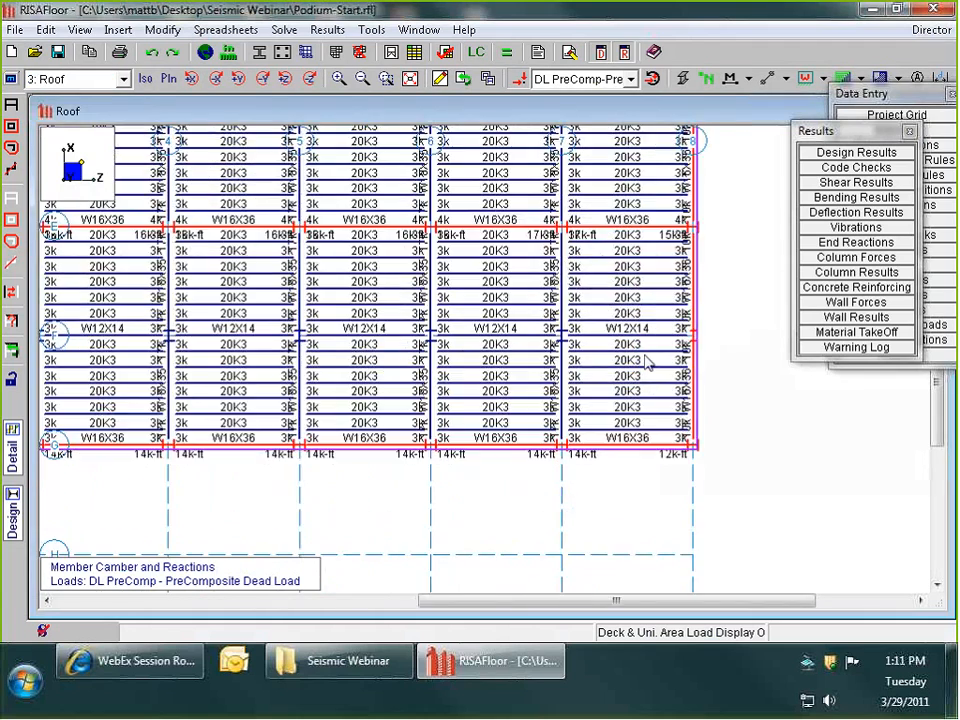
pyautogui.scroll(-2, 662, 478)
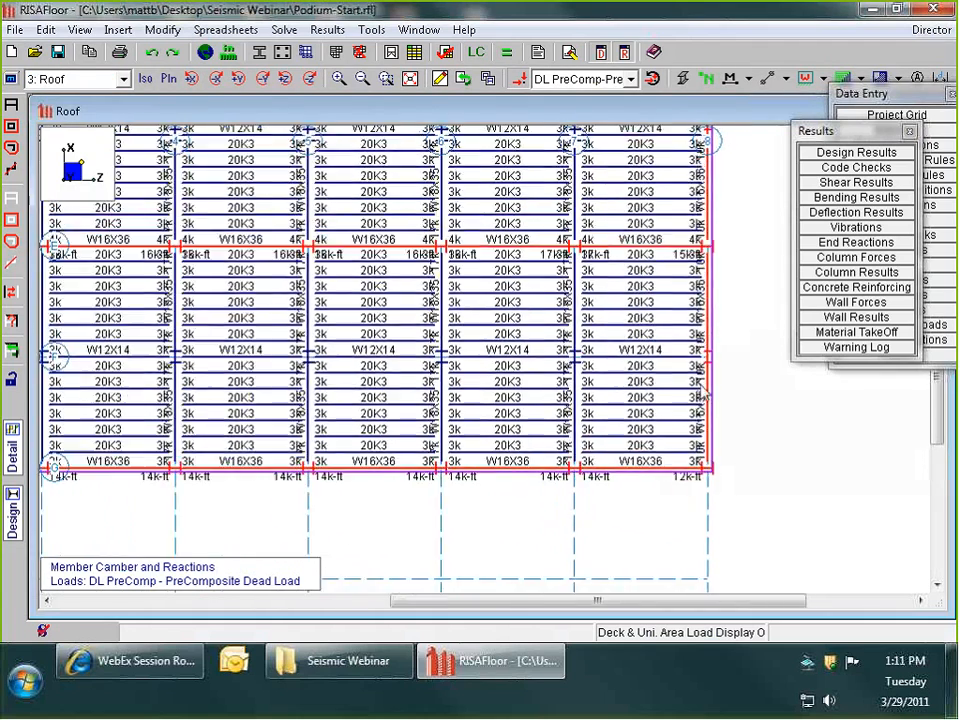
pyautogui.scroll(3, 662, 478)
pyautogui.scroll(-2, 662, 478)
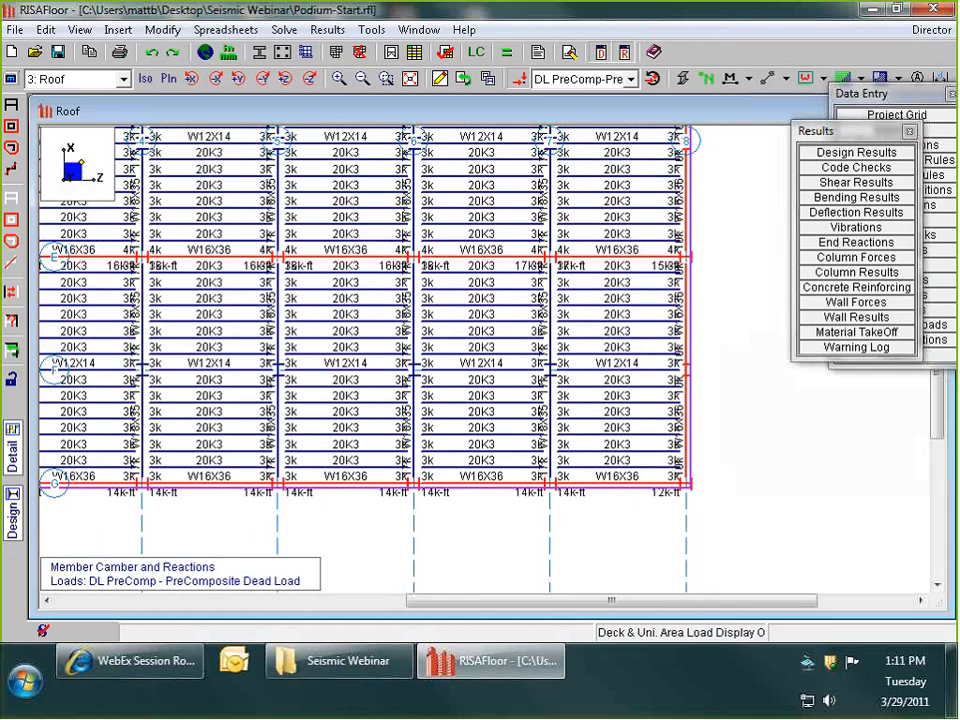
# - Display the Third Floor plan and examine its member sizes, camber and reactions
pyautogui.click(72, 80)
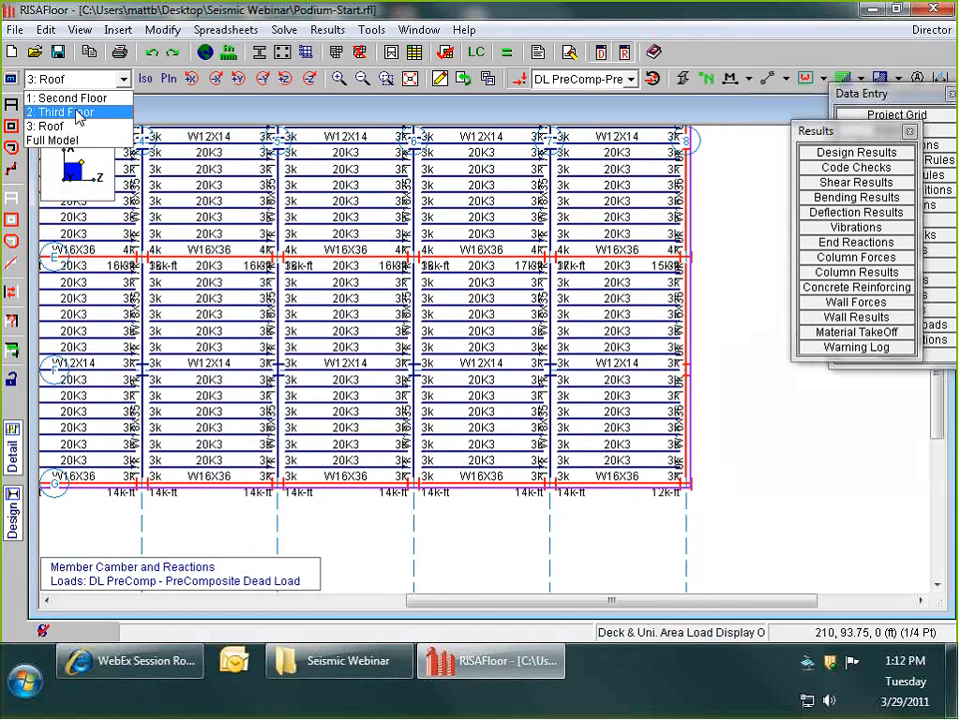
pyautogui.click(79, 115)
pyautogui.click(65, 112)
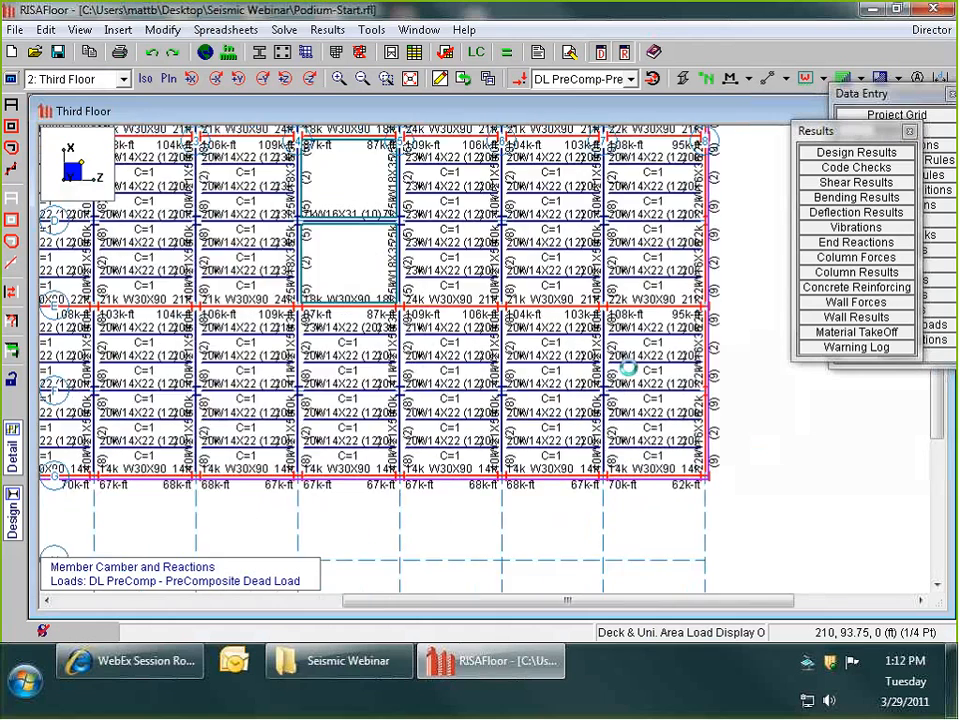
pyautogui.scroll(-5, 636, 372)
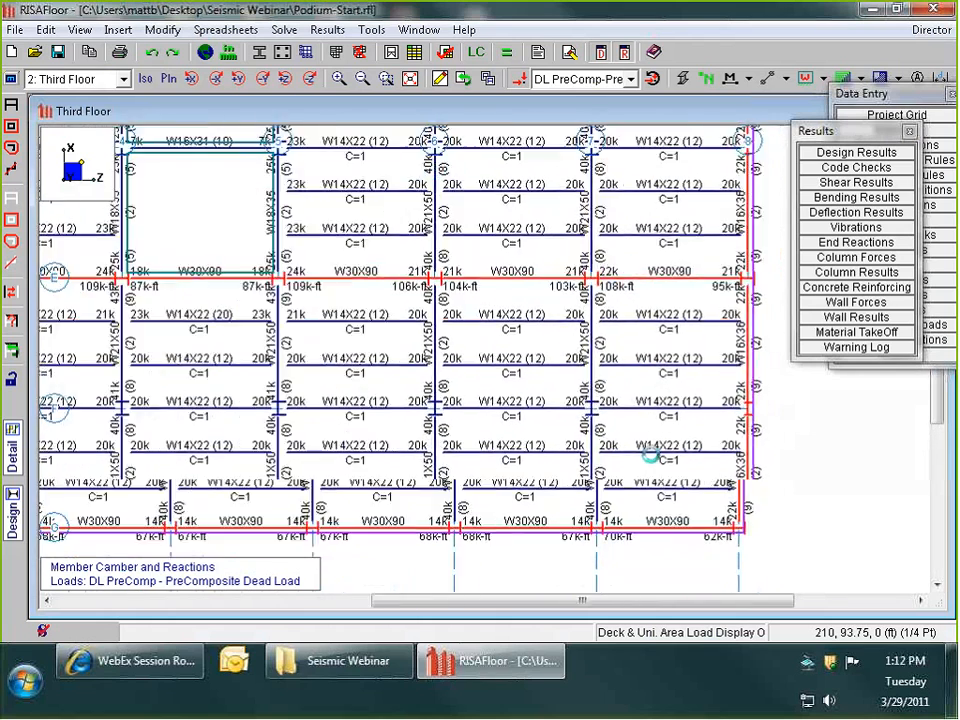
pyautogui.scroll(-4, 650, 452)
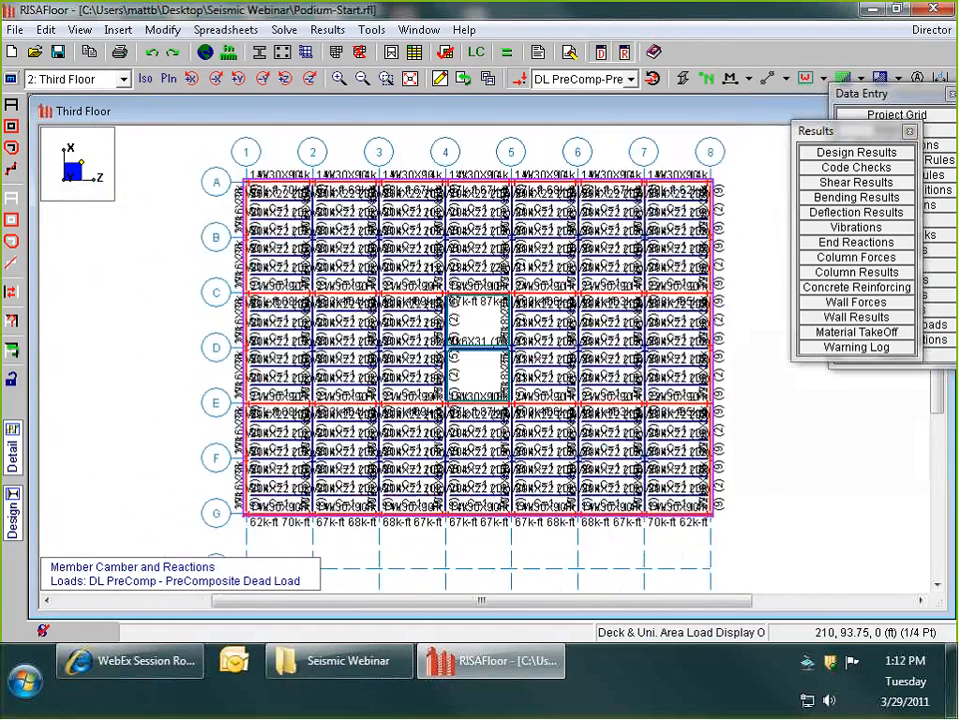
# - Display the Second Floor plan and view the concrete podium framing, including the extension beyond grid line G
pyautogui.scroll(1, 385, 190)
pyautogui.click(51, 83)
pyautogui.click(51, 84)
pyautogui.click(62, 97)
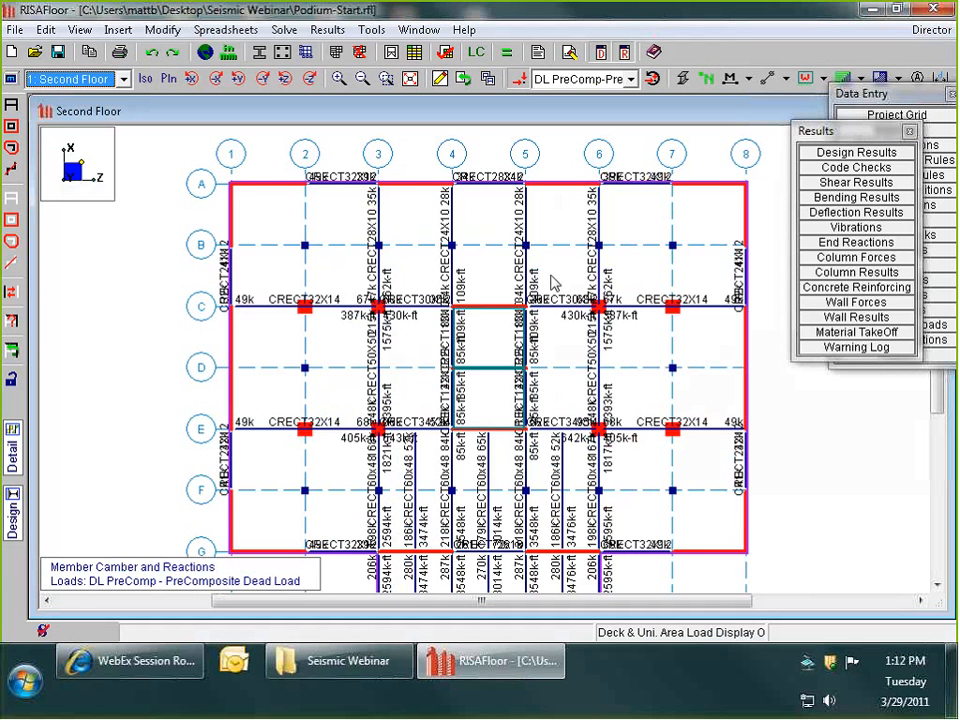
pyautogui.scroll(-3, 170, 205)
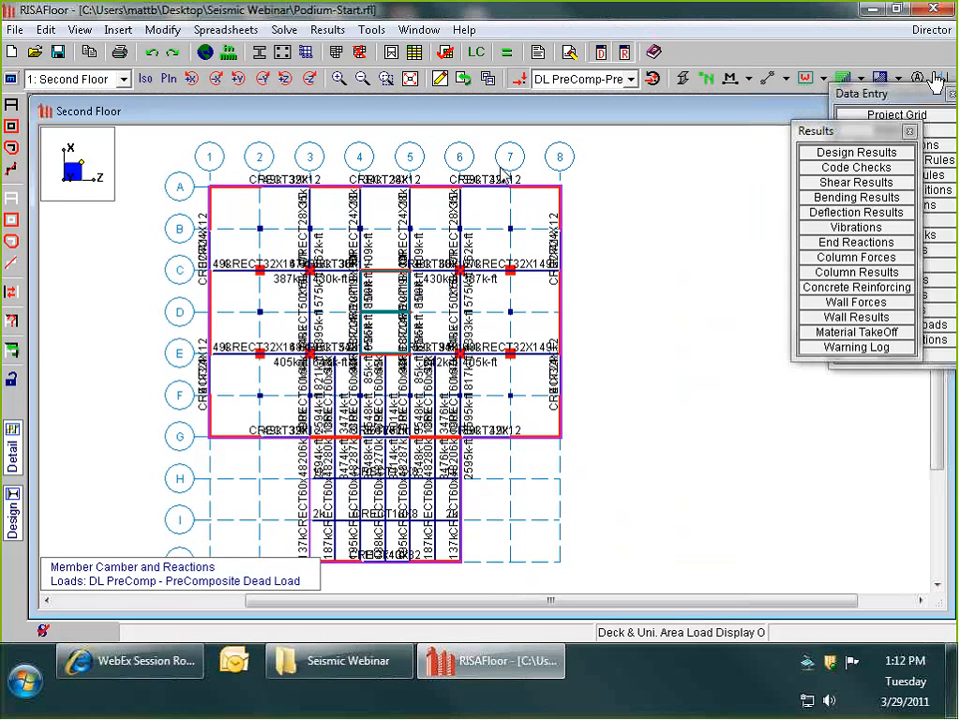
# - Transfer the floor model to RISA-3D and reposition the Seismic Loads dialog for review
pyautogui.click(933, 30)
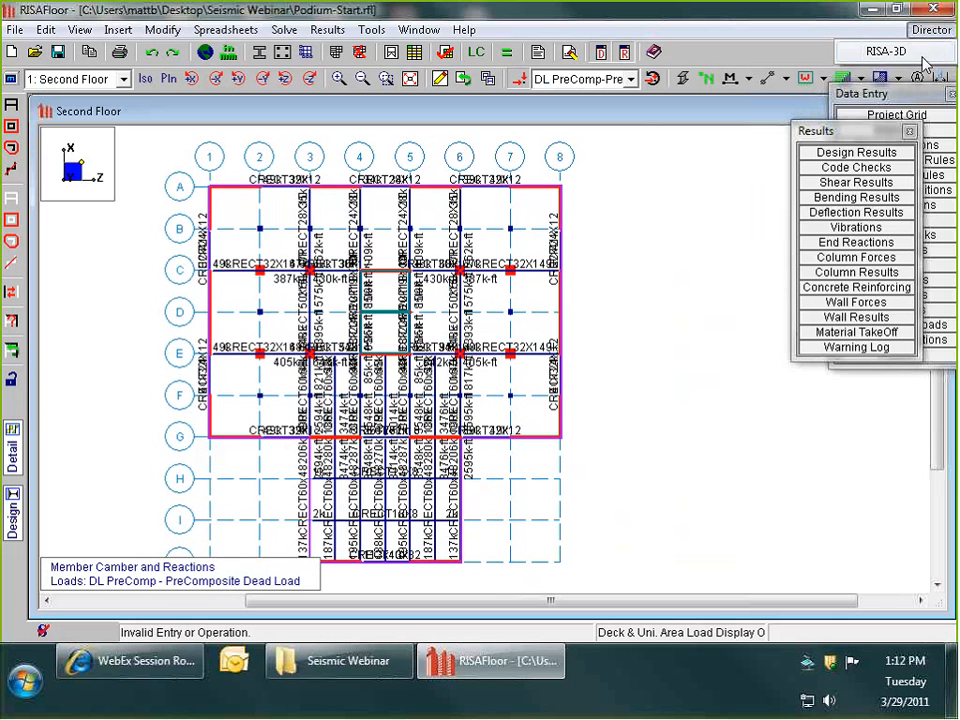
pyautogui.click(925, 58)
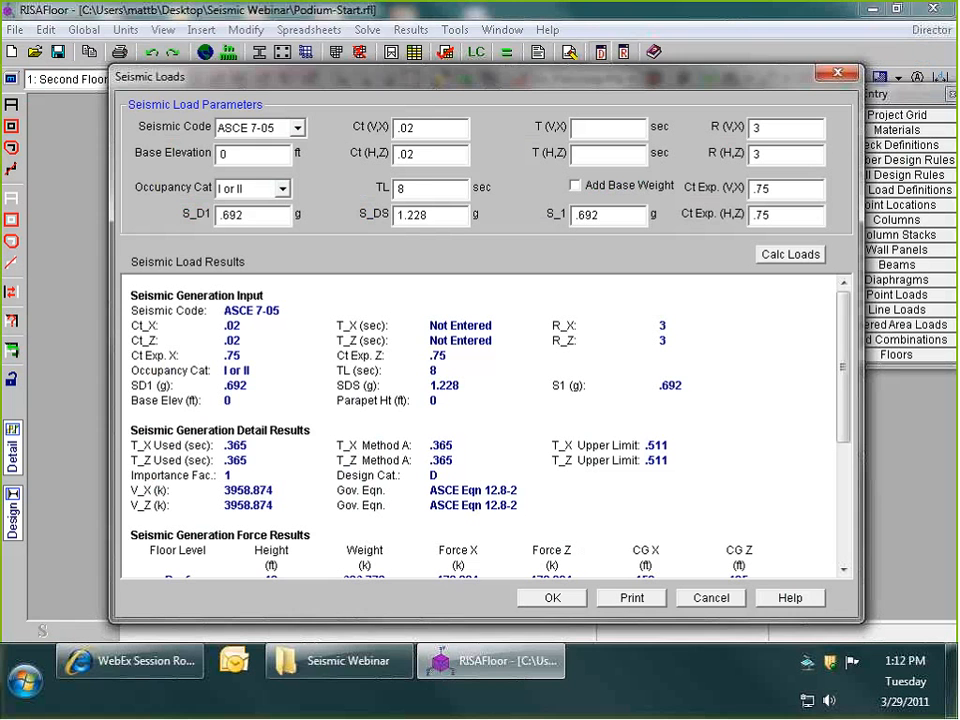
pyautogui.moveTo(123, 81); pyautogui.dragTo(120, 62)
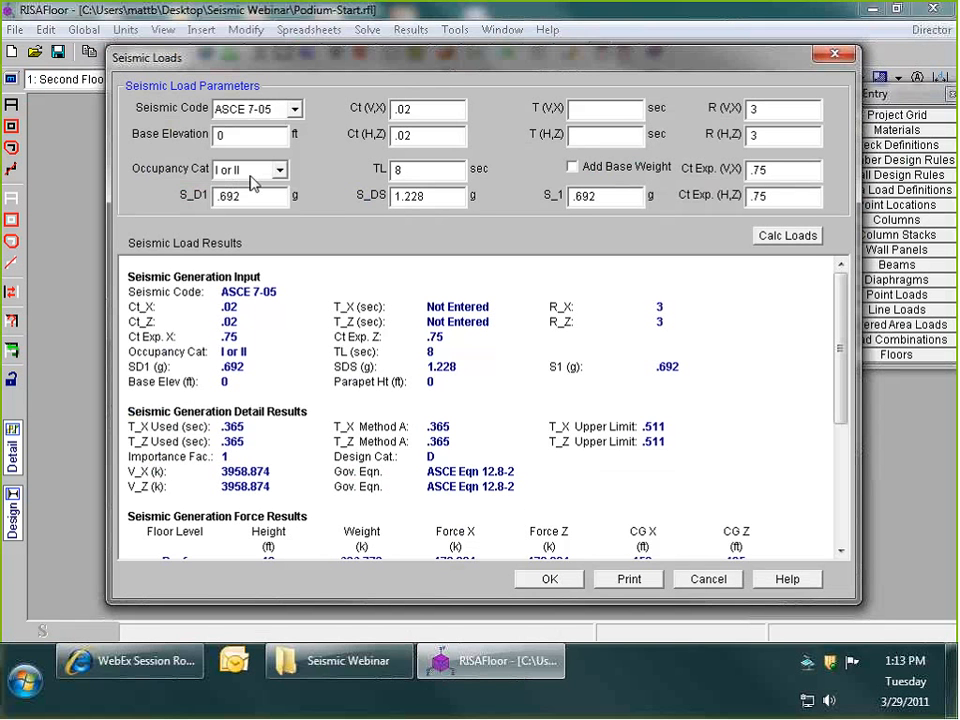
# - Review the TL, S_DS, S_1 and R factors of the ASCE 7-05 seismic loads and accept them
pyautogui.click(433, 172)
pyautogui.click(603, 197)
pyautogui.click(434, 174)
pyautogui.click(439, 198)
pyautogui.click(623, 200)
pyautogui.click(784, 134)
pyautogui.click(768, 116)
pyautogui.click(560, 584)
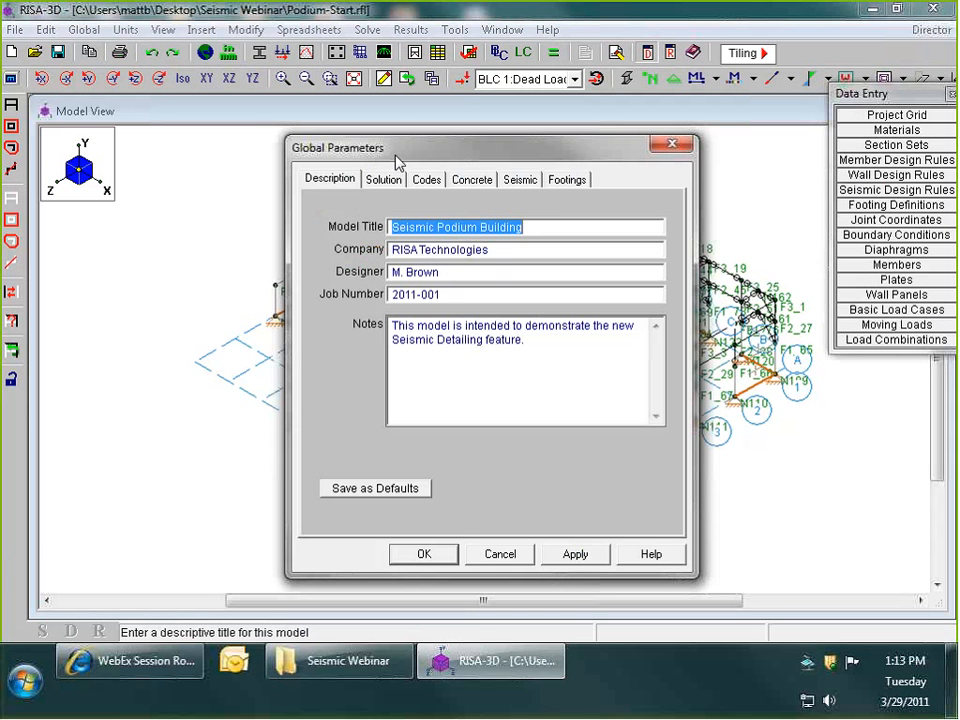
# - Review the description, solution and design code settings in the Global Parameters
pyautogui.moveTo(471, 156); pyautogui.dragTo(492, 153)
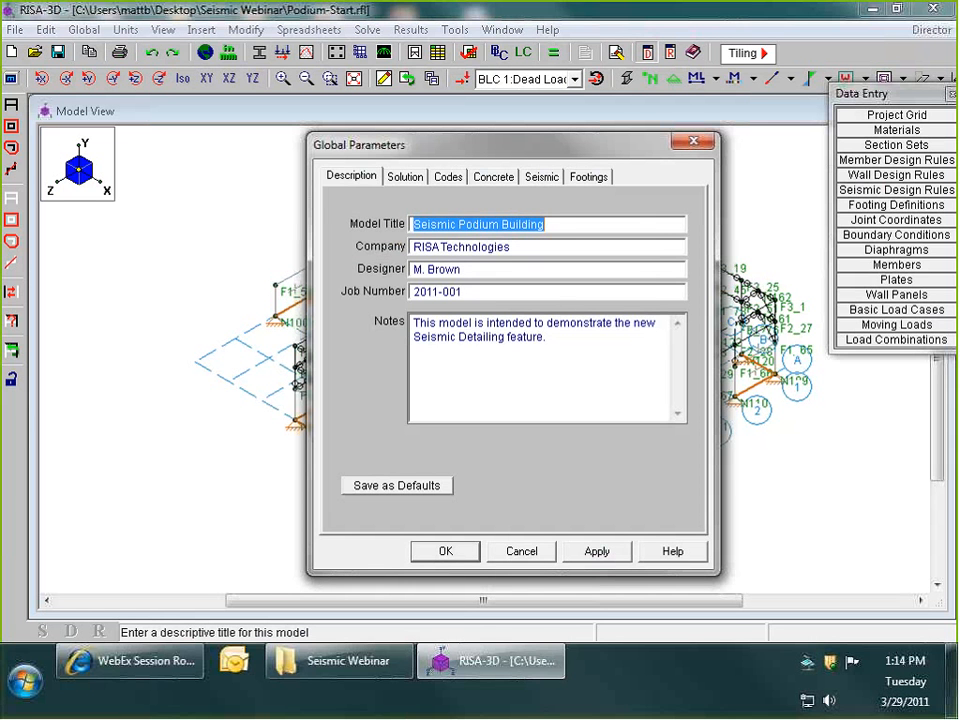
pyautogui.click(346, 180)
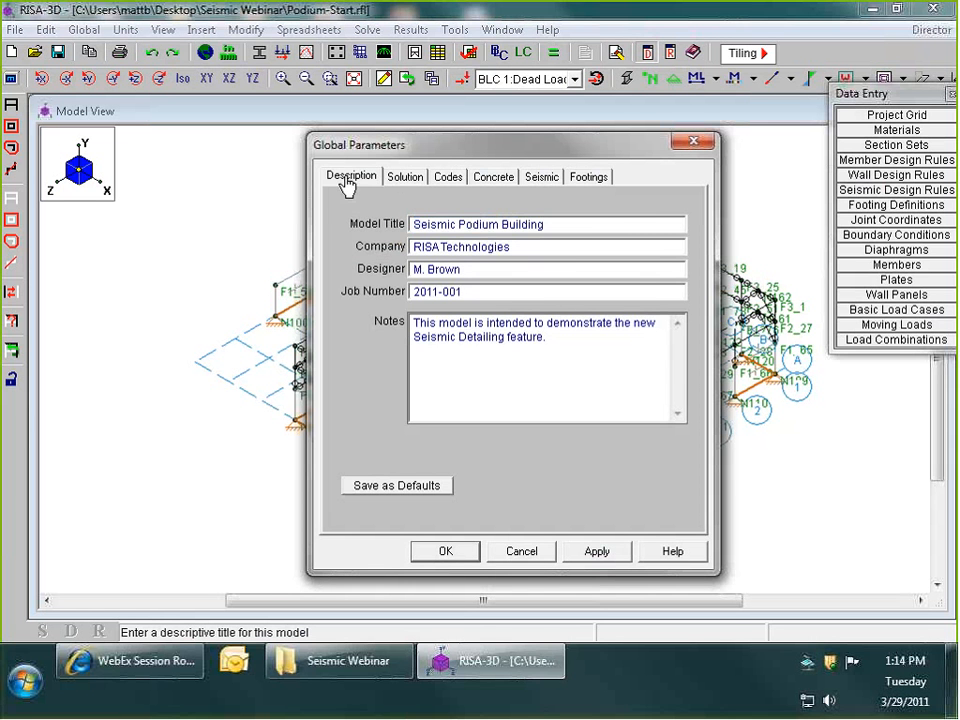
pyautogui.click(410, 178)
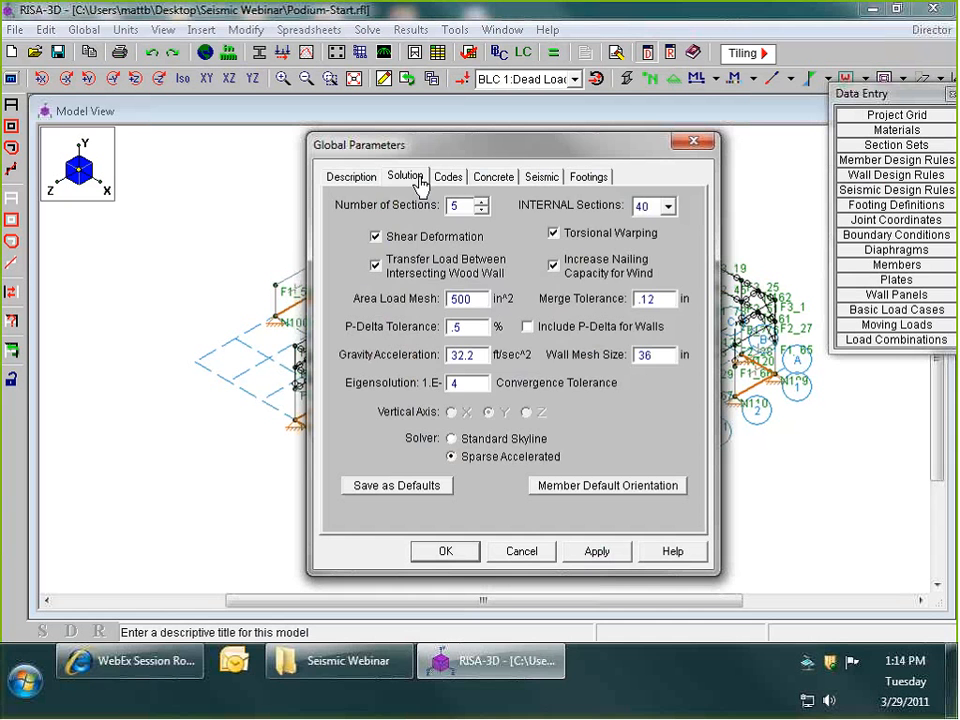
pyautogui.click(446, 178)
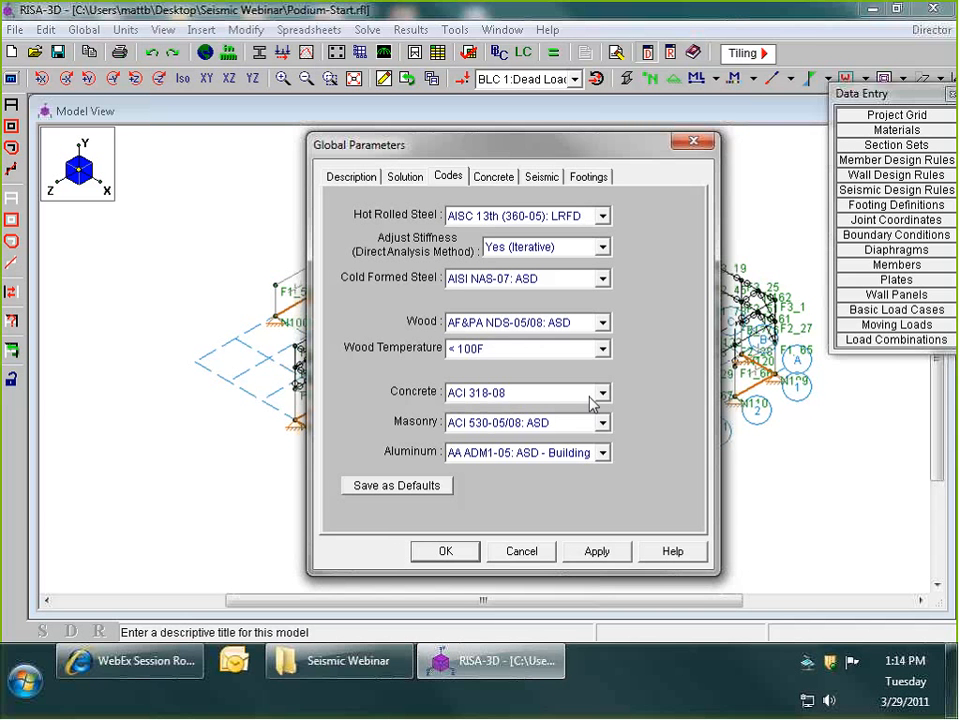
# - Review the overstrength (Ω) and redundancy (ρ) factors in the seismic global parameters and accept the settings
pyautogui.click(538, 180)
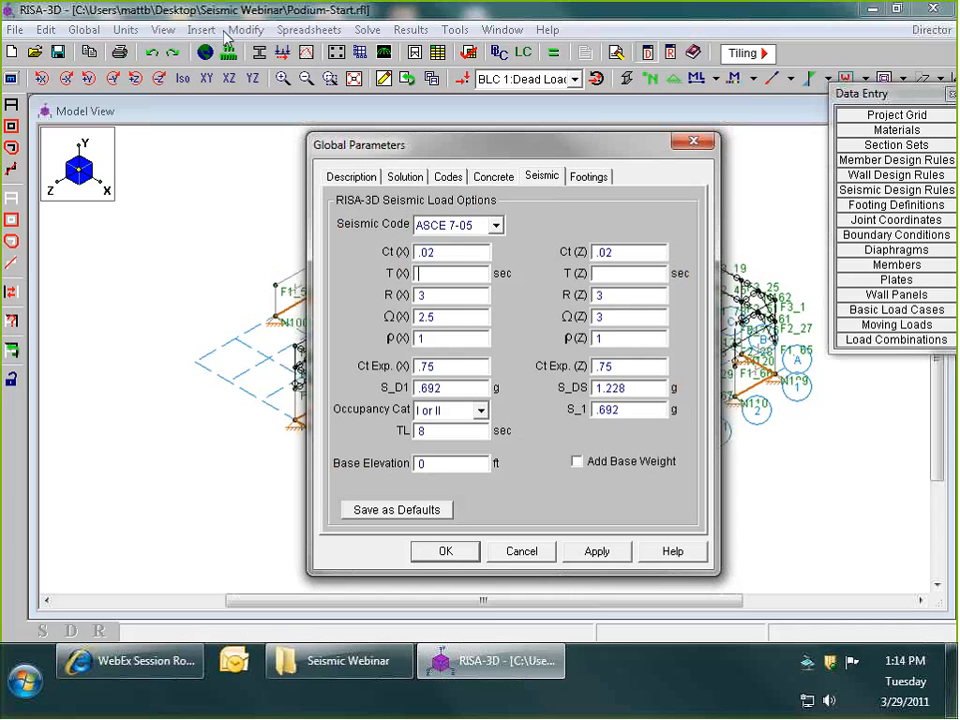
pyautogui.click(634, 314)
pyautogui.click(436, 339)
pyautogui.click(630, 340)
pyautogui.click(446, 552)
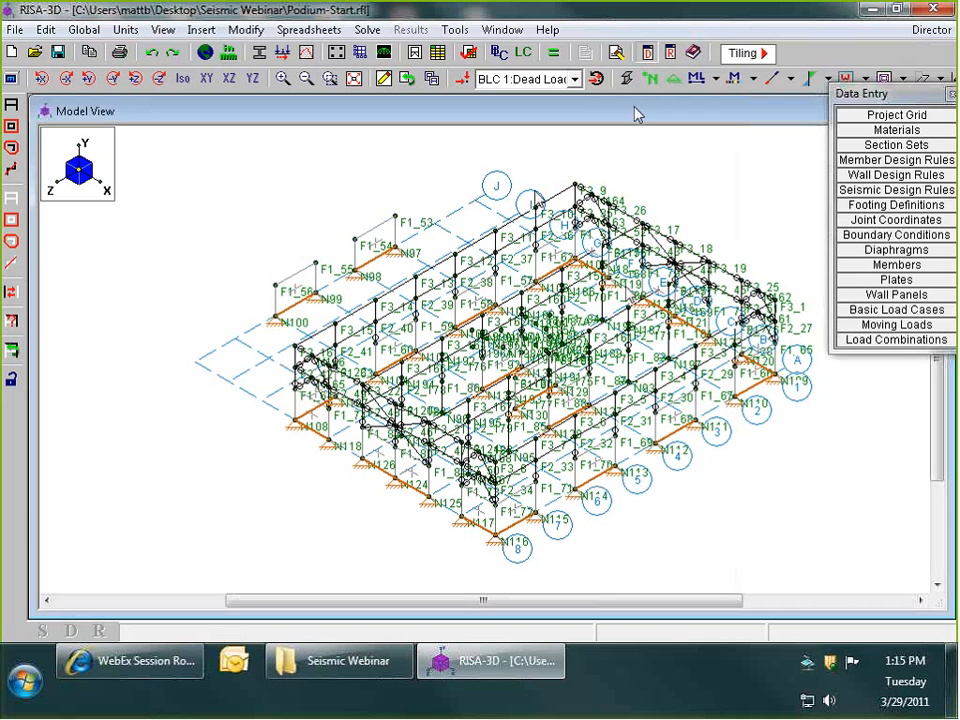
# - Hide the joint and member labels and the joint markers, and move the Data Entry palette fully into view
pyautogui.click(650, 80)
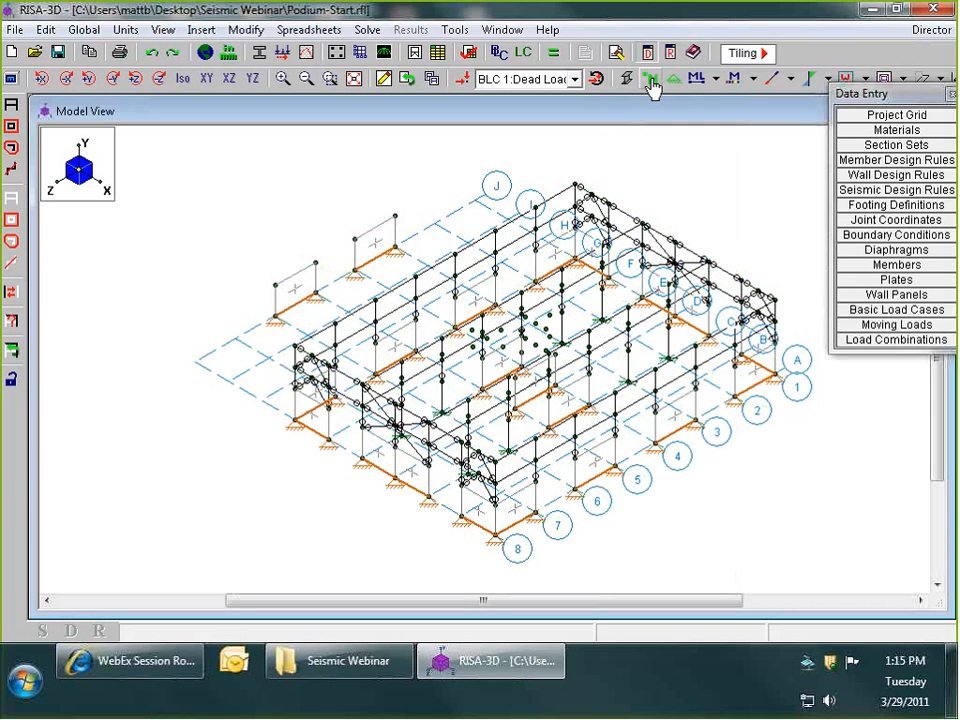
pyautogui.click(651, 80)
pyautogui.moveTo(892, 93); pyautogui.dragTo(853, 166)
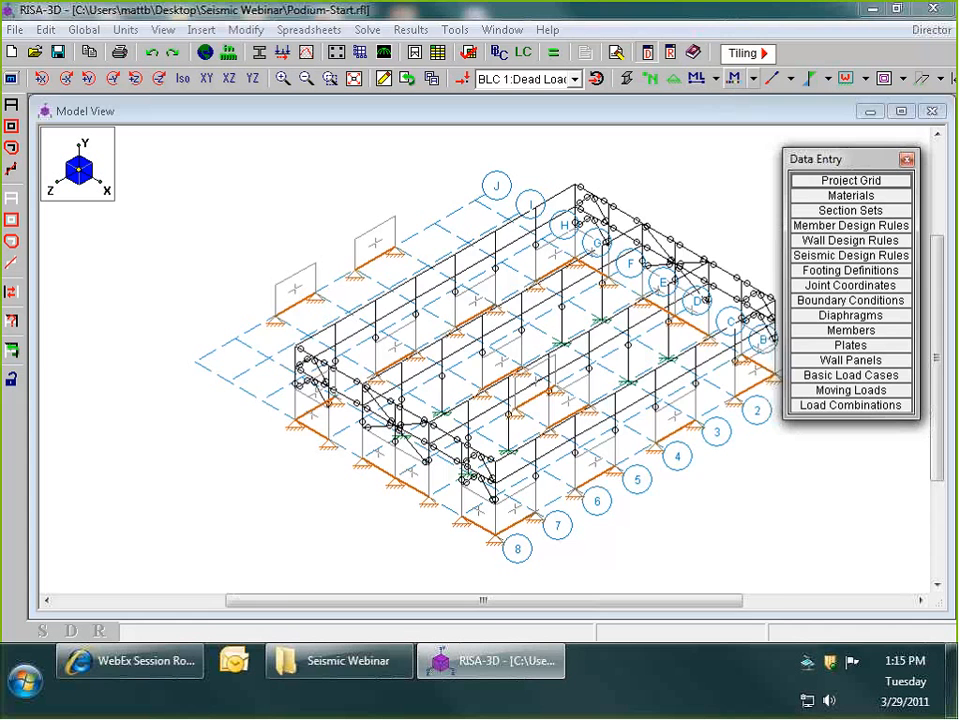
# - Rotate the 3D model slightly and show its members and wall panels in rendered form
pyautogui.click(490, 268)
pyautogui.scroll(-2, 490, 312)
pyautogui.scroll(3, 490, 317)
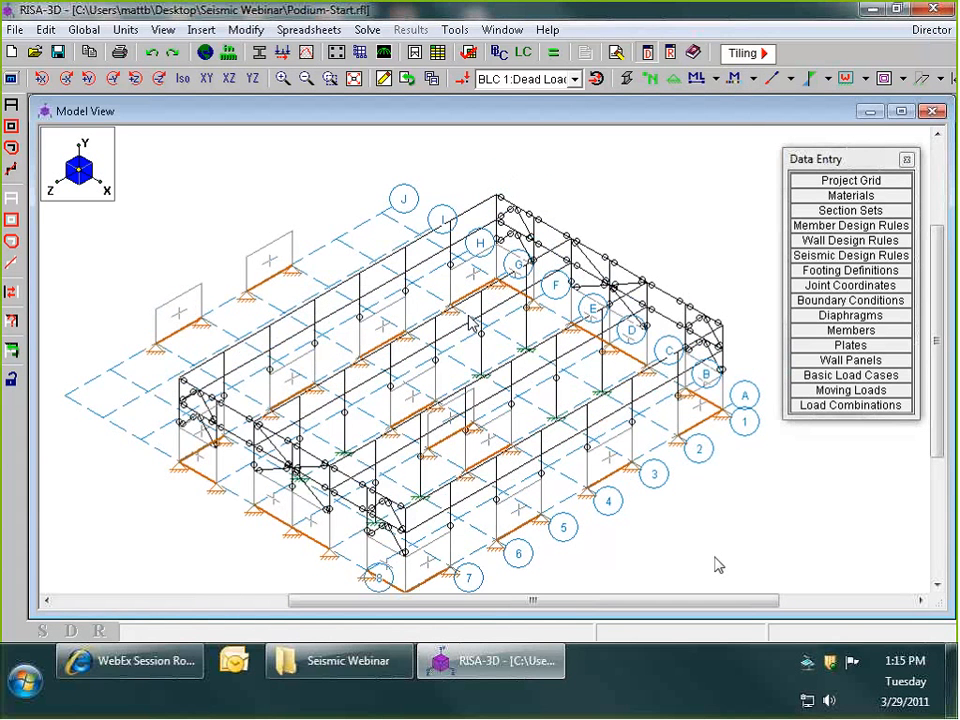
pyautogui.moveTo(717, 565); pyautogui.dragTo(604, 492, button='middle')
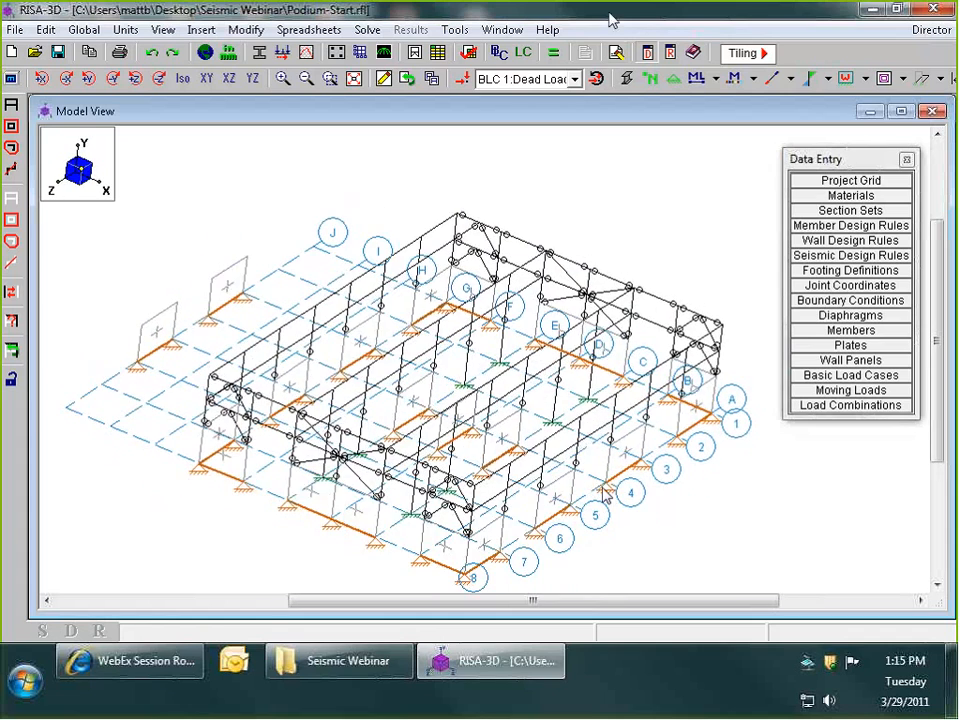
pyautogui.click(469, 53)
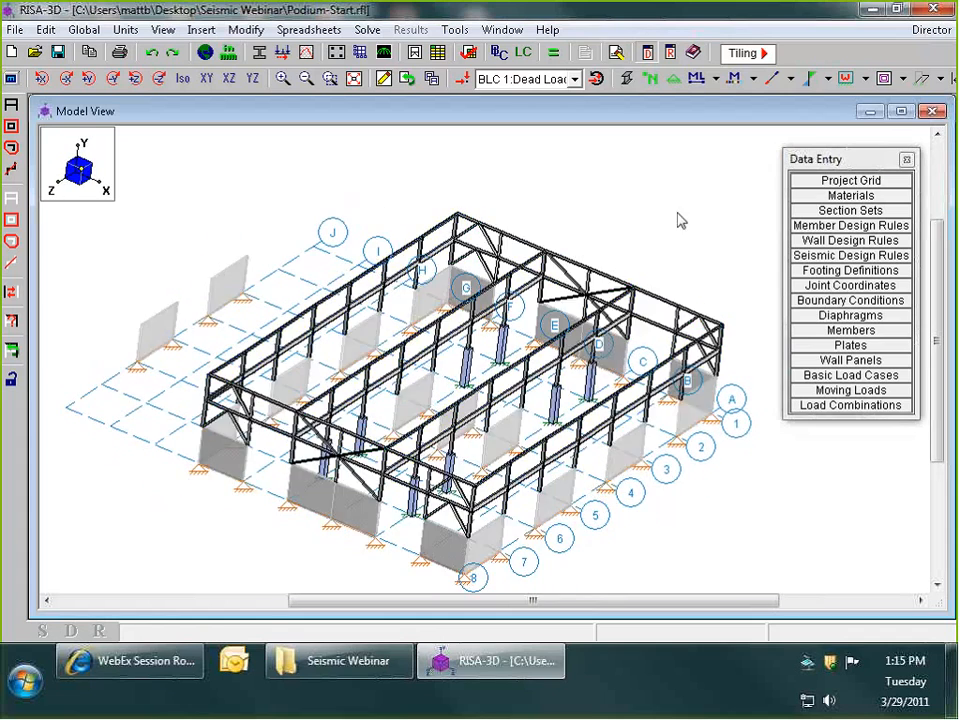
# - Examine the rendered braced frames, columns and wall panels, and return the model to wireframe display
pyautogui.scroll(8, 730, 385)
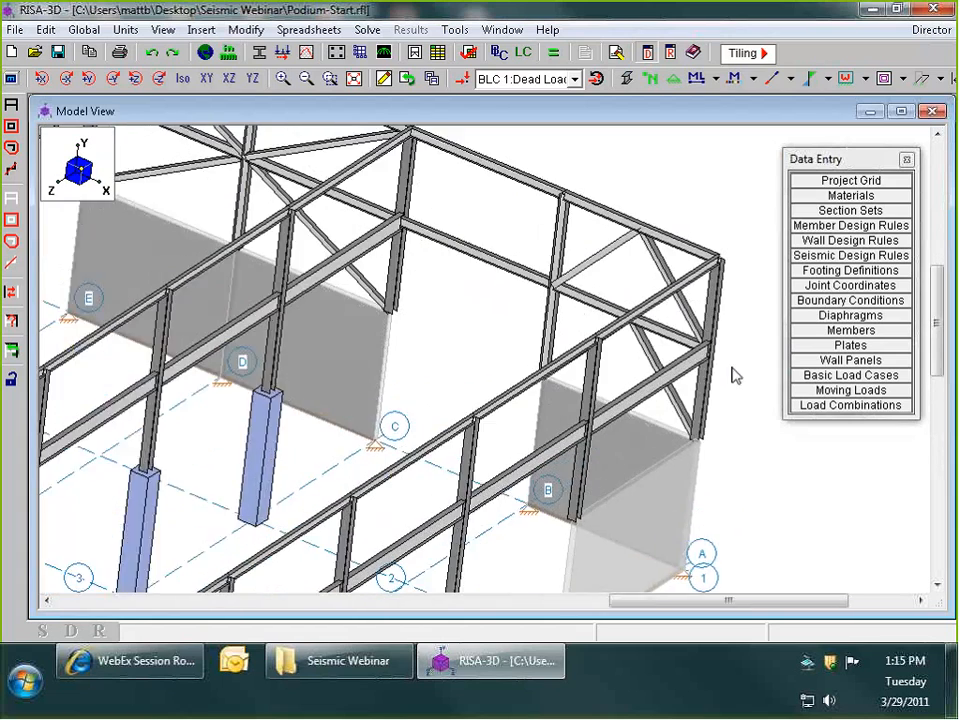
pyautogui.moveTo(735, 375); pyautogui.dragTo(720, 252, button='middle')
pyautogui.scroll(-8, 735, 345)
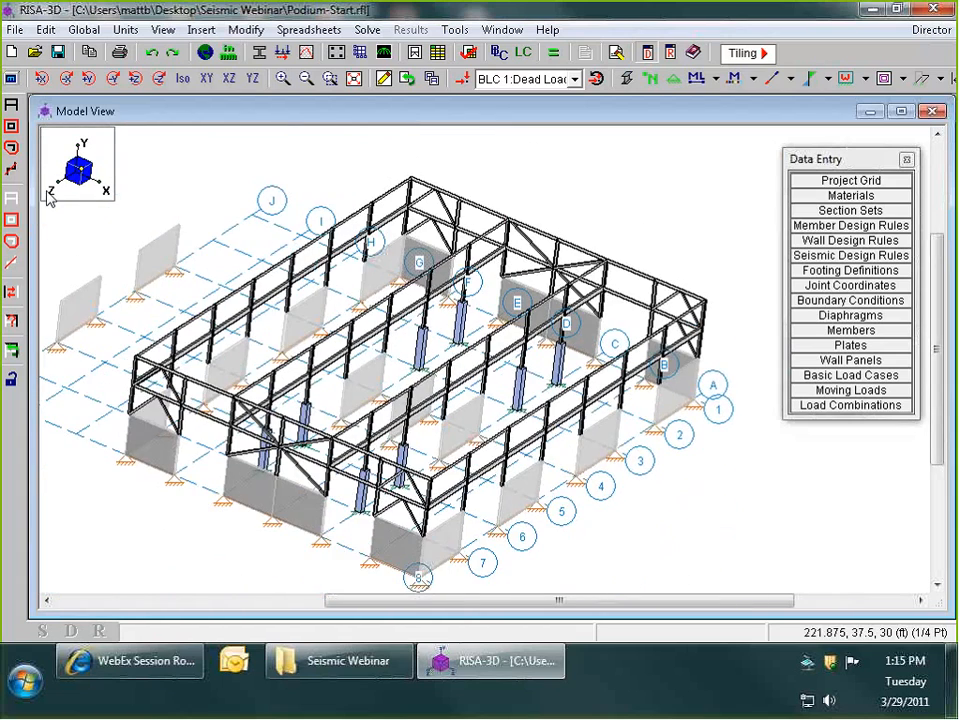
pyautogui.scroll(3, 672, 259)
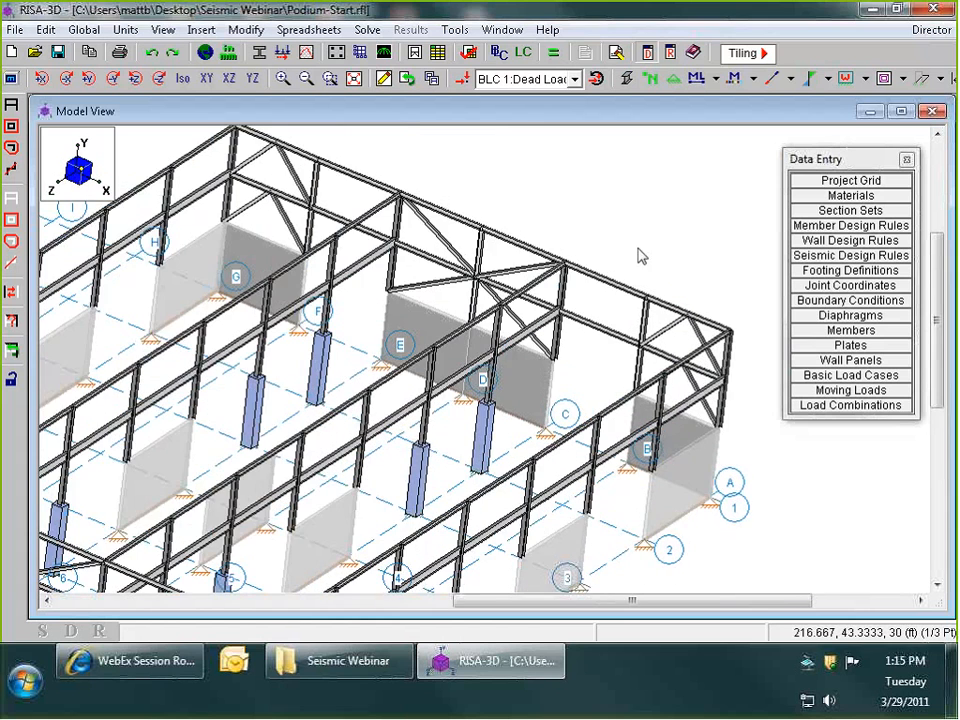
pyautogui.scroll(-2, 703, 312)
pyautogui.scroll(2, 583, 508)
pyautogui.scroll(-5, 566, 439)
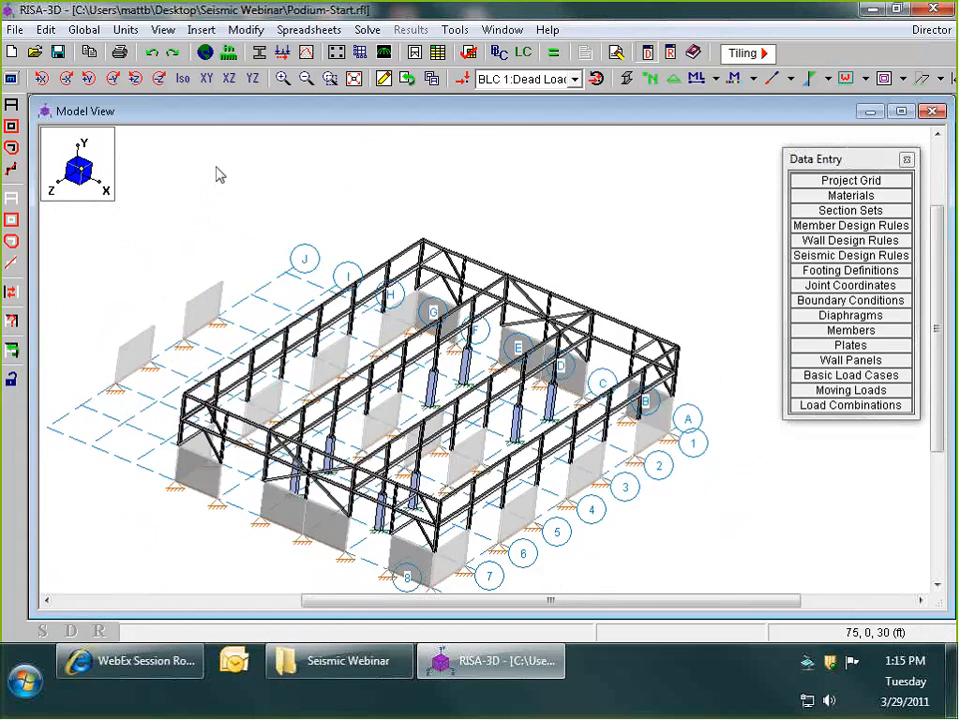
pyautogui.click(627, 79)
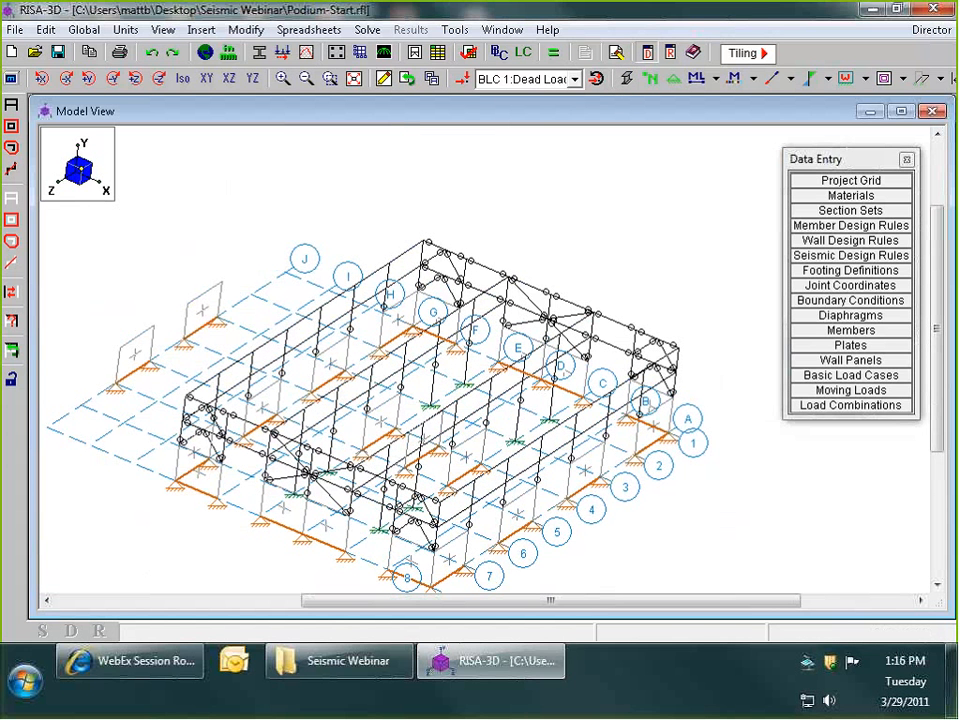
# - Recheck the redundancy factor ρ in the seismic global parameters and close the settings
pyautogui.click(205, 55)
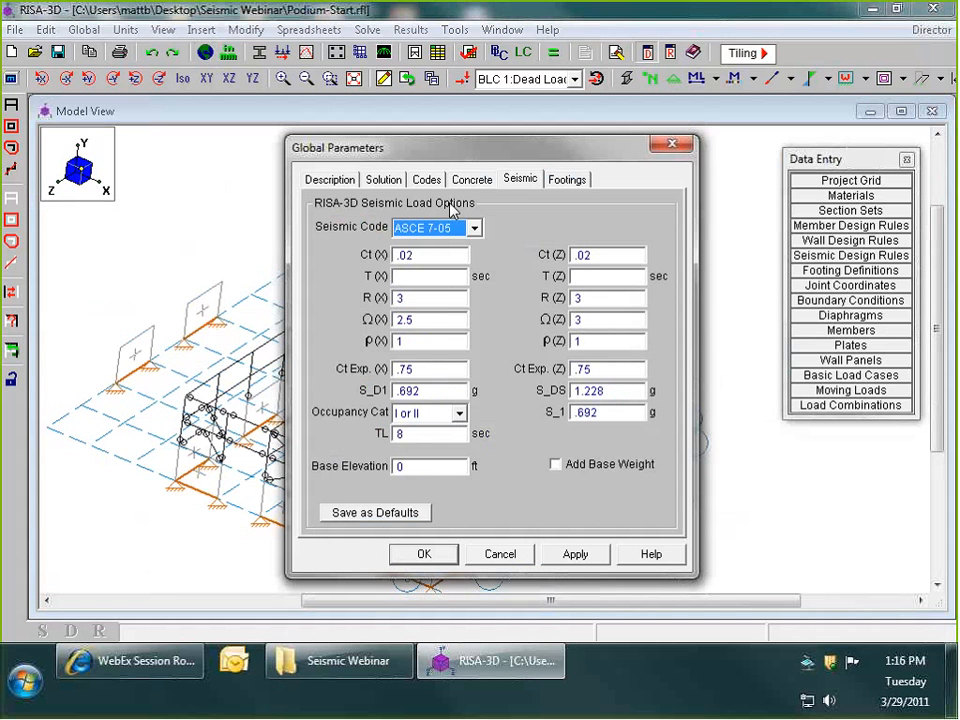
pyautogui.click(595, 345)
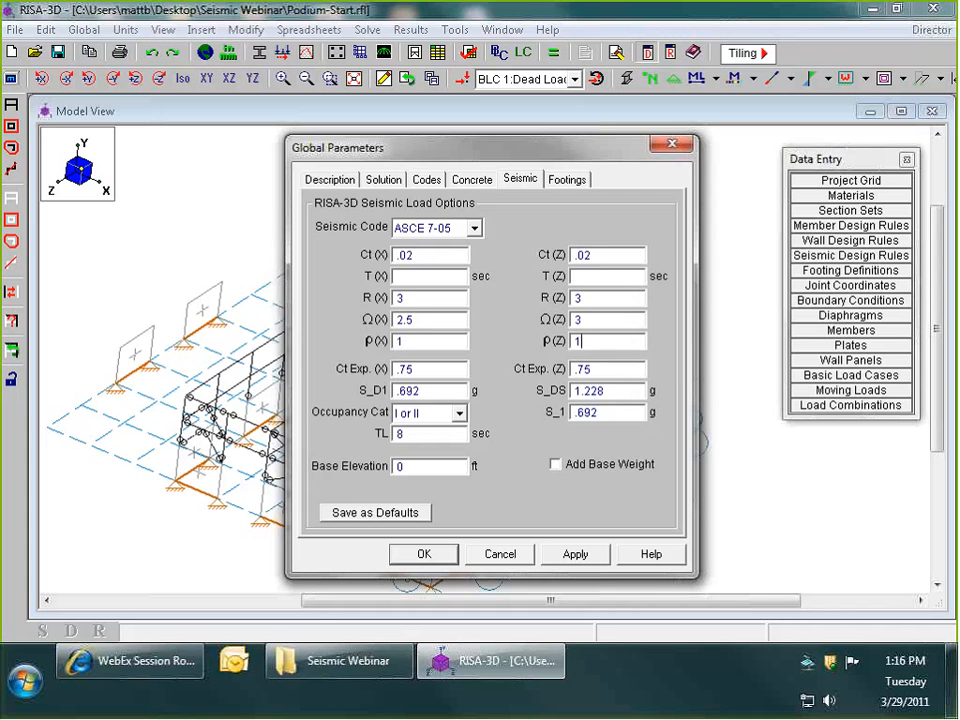
pyautogui.press('Return')
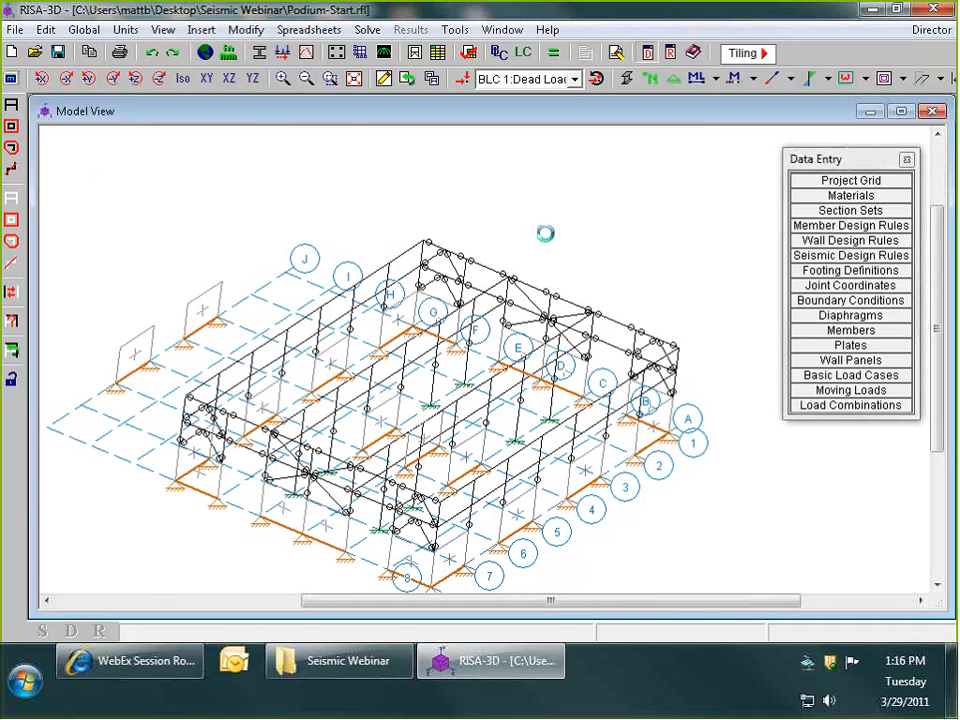
# - Examine the braced frames along grid line 1 up close and restore the isometric view
pyautogui.scroll(2, 686, 298)
pyautogui.scroll(1, 690, 313)
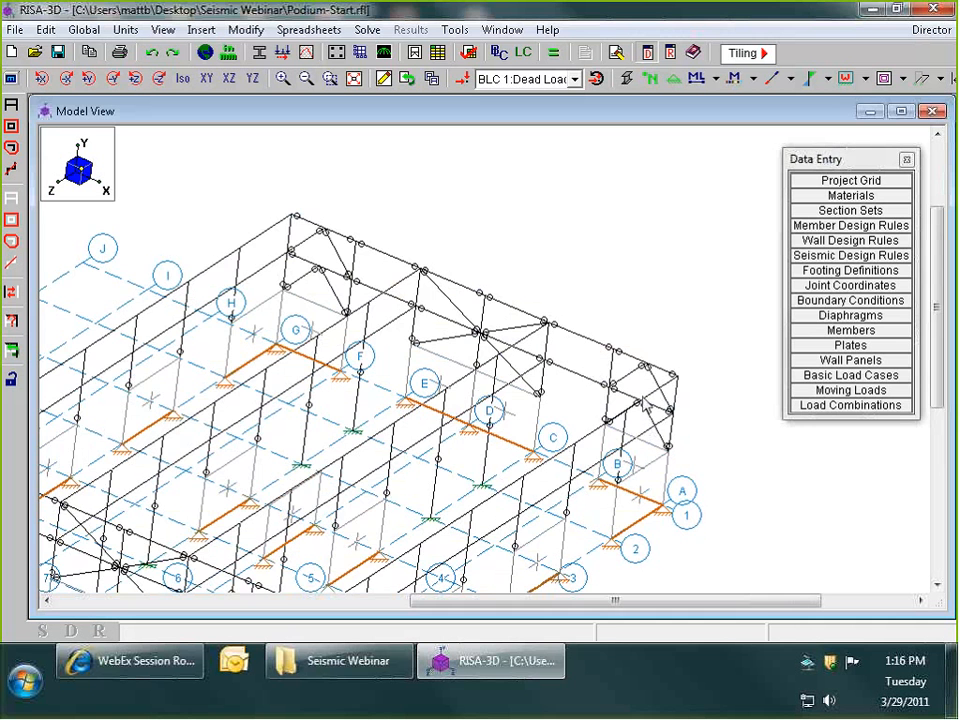
pyautogui.scroll(-2, 600, 320)
pyautogui.scroll(2, 466, 306)
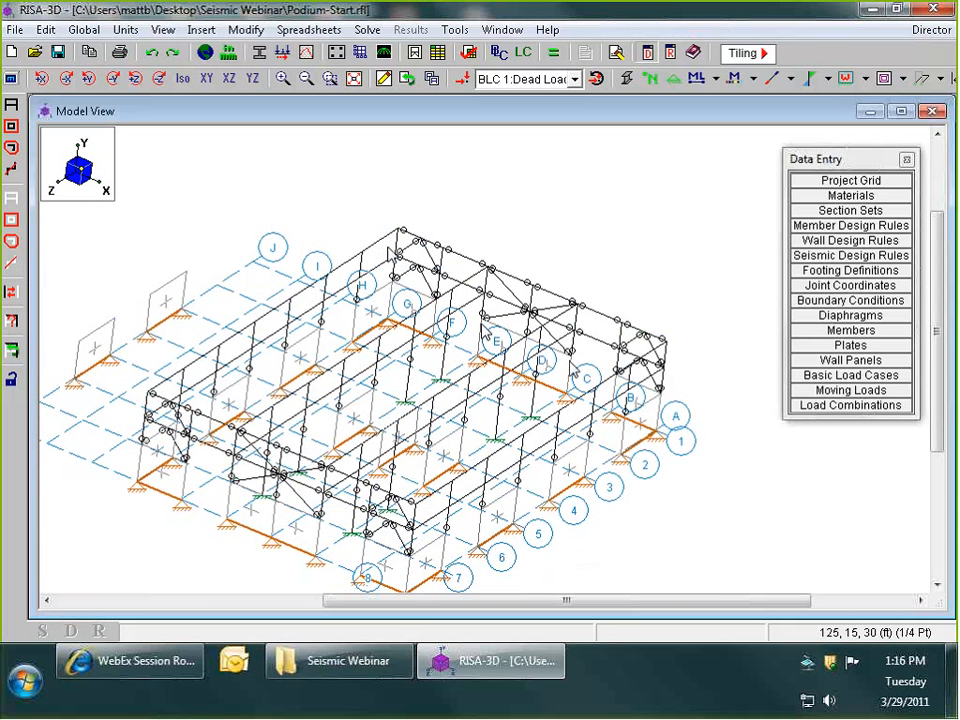
pyautogui.scroll(3, 335, 290)
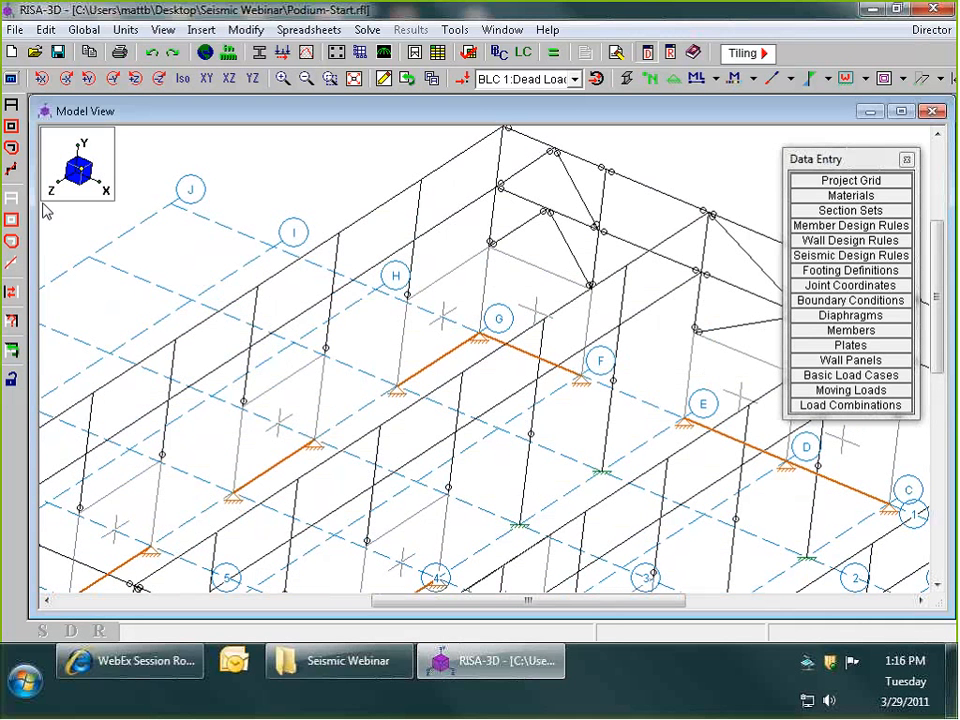
pyautogui.click(183, 78)
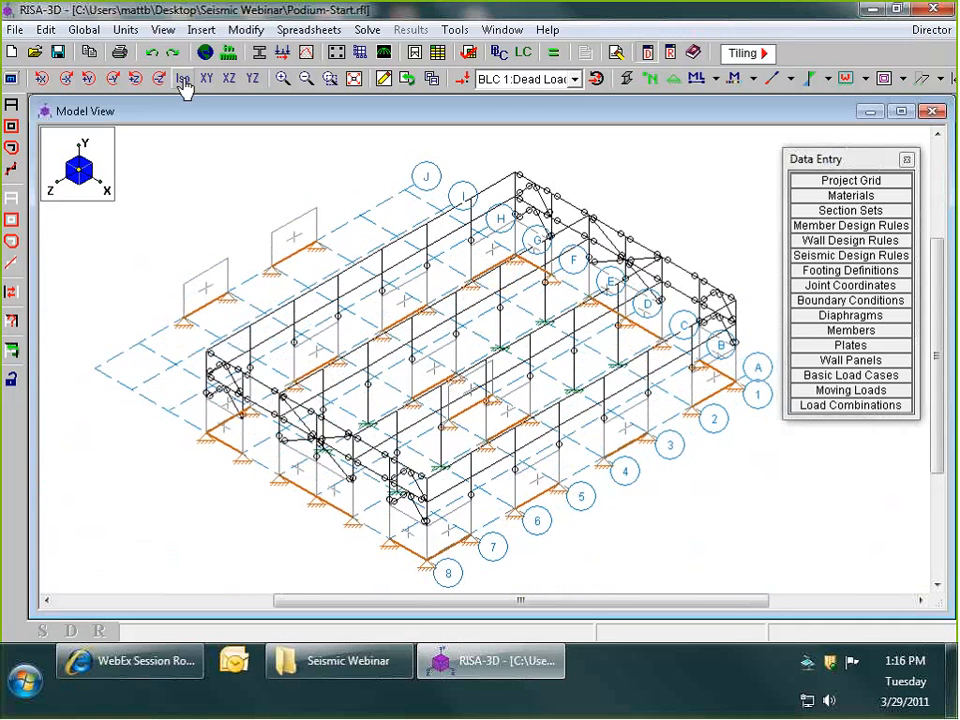
# - Generate gravity load combinations for the United States with the 2009 IBC Strength code, including roof live load and no notional loads
pyautogui.scroll(4, 643, 221)
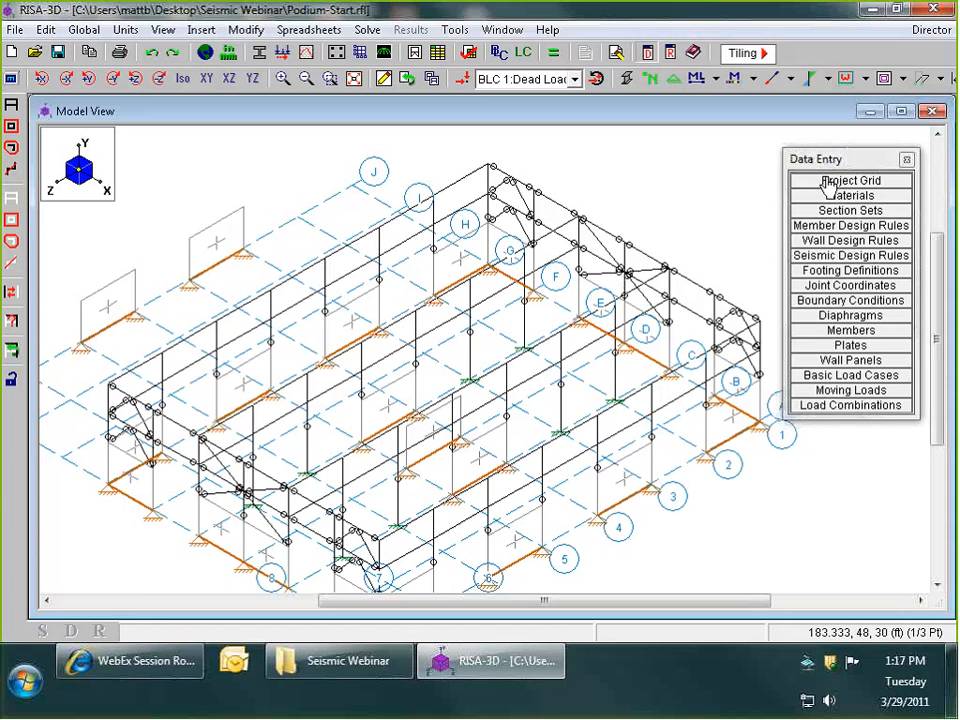
pyautogui.moveTo(846, 157); pyautogui.dragTo(847, 148)
pyautogui.click(842, 398)
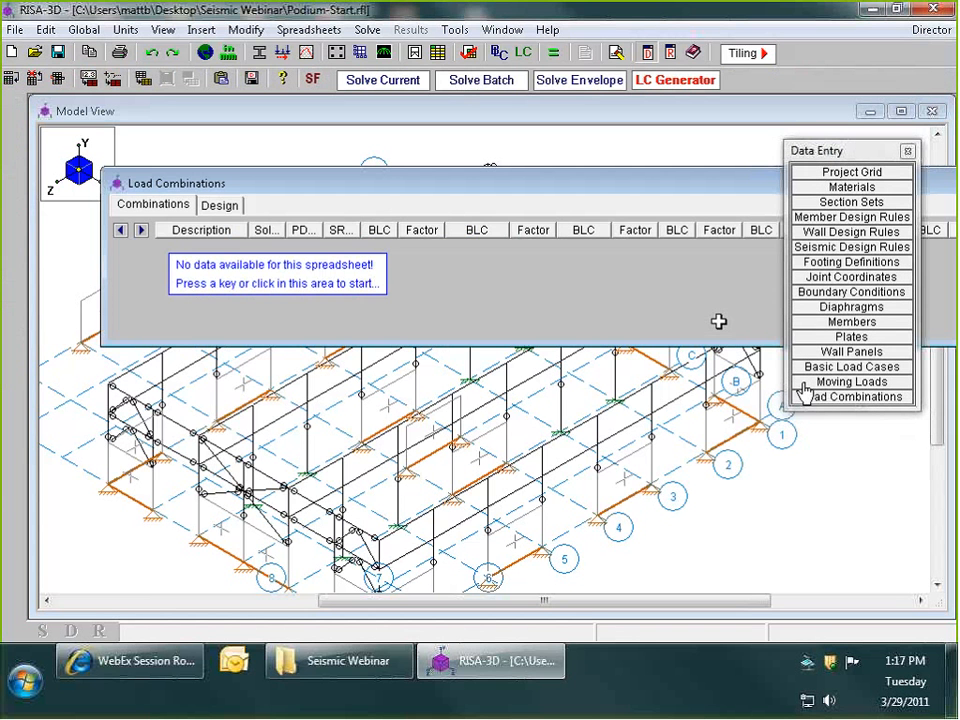
pyautogui.moveTo(600, 188); pyautogui.dragTo(545, 158)
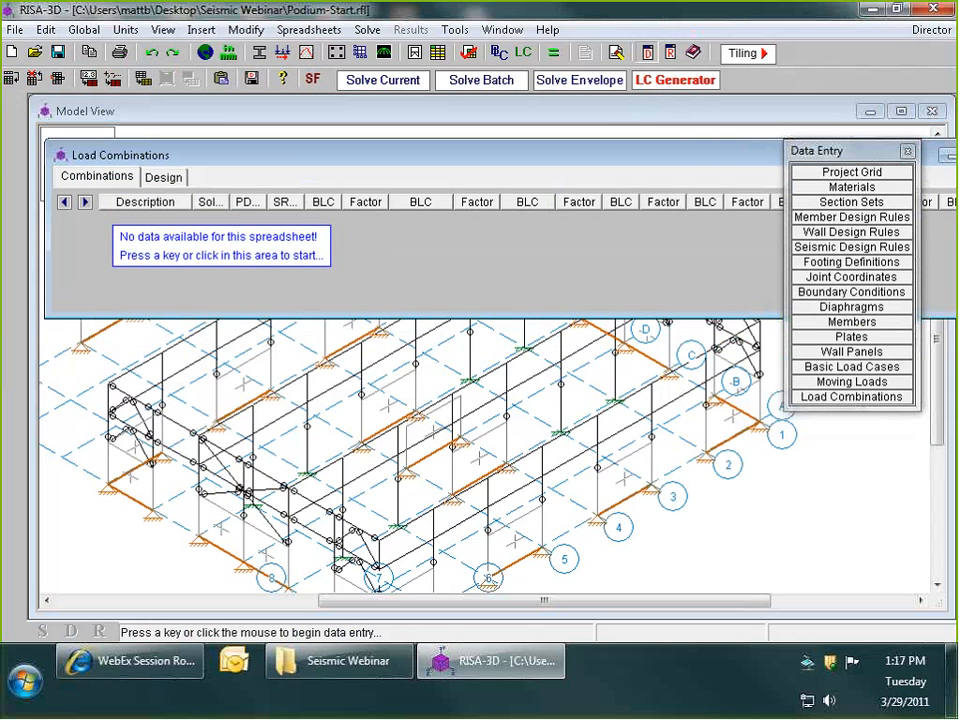
pyautogui.click(676, 82)
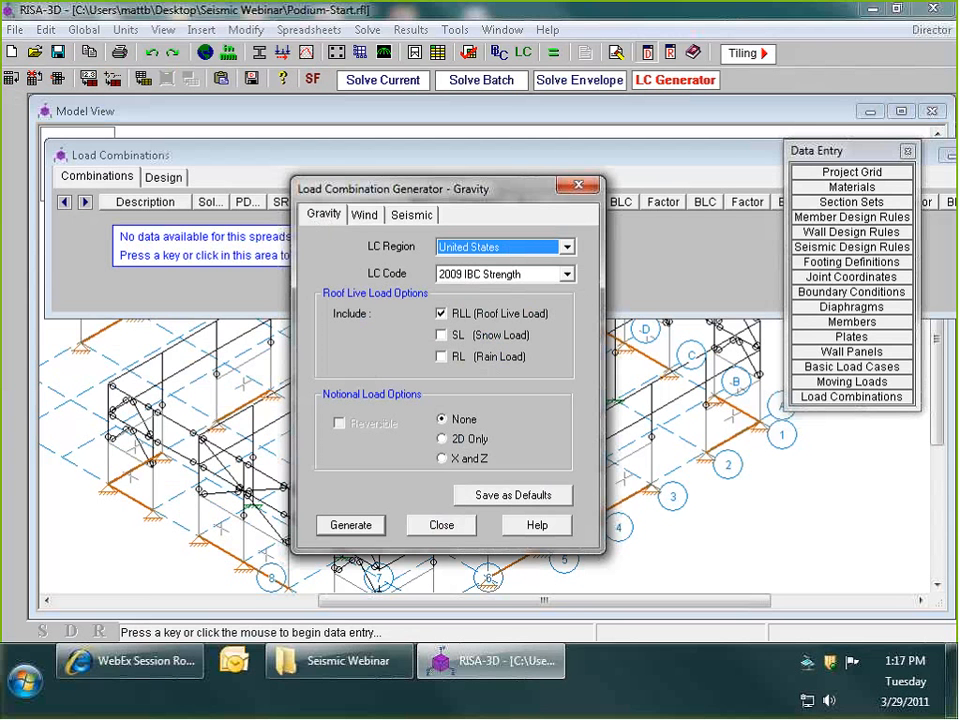
pyautogui.click(351, 525)
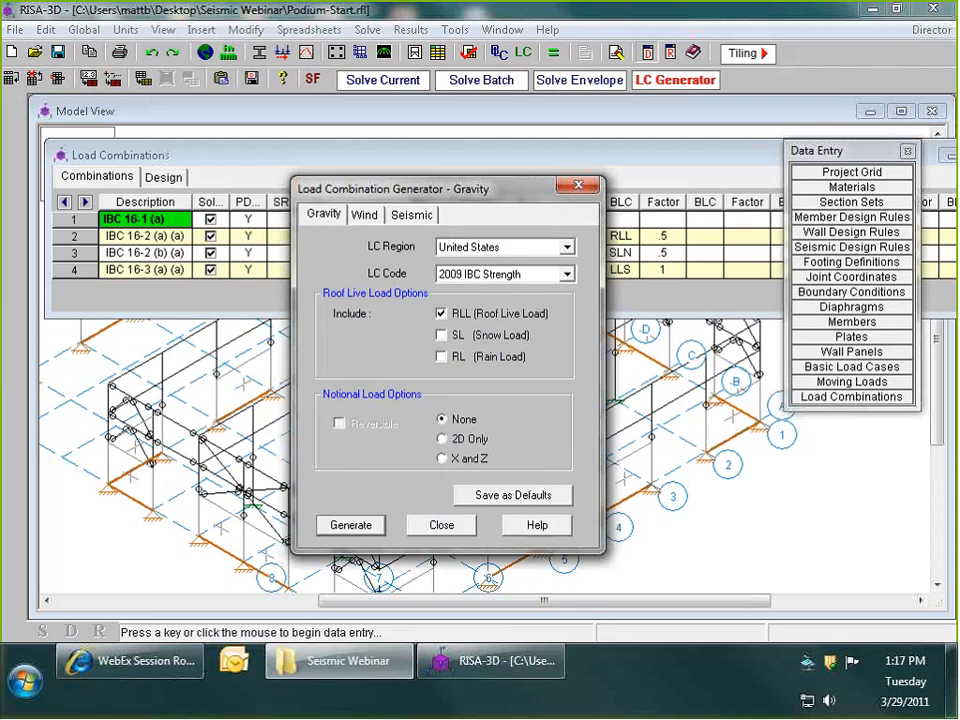
# - Generate 2009 IBC Strength seismic combinations for X and Z with eccentricity, reversible and including ρ and vertical Ev, without overstrength combinations
pyautogui.click(411, 214)
pyautogui.moveTo(421, 184); pyautogui.dragTo(442, 121)
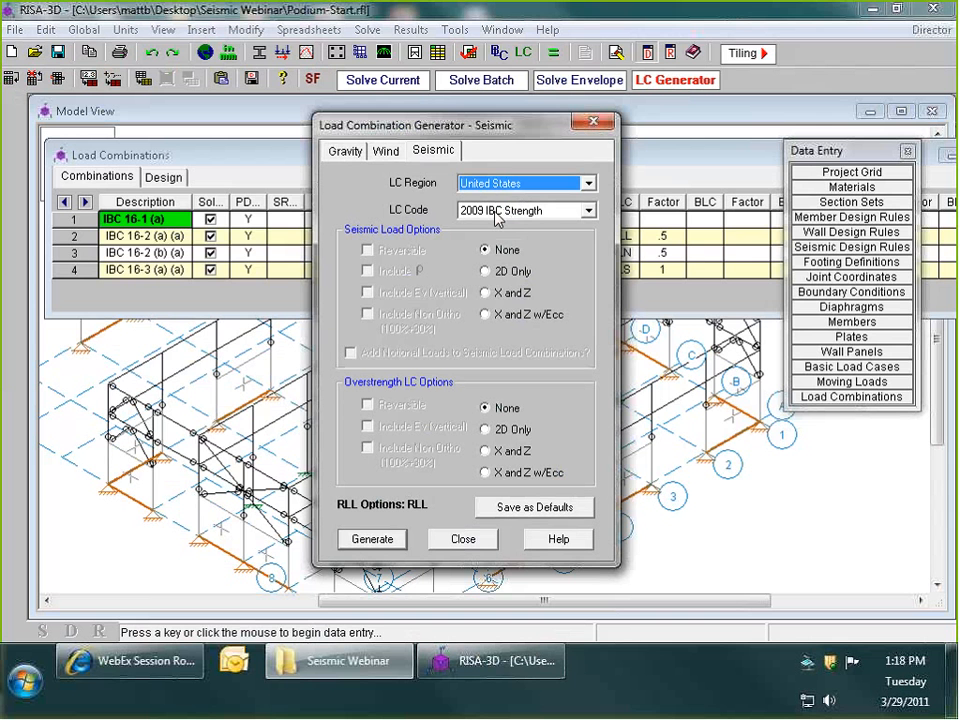
pyautogui.click(488, 315)
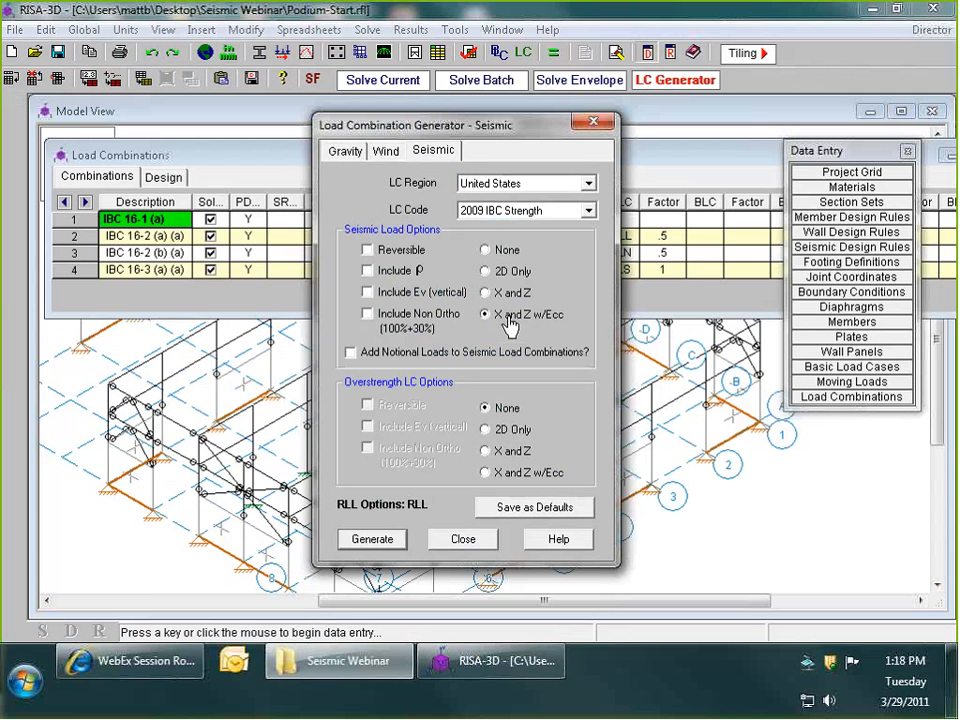
pyautogui.click(368, 251)
pyautogui.click(396, 271)
pyautogui.click(367, 293)
pyautogui.click(390, 541)
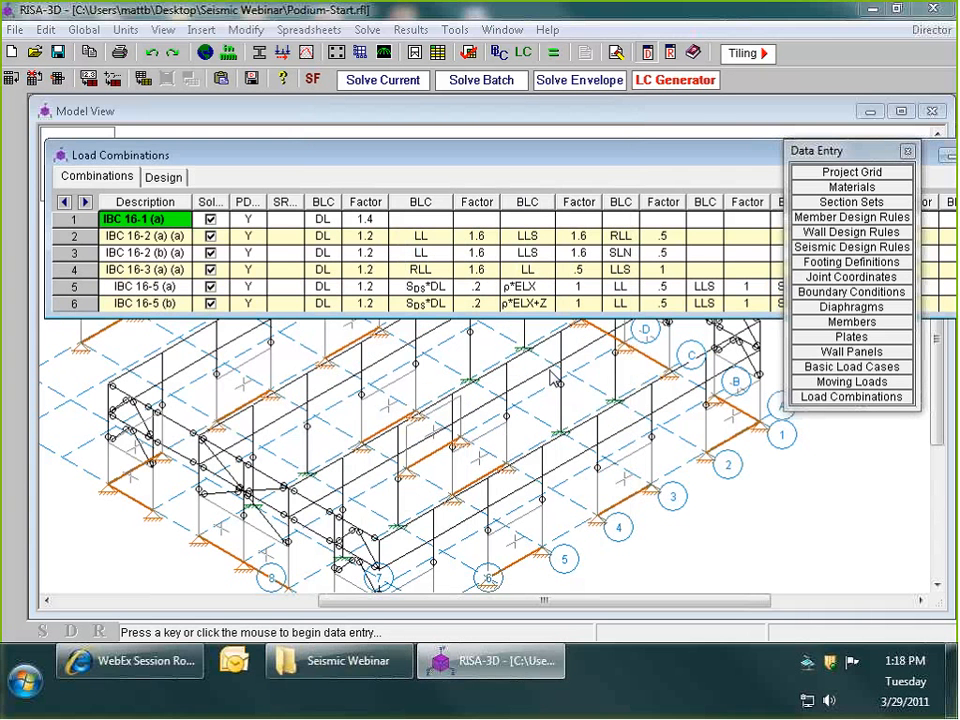
# - Enlarge the load combinations spreadsheet, review the generated gravity and seismic combinations through the last row, and close it
pyautogui.moveTo(671, 156); pyautogui.dragTo(564, 148)
pyautogui.moveTo(929, 292); pyautogui.dragTo(710, 285)
pyautogui.moveTo(582, 147); pyautogui.dragTo(674, 141)
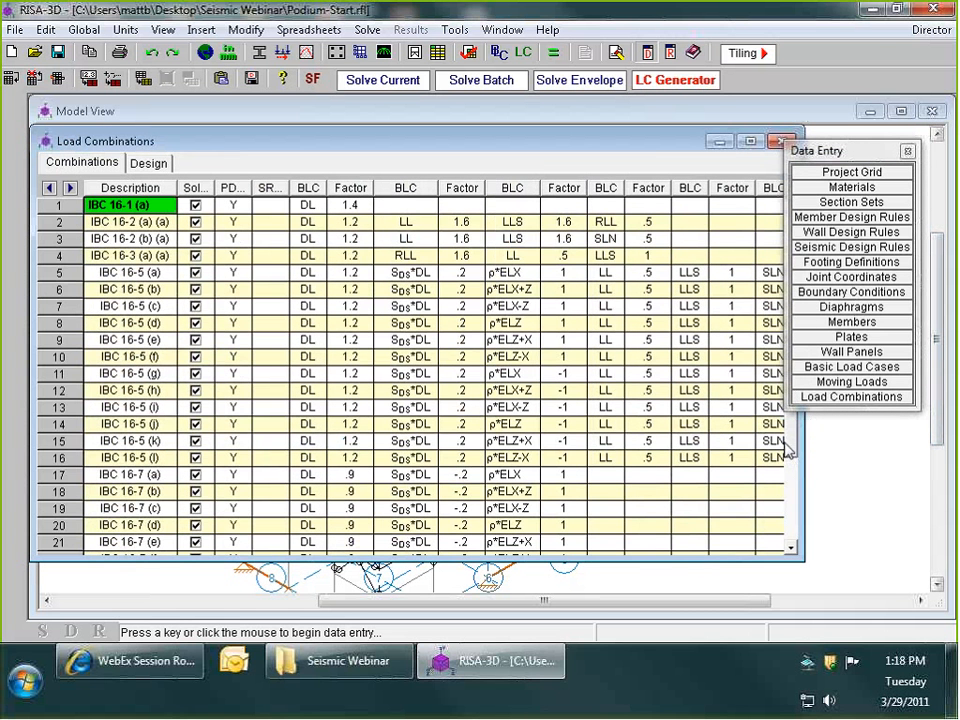
pyautogui.moveTo(788, 442); pyautogui.dragTo(790, 547)
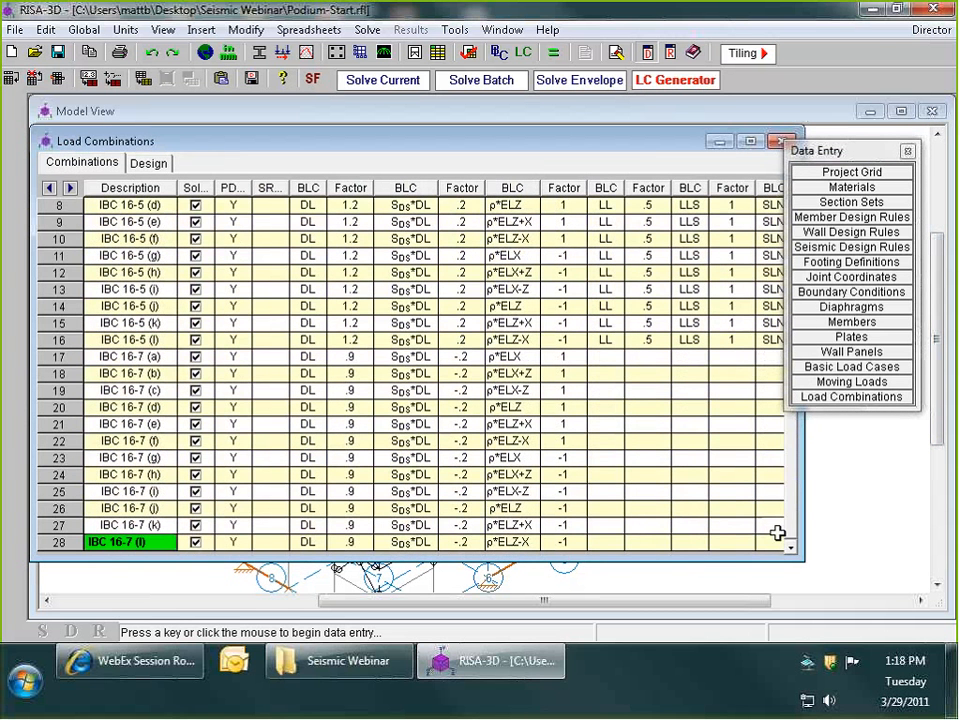
pyautogui.moveTo(647, 143); pyautogui.dragTo(682, 152)
pyautogui.moveTo(843, 150); pyautogui.dragTo(867, 156)
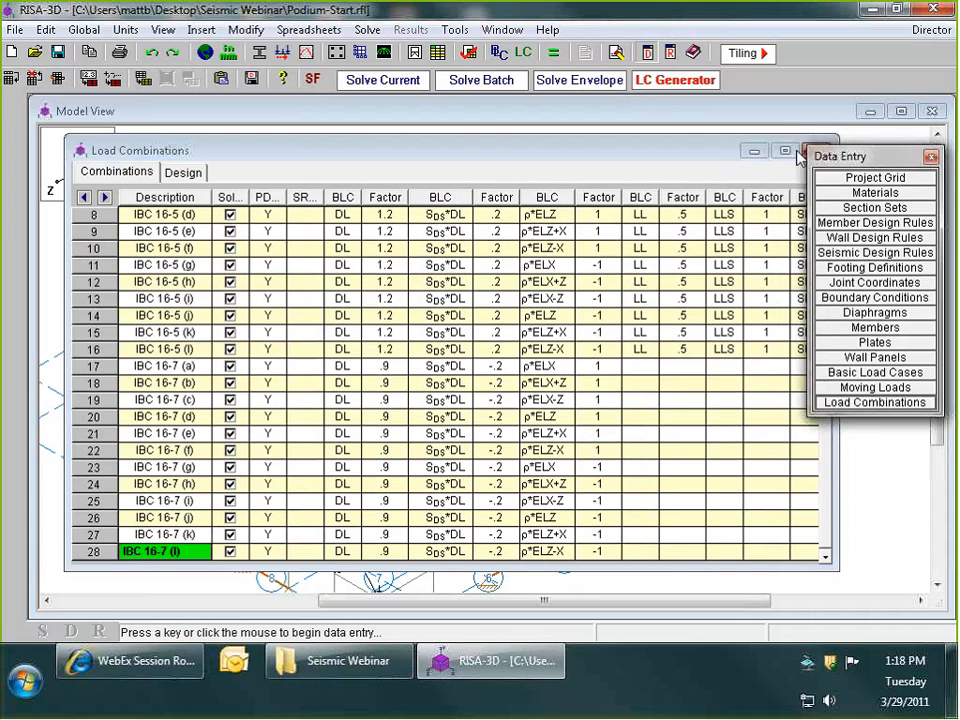
pyautogui.moveTo(692, 148); pyautogui.dragTo(675, 145)
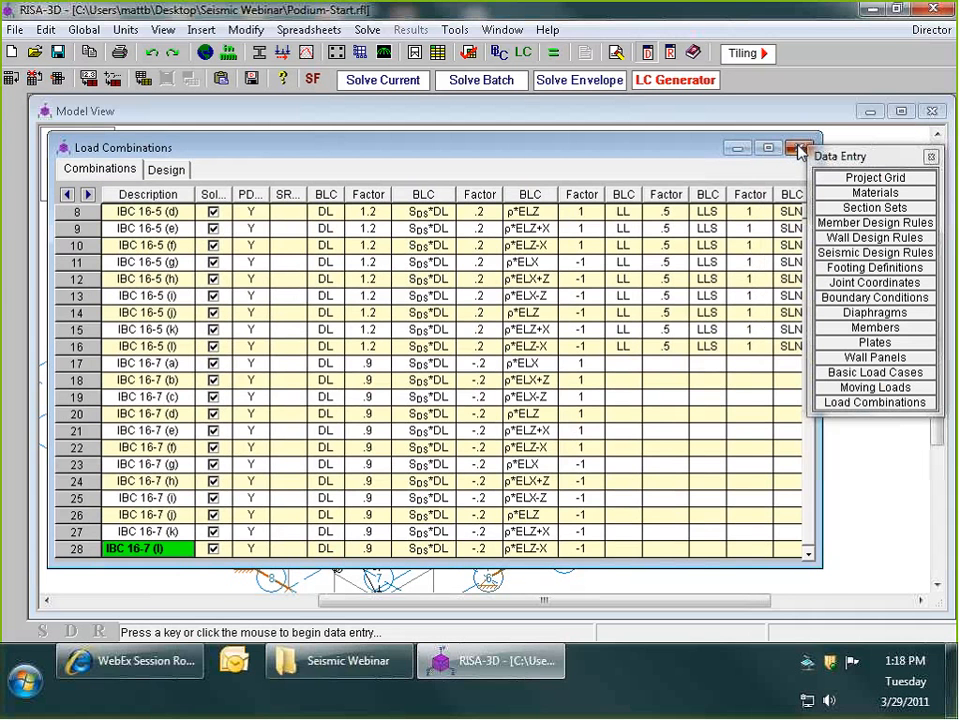
pyautogui.click(800, 149)
# - Solve the envelope of marked combinations and return from the joint reactions to the model view
pyautogui.click(553, 55)
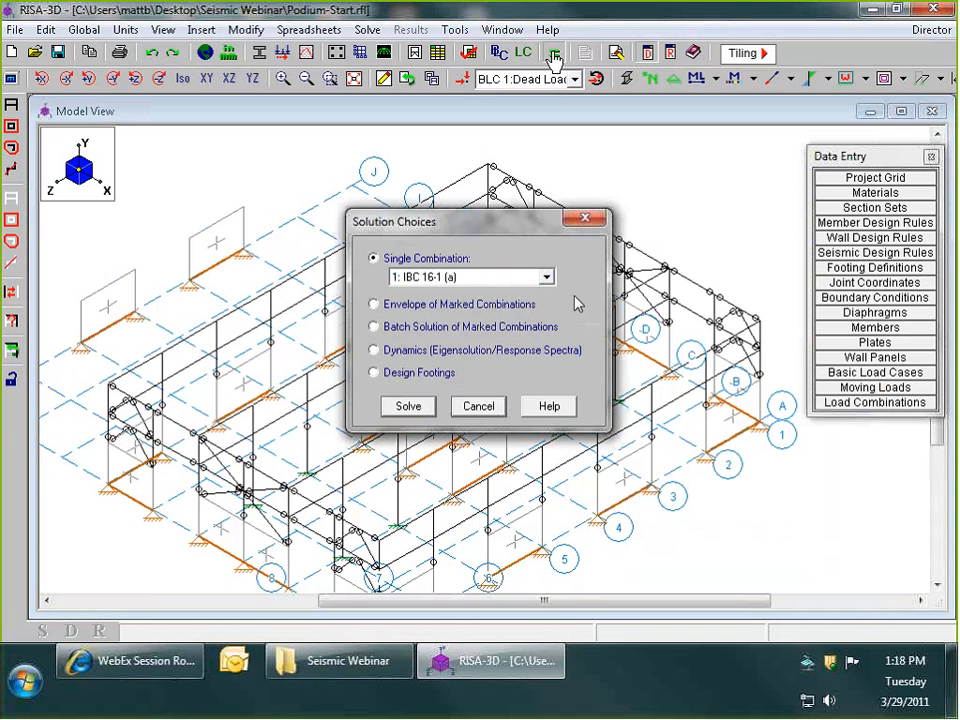
pyautogui.click(431, 305)
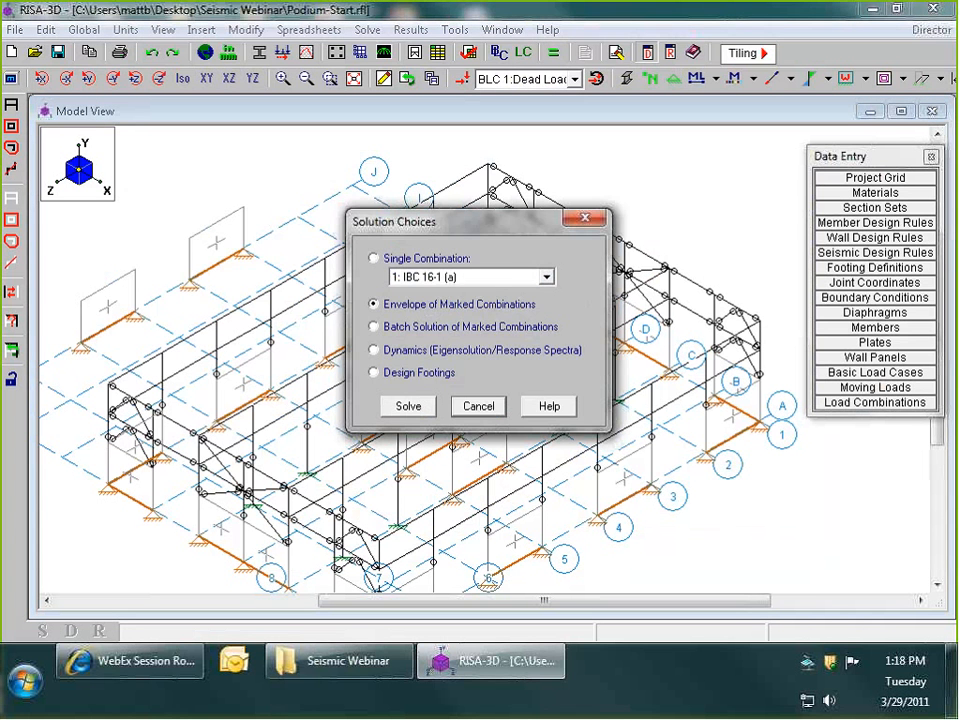
pyautogui.click(408, 406)
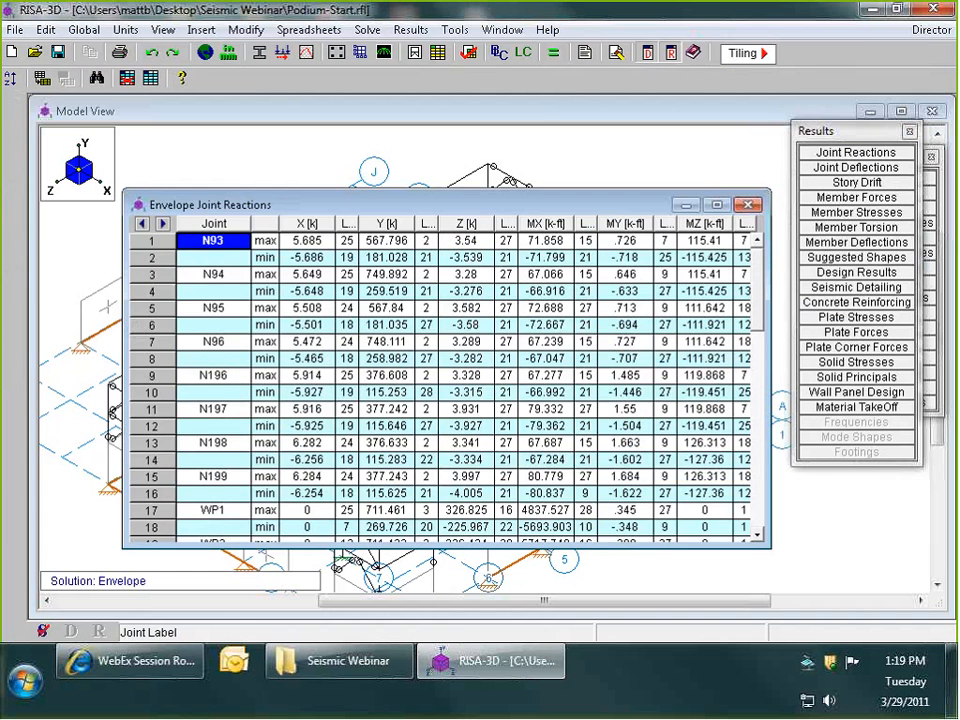
pyautogui.click(390, 187)
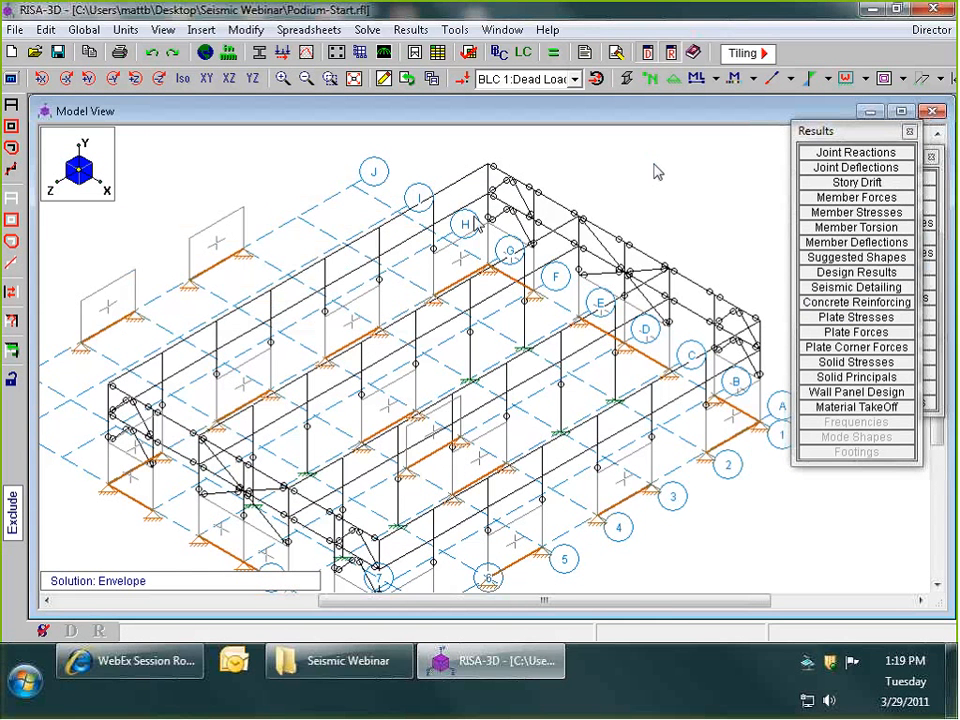
# - Move the floating results and data entry lists lower and label the model's members with their shapes
pyautogui.scroll(-1, 470, 190)
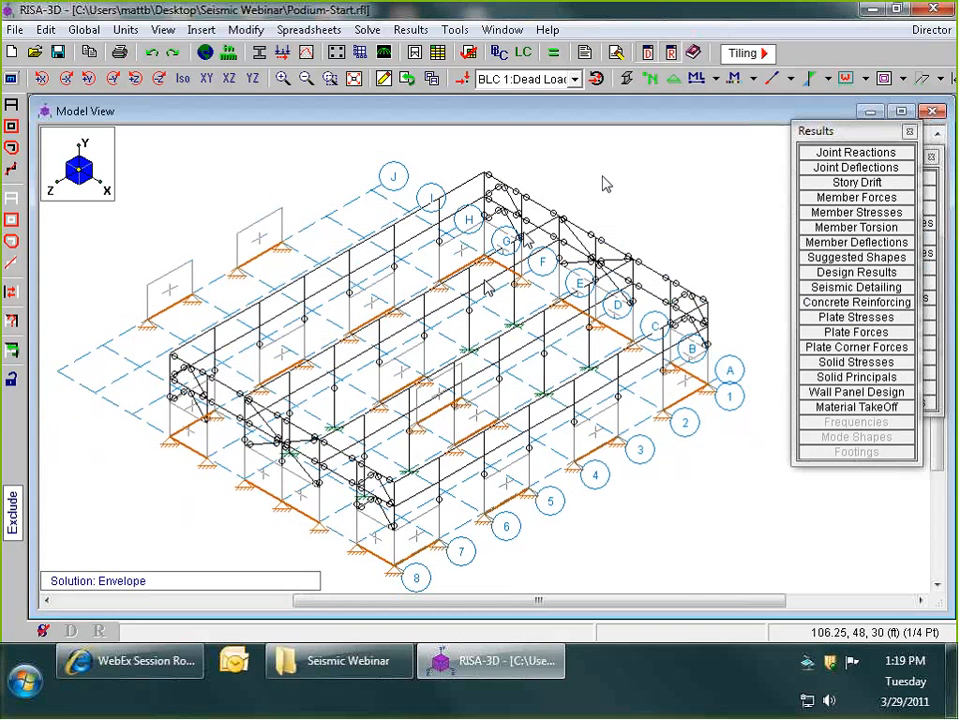
pyautogui.moveTo(857, 131); pyautogui.dragTo(822, 241)
pyautogui.moveTo(884, 155); pyautogui.dragTo(787, 226)
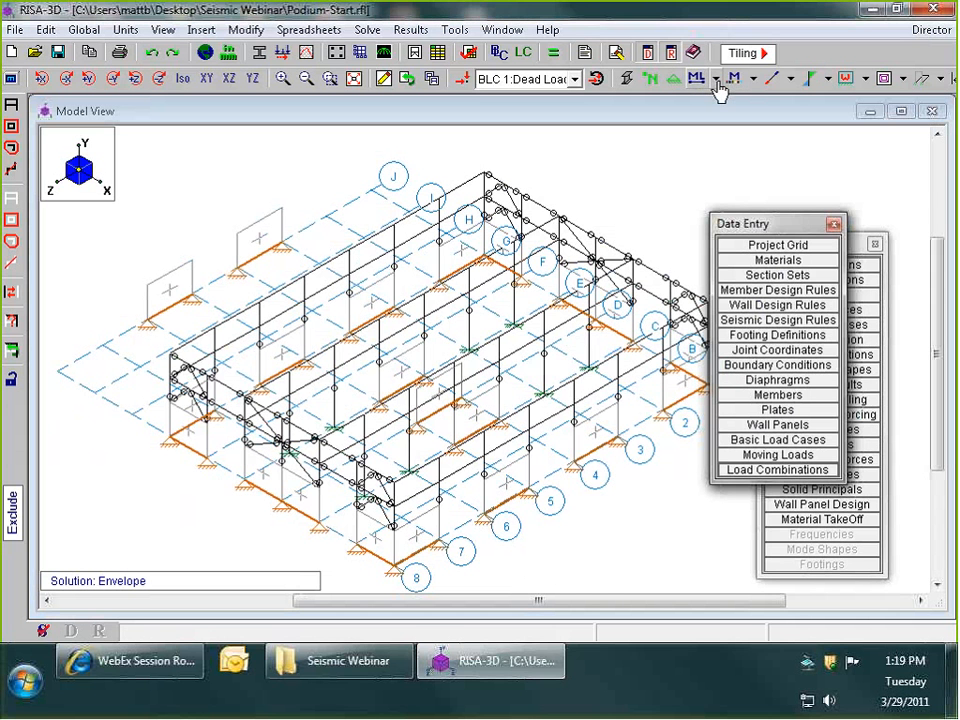
pyautogui.click(718, 90)
pyautogui.click(733, 141)
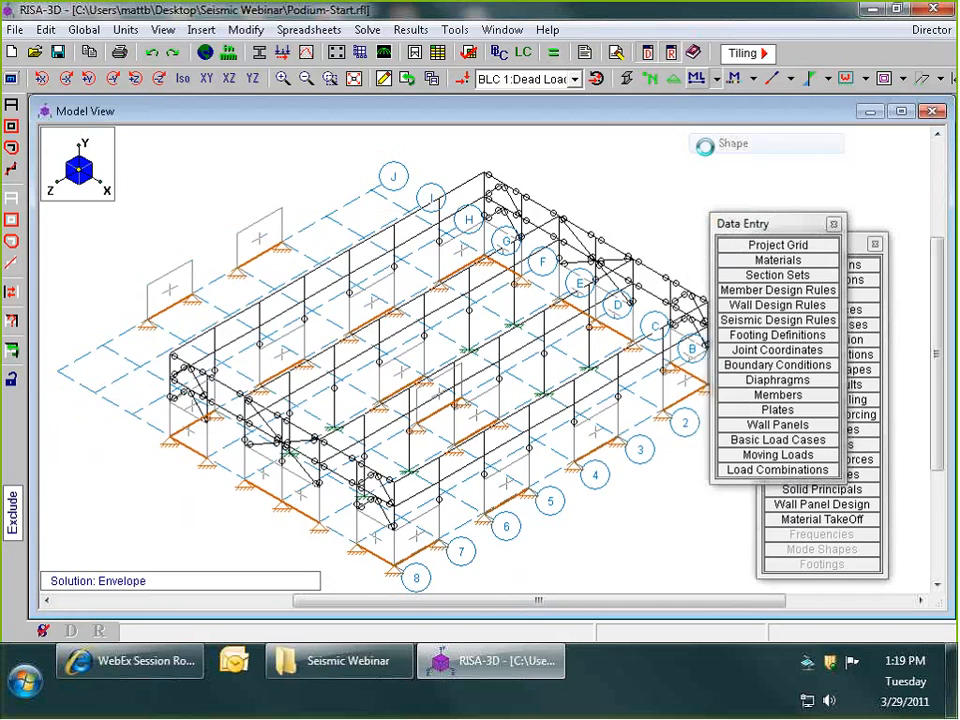
# - Examine the shape labels of the beams, columns and HSS braces around the braced frames and interior grid lines
pyautogui.scroll(3, 527, 207)
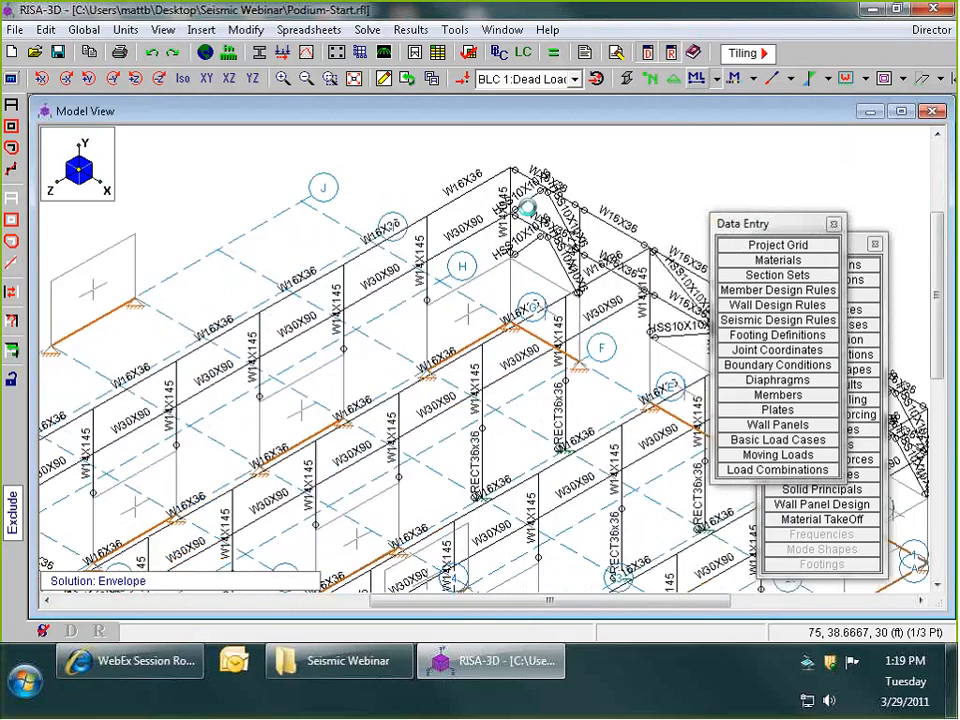
pyautogui.scroll(4, 527, 207)
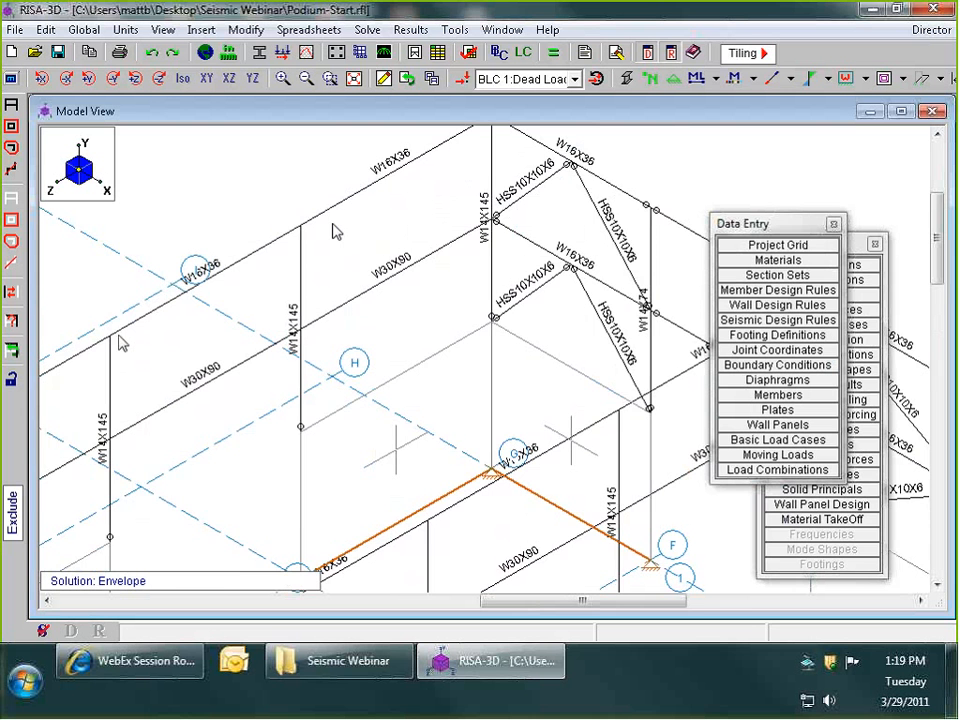
pyautogui.scroll(-1, 240, 265)
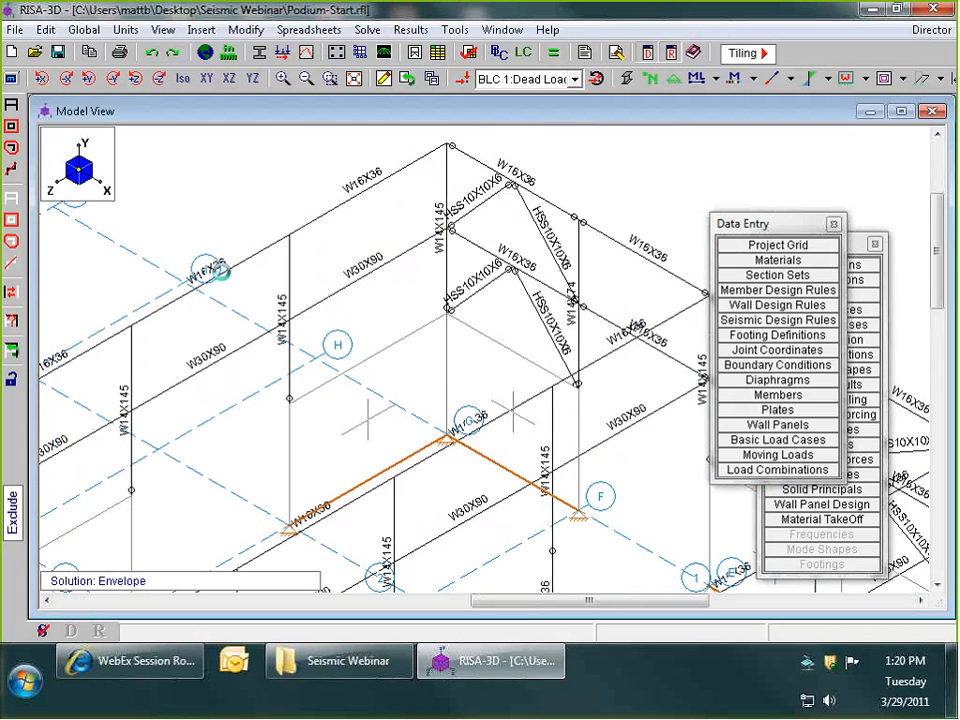
pyautogui.scroll(-1, 222, 270)
pyautogui.scroll(-1, 228, 270)
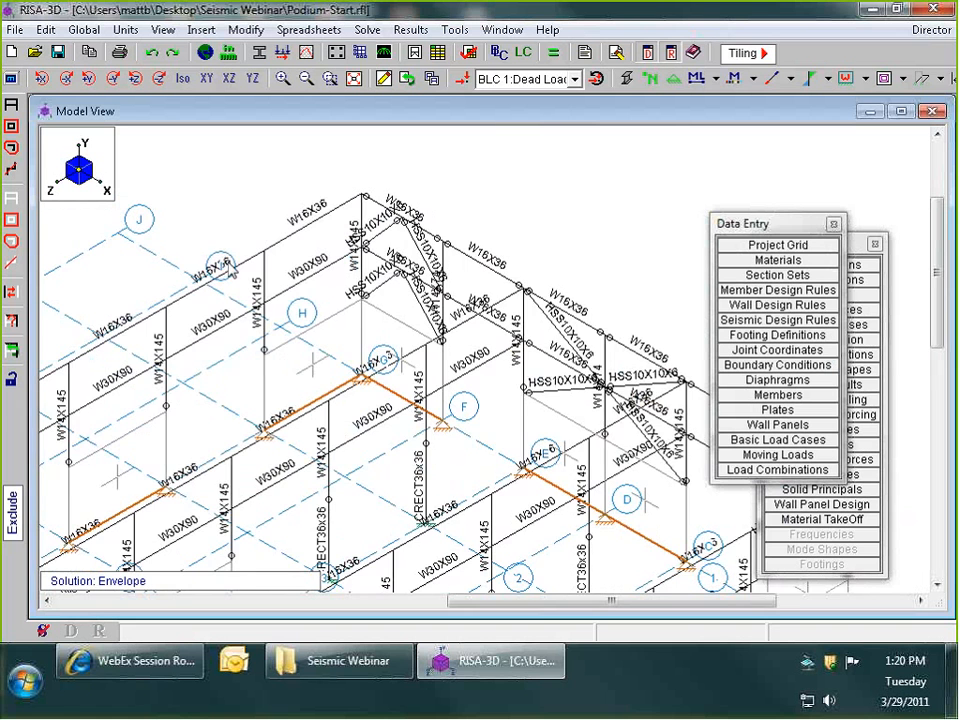
pyautogui.scroll(-1, 229, 270)
pyautogui.scroll(3, 637, 459)
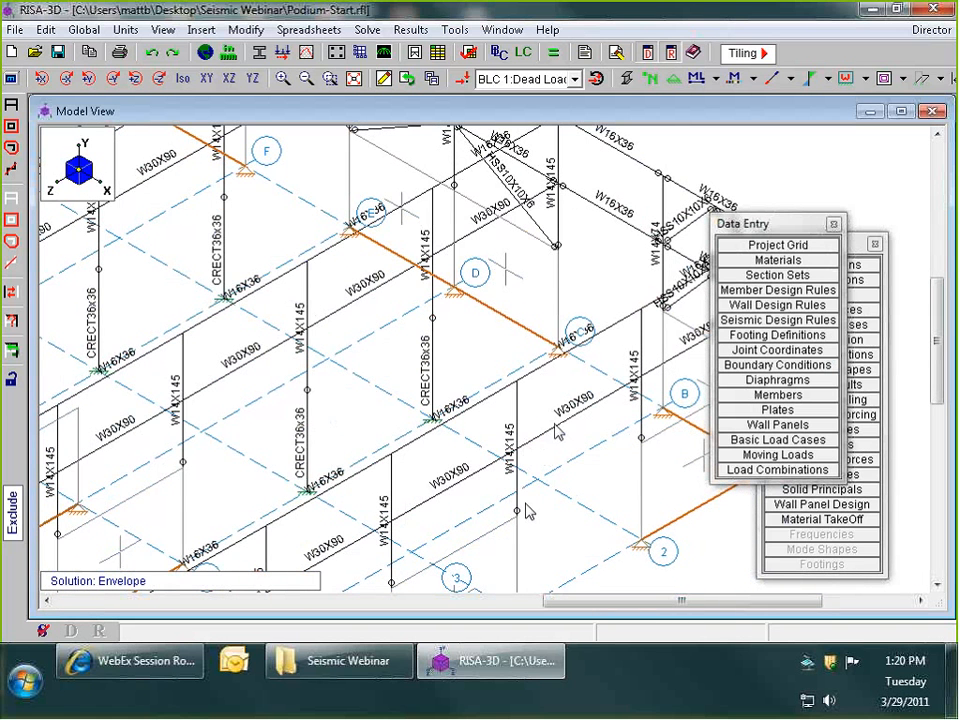
pyautogui.scroll(-8, 527, 511)
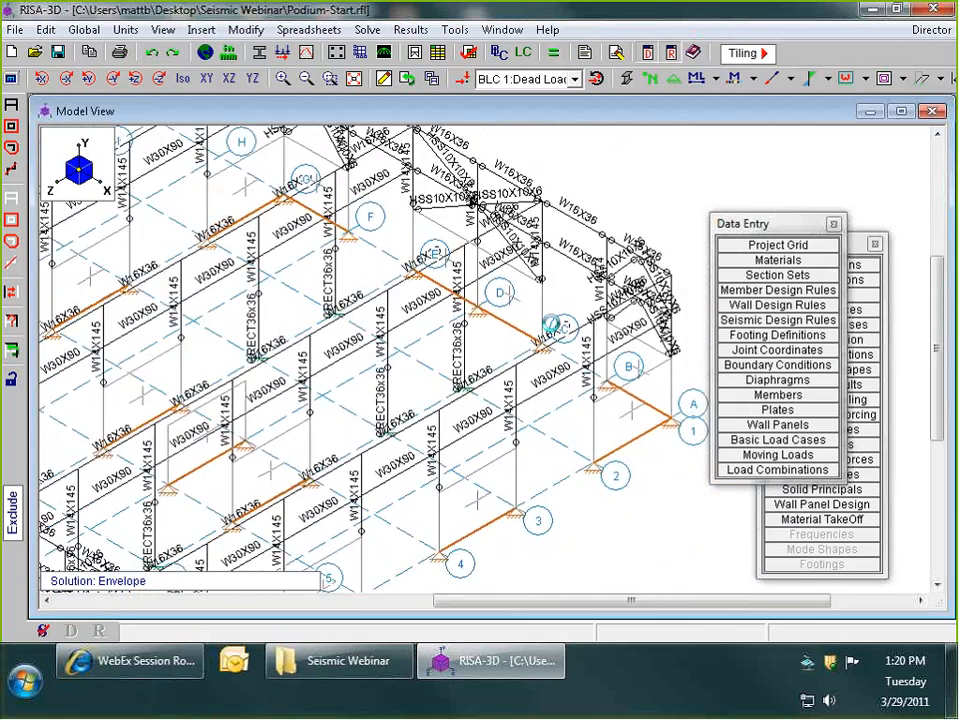
pyautogui.scroll(1, 352, 313)
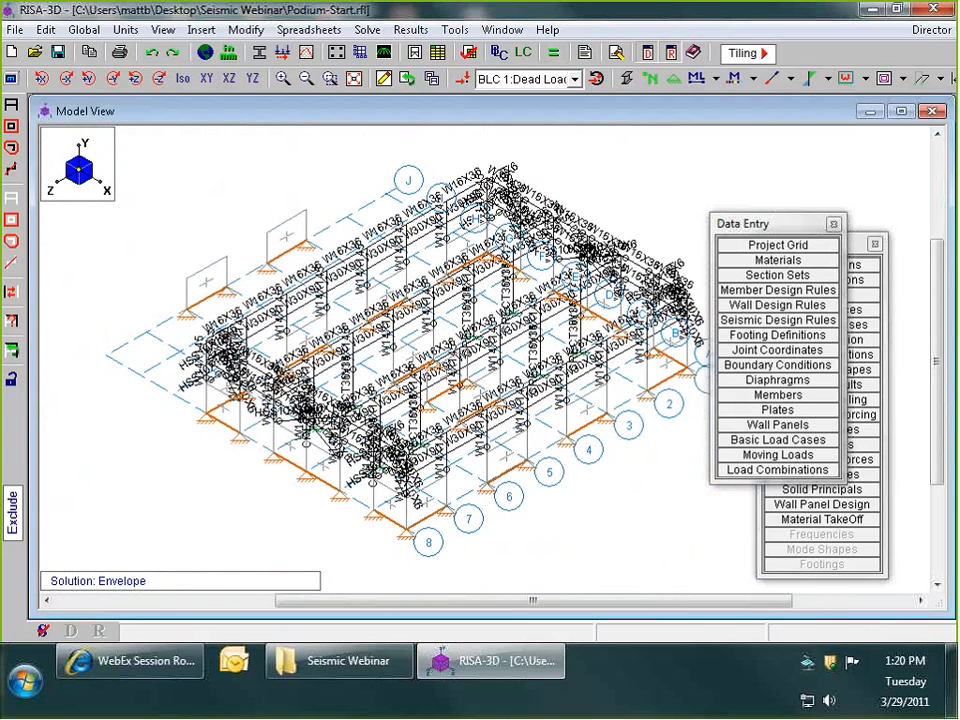
# - Color-code the members by bending unity check and inspect the code check values across the frames
pyautogui.click(754, 79)
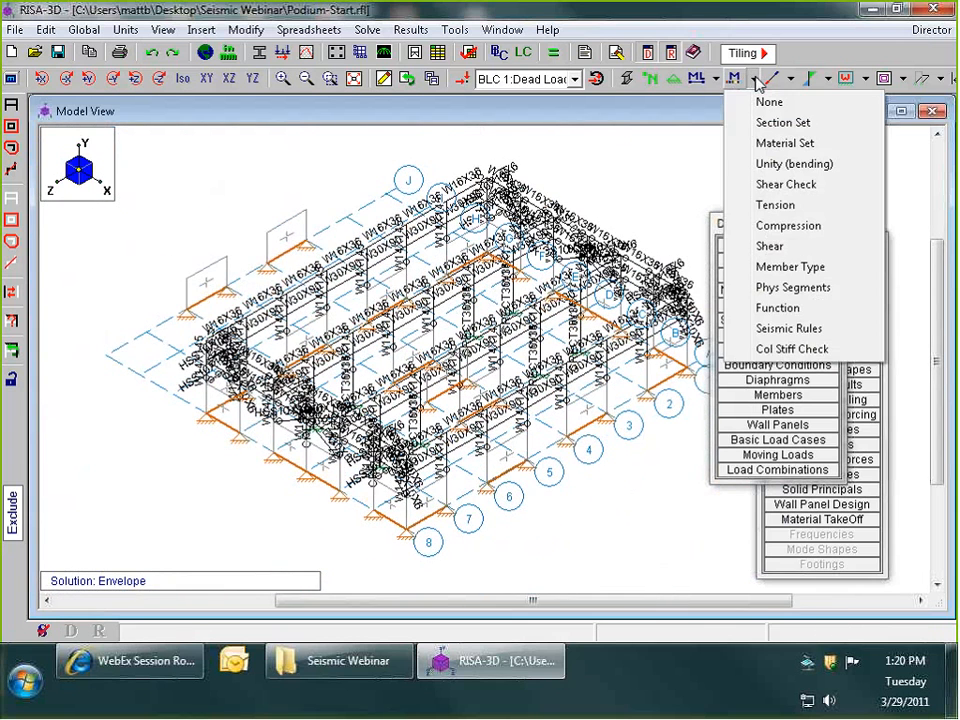
pyautogui.click(791, 165)
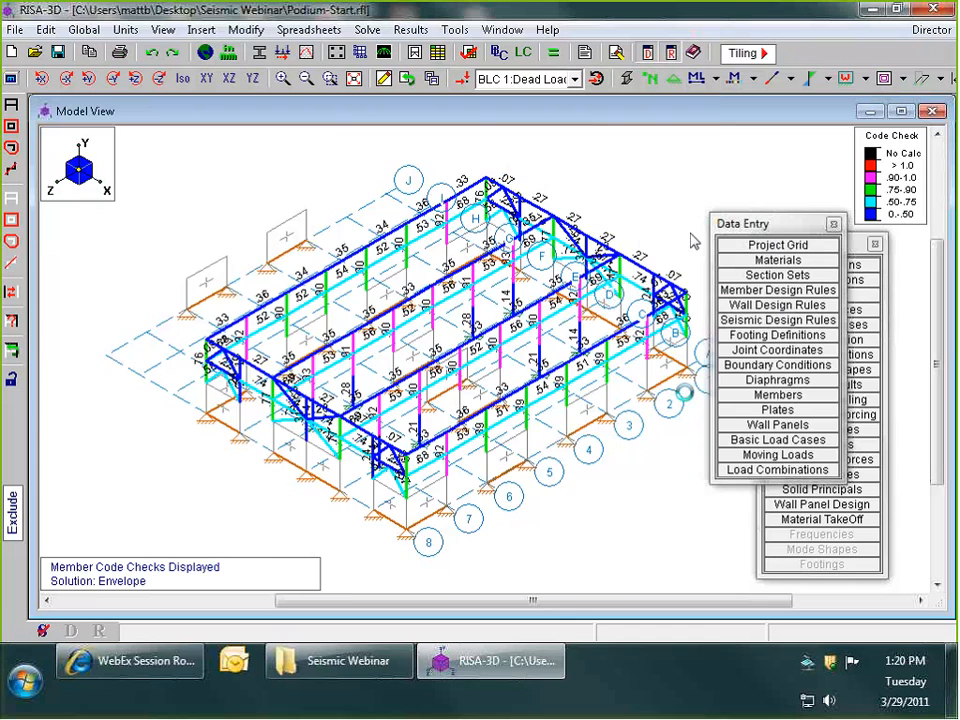
pyautogui.scroll(5, 690, 240)
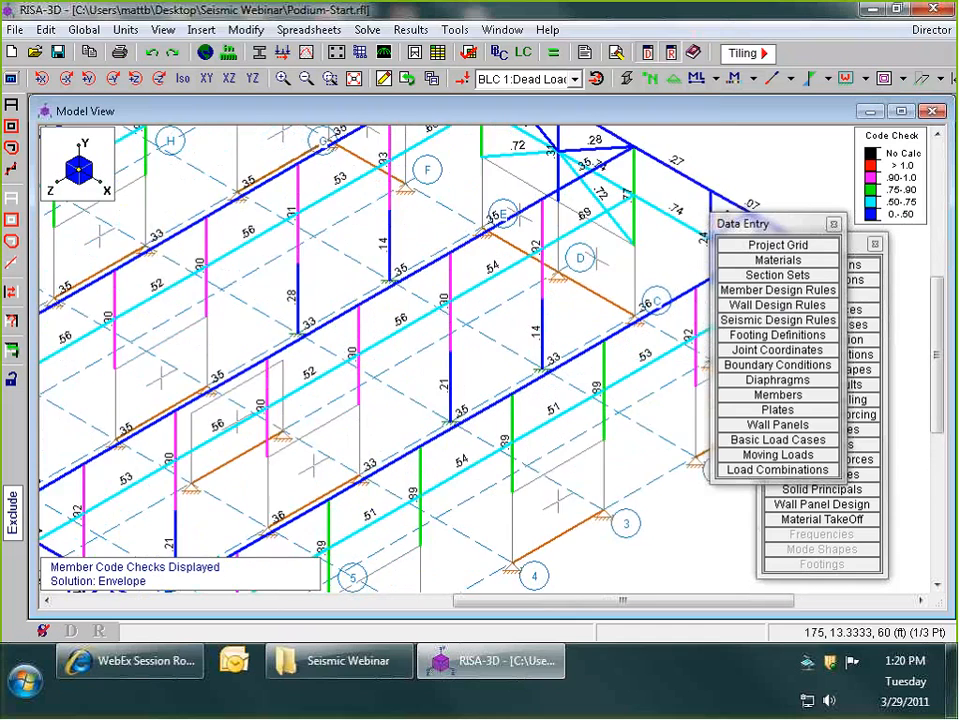
pyautogui.scroll(-2, 469, 272)
pyautogui.scroll(2, 492, 285)
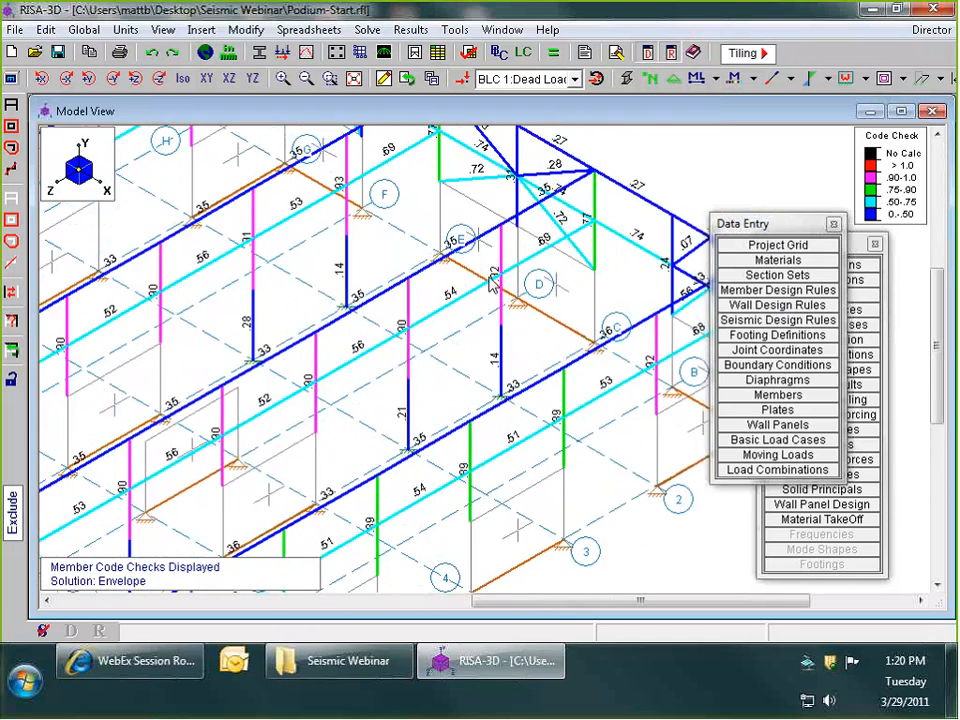
pyautogui.scroll(-5, 491, 284)
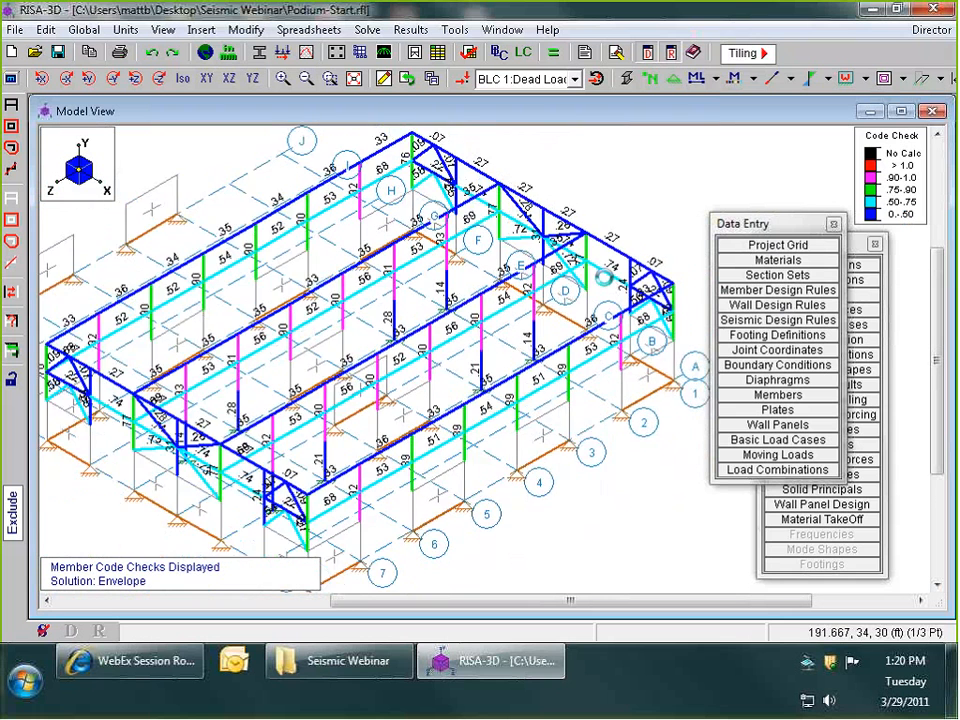
pyautogui.scroll(-1, 598, 286)
pyautogui.scroll(1, 598, 286)
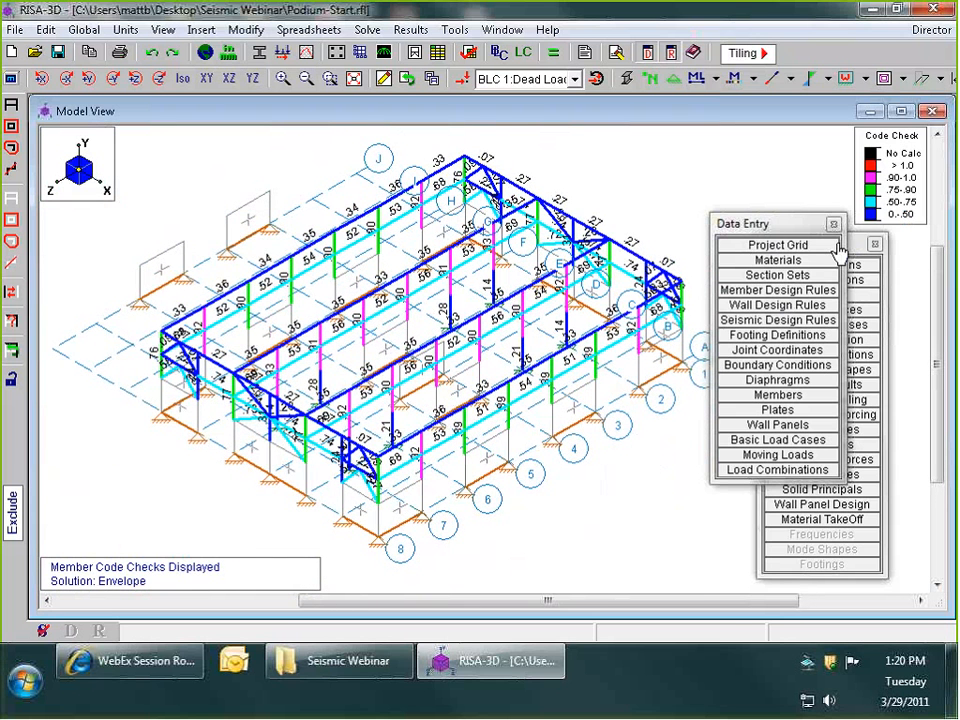
# - Rearrange the data entry list and open the hot rolled steel material properties for review
pyautogui.moveTo(772, 234); pyautogui.dragTo(661, 270)
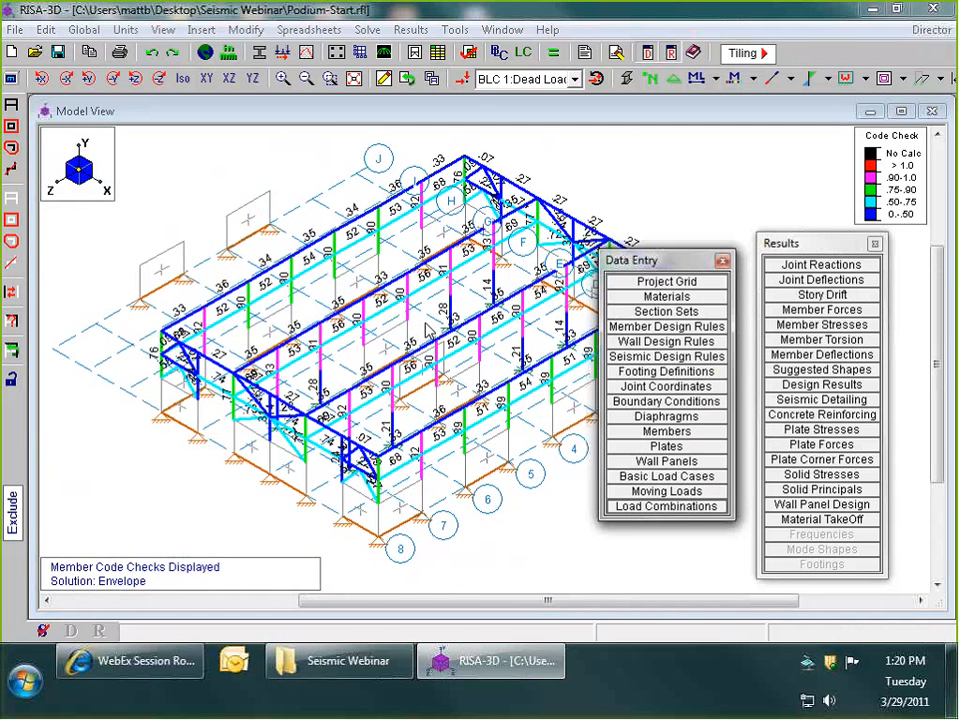
pyautogui.moveTo(676, 270); pyautogui.dragTo(778, 147)
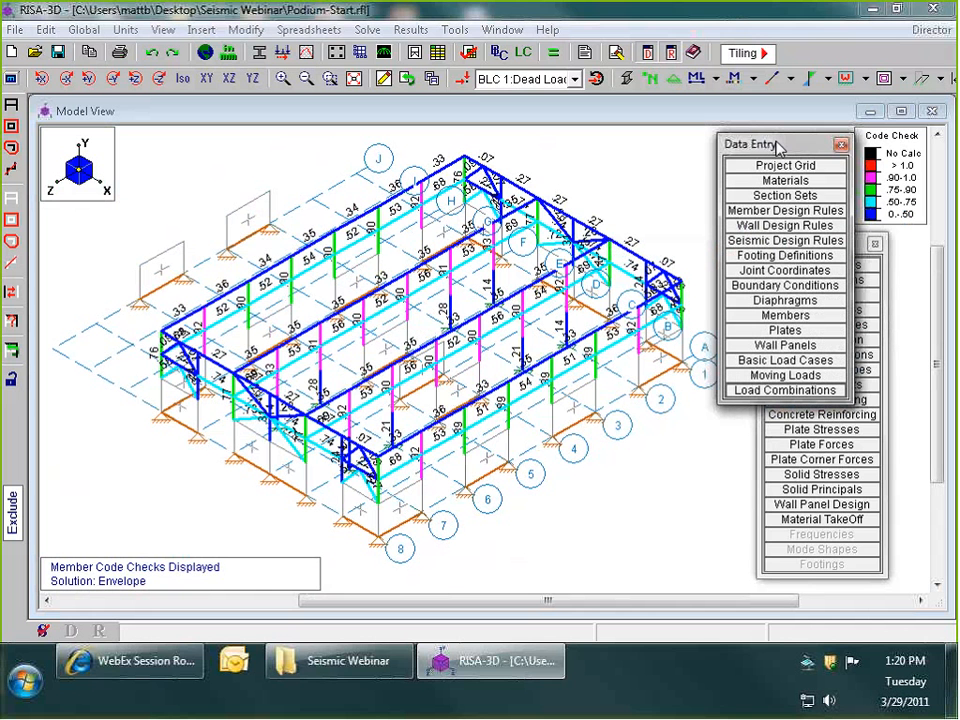
pyautogui.click(780, 185)
pyautogui.moveTo(457, 227); pyautogui.dragTo(366, 276)
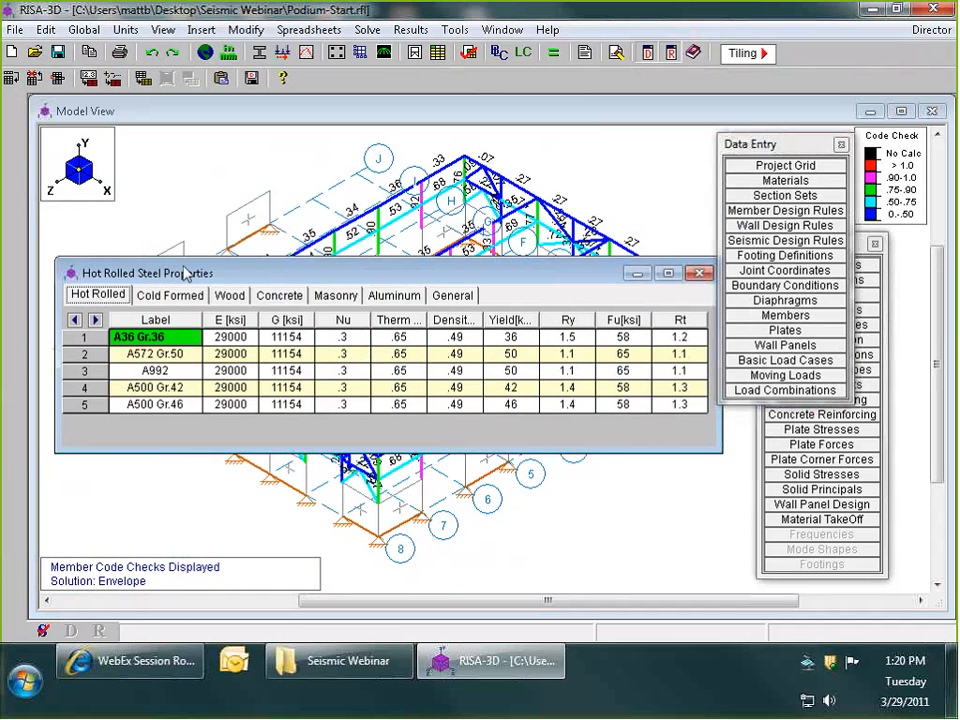
# - Move the hot rolled steel properties sheet lower and examine the Fu, Ry and yield stress entries of A36 Gr.36
pyautogui.click(186, 341)
pyautogui.moveTo(184, 335); pyautogui.dragTo(188, 363)
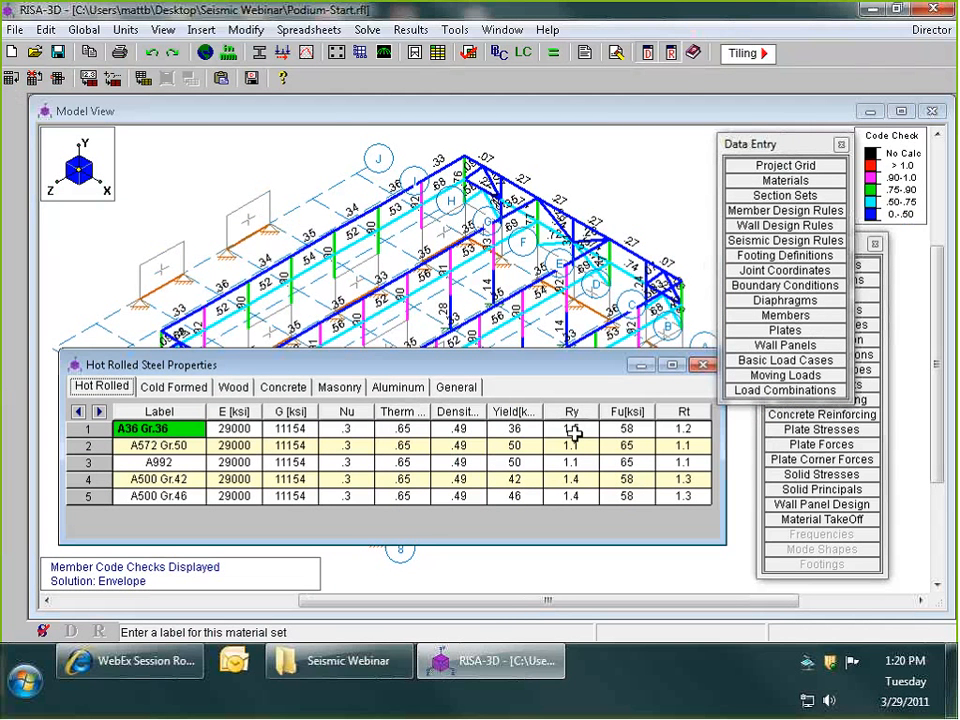
pyautogui.click(620, 429)
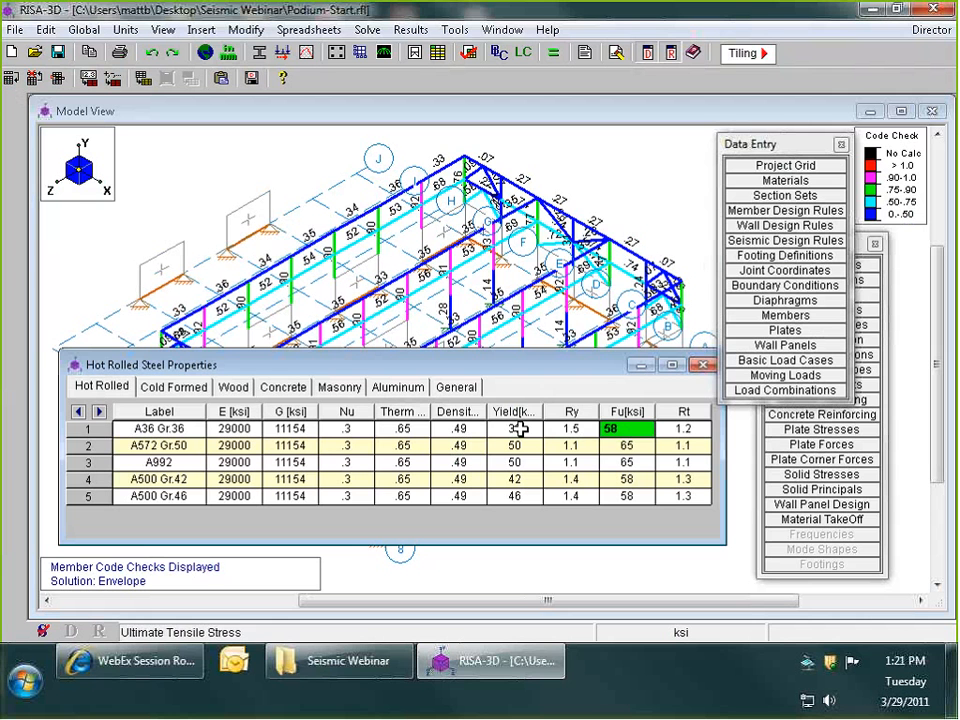
pyautogui.click(571, 428)
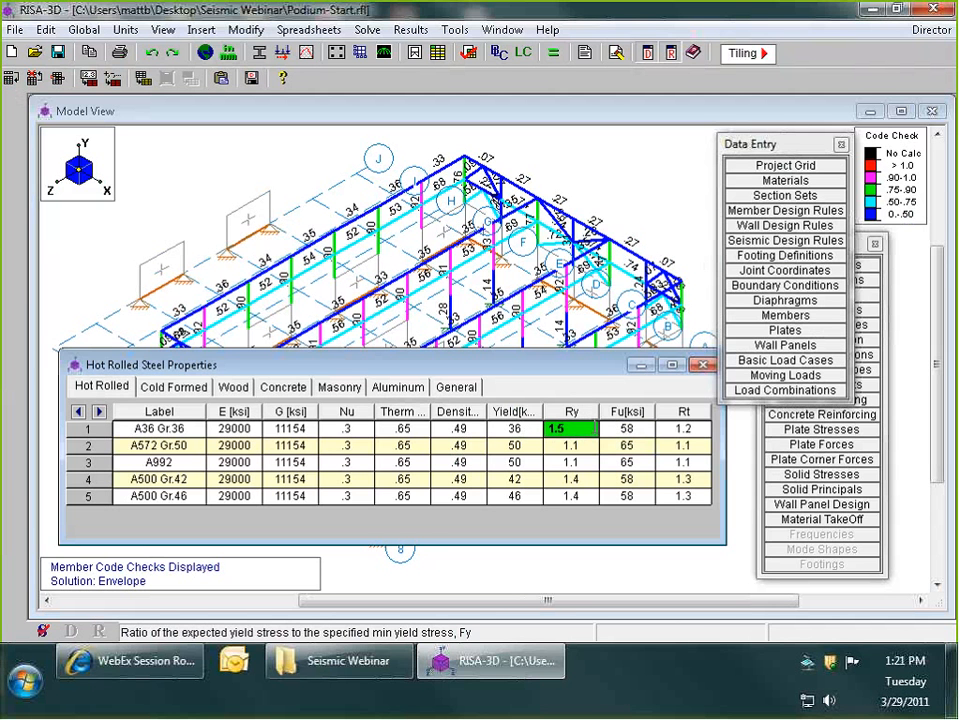
pyautogui.click(563, 445)
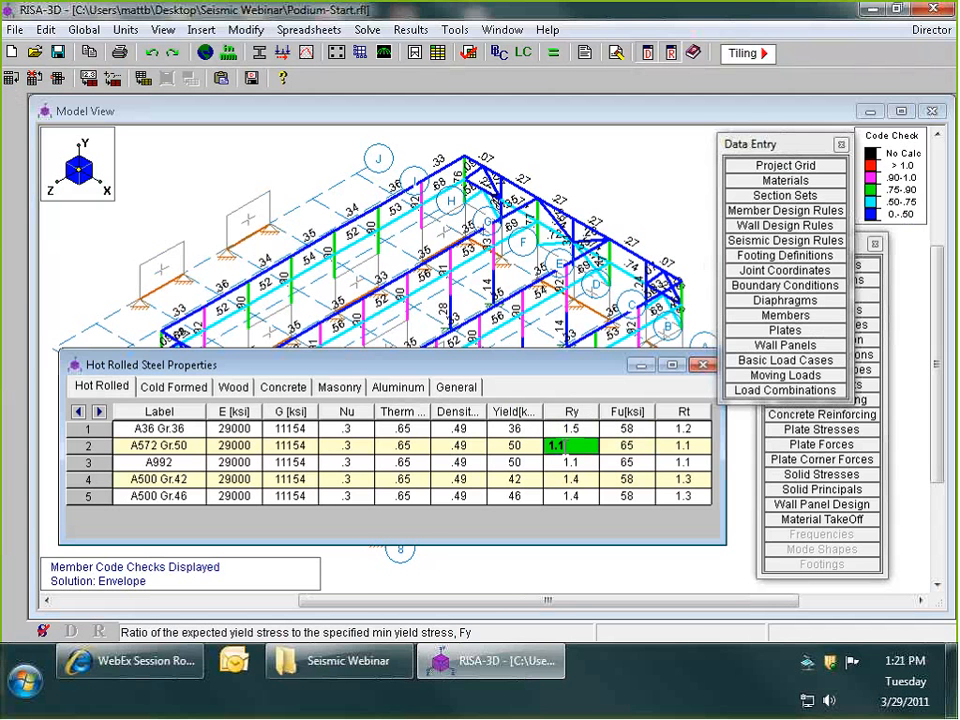
pyautogui.press('Up')
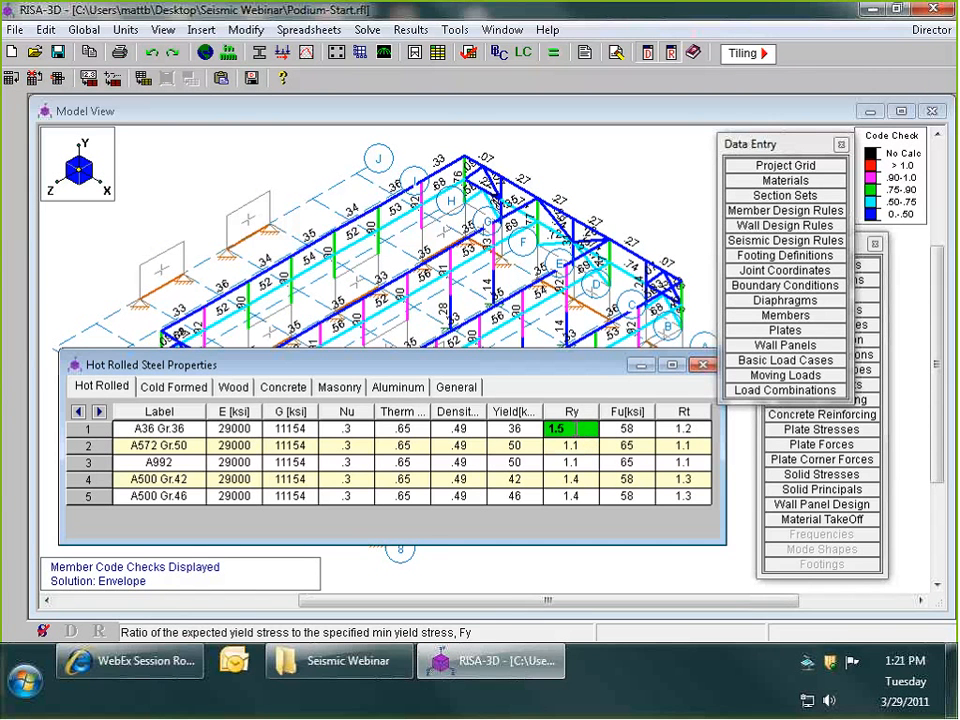
pyautogui.click(531, 429)
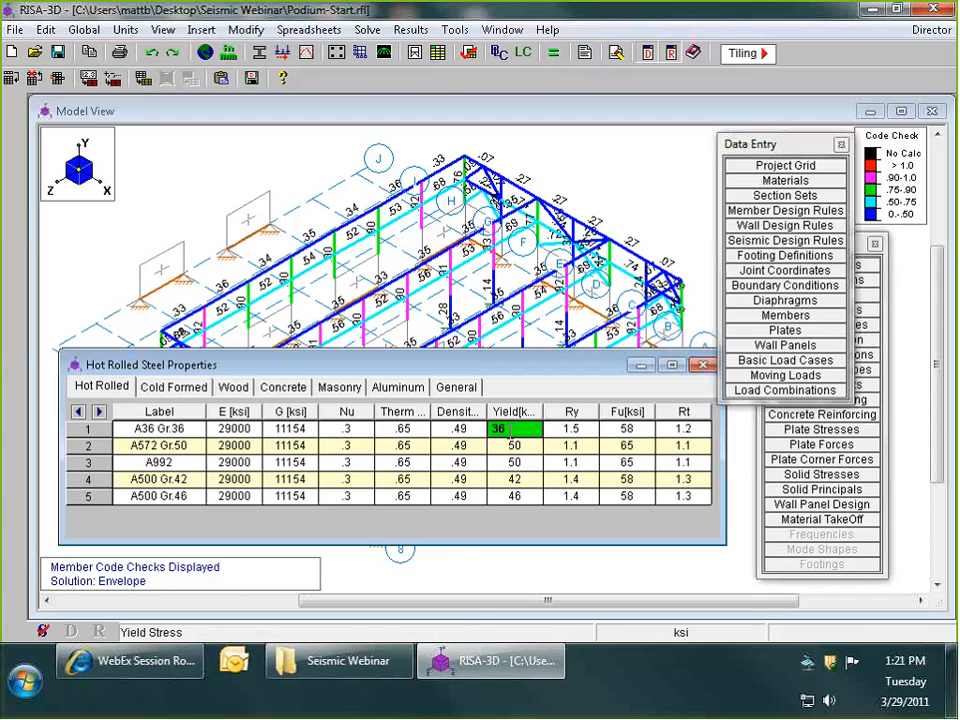
# - Compare the Ry ratios and yield stresses of A572 Gr.50 and A36 Gr.36, and check A36's Rt ratio
pyautogui.click(566, 444)
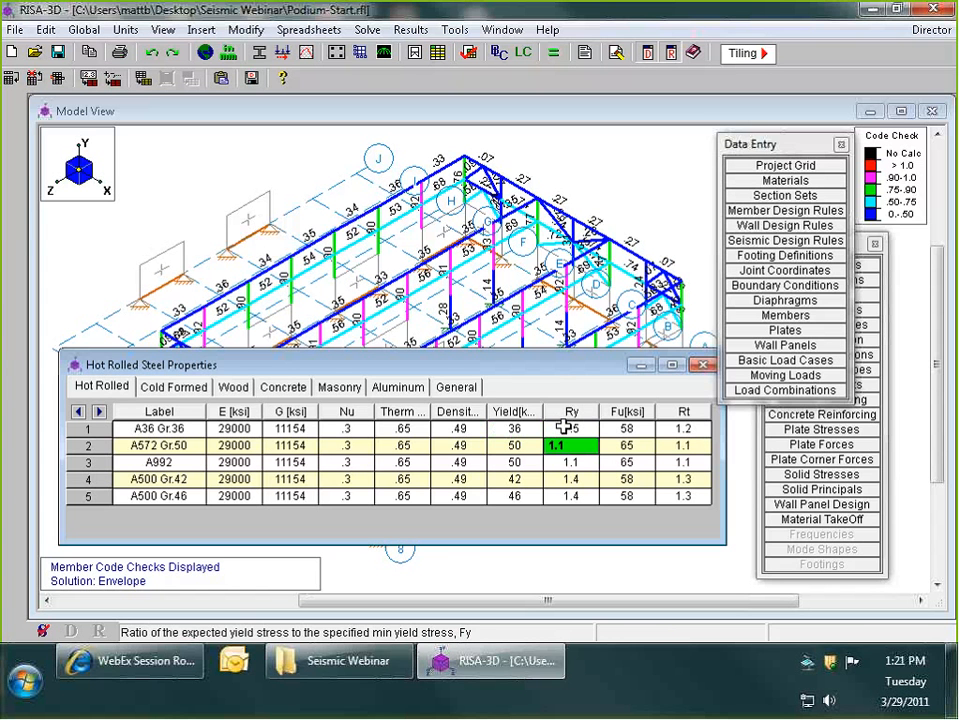
pyautogui.click(541, 428)
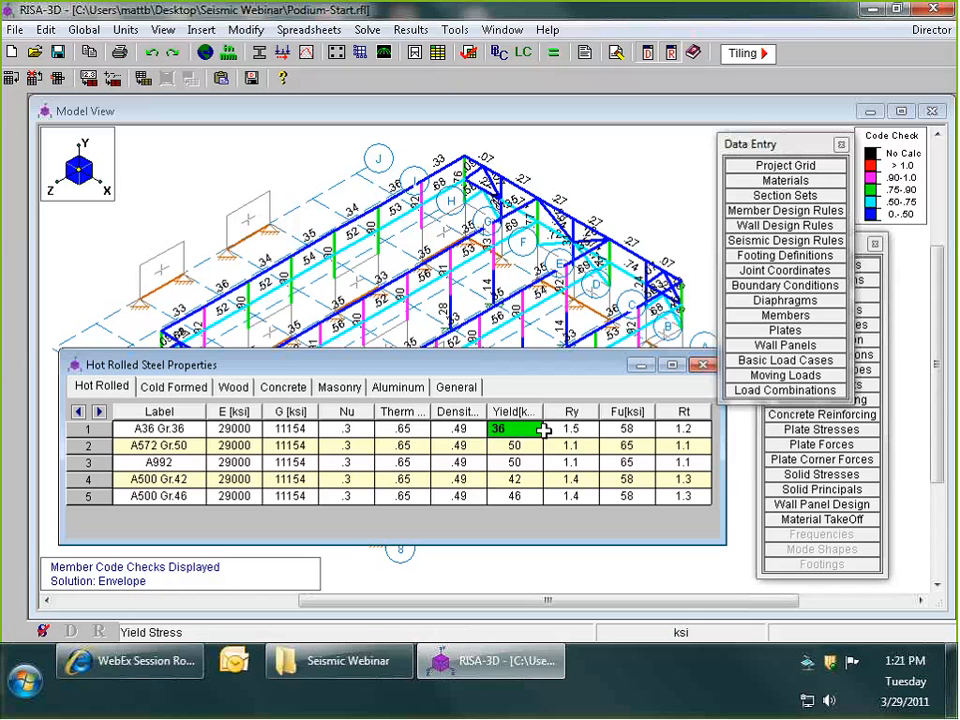
pyautogui.click(545, 429)
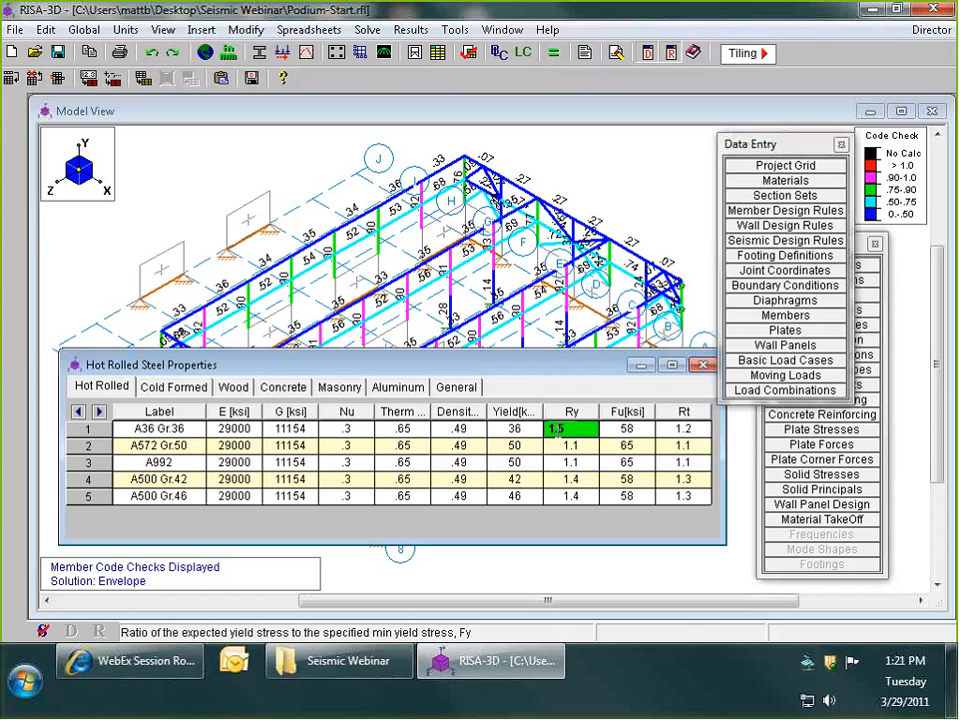
pyautogui.press('Down')
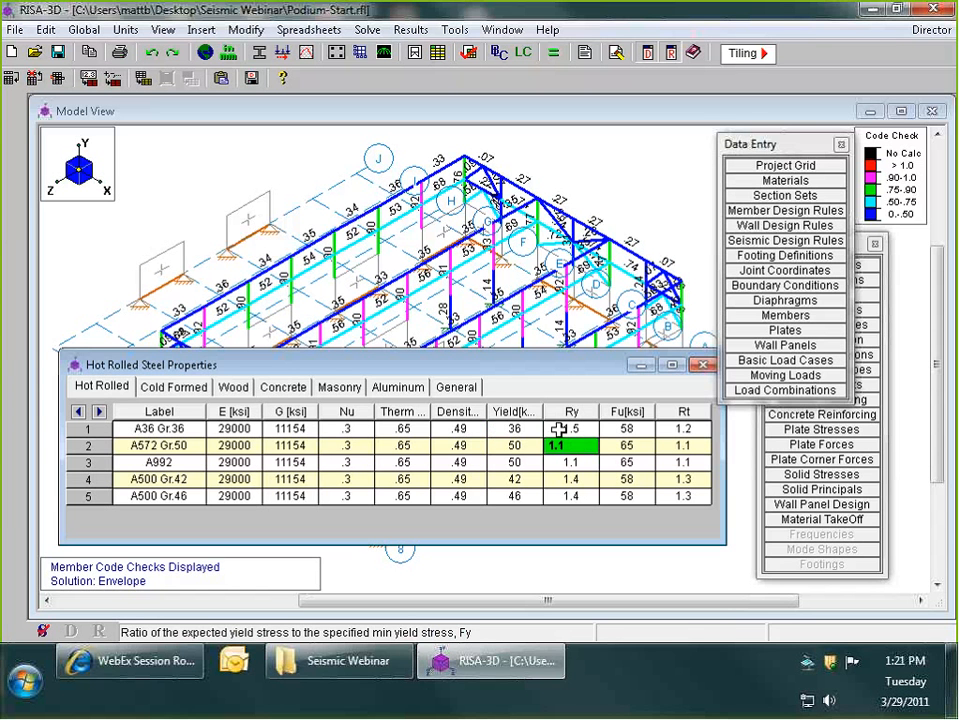
pyautogui.press('Up')
pyautogui.press('Left')
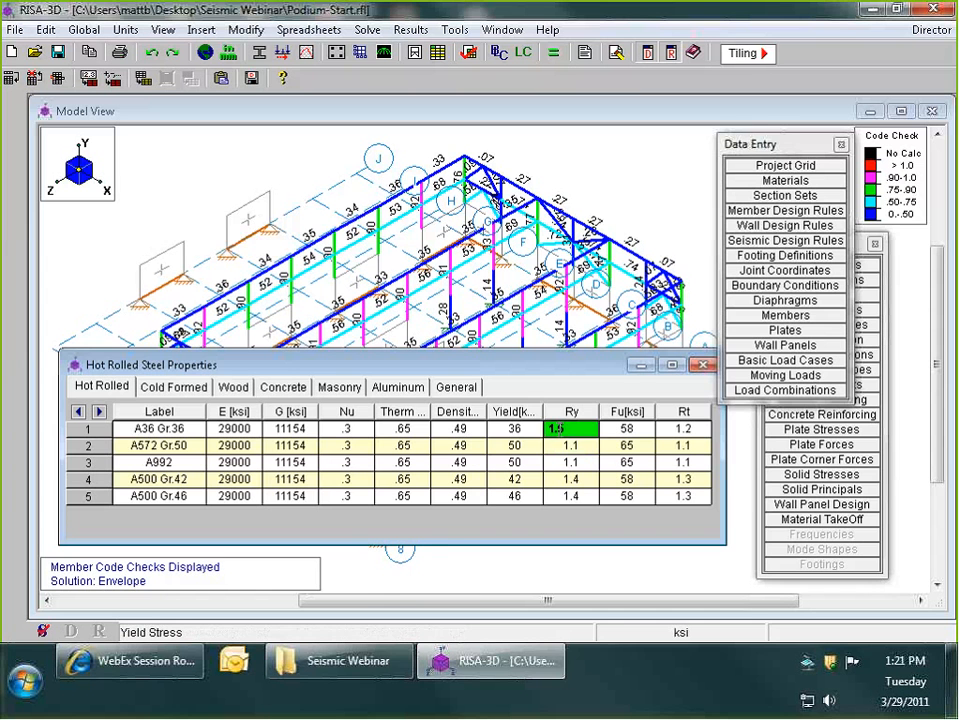
pyautogui.press('Down')
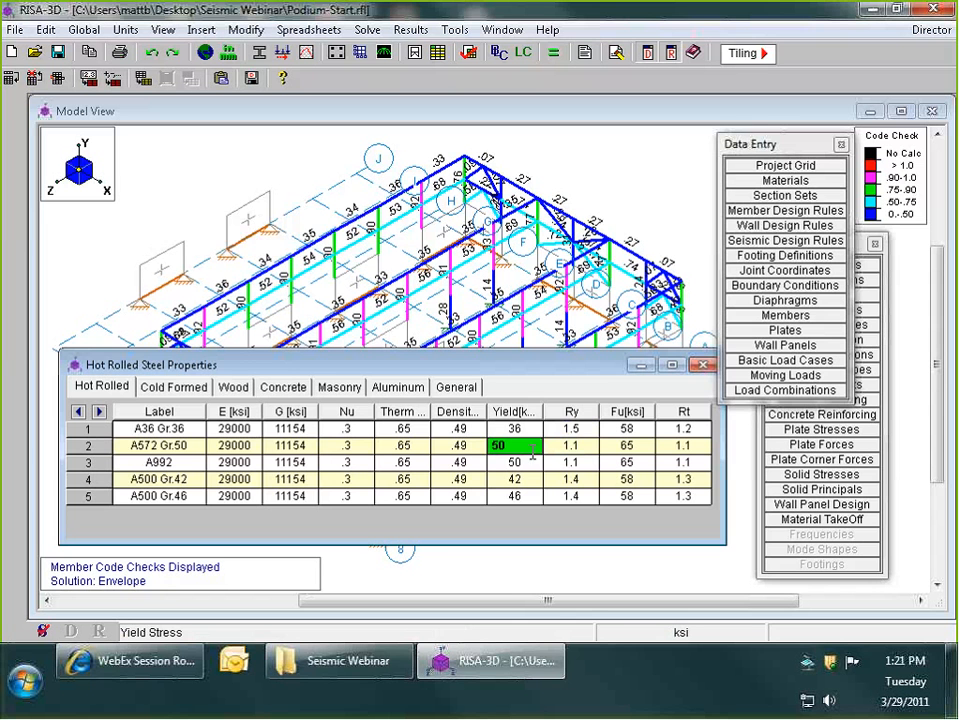
pyautogui.click(571, 430)
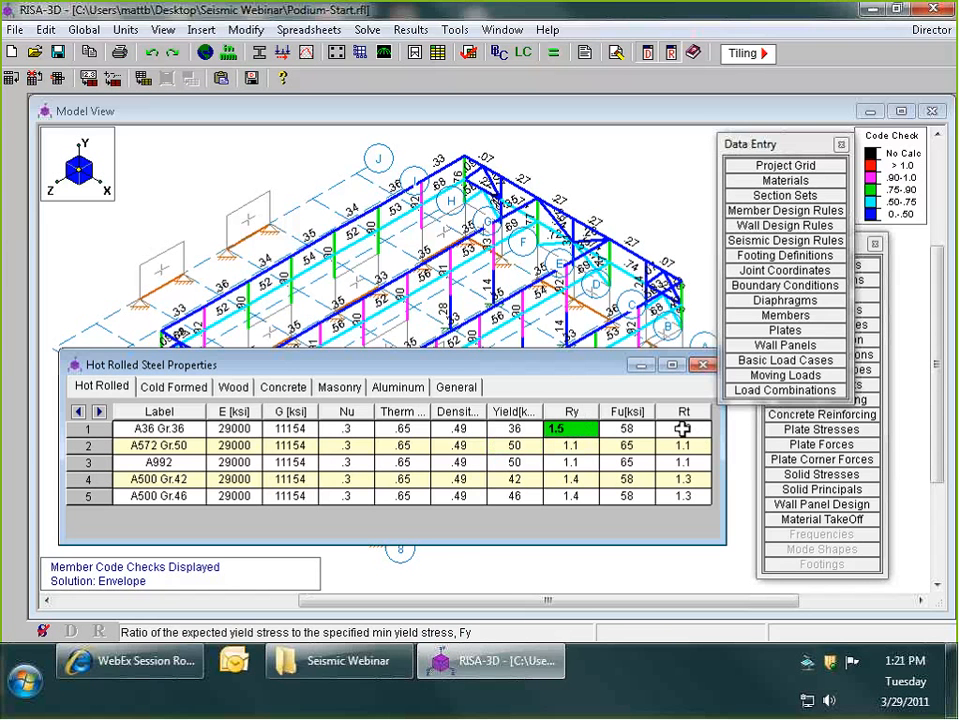
pyautogui.click(682, 429)
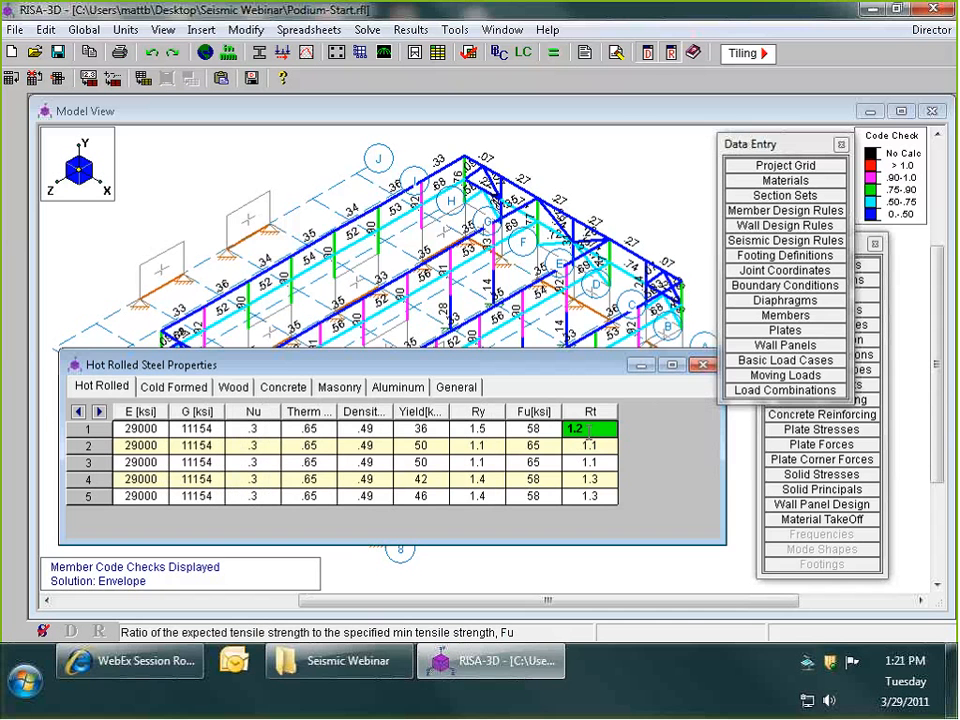
# - Allow the current solution results to be cleared and close the hot rolled steel properties sheet
pyautogui.click(590, 430)
pyautogui.moveTo(556, 430); pyautogui.dragTo(532, 432)
pyautogui.click(532, 432)
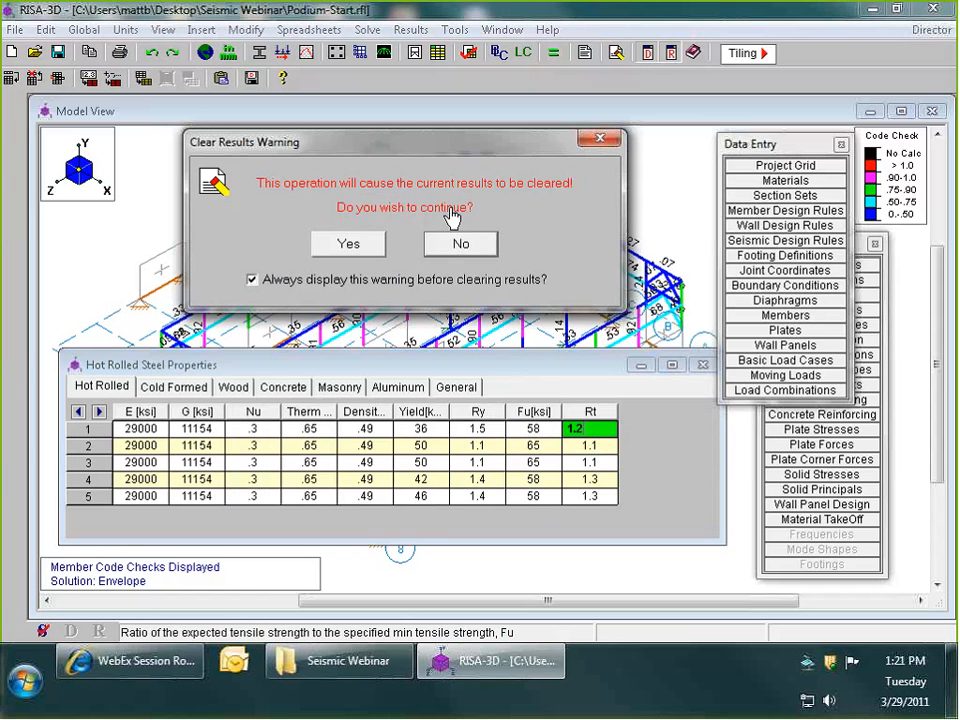
pyautogui.click(352, 247)
pyautogui.moveTo(573, 368); pyautogui.dragTo(516, 363)
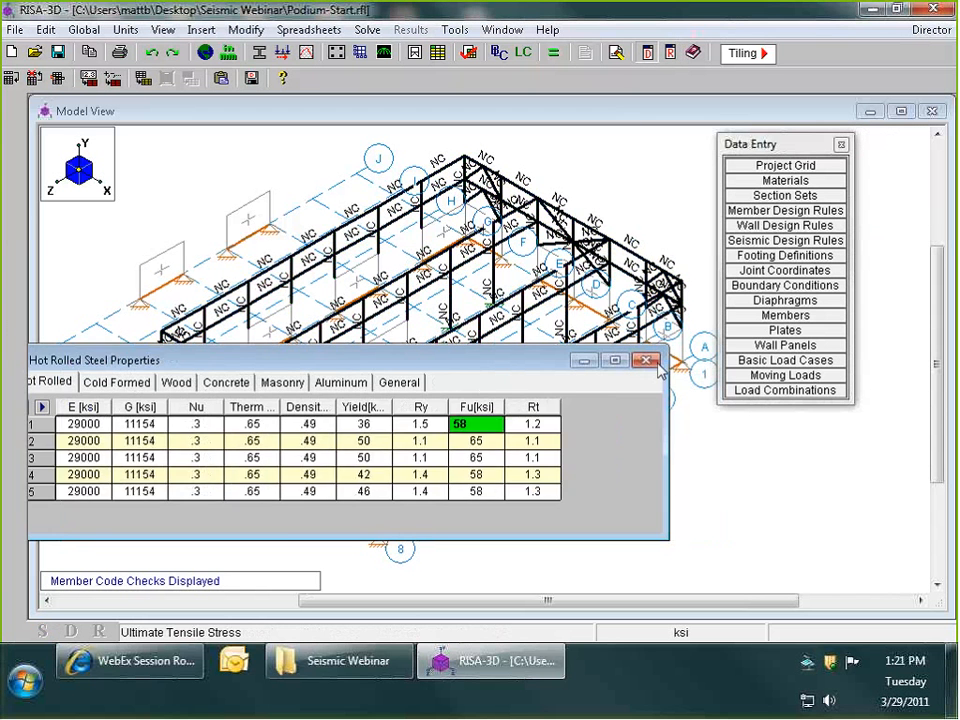
pyautogui.click(648, 361)
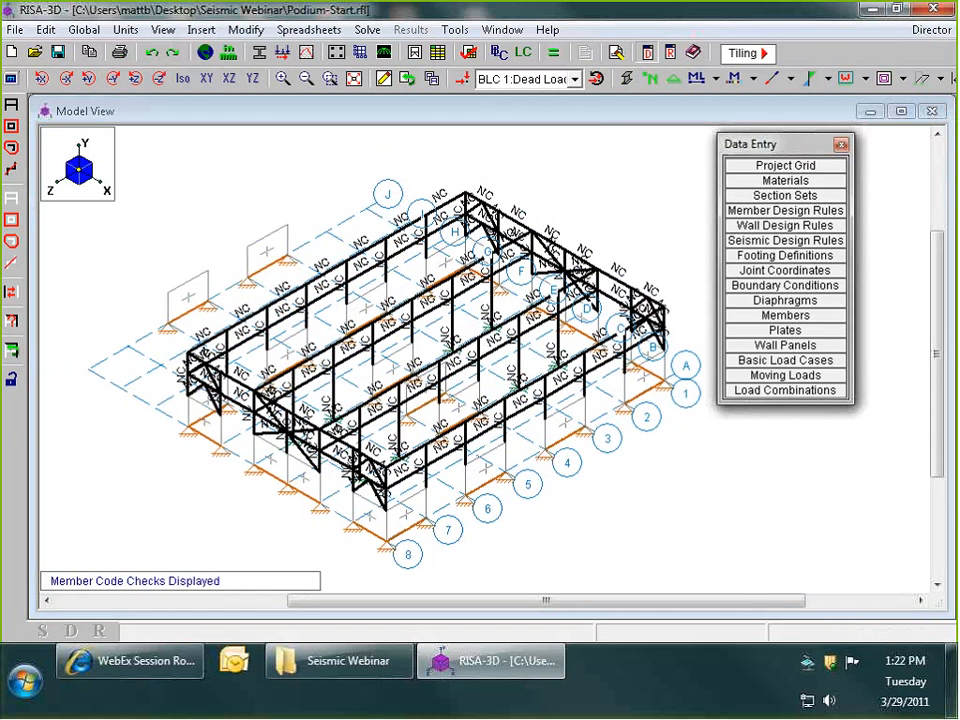
# - Move the data entry list clear of the model and open the seismic design rules, placing their sheet higher
pyautogui.moveTo(769, 143); pyautogui.dragTo(844, 147)
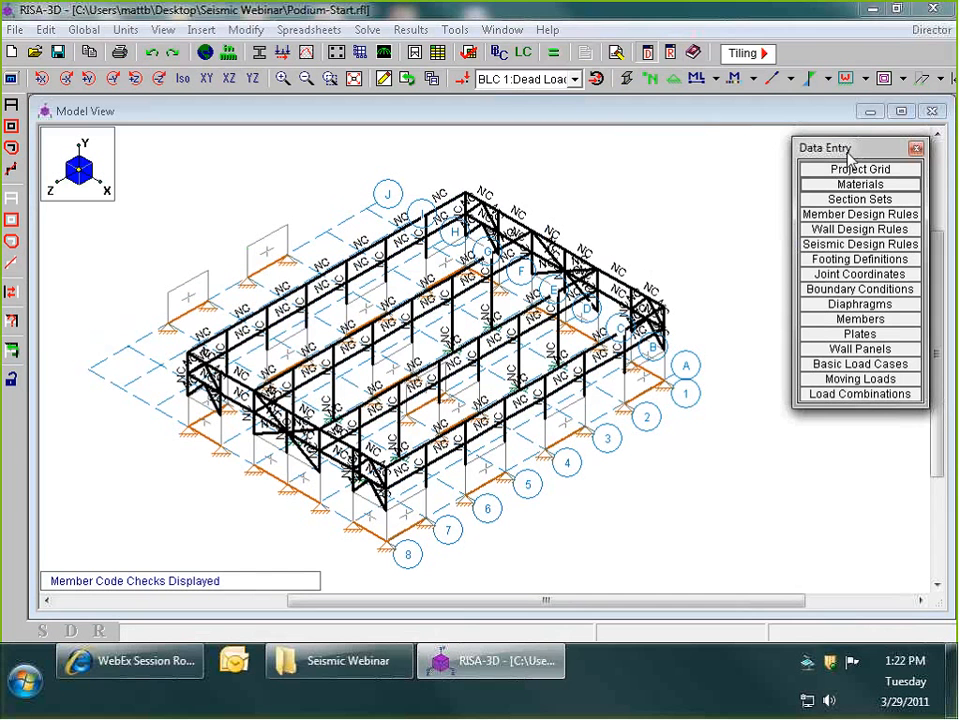
pyautogui.click(846, 246)
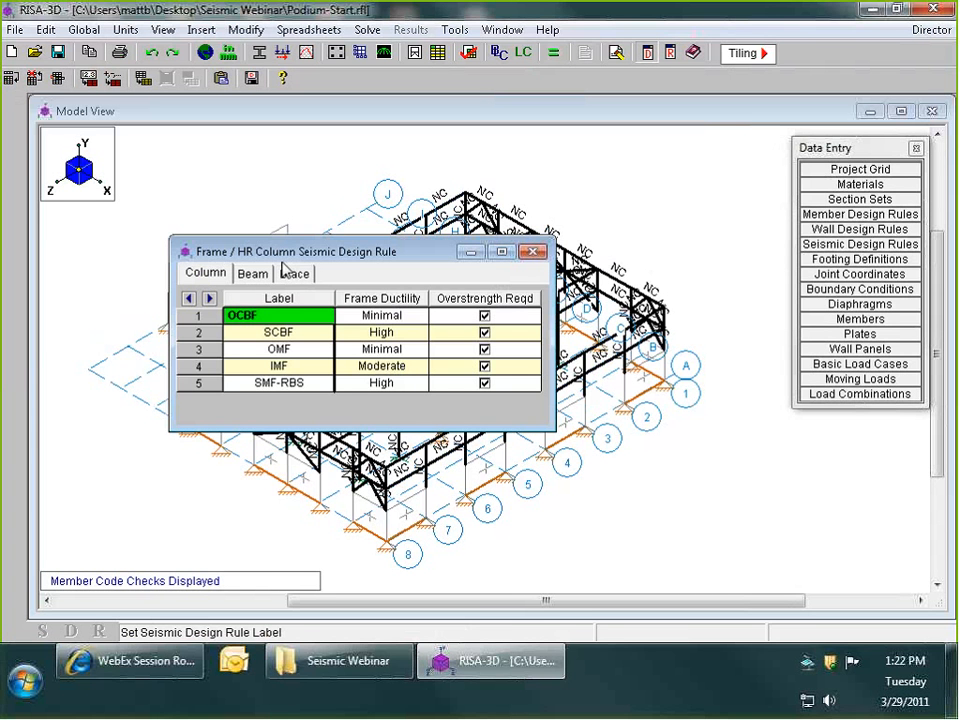
pyautogui.moveTo(307, 251); pyautogui.dragTo(250, 171)
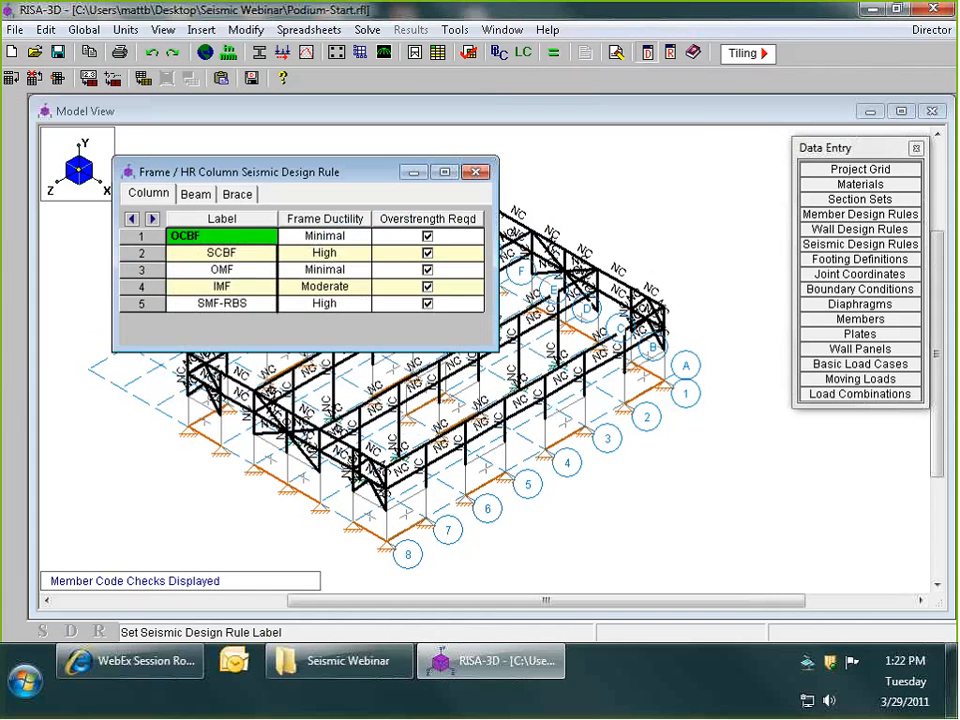
# - Examine the column seismic design rules for the OCBF, SCBF, OMF, IMF and SMF-RBS frame types
pyautogui.click(259, 255)
pyautogui.click(253, 272)
pyautogui.click(248, 301)
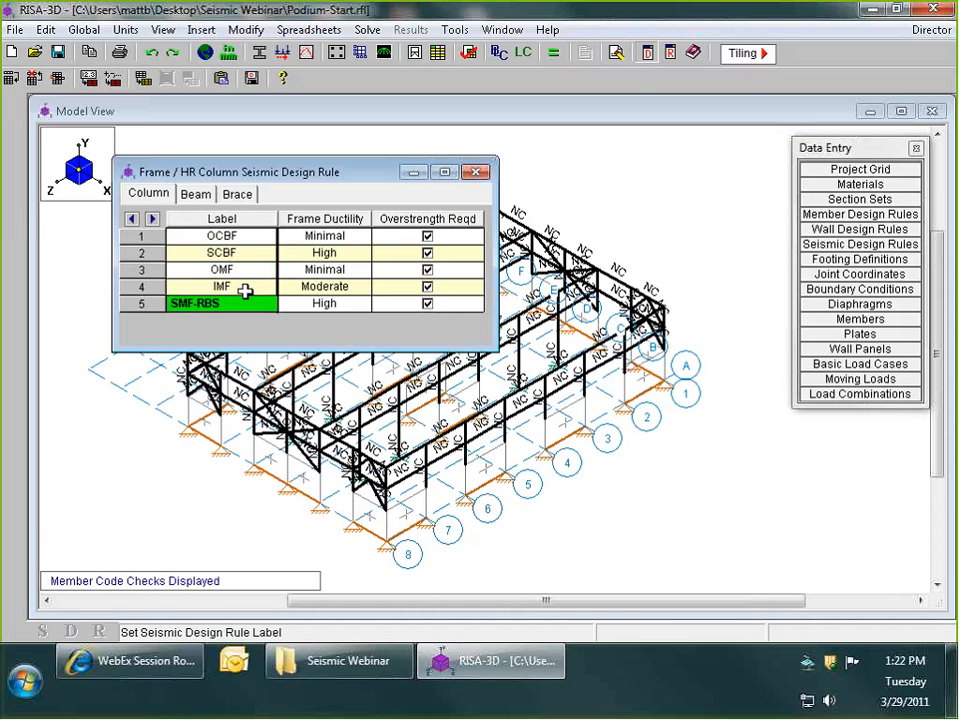
pyautogui.click(244, 269)
pyautogui.click(241, 237)
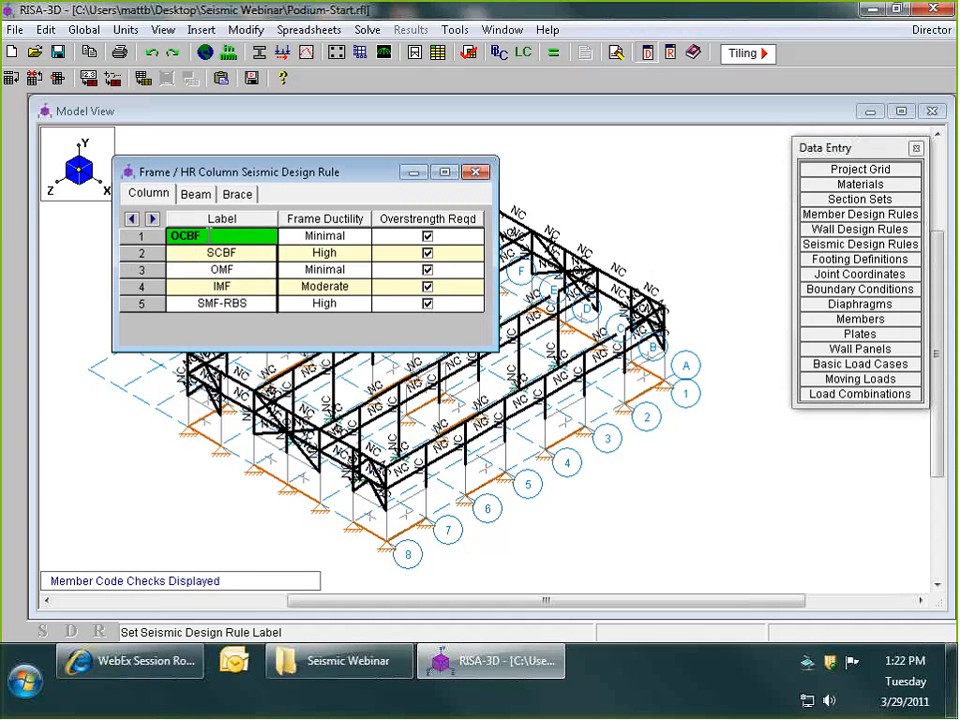
pyautogui.click(205, 251)
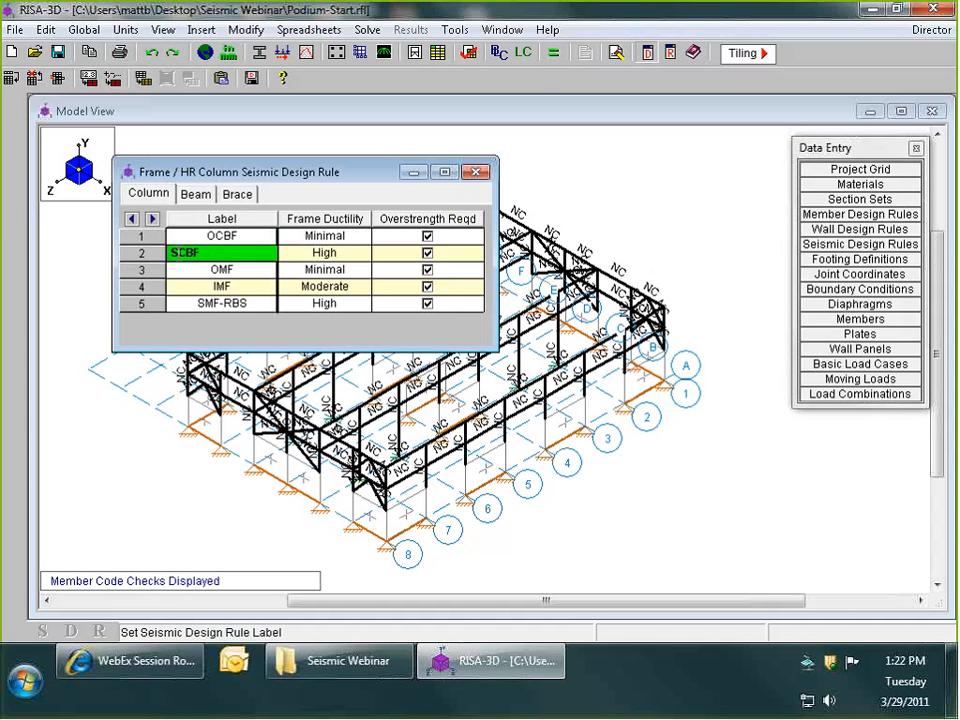
pyautogui.click(238, 268)
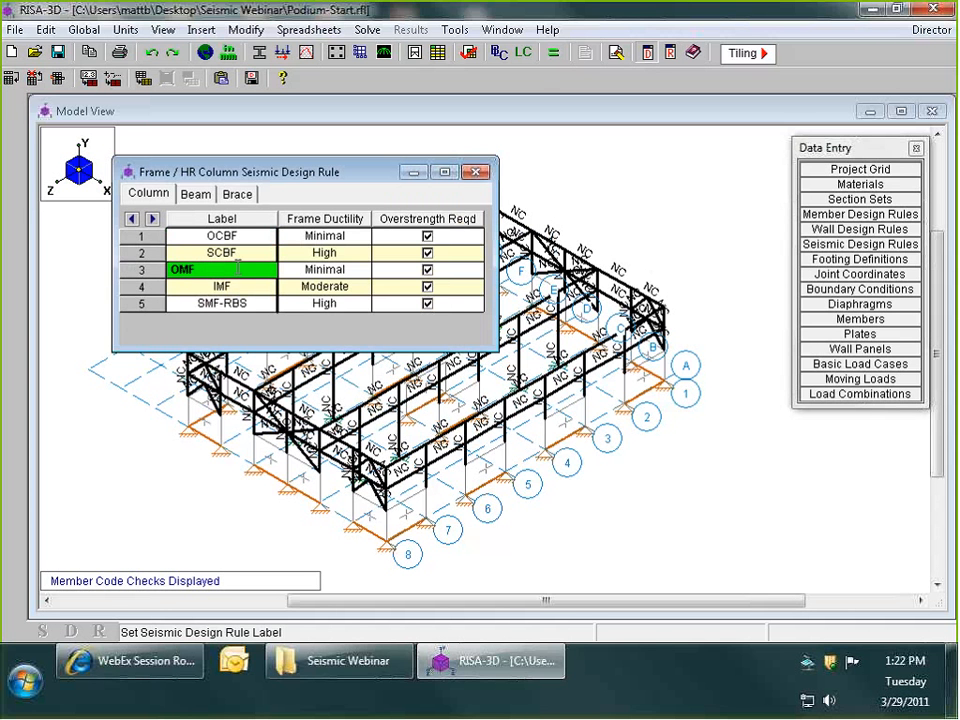
pyautogui.click(249, 284)
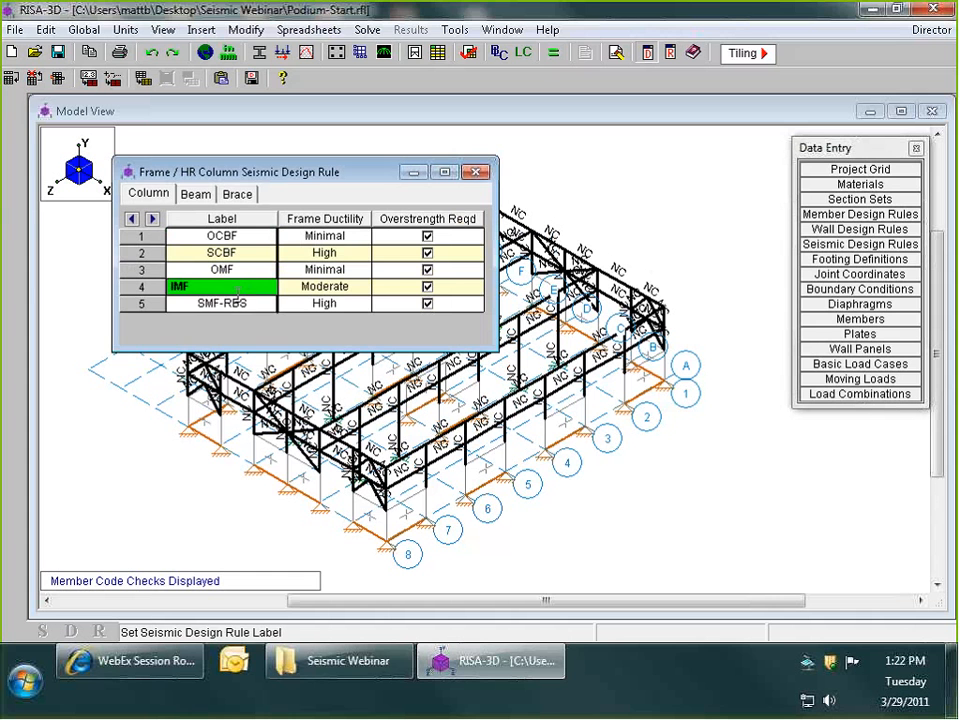
pyautogui.click(231, 304)
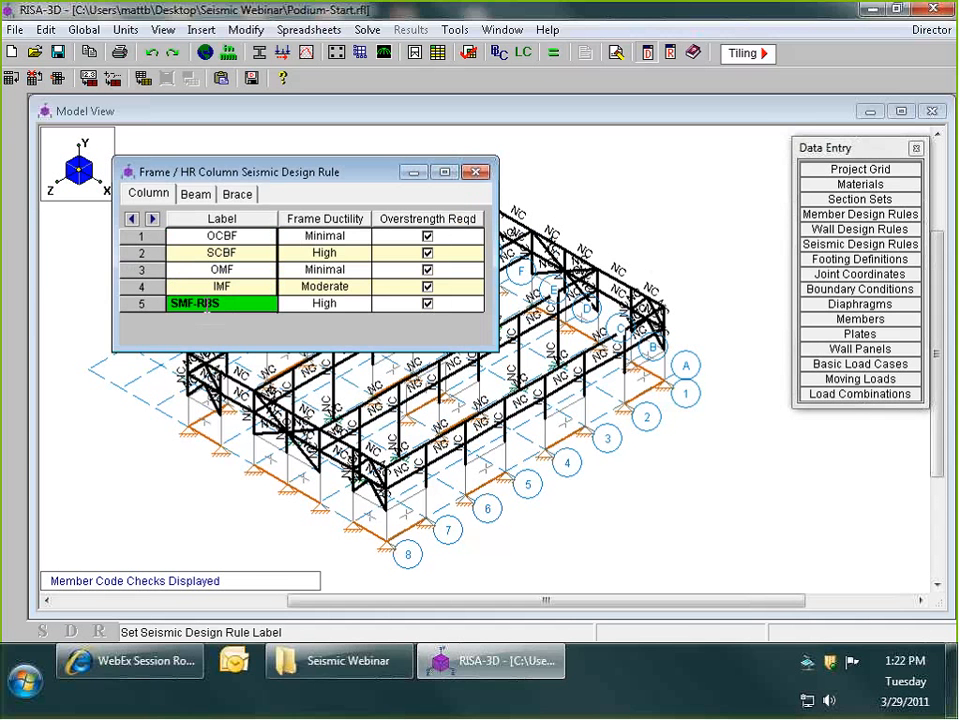
pyautogui.moveTo(195, 304); pyautogui.dragTo(220, 304)
pyautogui.click(242, 285)
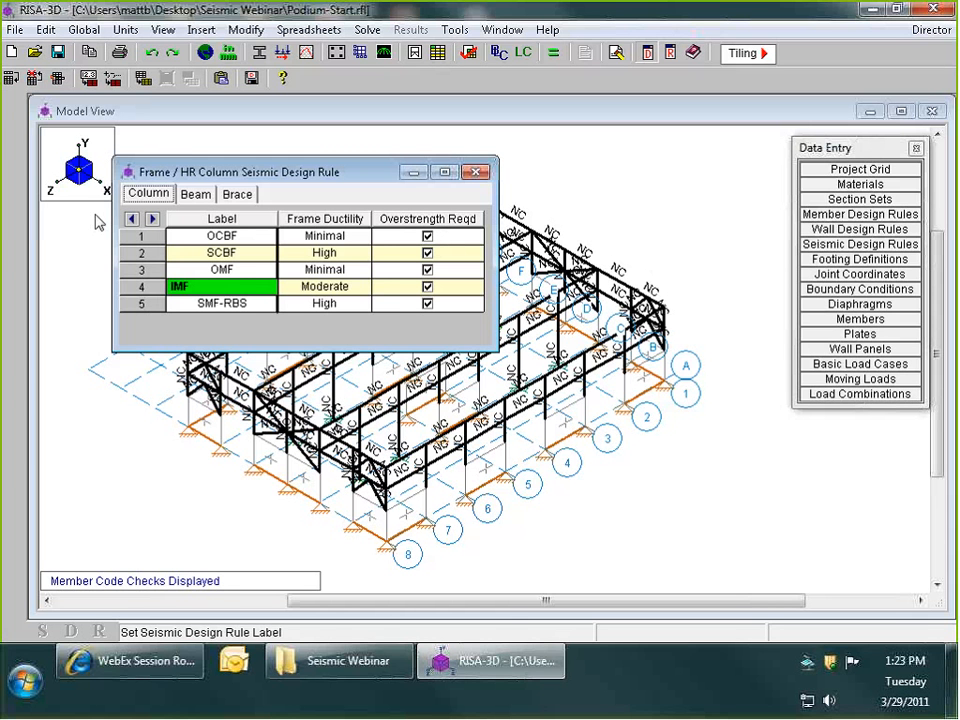
# - Review the prequalified moment connection types in the beam seismic design rules, keeping RBS for the SMF-RBS rule
pyautogui.click(196, 194)
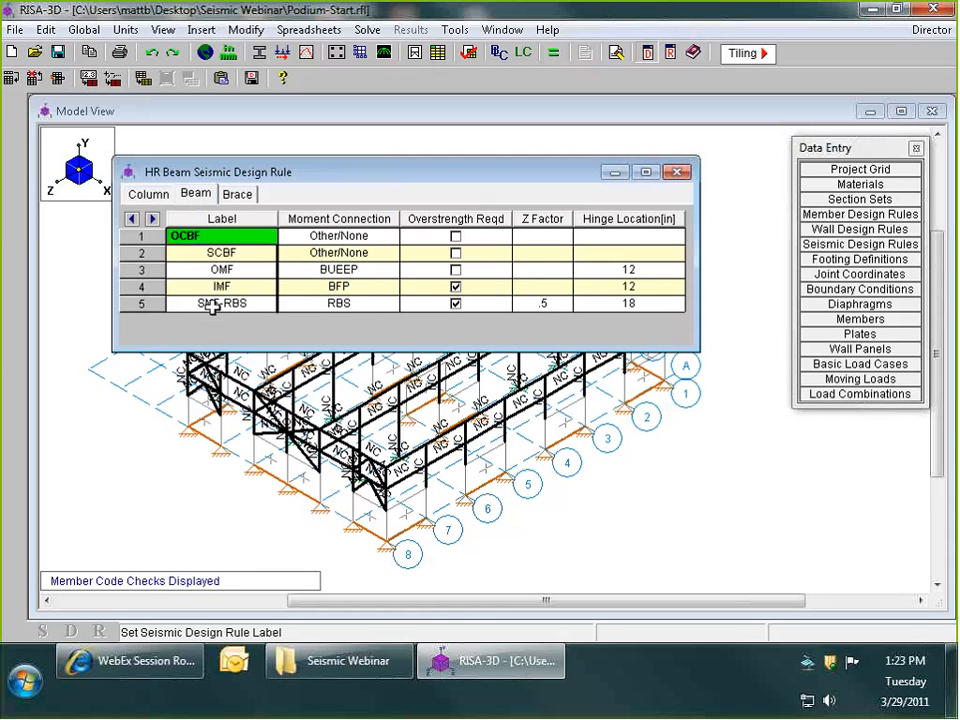
pyautogui.click(333, 308)
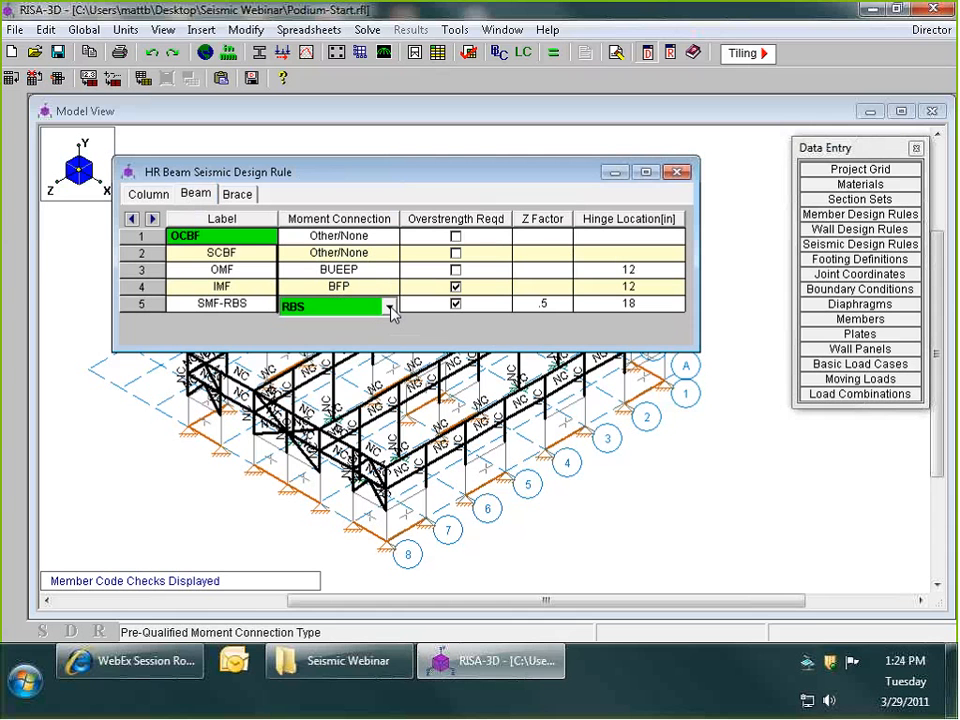
pyautogui.click(389, 307)
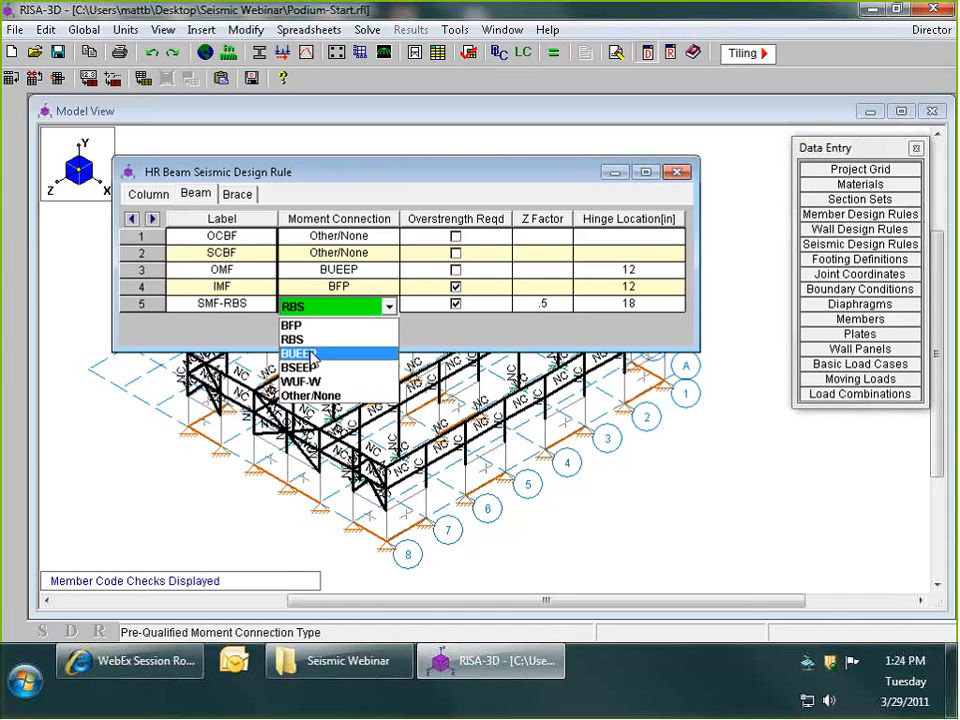
pyautogui.click(323, 340)
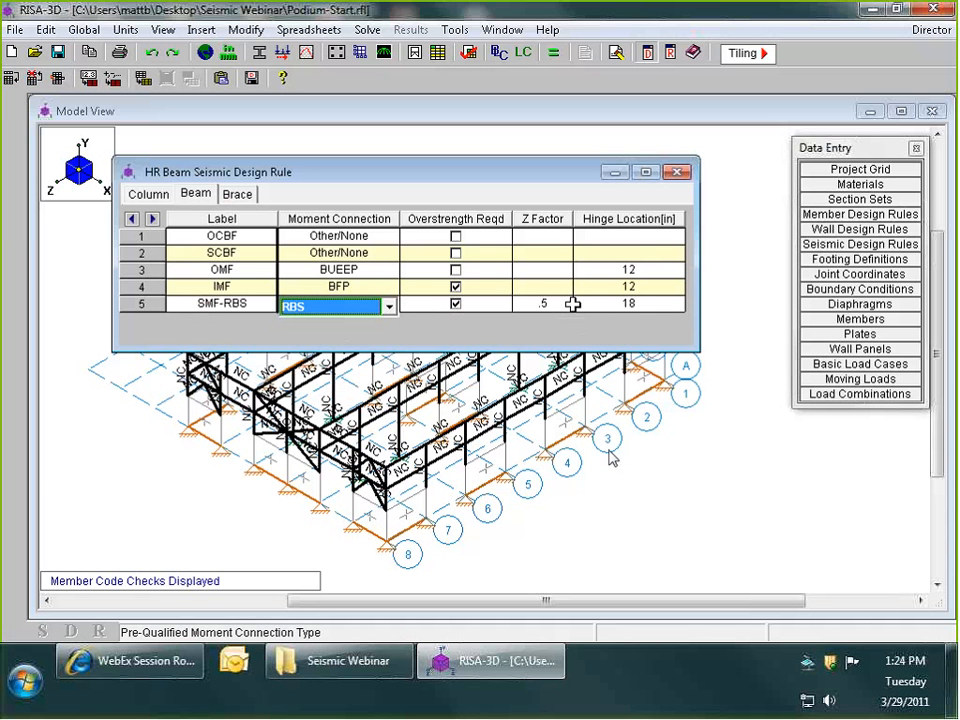
# - Open the Seismic Webinar.ppsx slideshow from the Seismic Webinar folder and advance to the Reduced Beam Section slide
pyautogui.click(290, 662)
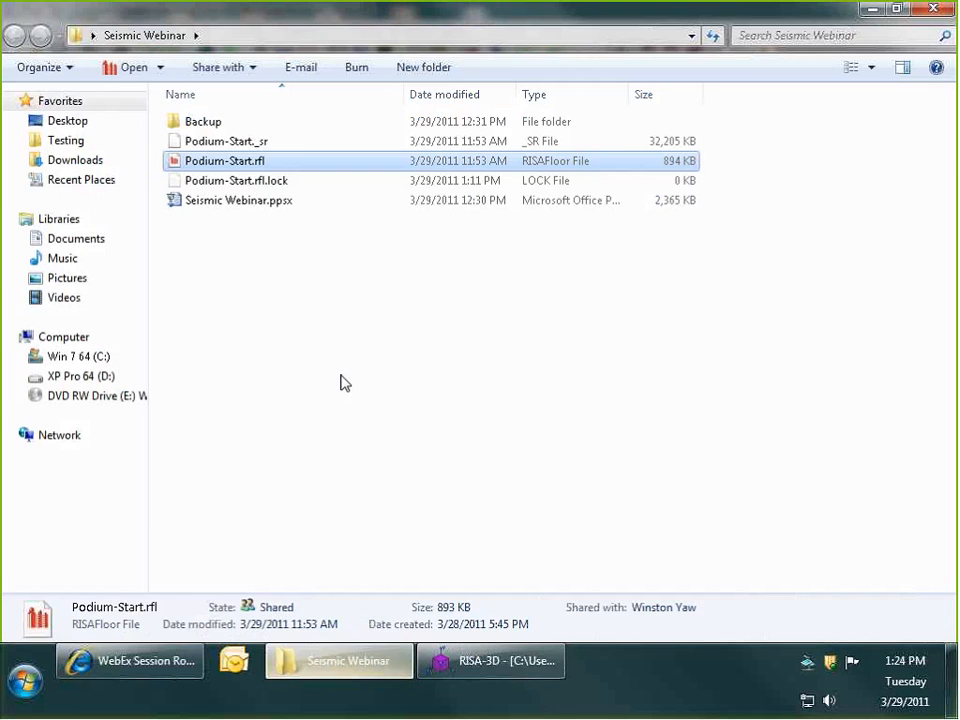
pyautogui.doubleClick(237, 201)
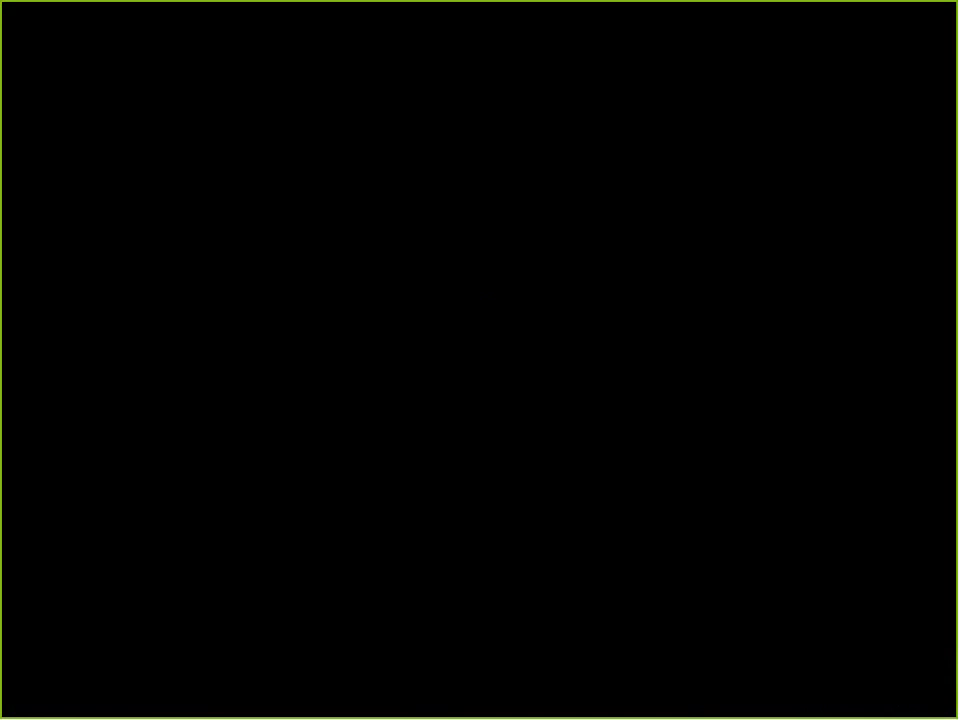
pyautogui.press('Right')
pyautogui.press('Right')
pyautogui.press('Right')
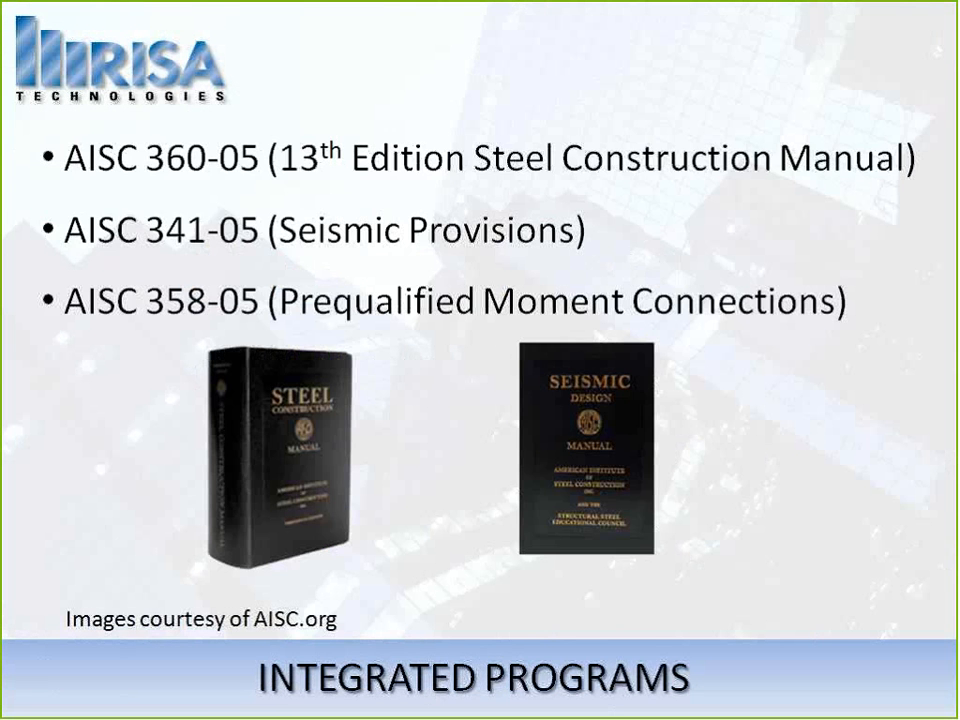
pyautogui.press('Right')
pyautogui.press('Right')
pyautogui.press('Right')
pyautogui.press('Right')
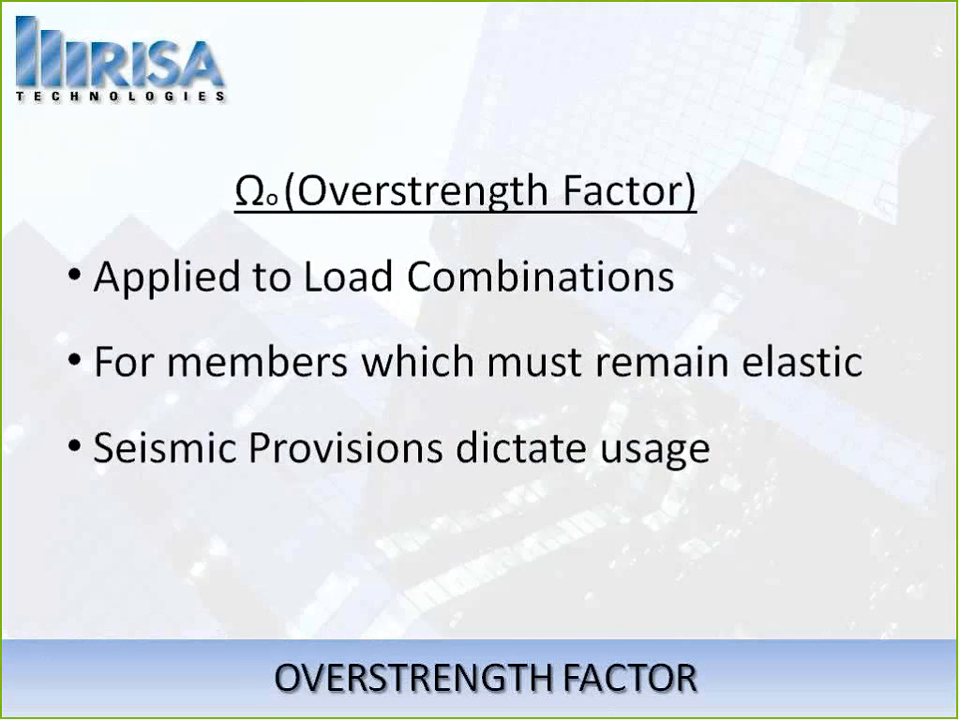
pyautogui.press('Right')
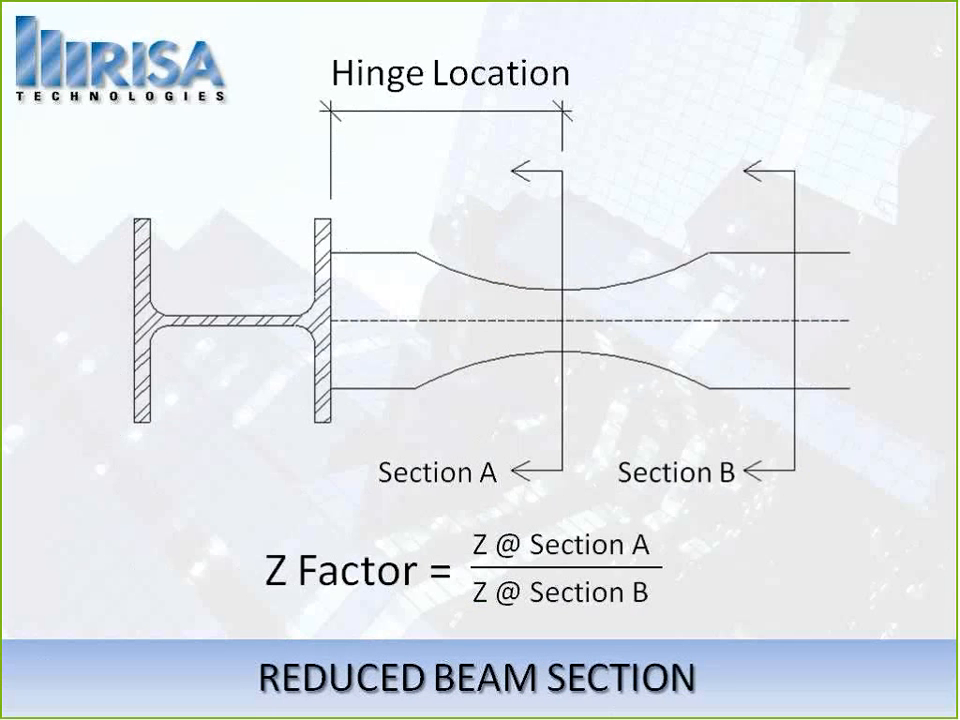
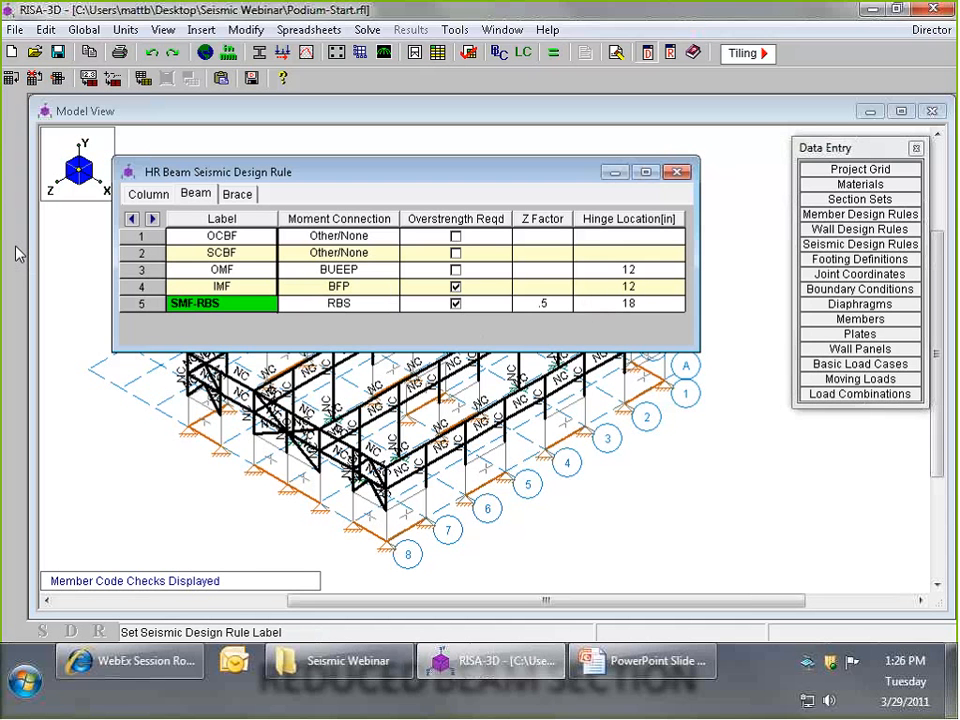
# - Rename the fifth beam seismic design rule as SMF-RBS W30, keeping RBS as its moment connection
pyautogui.write('W30')
pyautogui.click(320, 306)
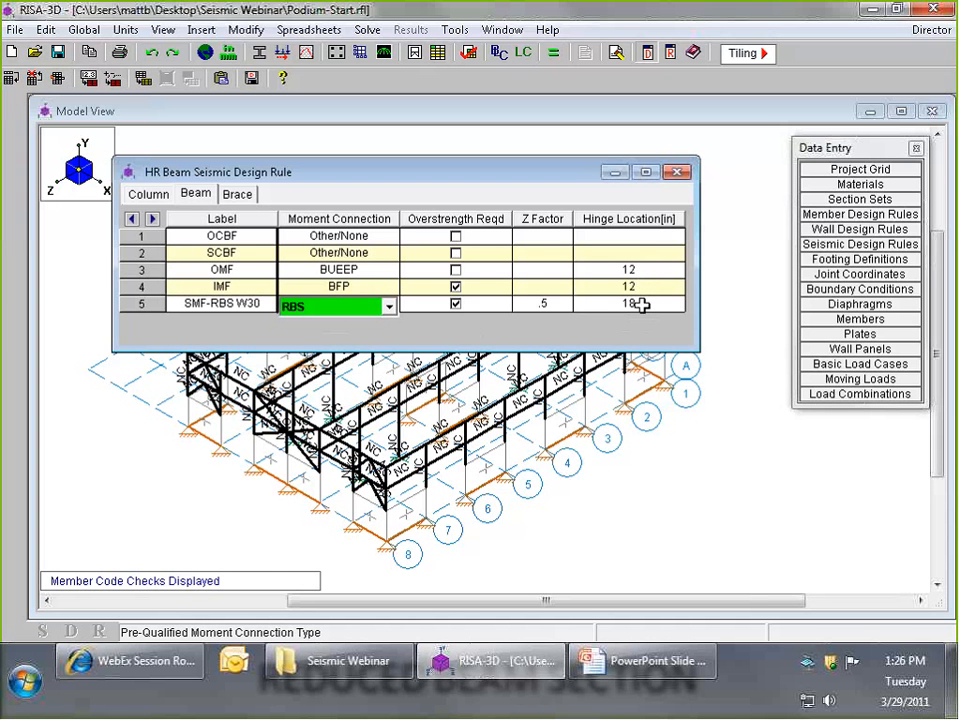
# - Add a sixth beam seismic design rule below SMF-RBS W30 and delete it again
pyautogui.press('Return')
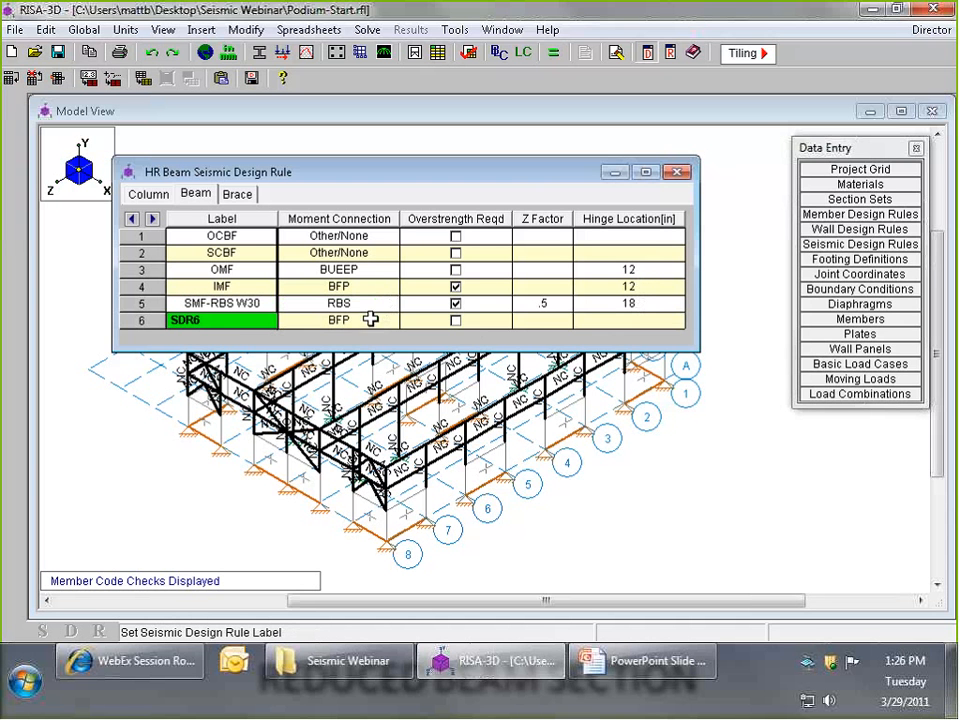
pyautogui.click(224, 304)
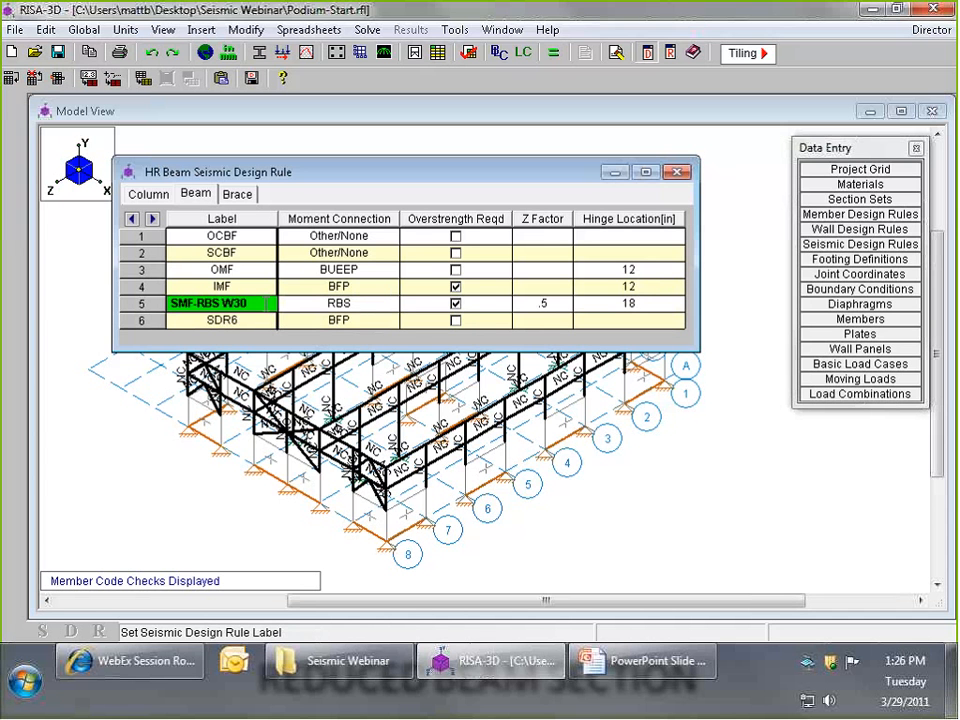
pyautogui.click(629, 320)
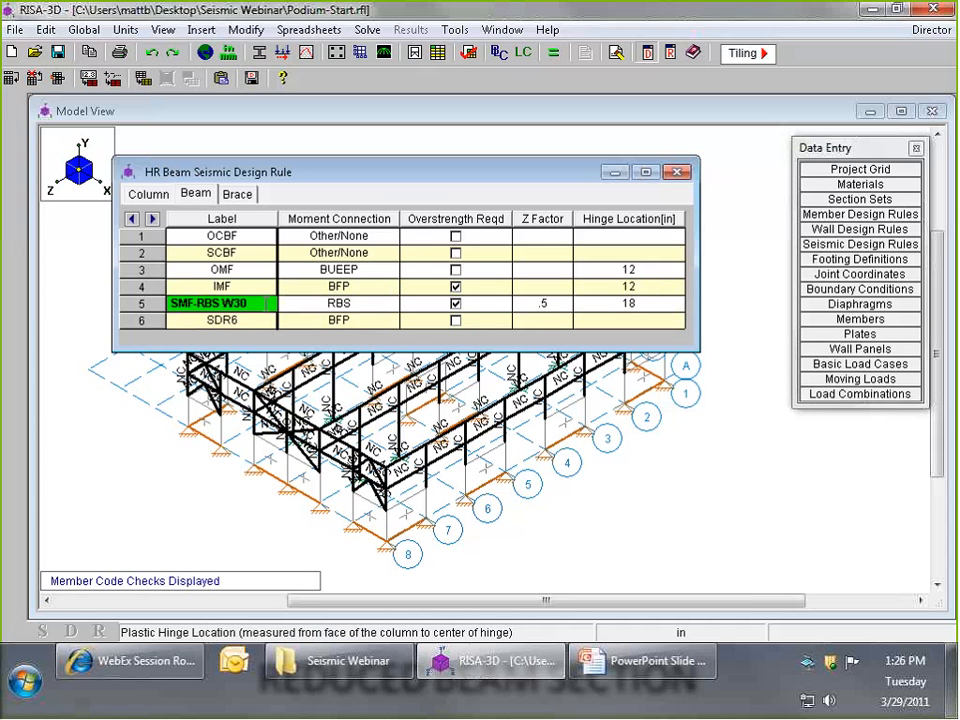
pyautogui.click(150, 220)
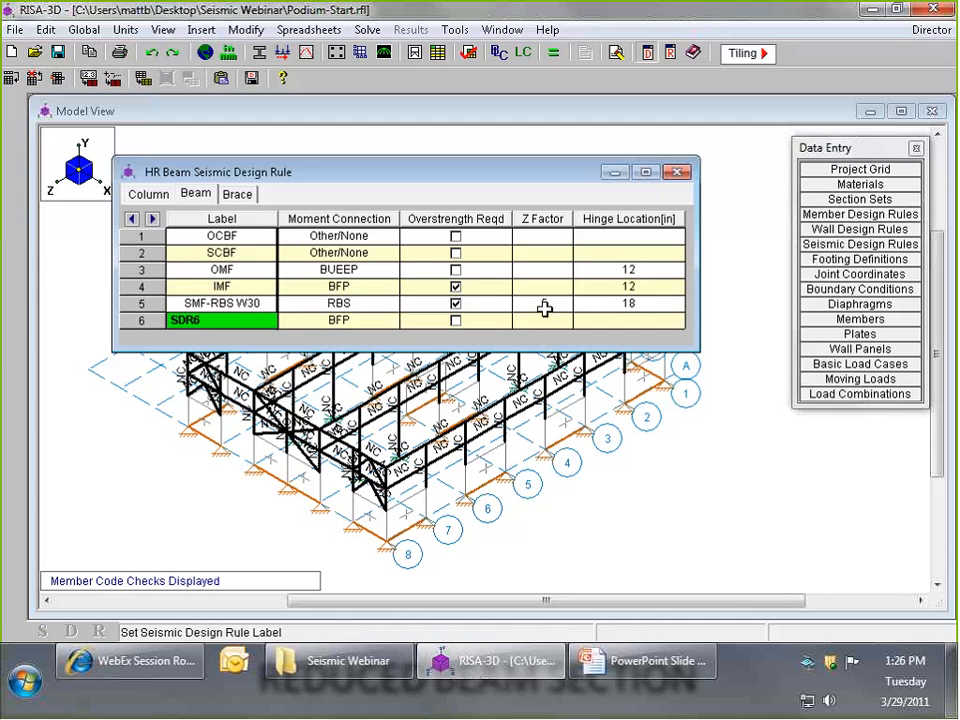
pyautogui.press('Return')
pyautogui.press('F4')
# - Examine the brace seismic design rules, including the KL/r requirement of the SCBF rule, and close the sheet
pyautogui.click(242, 198)
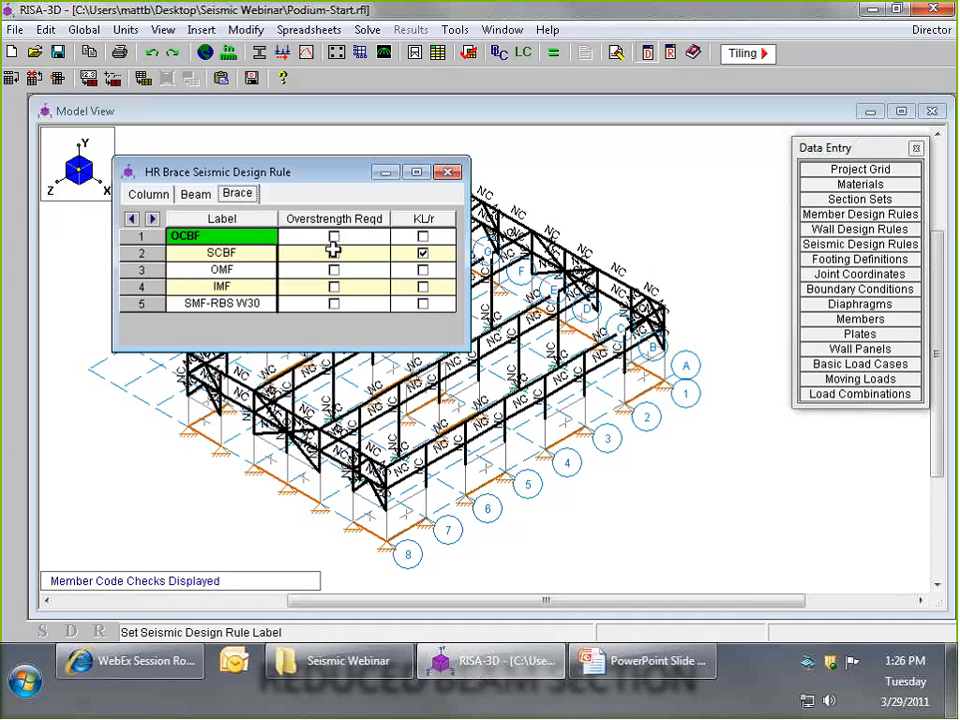
pyautogui.click(405, 254)
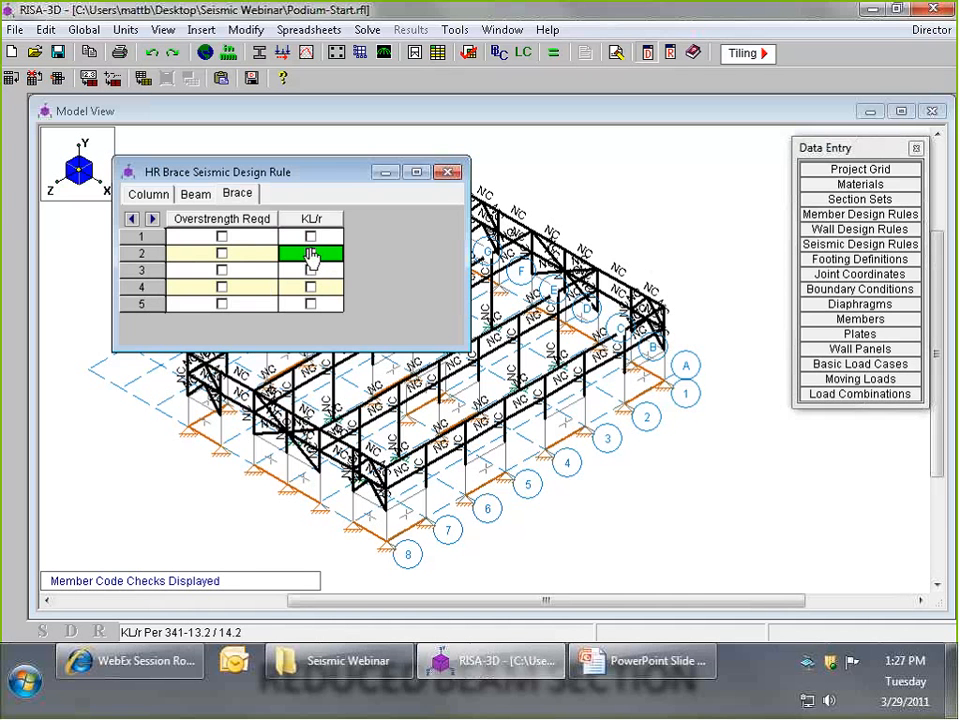
pyautogui.click(152, 220)
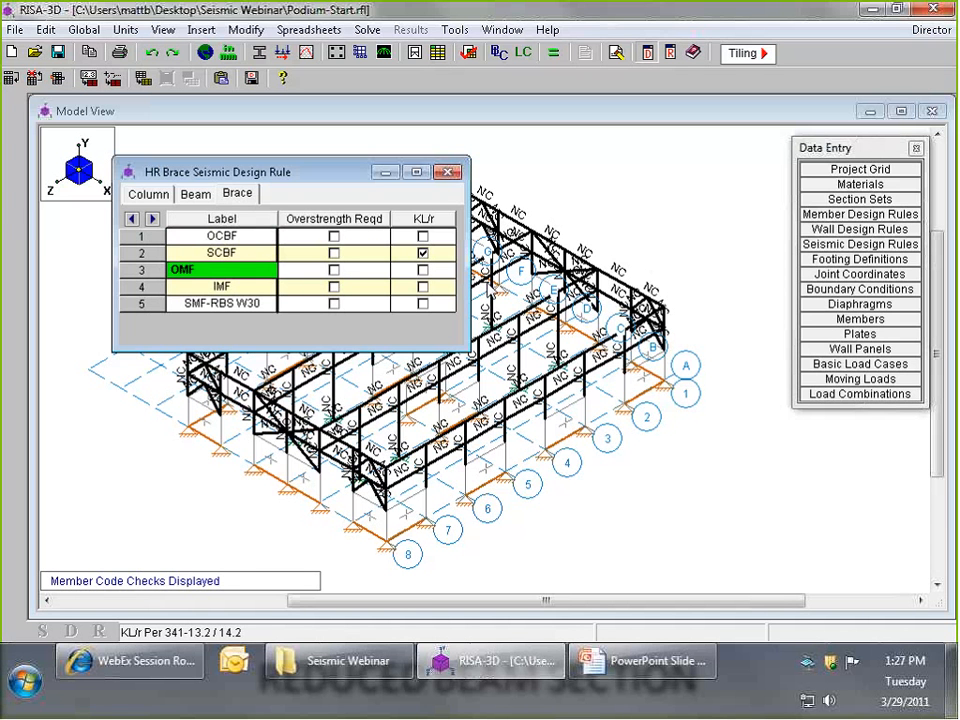
pyautogui.click(423, 252)
pyautogui.click(448, 174)
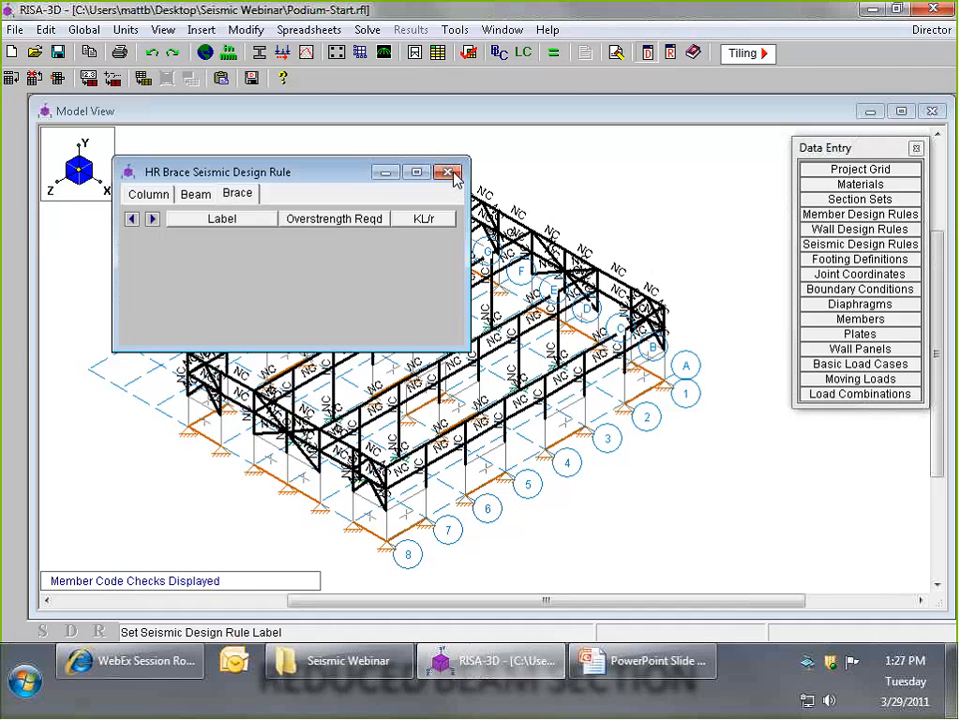
# - Color the model's members by seismic rules and move the data entry list clear of the color legend
pyautogui.scroll(-2, 475, 230)
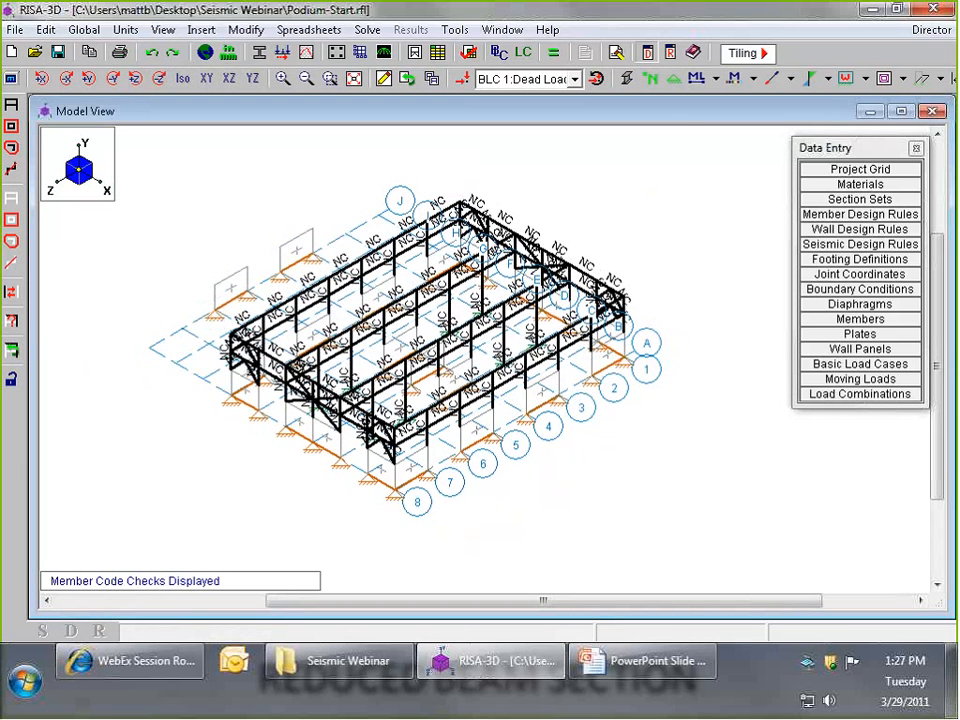
pyautogui.scroll(1, 512, 212)
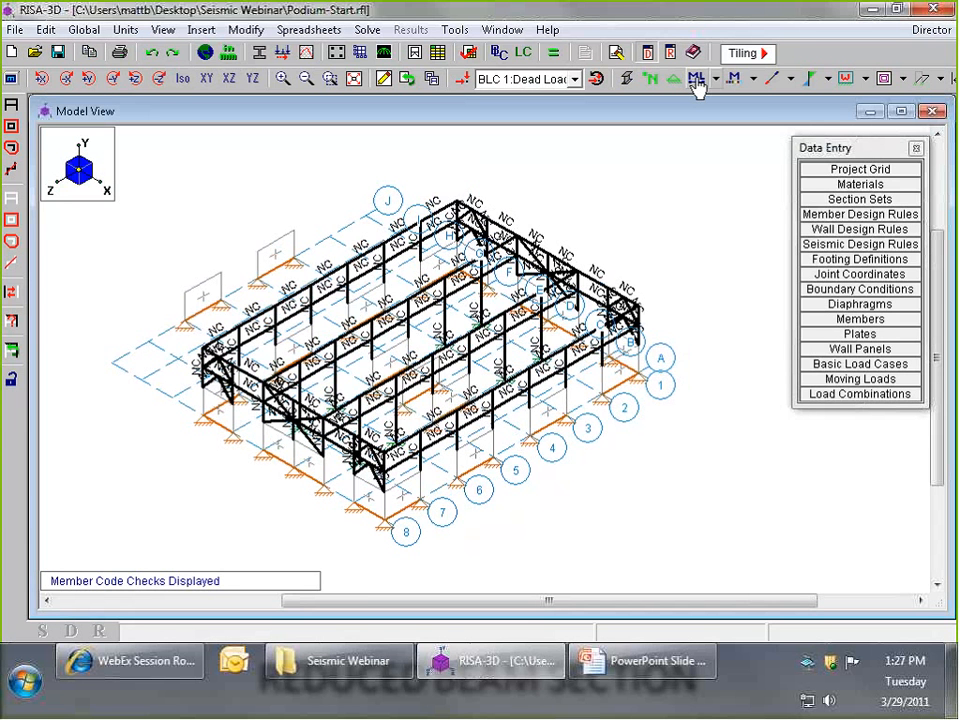
pyautogui.click(754, 79)
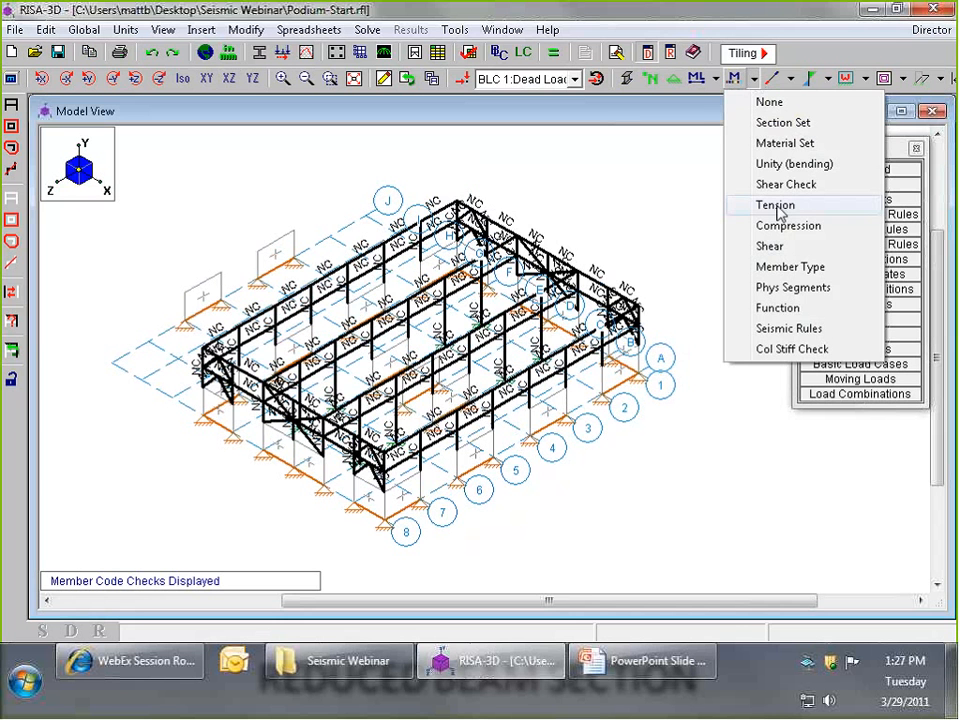
pyautogui.click(786, 329)
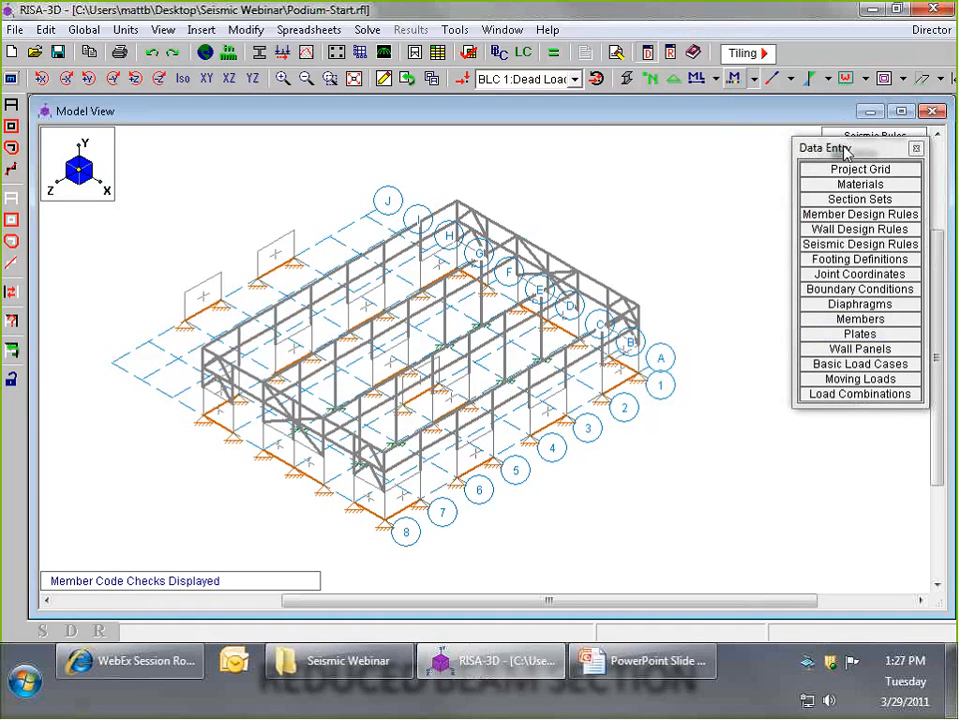
pyautogui.click(835, 305)
pyautogui.moveTo(835, 310); pyautogui.dragTo(835, 310)
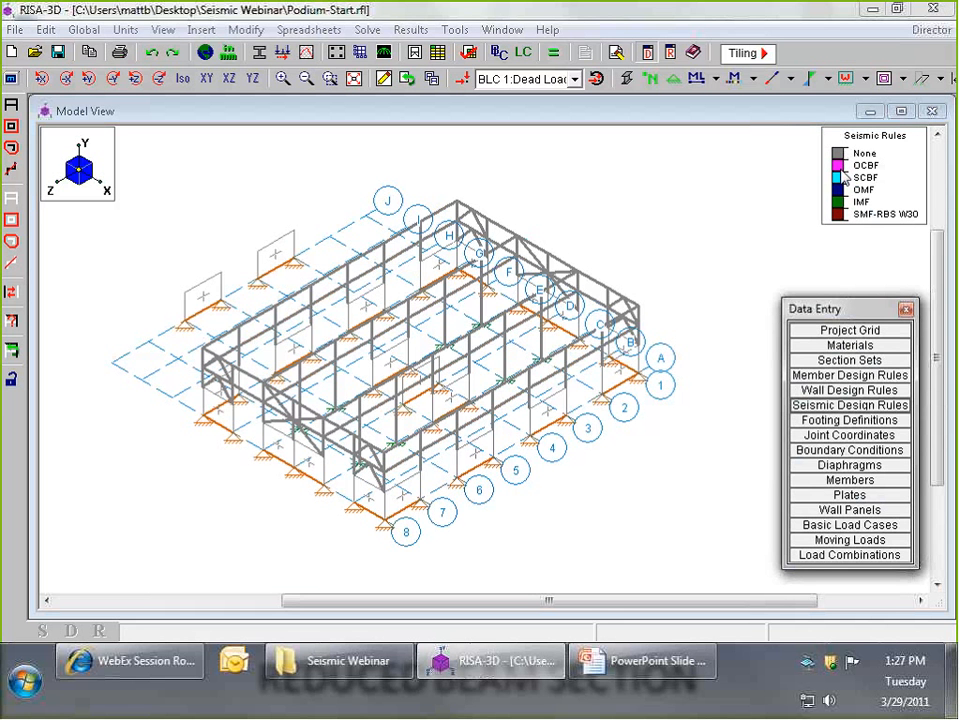
# - In the YZ view, unselect the entire model and select only the steel frames above the podium on grid lines 8 and 1
pyautogui.scroll(3, 480, 200)
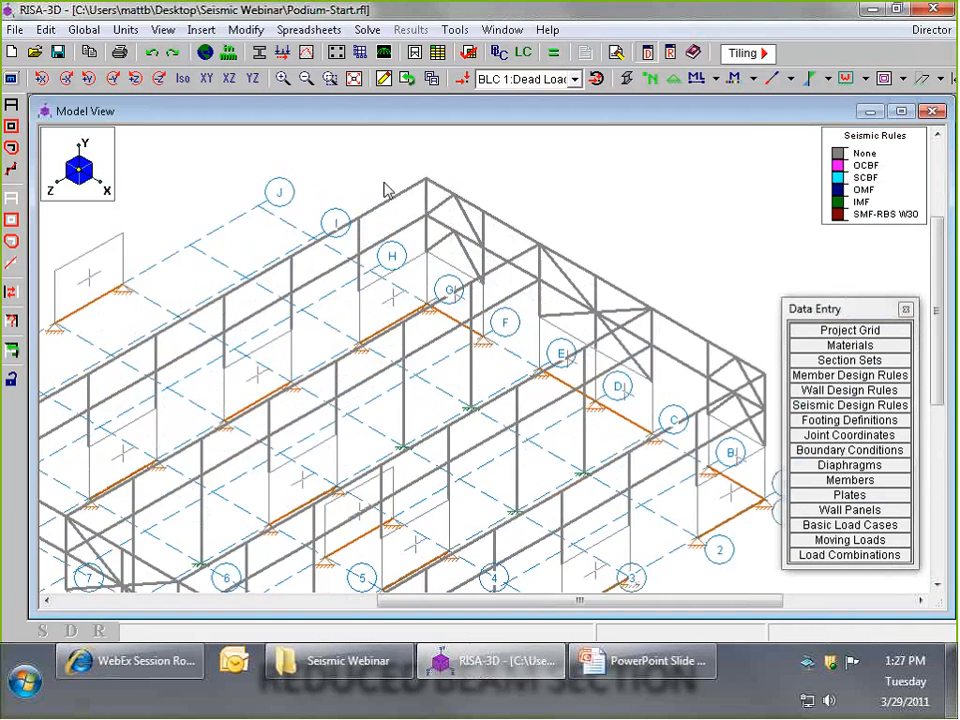
pyautogui.scroll(-5, 450, 197)
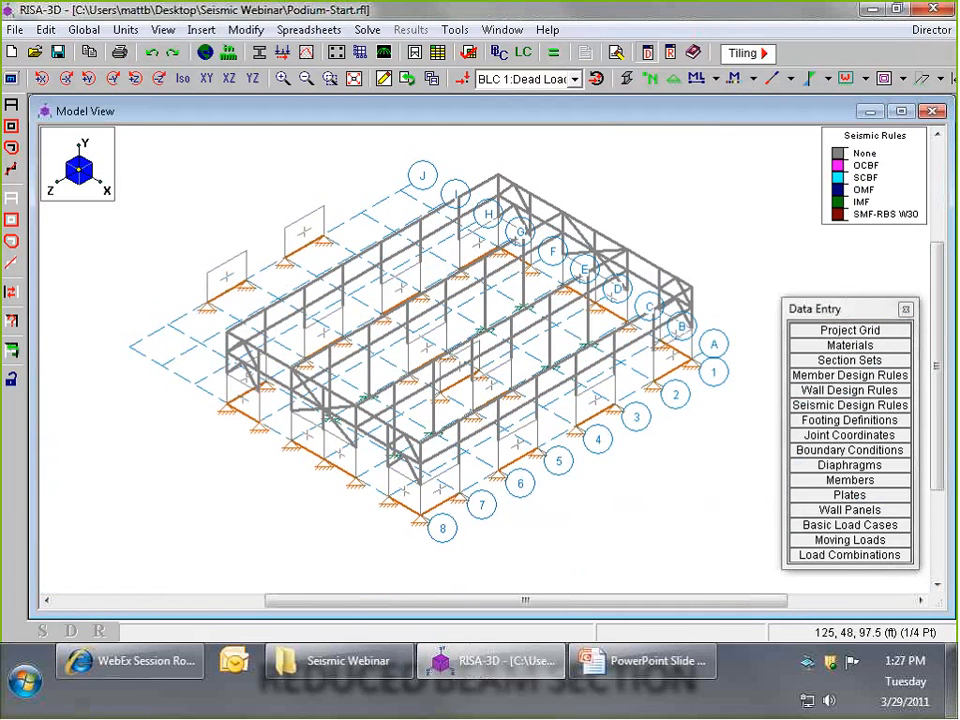
pyautogui.click(253, 80)
pyautogui.scroll(1, 324, 450)
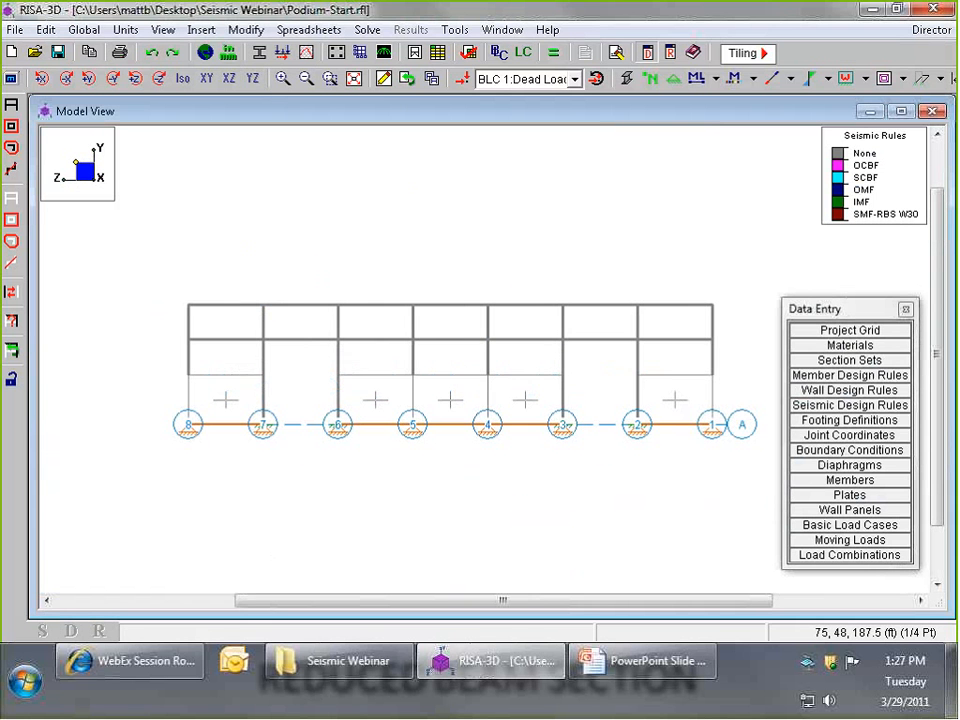
pyautogui.click(11, 201)
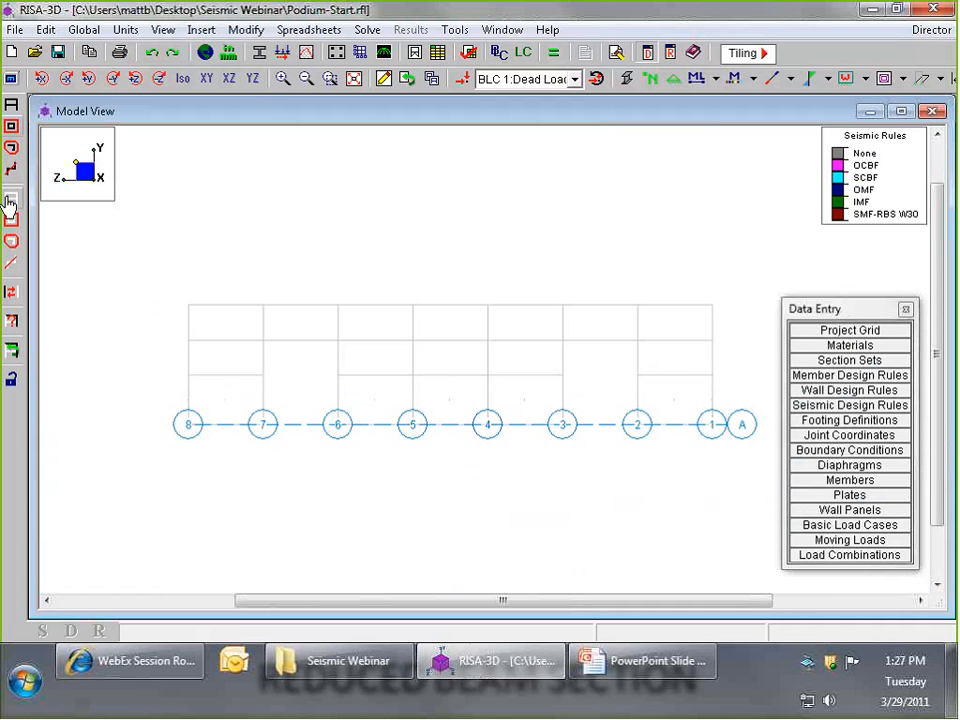
pyautogui.moveTo(180, 385); pyautogui.dragTo(211, 305)
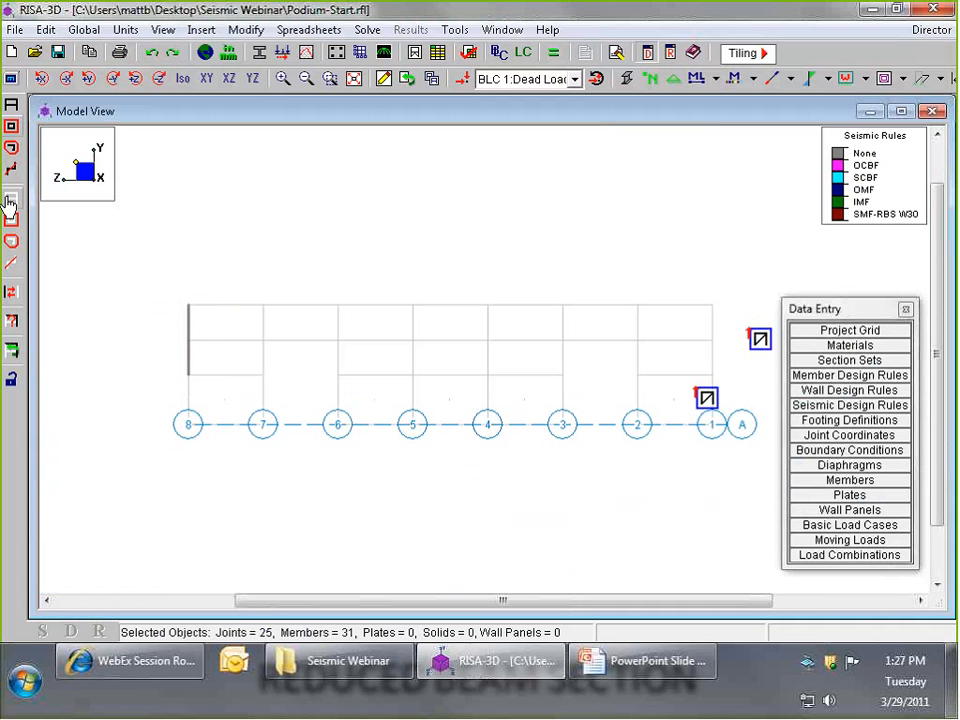
pyautogui.moveTo(697, 390); pyautogui.dragTo(722, 266)
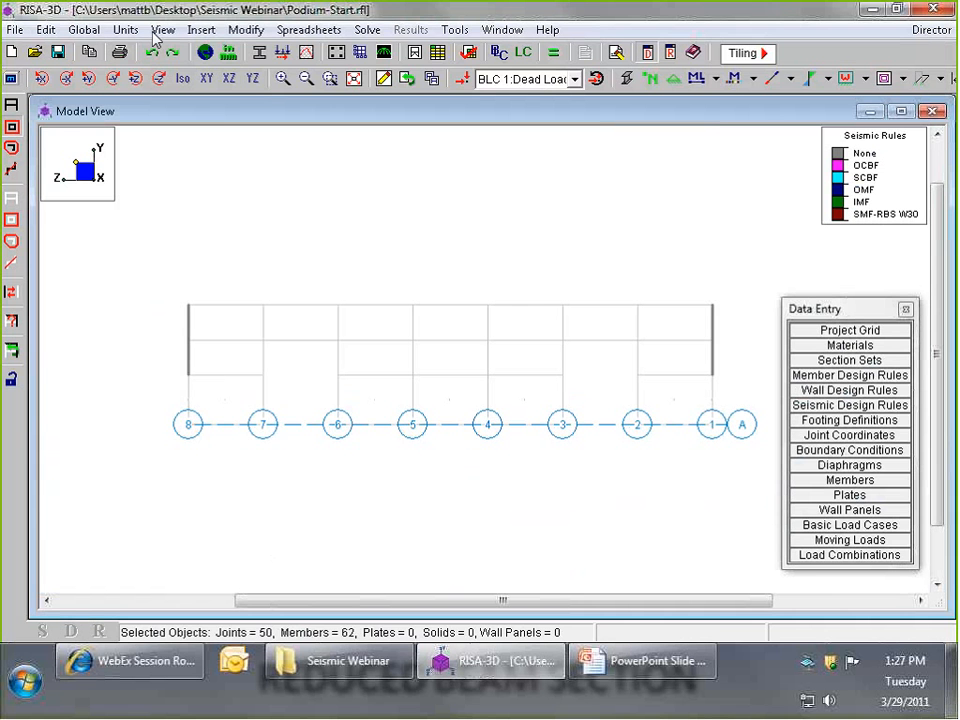
pyautogui.click(248, 30)
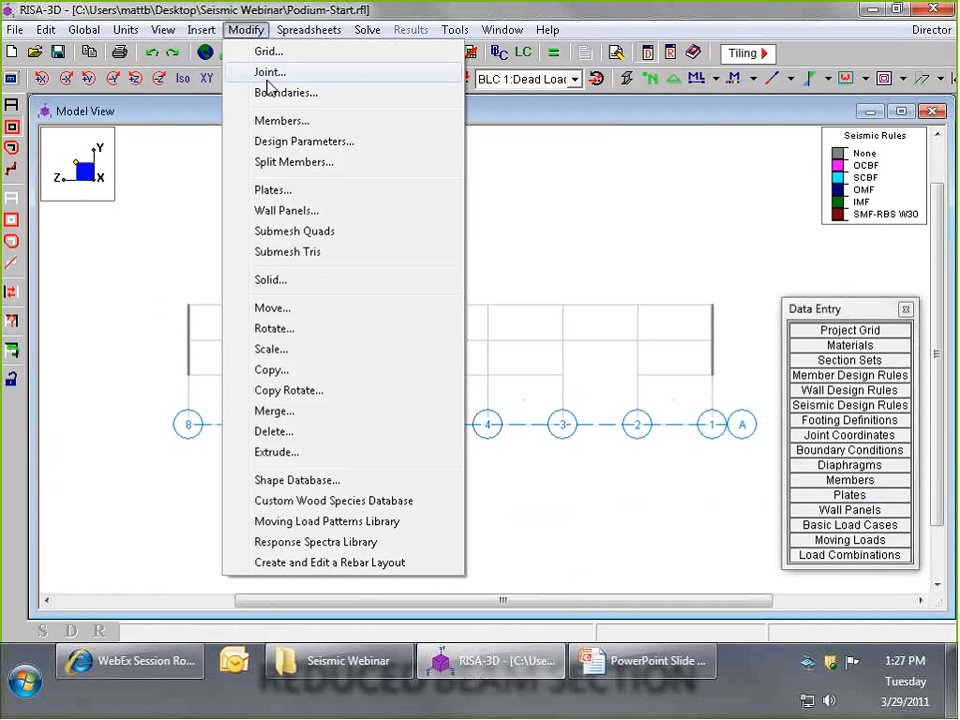
pyautogui.click(282, 143)
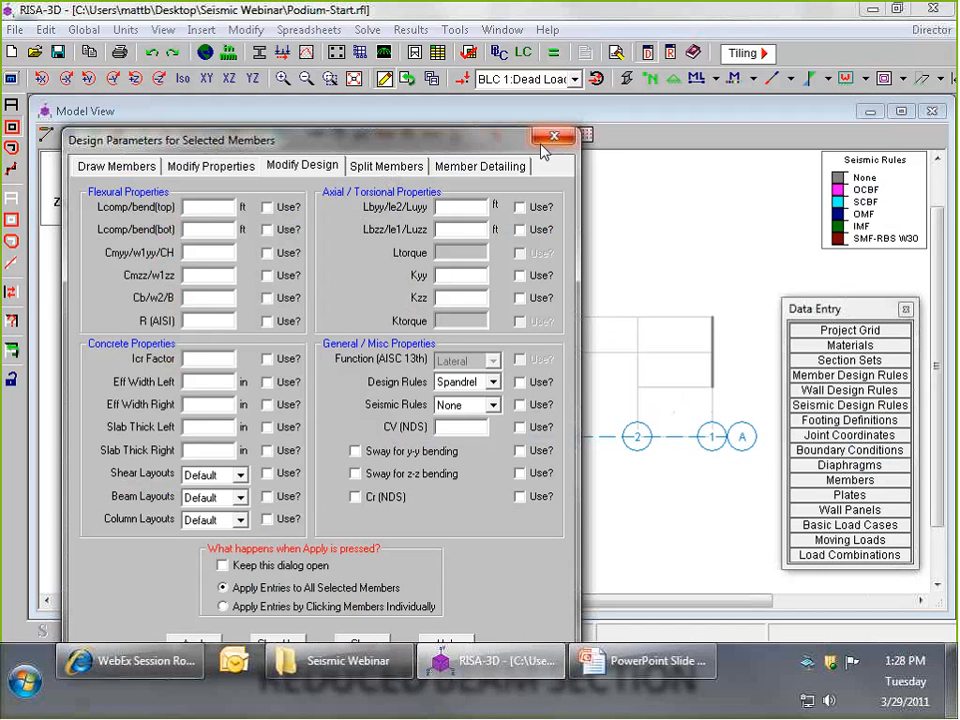
pyautogui.click(553, 137)
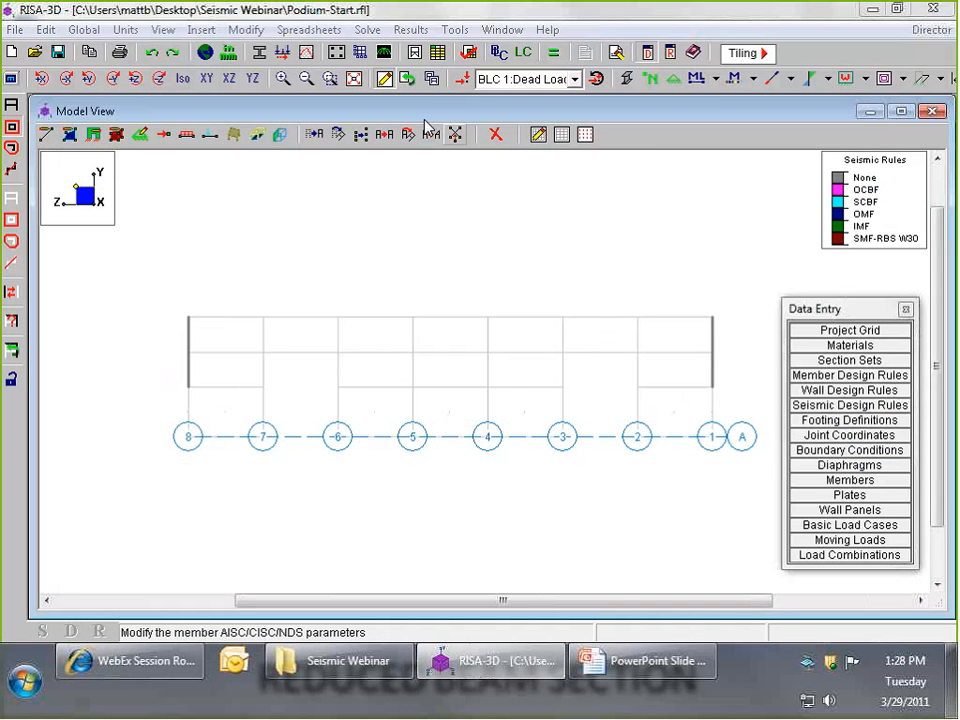
# - Assign the SCBF seismic rule to all selected members of the frames on grid lines 8 and 1
pyautogui.click(45, 138)
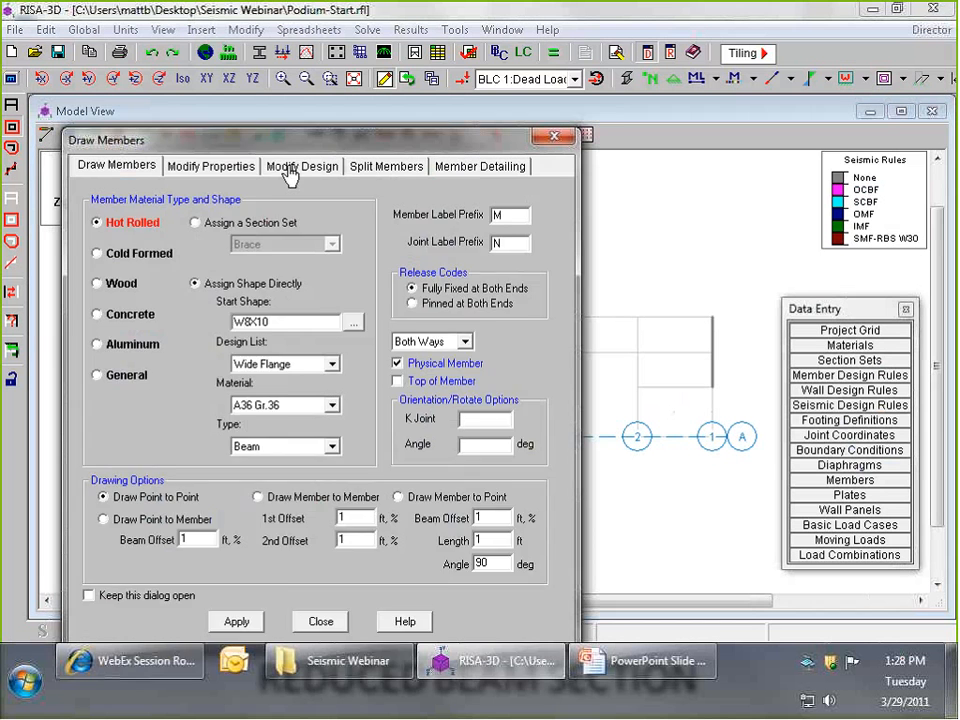
pyautogui.click(290, 170)
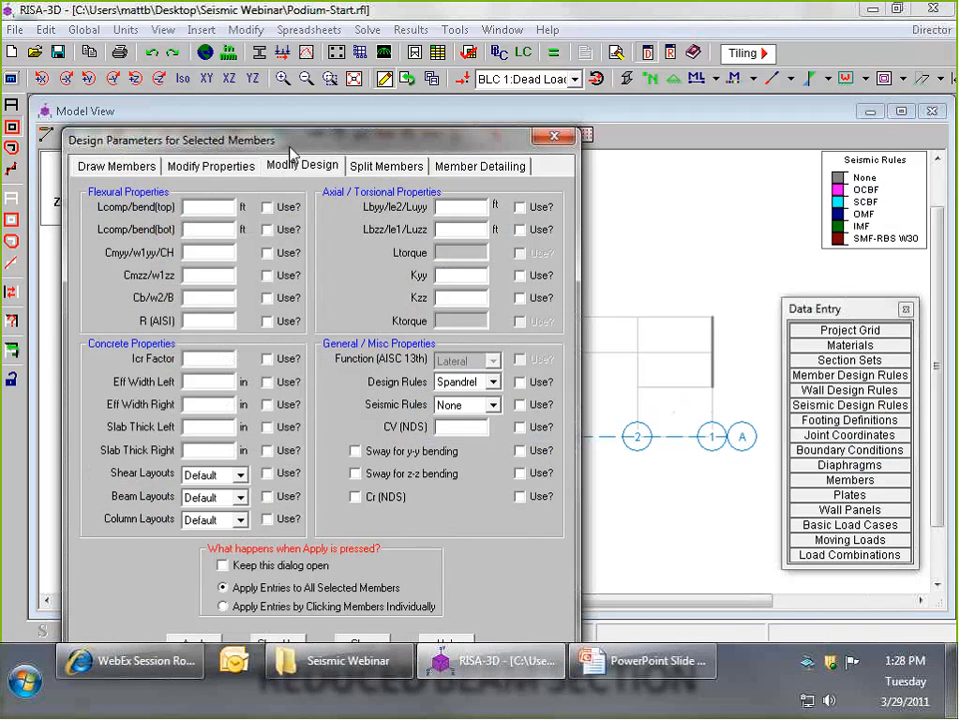
pyautogui.moveTo(289, 143); pyautogui.dragTo(320, 76)
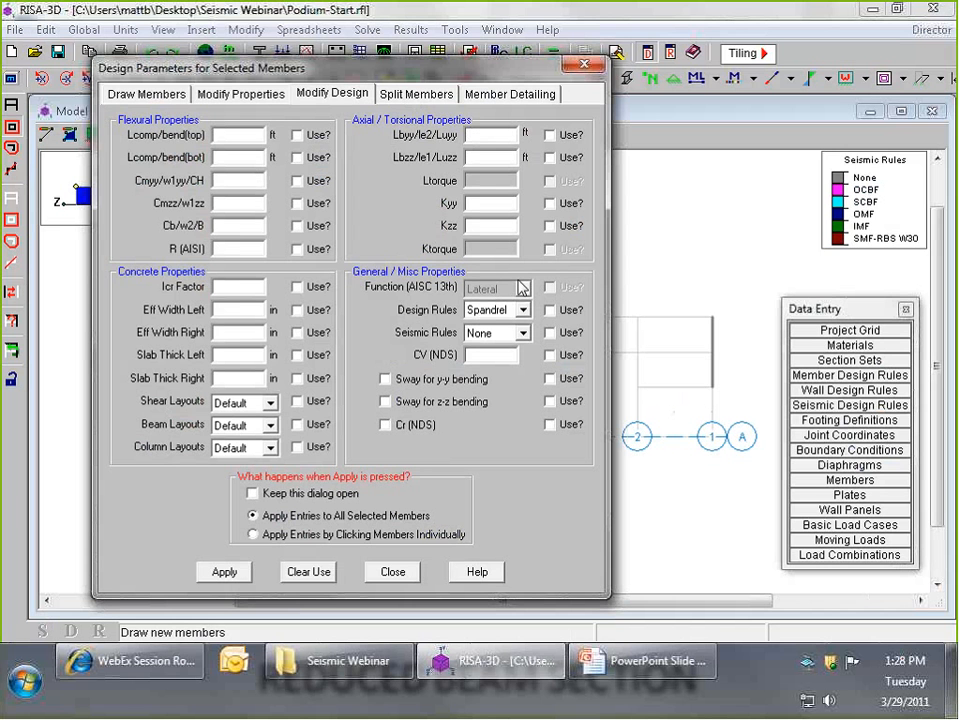
pyautogui.click(522, 335)
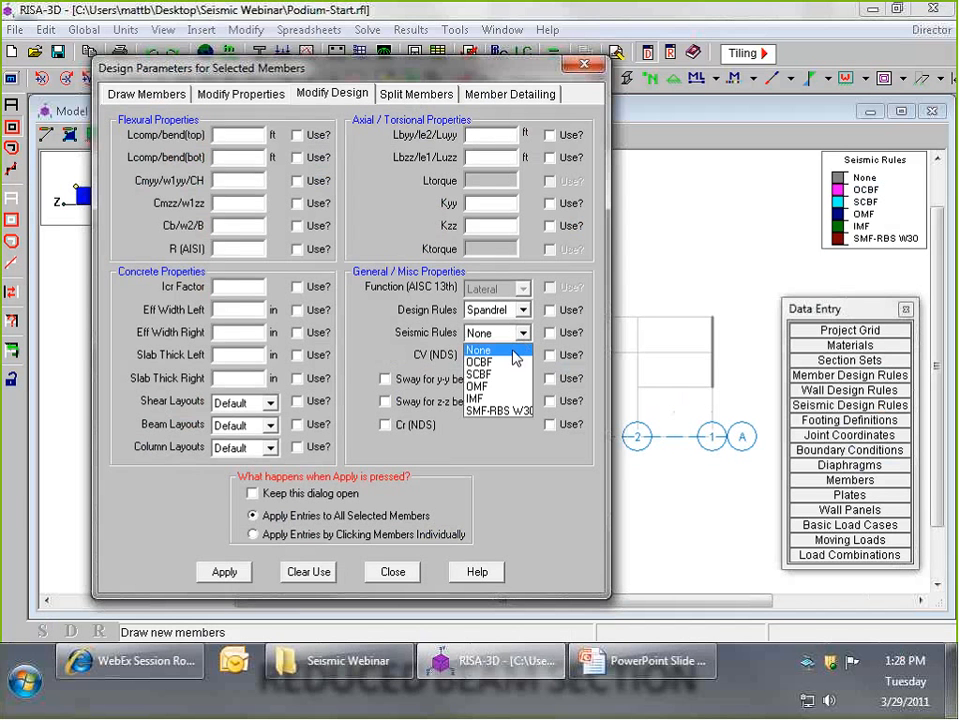
pyautogui.click(502, 375)
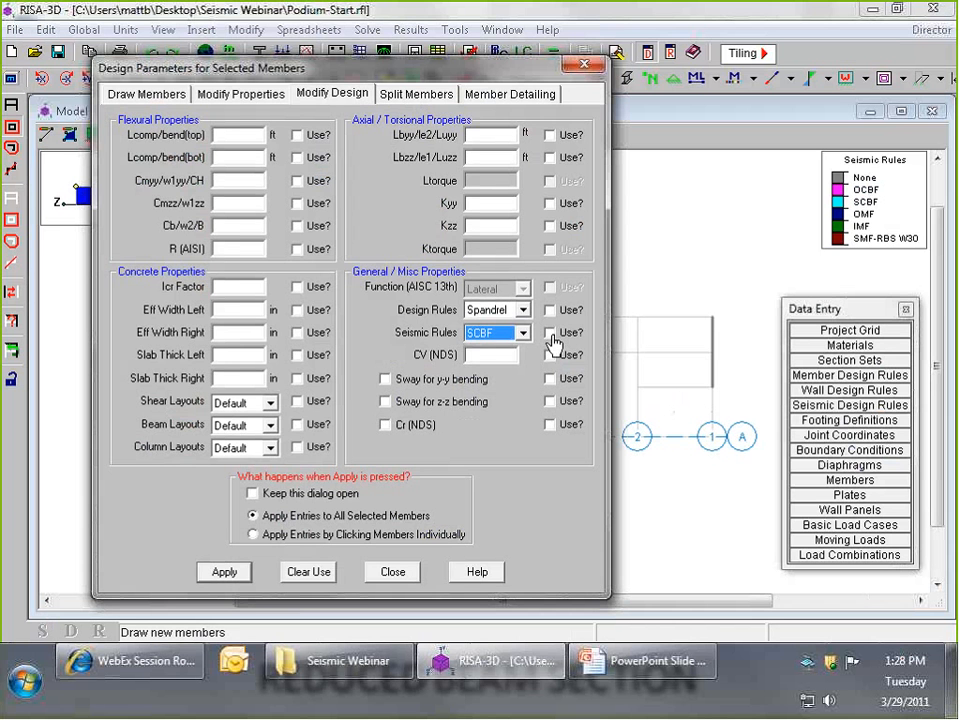
pyautogui.click(550, 334)
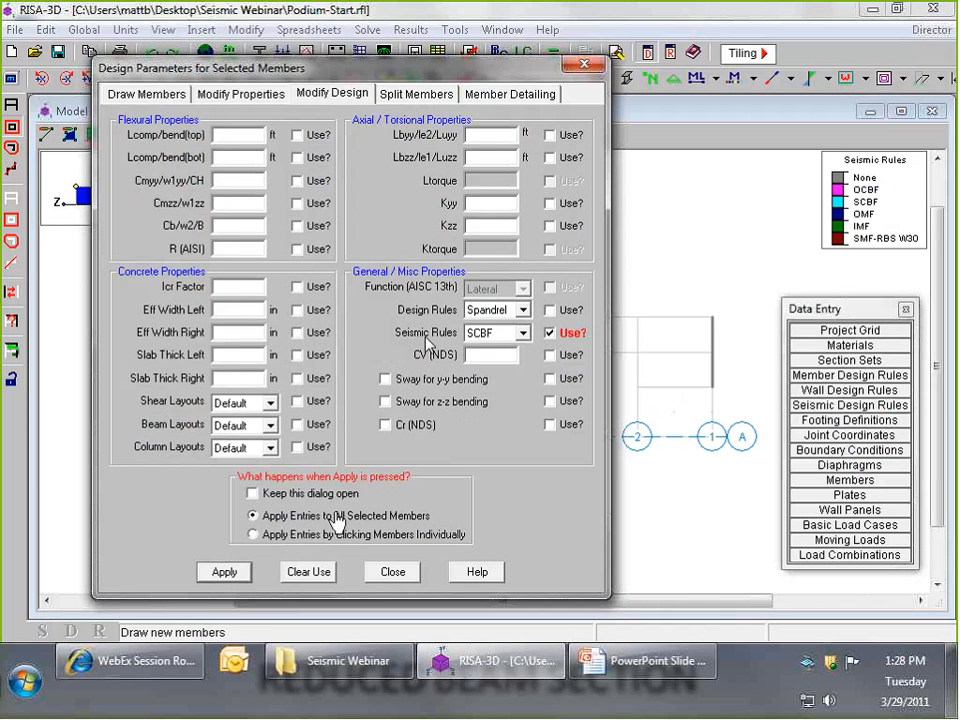
pyautogui.click(223, 573)
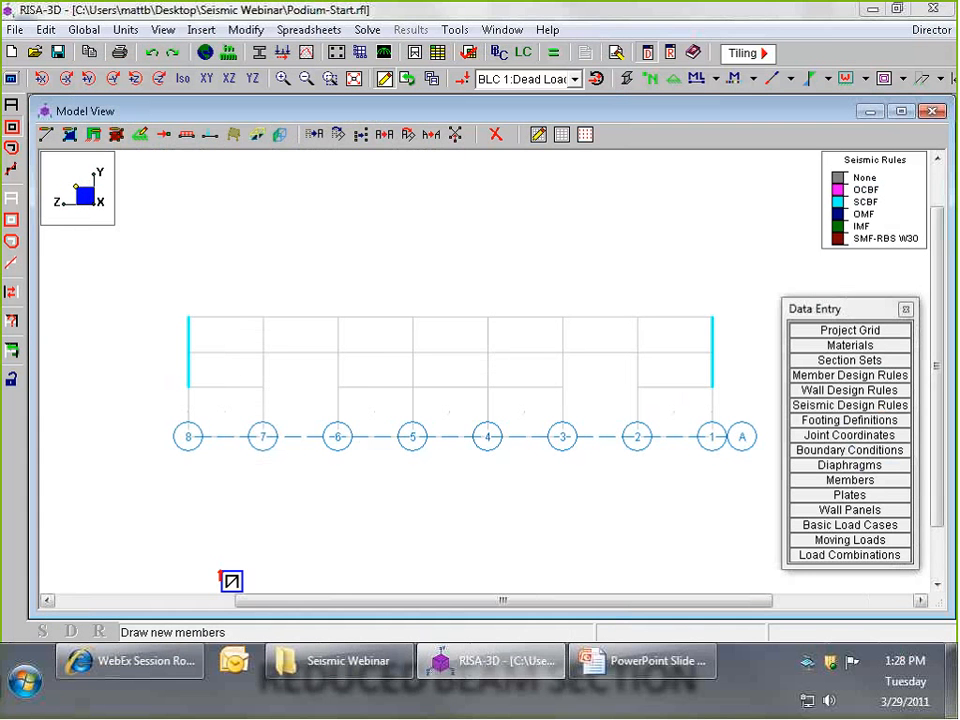
# - In the XY view, unselect everything, select only the steel frames on grid lines G, E, C and A, and show them isometrically
pyautogui.click(185, 80)
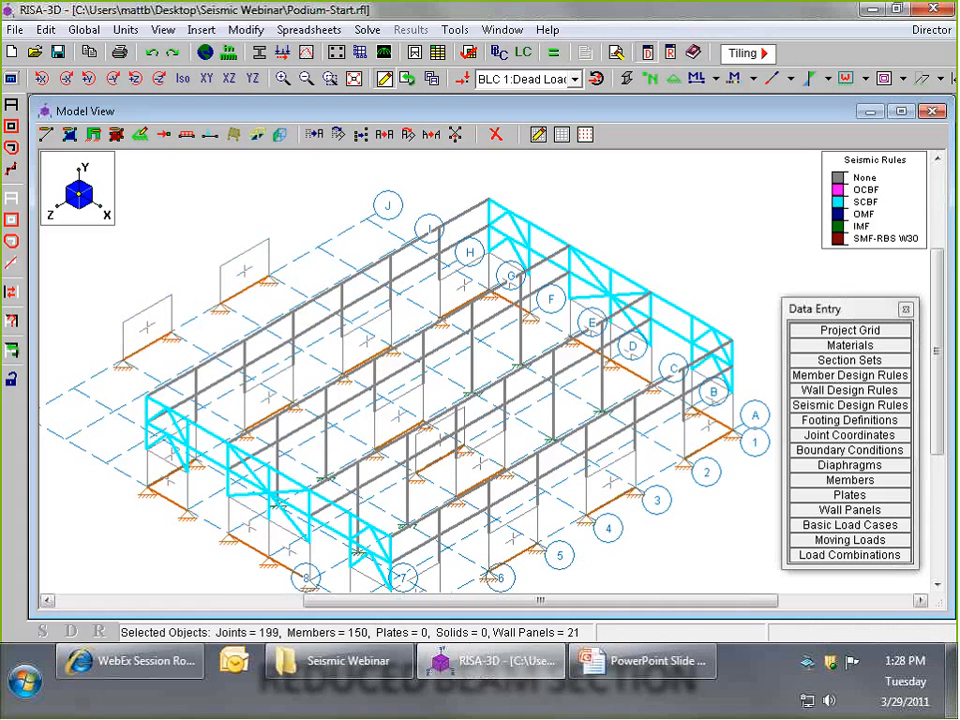
pyautogui.click(206, 80)
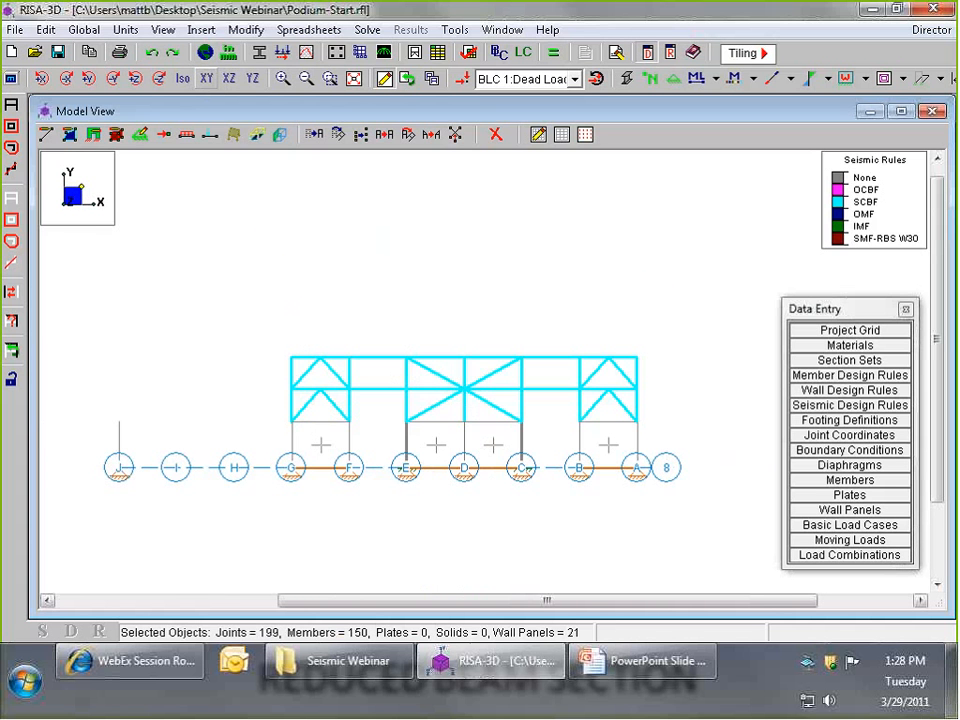
pyautogui.click(10, 199)
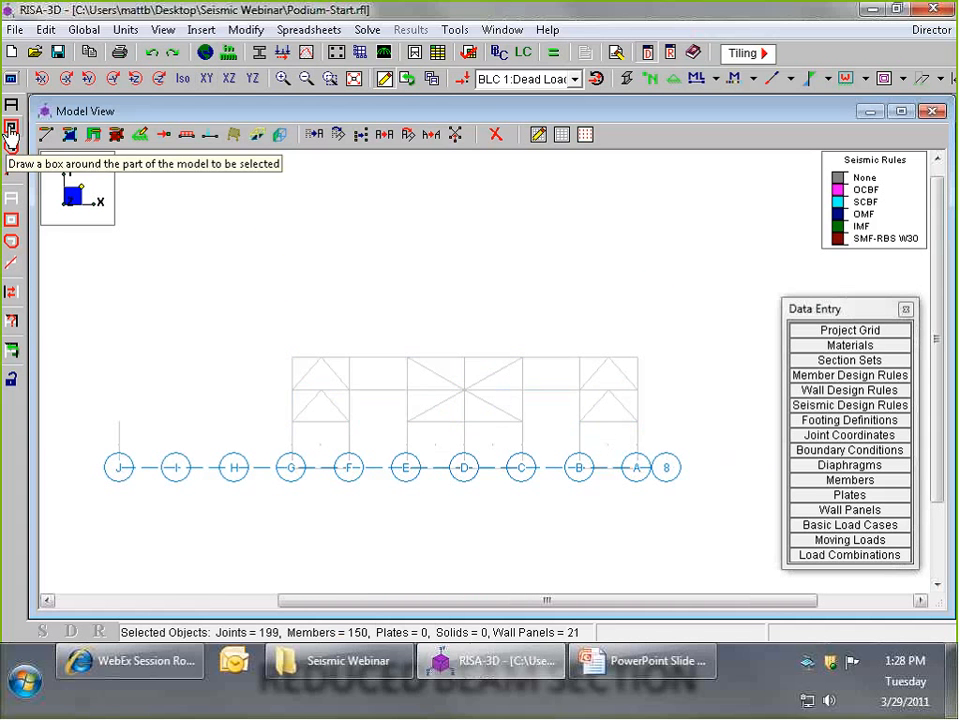
pyautogui.click(10, 128)
pyautogui.moveTo(285, 437); pyautogui.dragTo(324, 333)
pyautogui.moveTo(405, 437); pyautogui.dragTo(422, 321)
pyautogui.moveTo(514, 438); pyautogui.dragTo(538, 339)
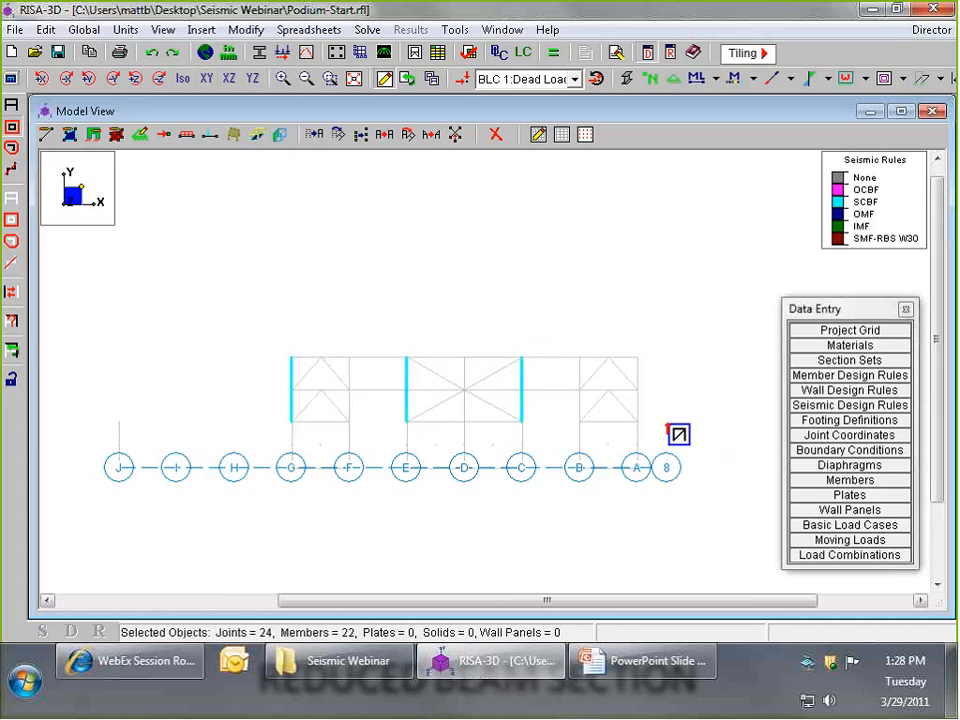
pyautogui.moveTo(629, 436); pyautogui.dragTo(650, 338)
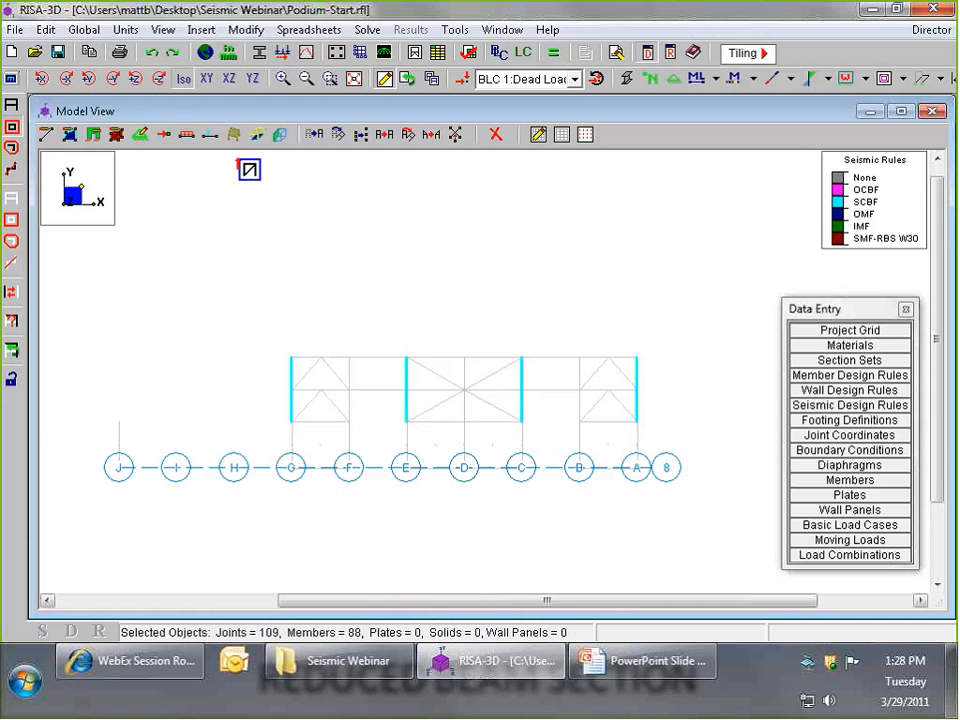
pyautogui.click(184, 79)
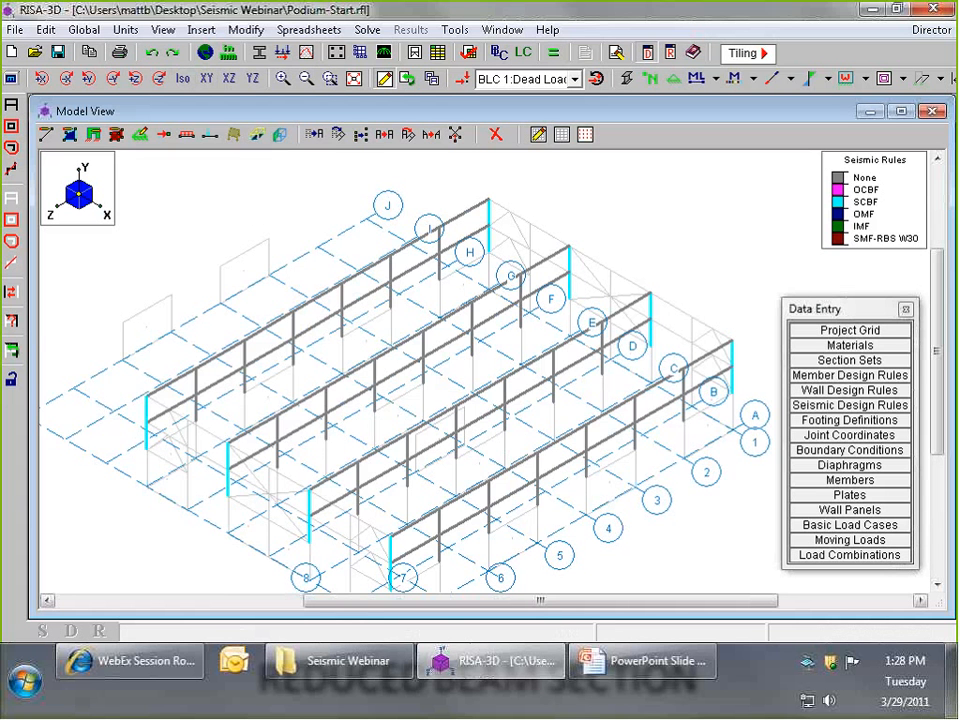
# - Assign the SMF-RBS W30 seismic rule to all selected members of the frames on grid lines G, E, C and A
pyautogui.scroll(-4, 443, 527)
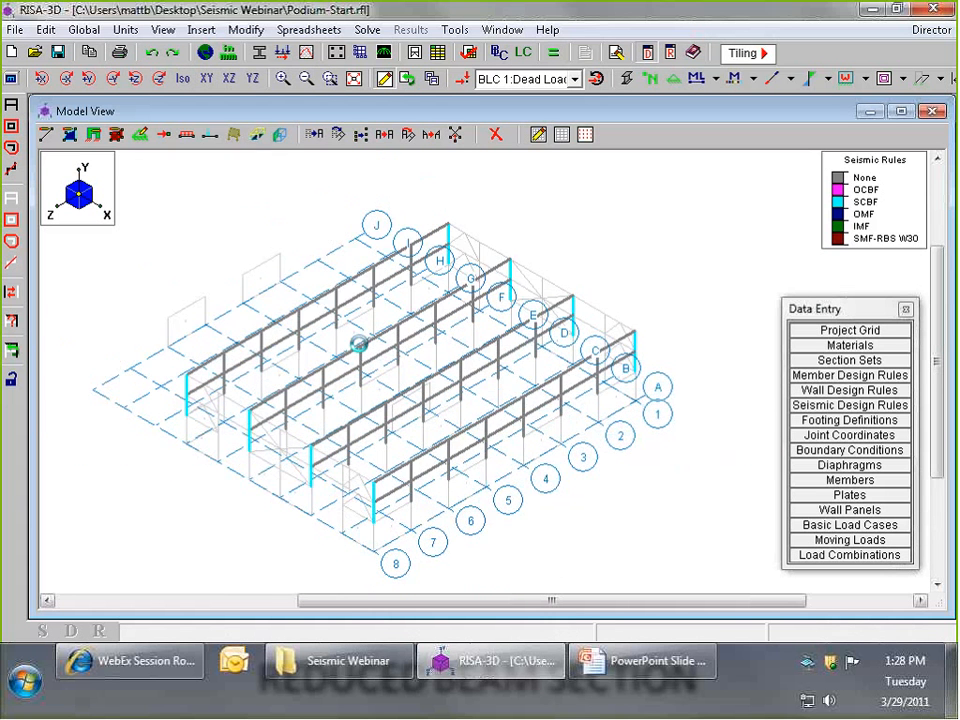
pyautogui.scroll(2, 358, 343)
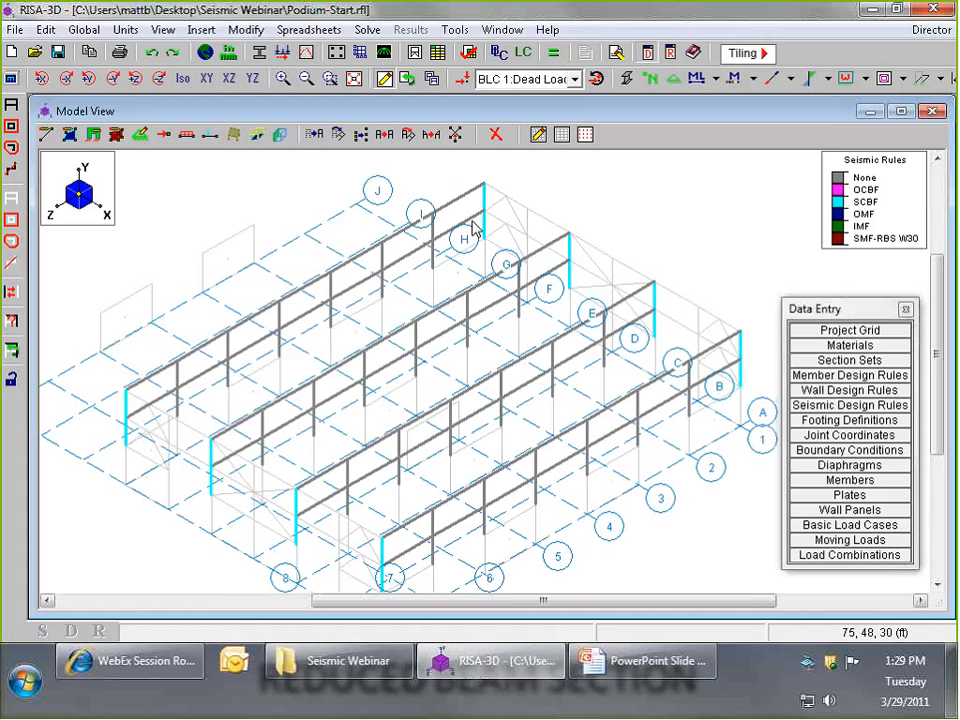
pyautogui.click(246, 30)
pyautogui.click(295, 141)
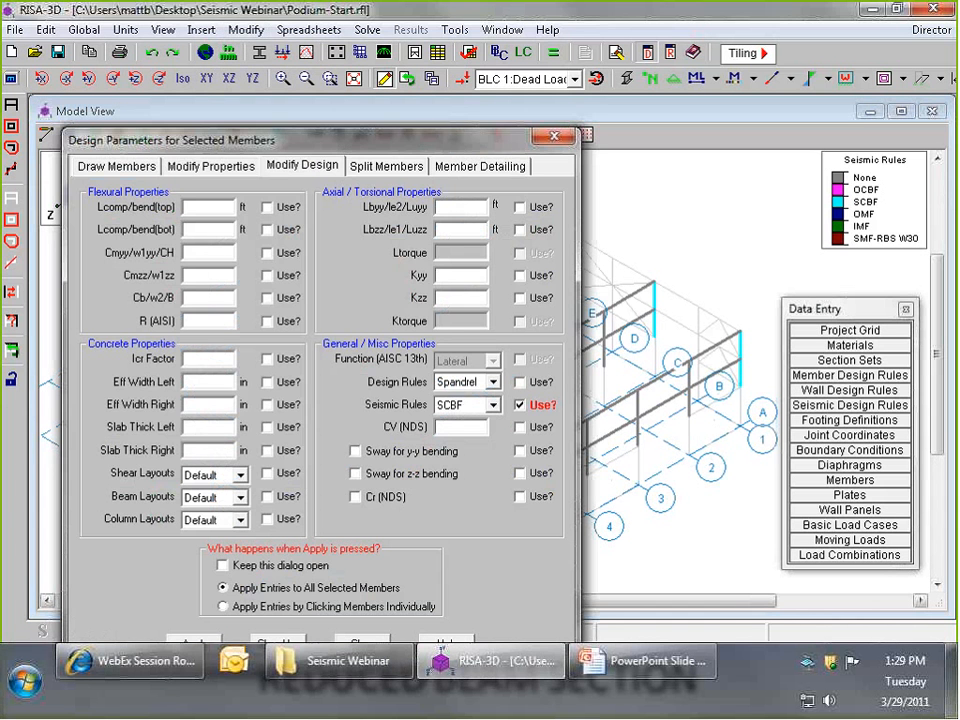
pyautogui.click(491, 405)
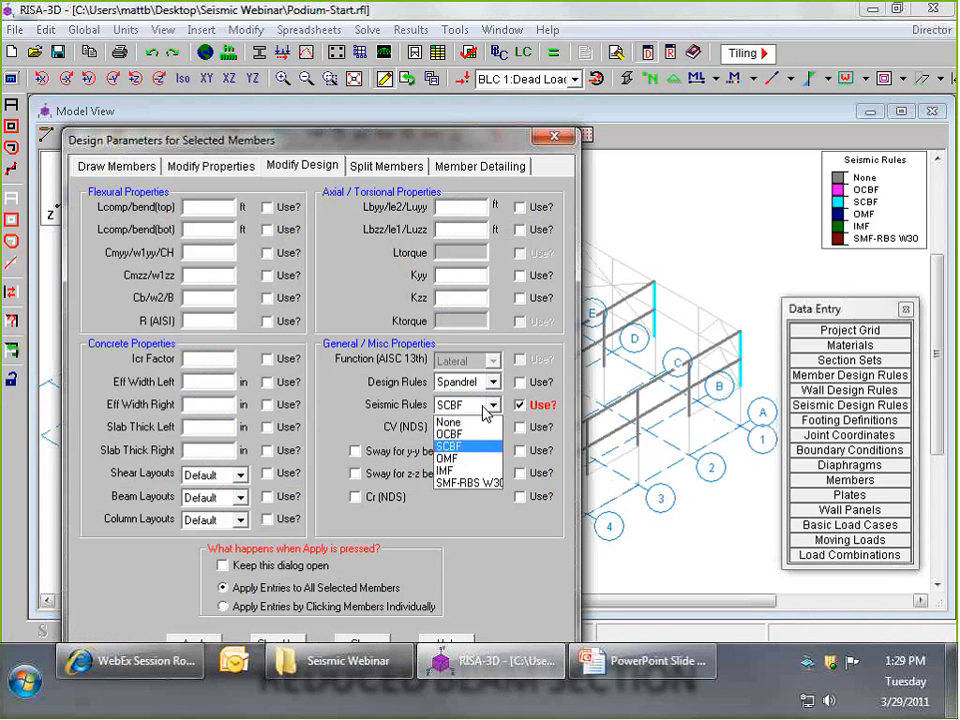
pyautogui.click(470, 483)
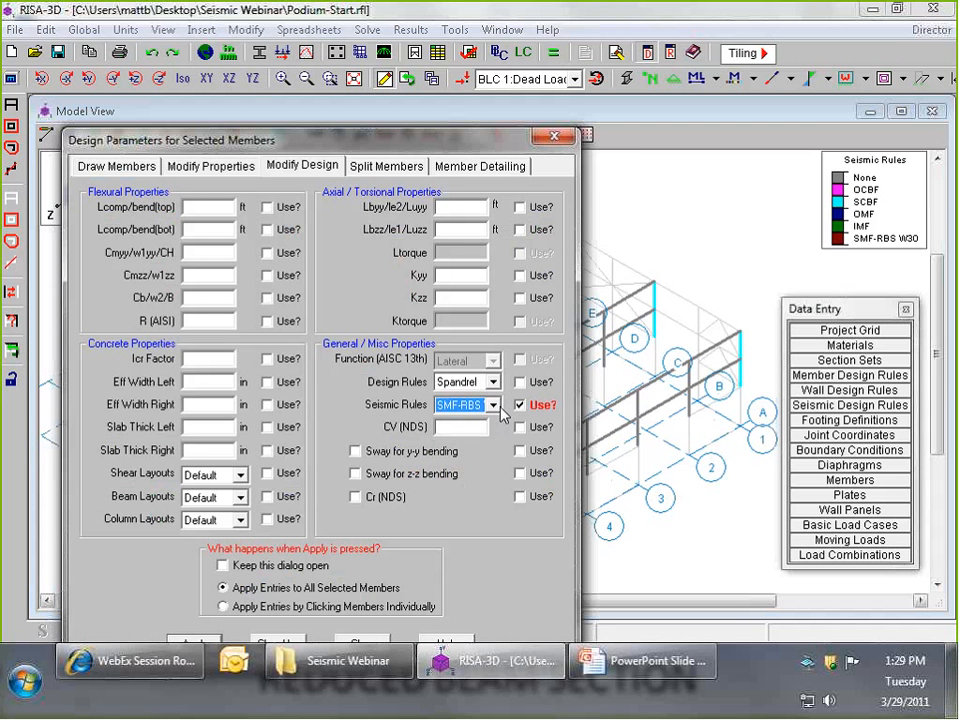
pyautogui.click(205, 644)
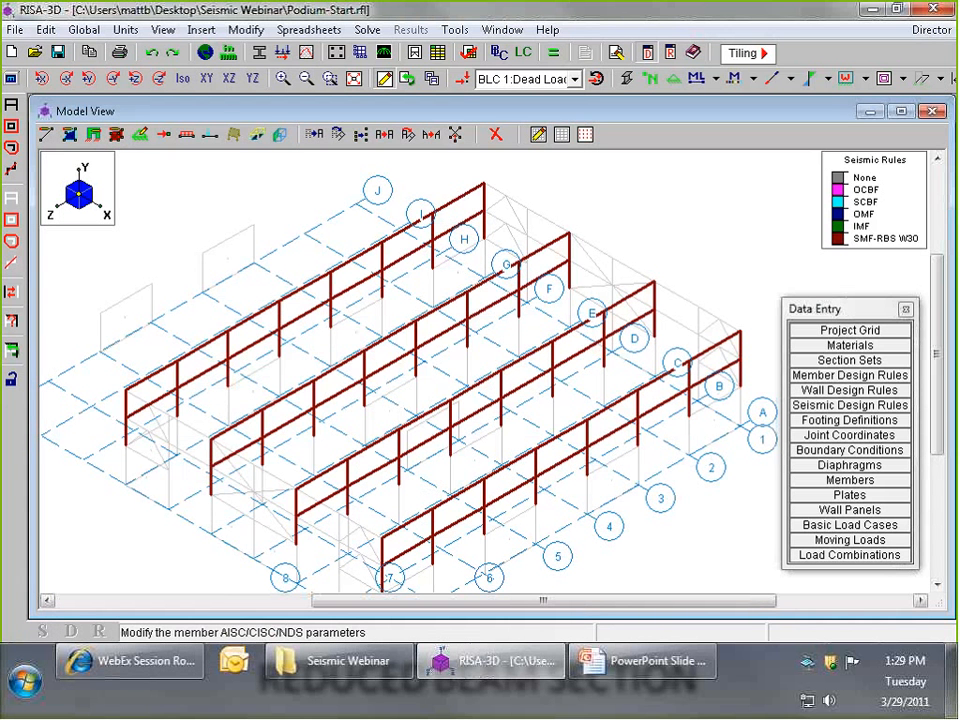
# - Select the entire model again and examine it in the different rendering modes, ending with the seismic rule coloring and shaded wall panels
pyautogui.click(12, 108)
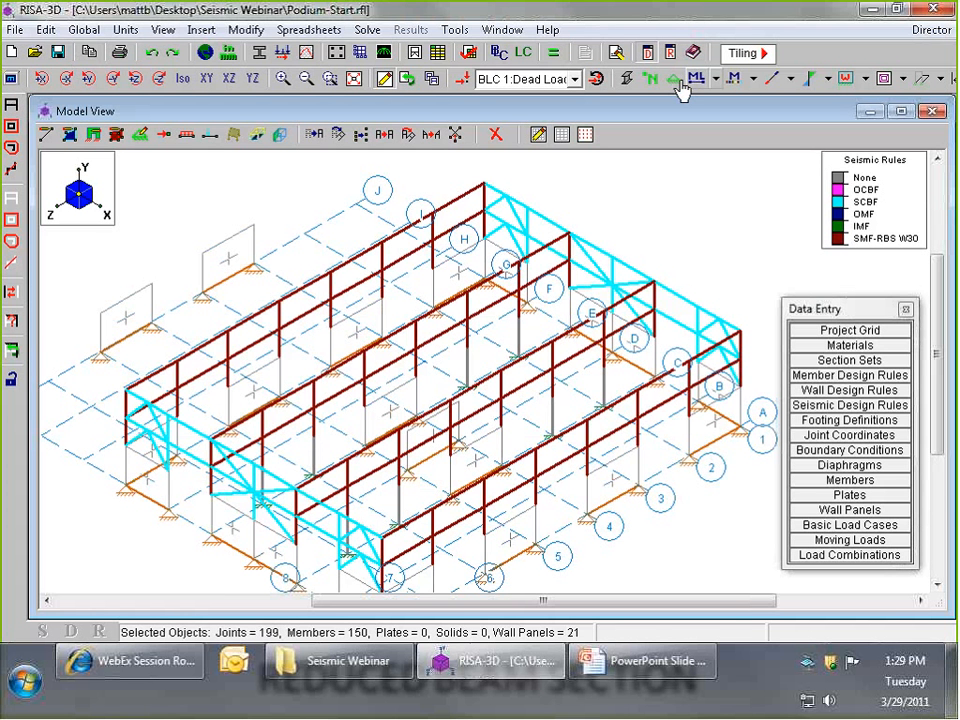
pyautogui.click(627, 79)
pyautogui.click(627, 79)
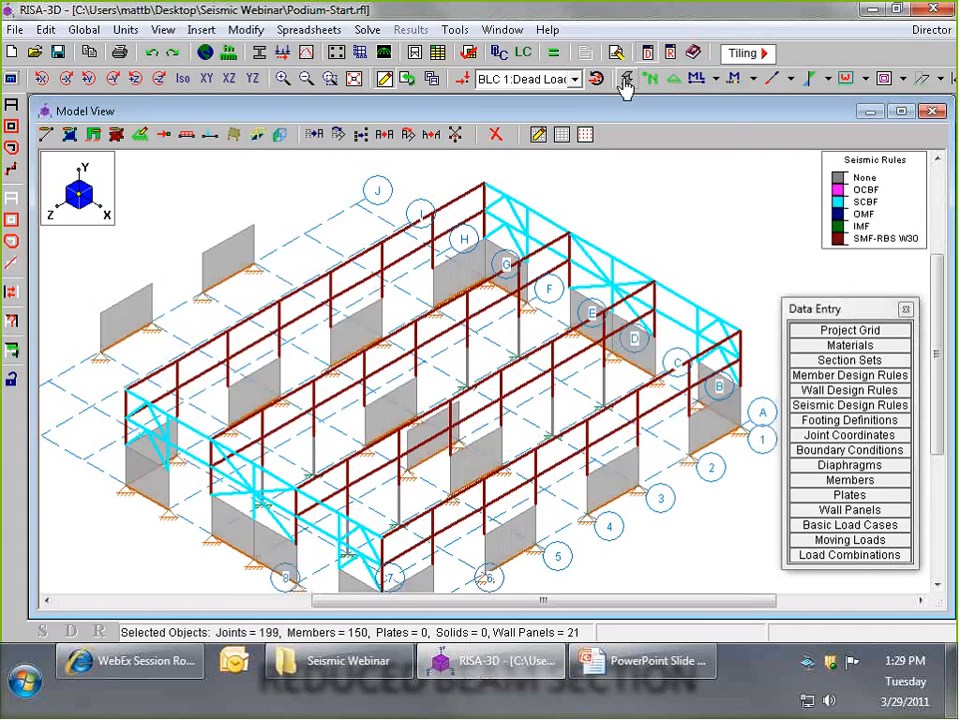
pyautogui.click(626, 80)
pyautogui.scroll(3, 470, 366)
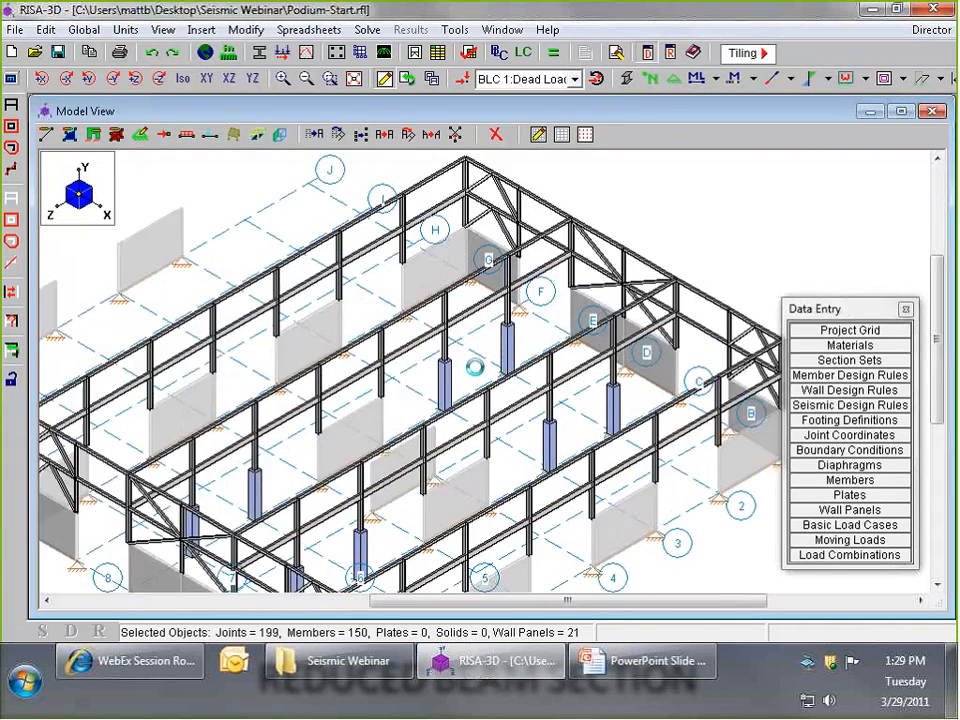
pyautogui.scroll(1, 465, 369)
pyautogui.scroll(-6, 437, 379)
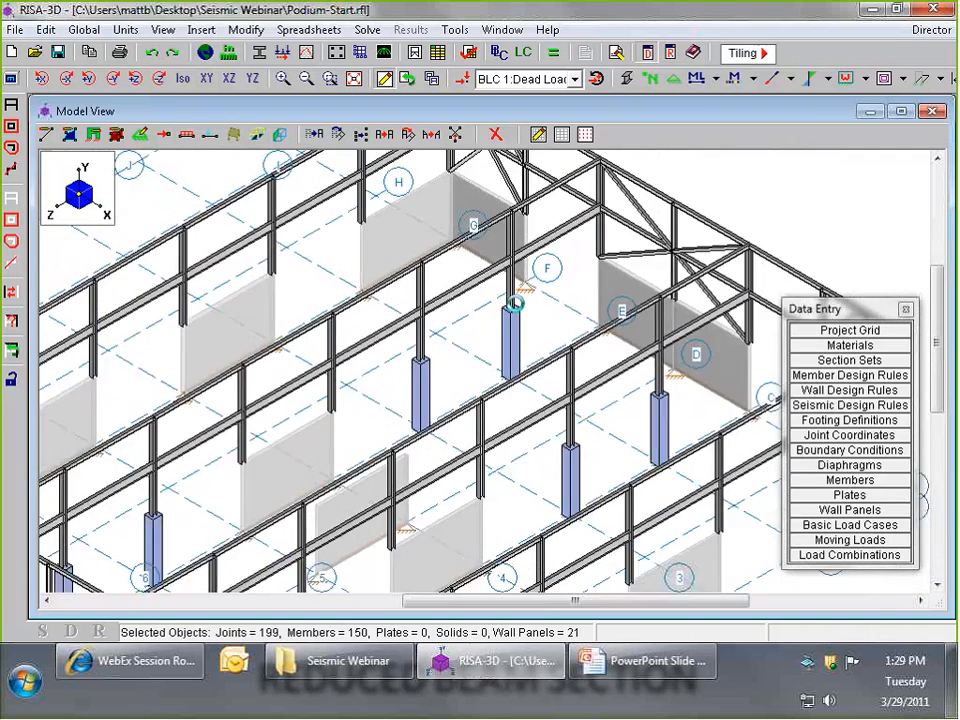
pyautogui.scroll(-1, 582, 314)
pyautogui.click(627, 80)
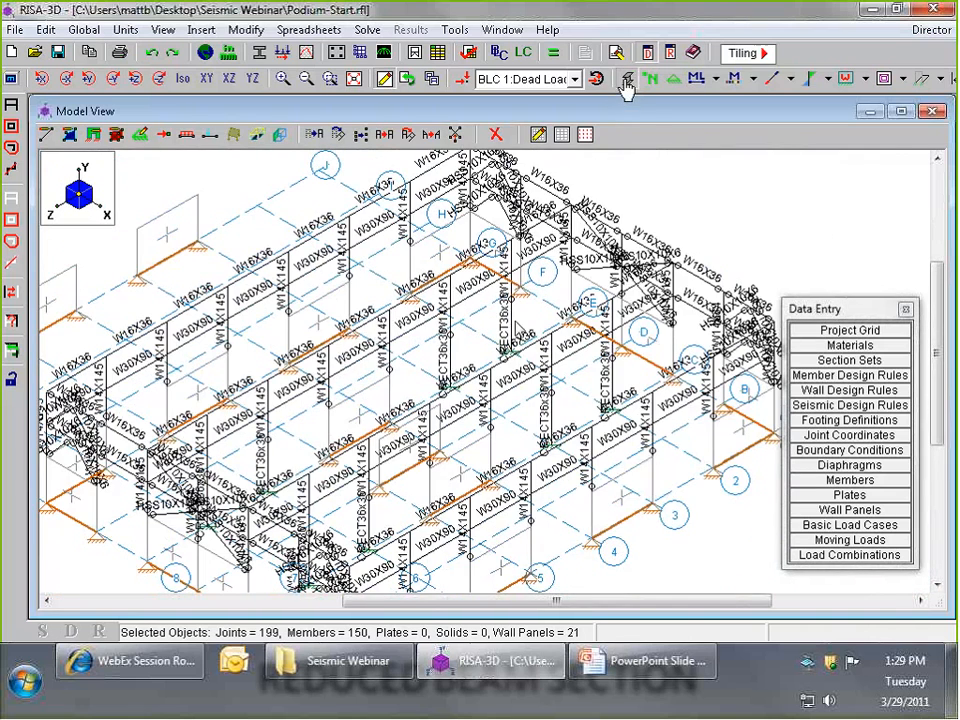
pyautogui.click(627, 80)
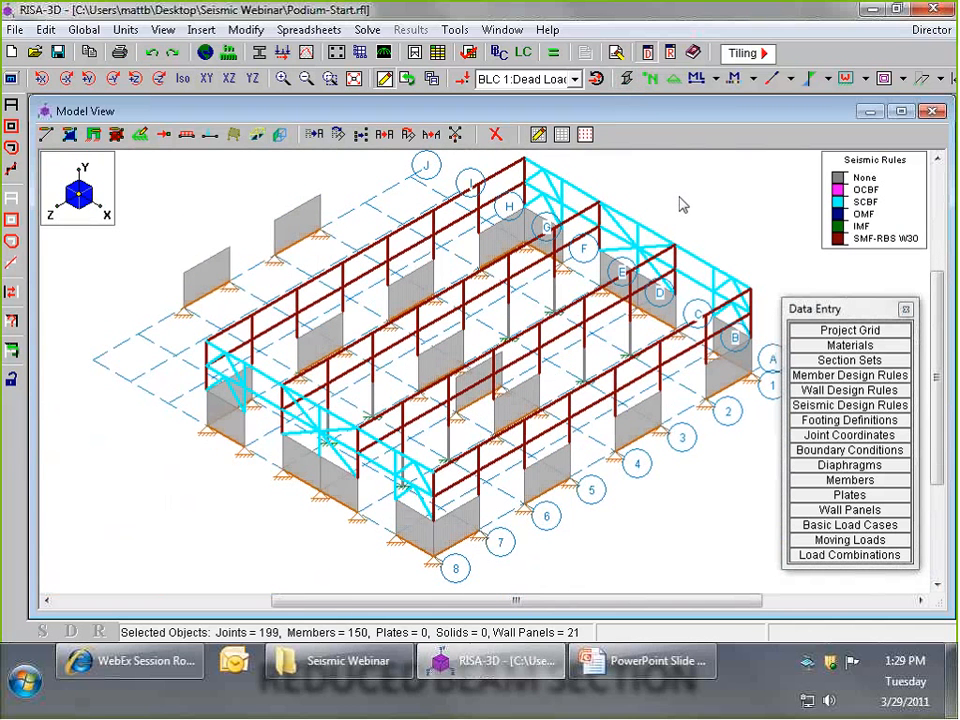
pyautogui.scroll(2, 679, 203)
pyautogui.scroll(1, 650, 187)
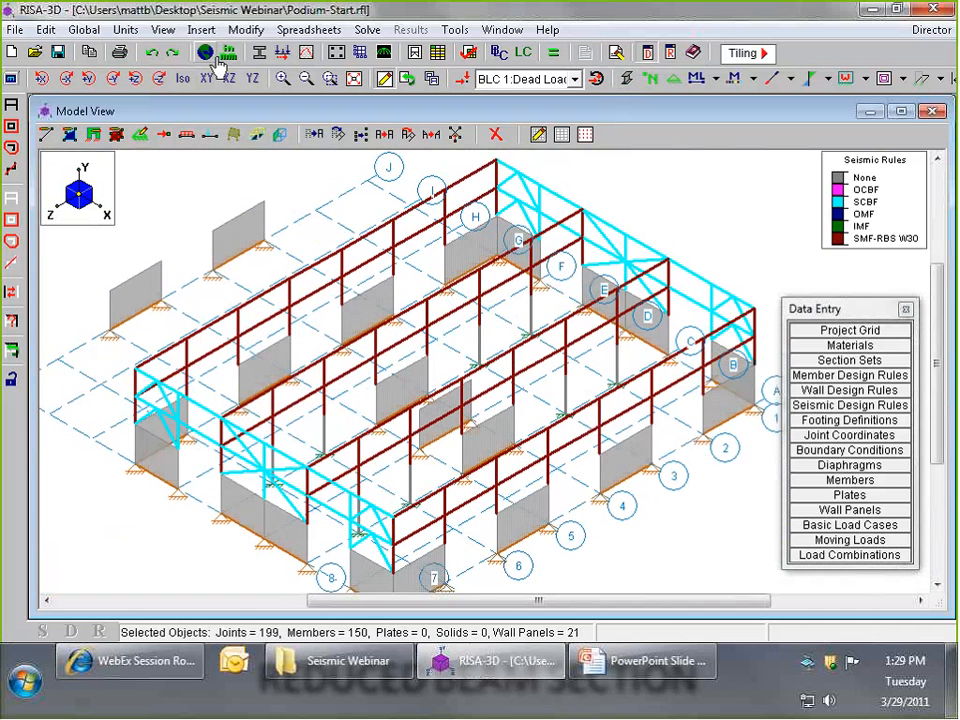
# - Set the R (X) and R (Z) factors of the global seismic parameters to 5 and accept the seismic load update
pyautogui.click(83, 30)
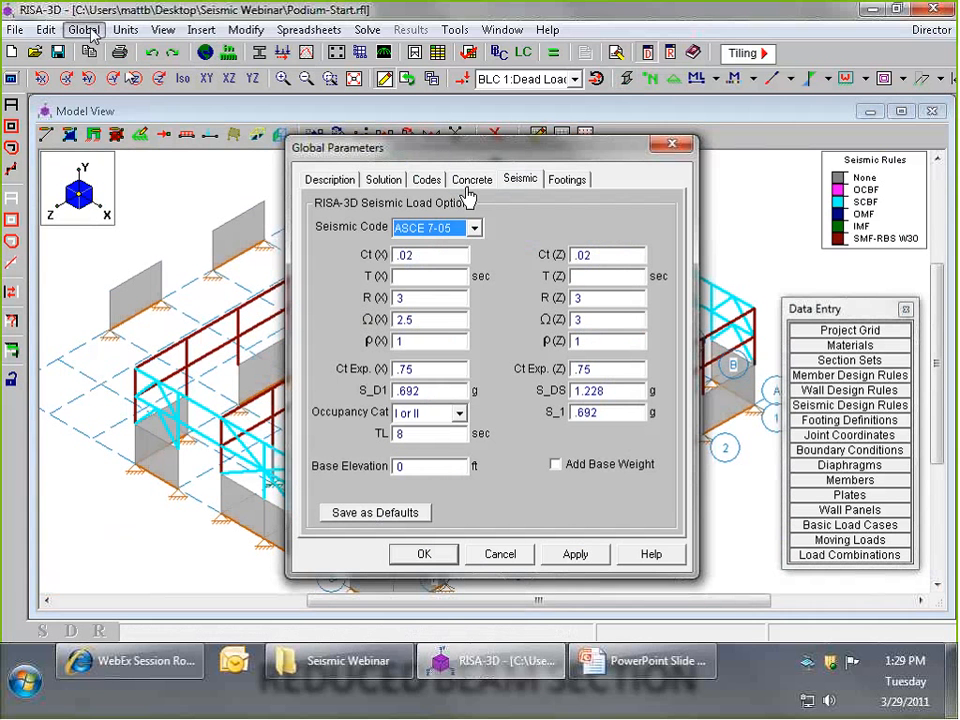
pyautogui.click(520, 183)
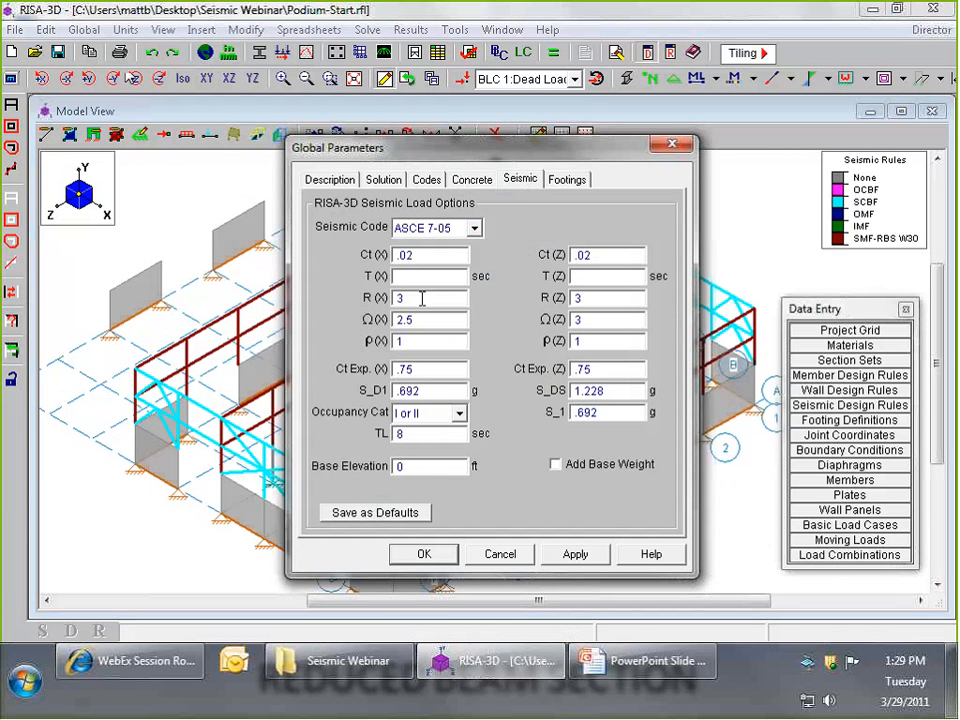
pyautogui.moveTo(422, 298); pyautogui.dragTo(366, 298)
pyautogui.press('Tab')
pyautogui.doubleClick(454, 299)
pyautogui.write('56')
pyautogui.press('BackSpace')
pyautogui.press('Tab')
pyautogui.write('5')
pyautogui.click(430, 557)
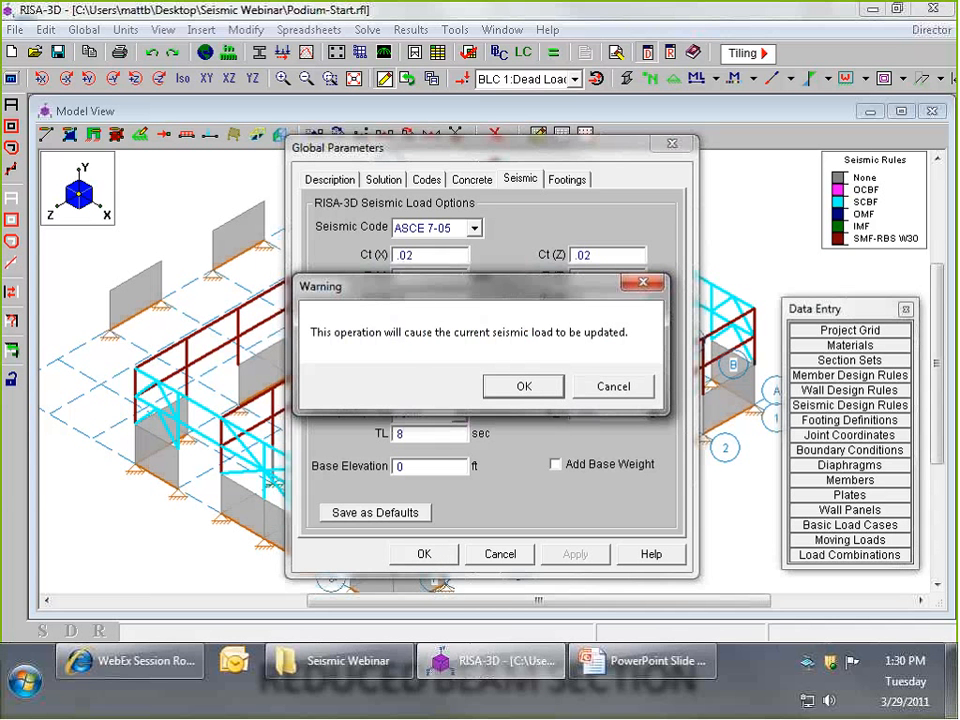
pyautogui.click(541, 389)
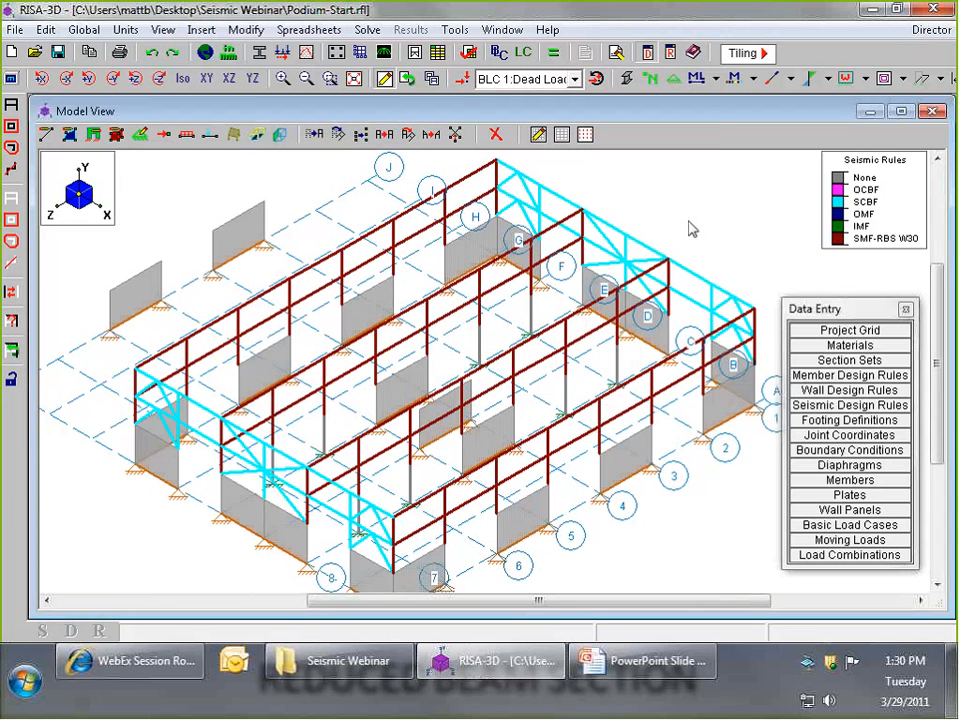
# - Label the members with their section shapes in place of the seismic rule coloring
pyautogui.scroll(-2, 693, 229)
pyautogui.scroll(2, 690, 225)
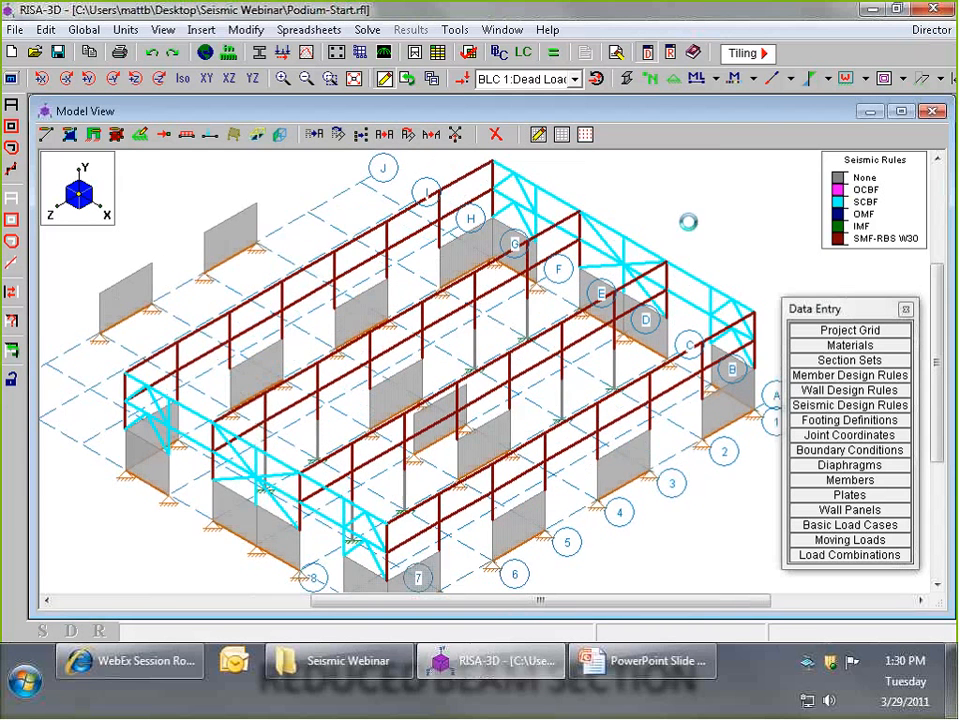
pyautogui.scroll(-2, 688, 222)
pyautogui.scroll(2, 688, 222)
pyautogui.keyDown('shift'); pyautogui.moveTo(553, 354); pyautogui.dragTo(590, 217, button='middle'); pyautogui.keyUp('shift')
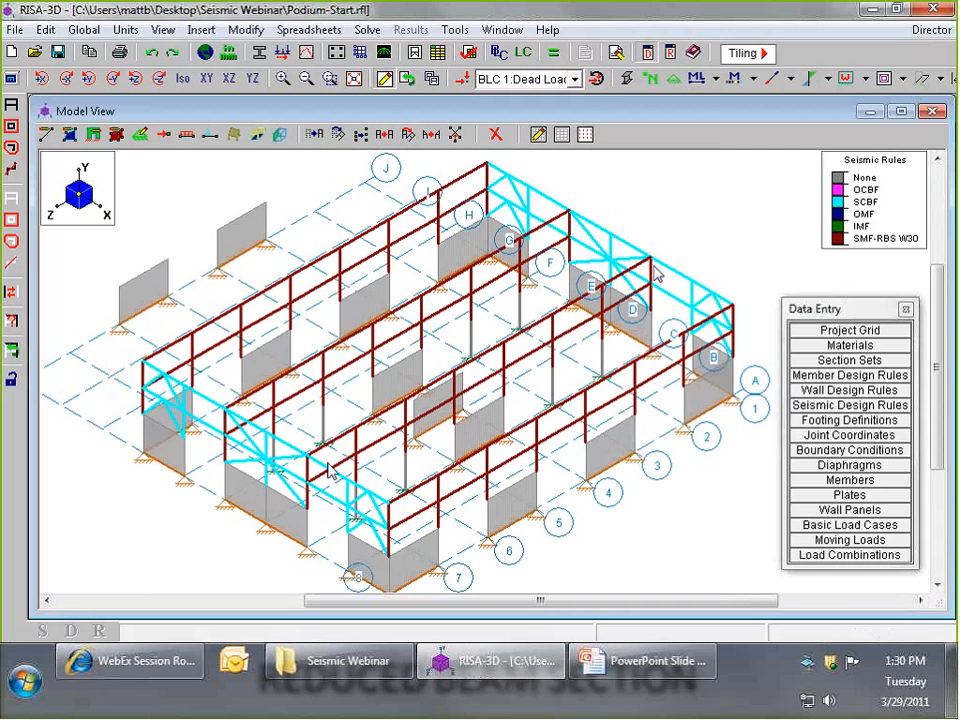
pyautogui.click(717, 79)
pyautogui.click(736, 145)
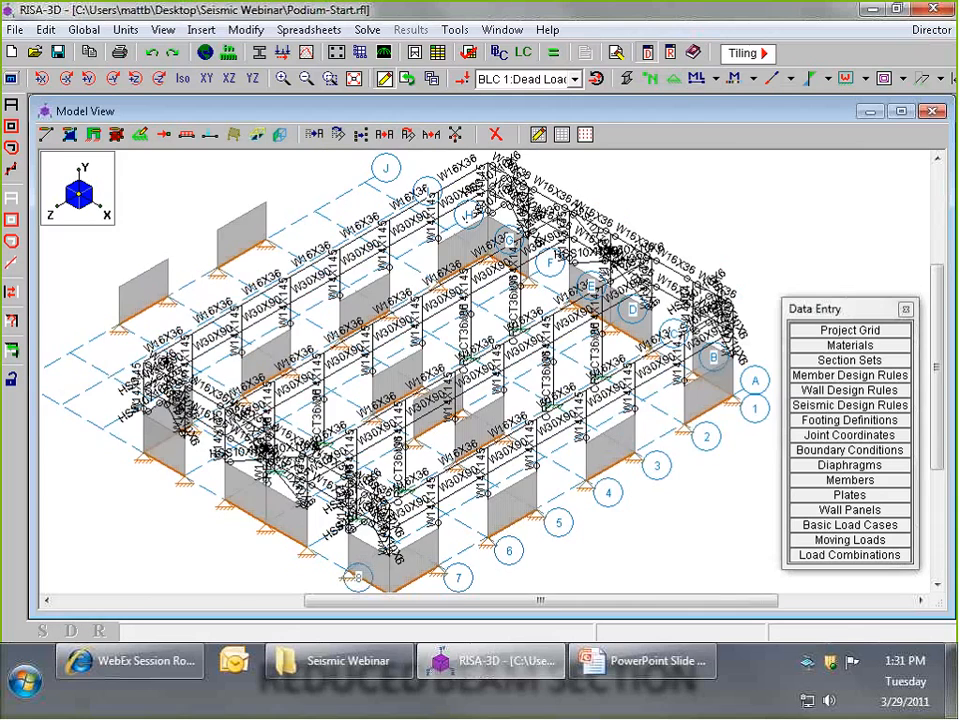
pyautogui.scroll(5, 705, 320)
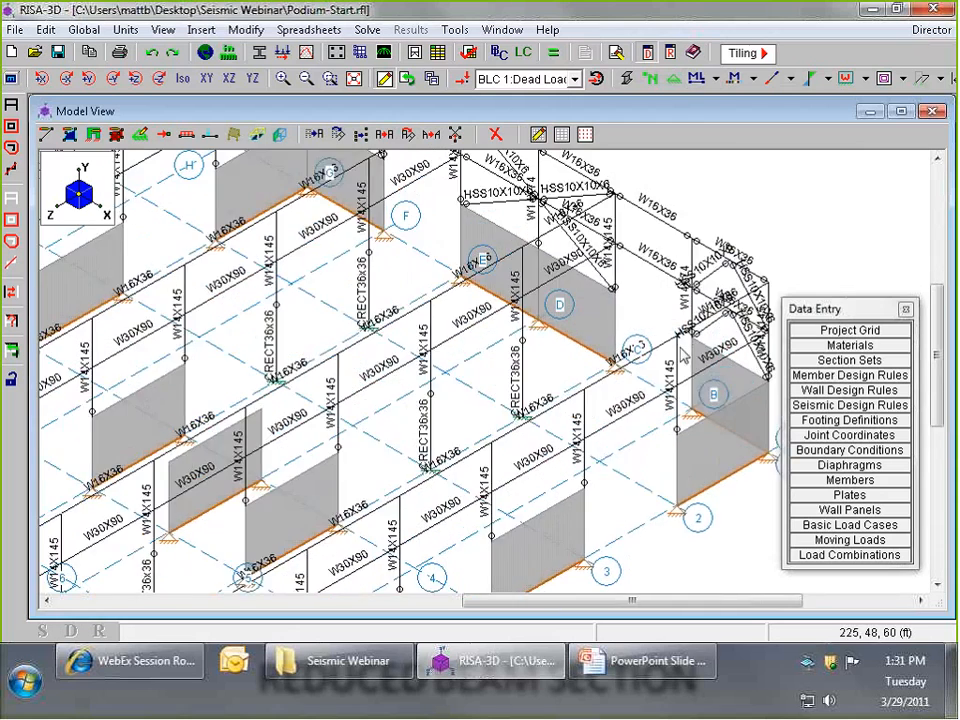
pyautogui.scroll(-6, 703, 276)
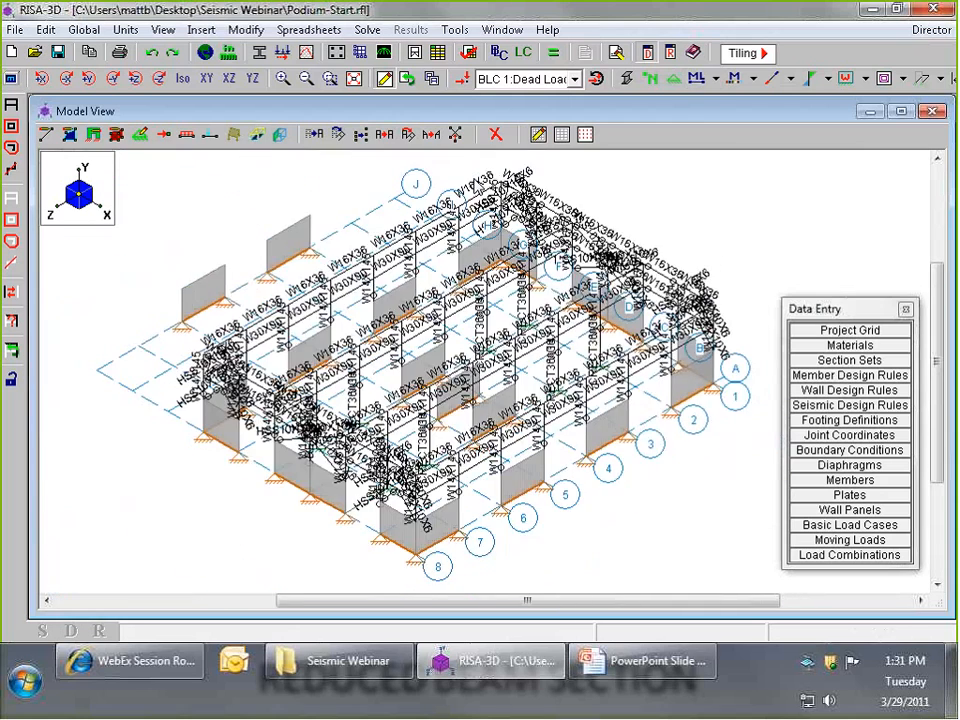
pyautogui.scroll(2, 516, 170)
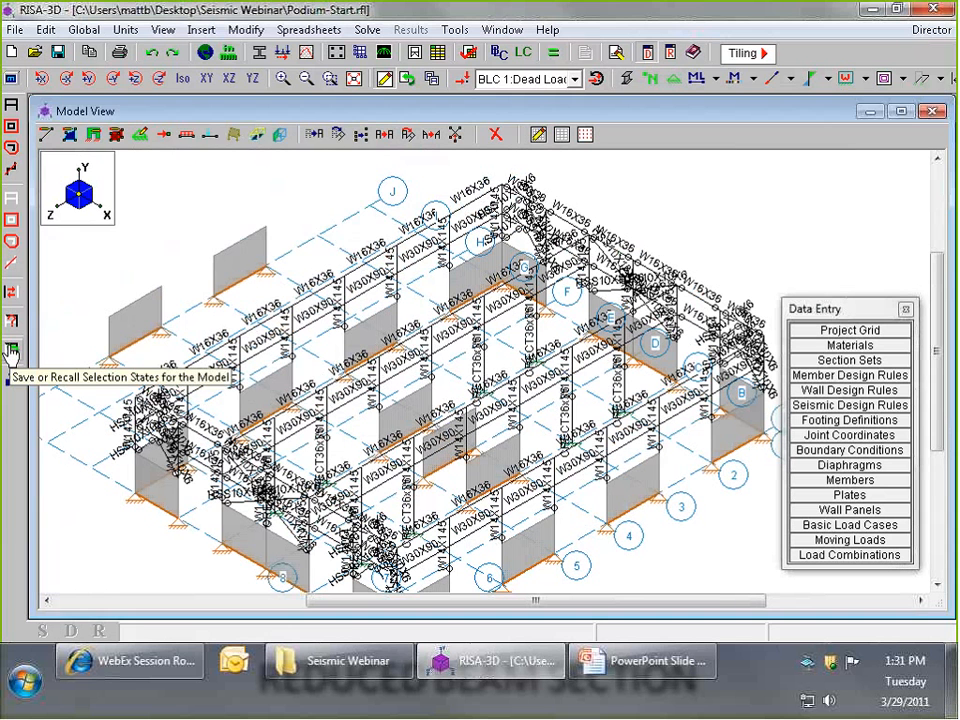
# - Retrieve the saved Light Beams selection state for viewing and replace it with the saved Heavy Beams selection state
pyautogui.click(12, 352)
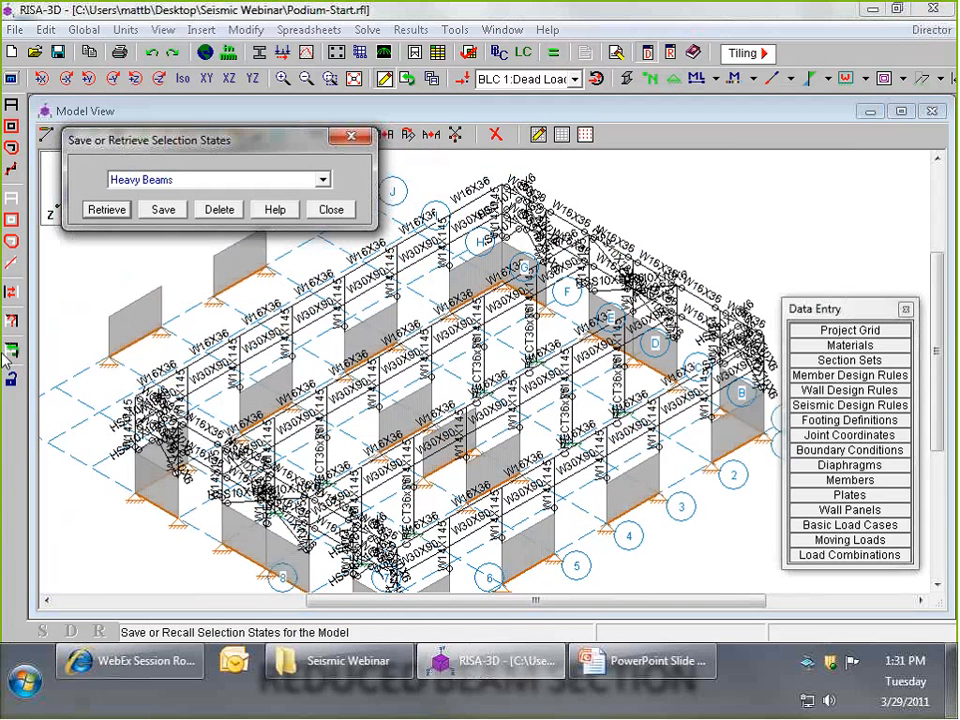
pyautogui.click(175, 183)
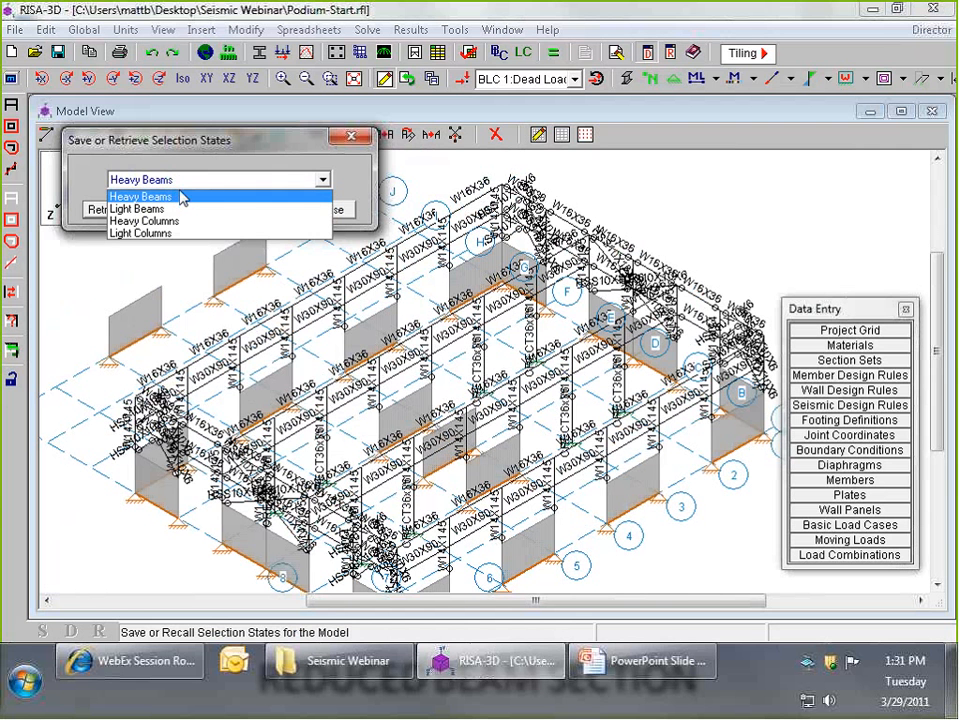
pyautogui.click(180, 210)
pyautogui.click(108, 210)
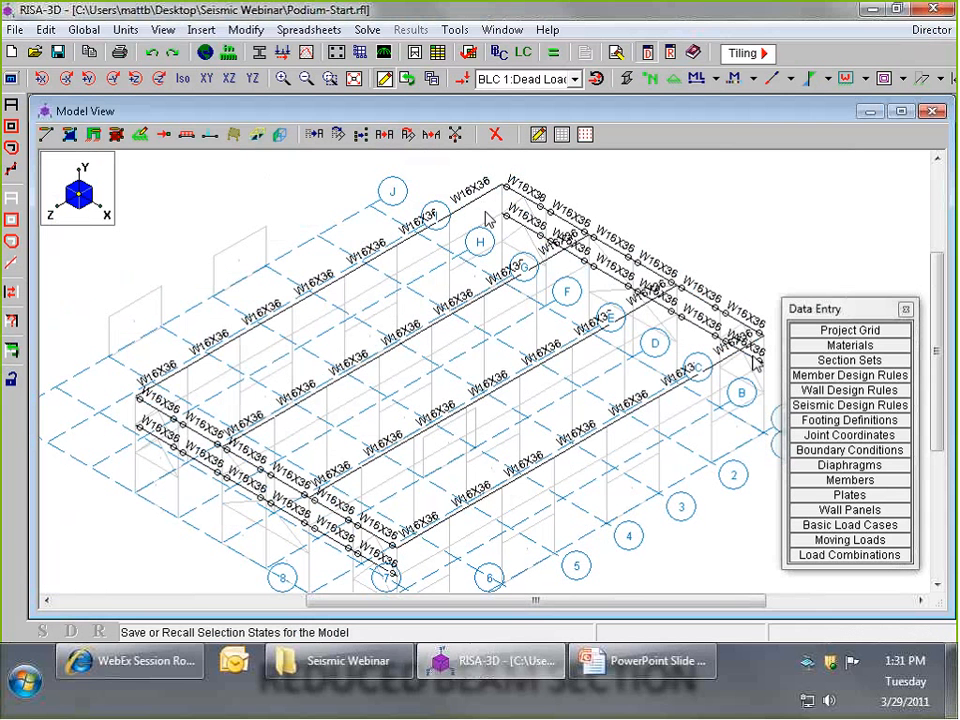
pyautogui.click(11, 350)
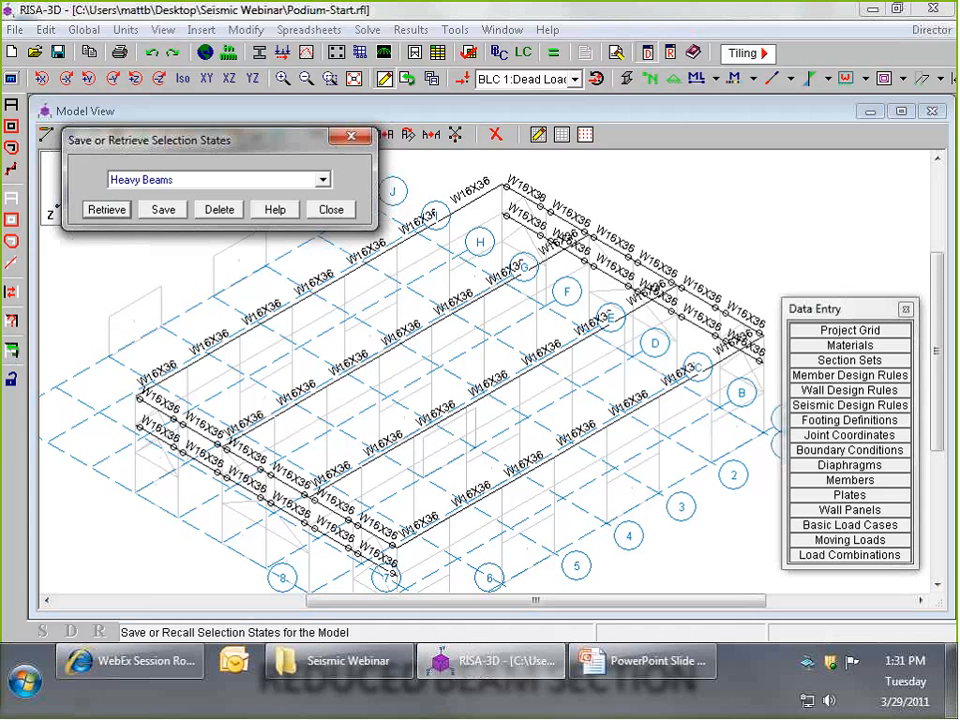
pyautogui.click(108, 210)
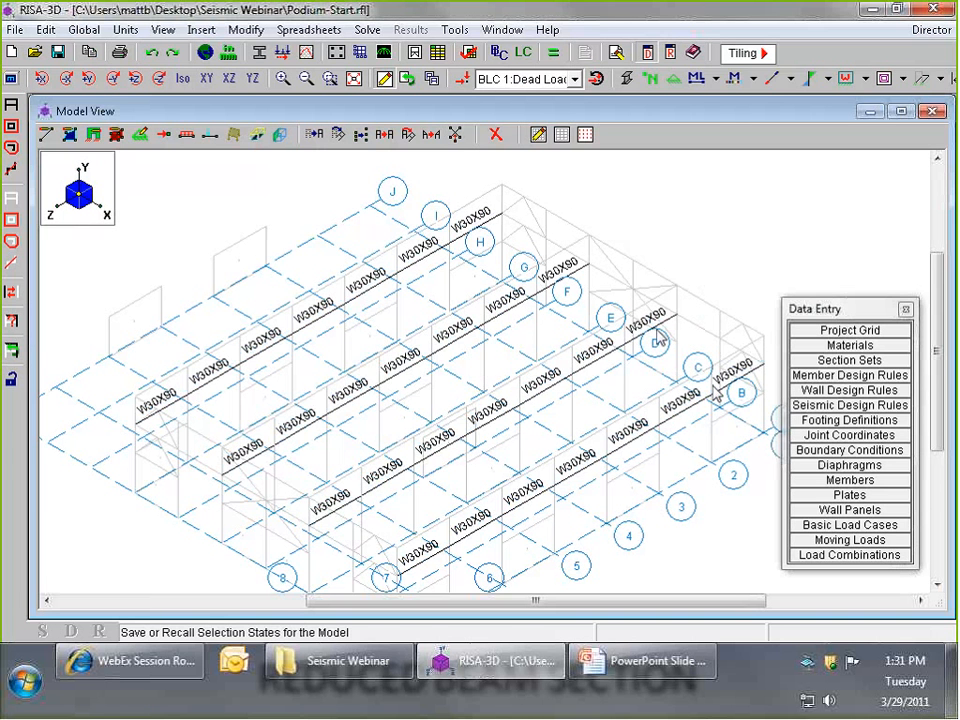
# - Change the shape of all selected heavy beams to W30x108, leaving their other member properties out of the change
pyautogui.click(243, 30)
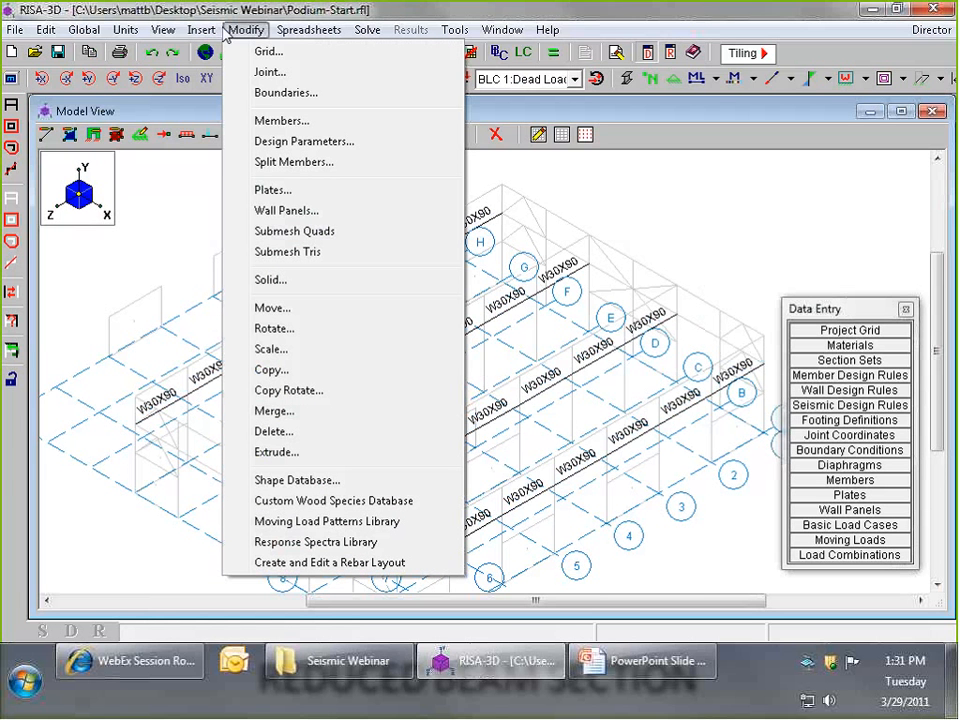
pyautogui.click(298, 125)
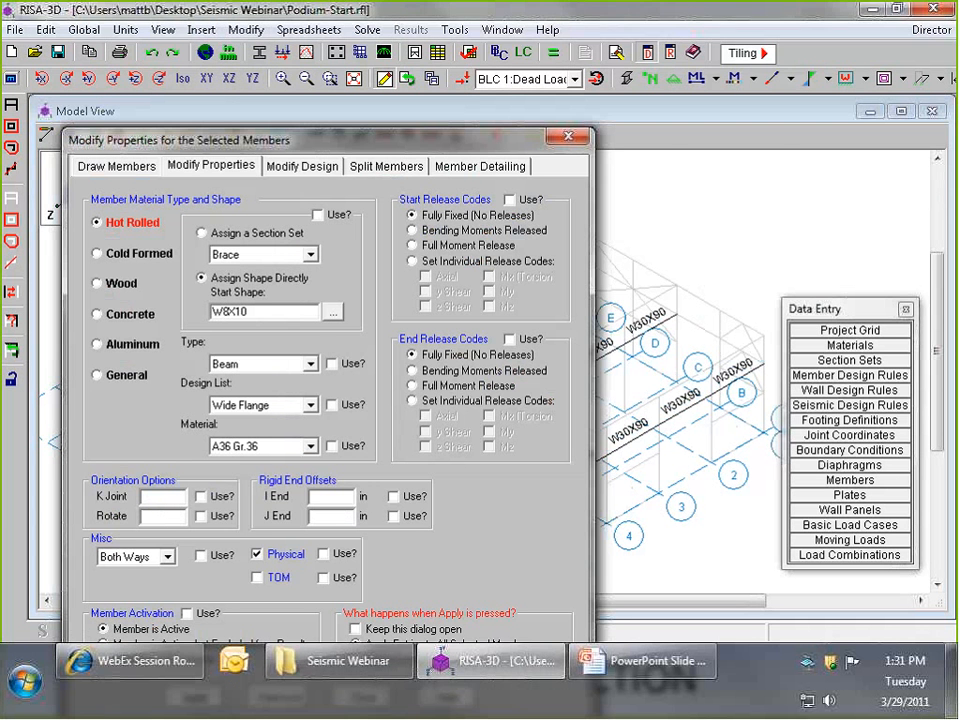
pyautogui.moveTo(209, 140); pyautogui.dragTo(231, 93)
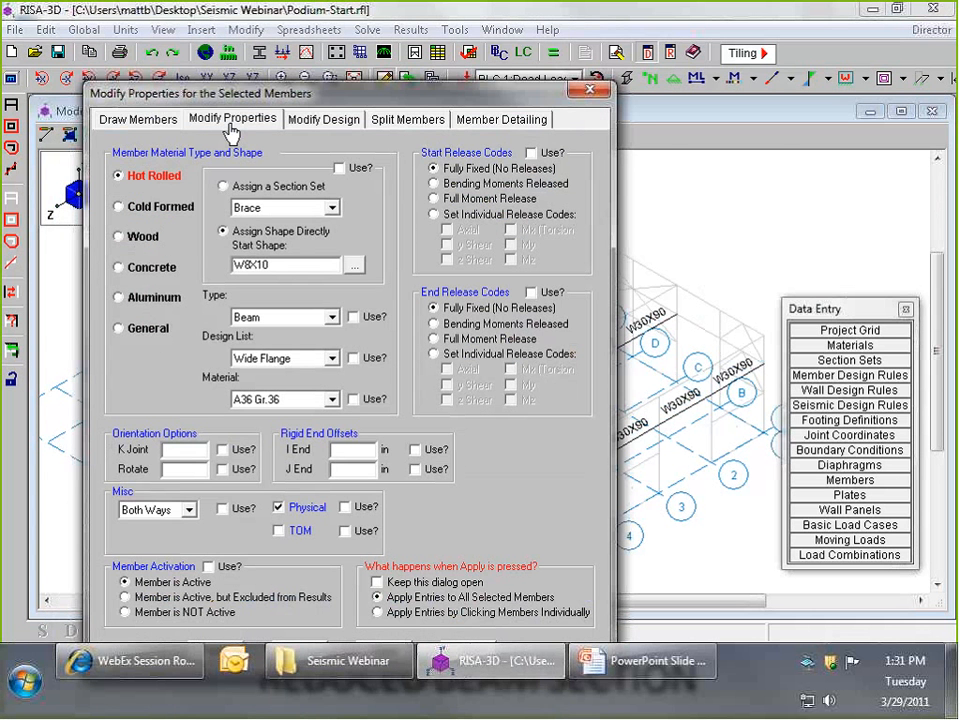
pyautogui.click(340, 169)
pyautogui.click(353, 399)
pyautogui.click(353, 399)
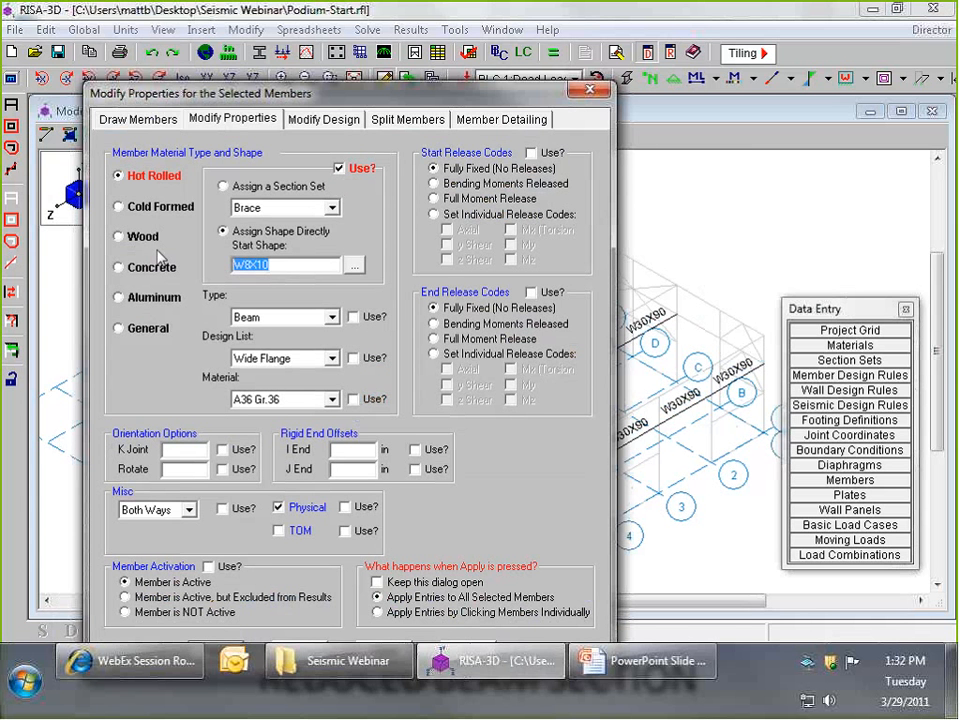
pyautogui.write('W30x10')
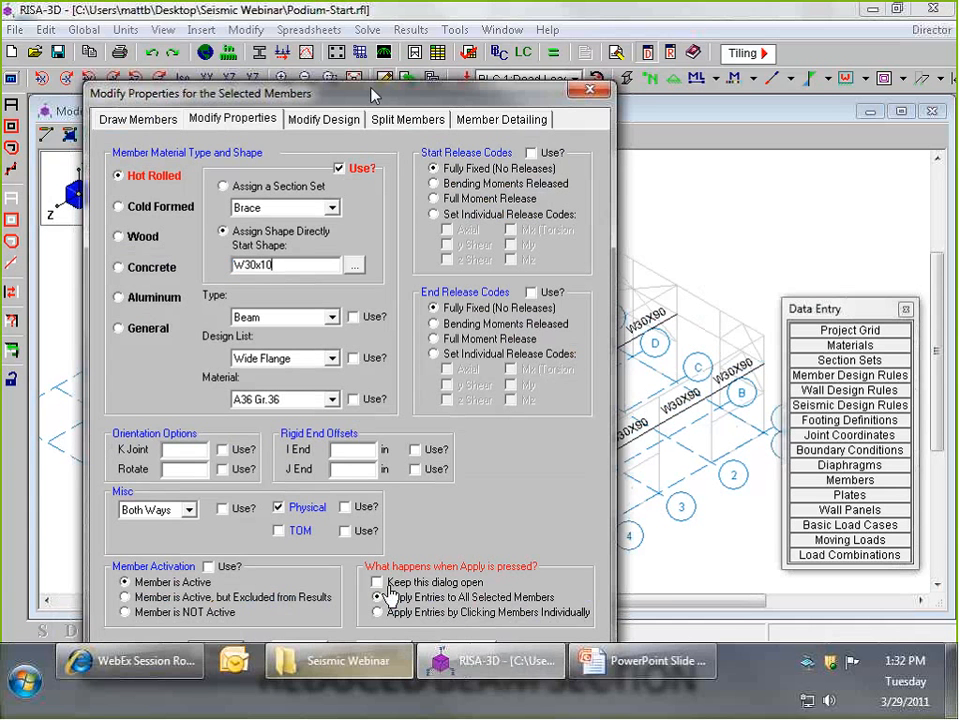
pyautogui.write('8')
pyautogui.moveTo(397, 30); pyautogui.dragTo(398, 31)
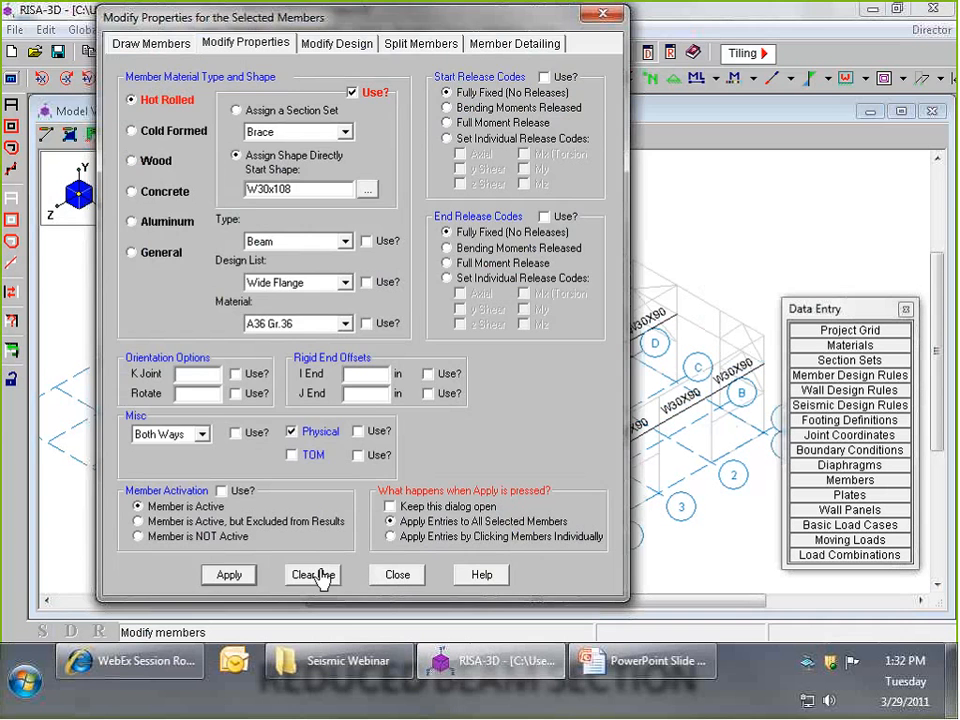
pyautogui.click(229, 575)
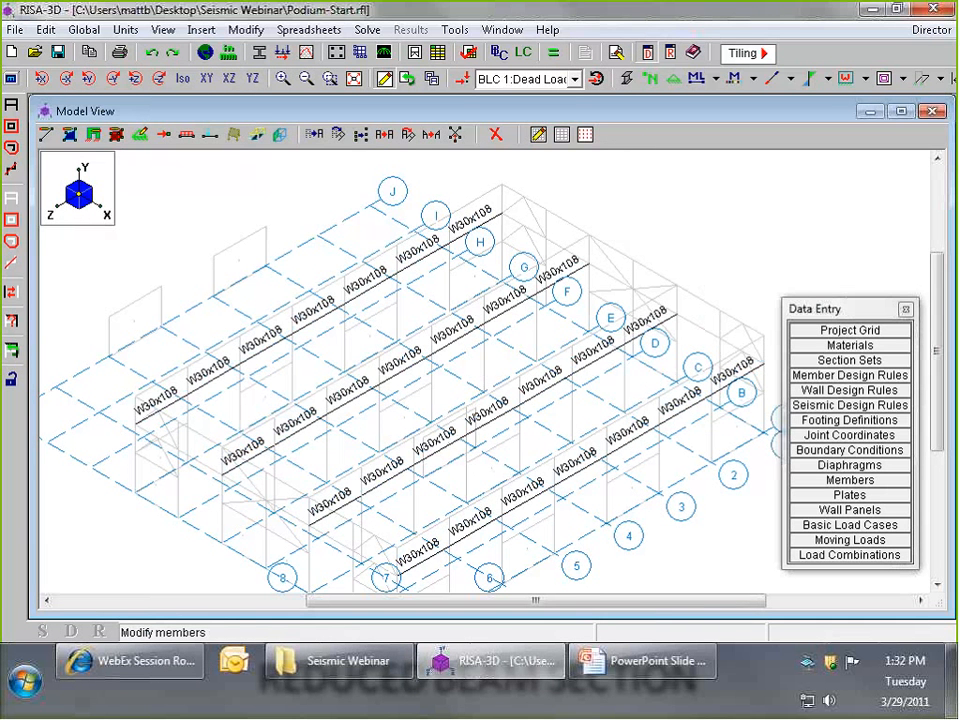
# - Retrieve the saved Light Columns selection state to view those columns' section shapes
pyautogui.click(11, 350)
pyautogui.click(165, 180)
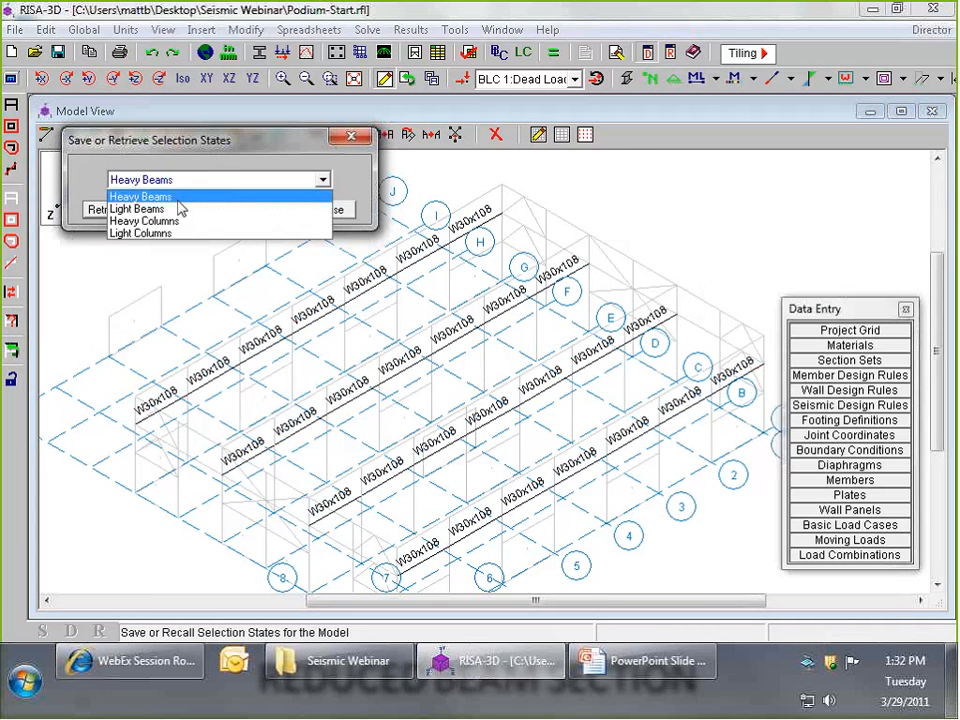
pyautogui.click(141, 232)
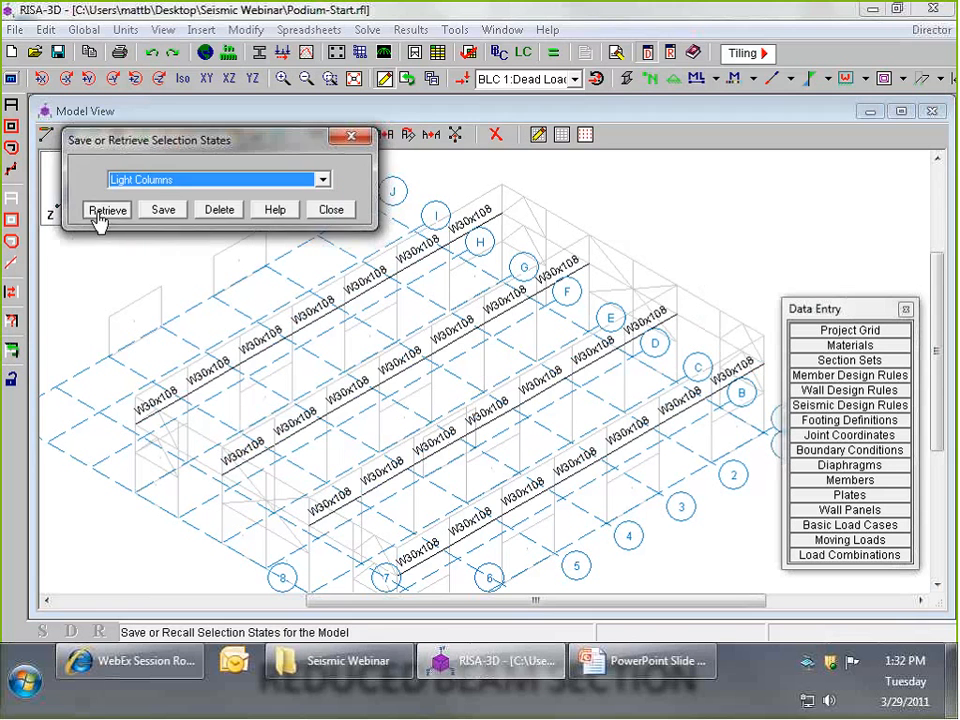
pyautogui.click(98, 212)
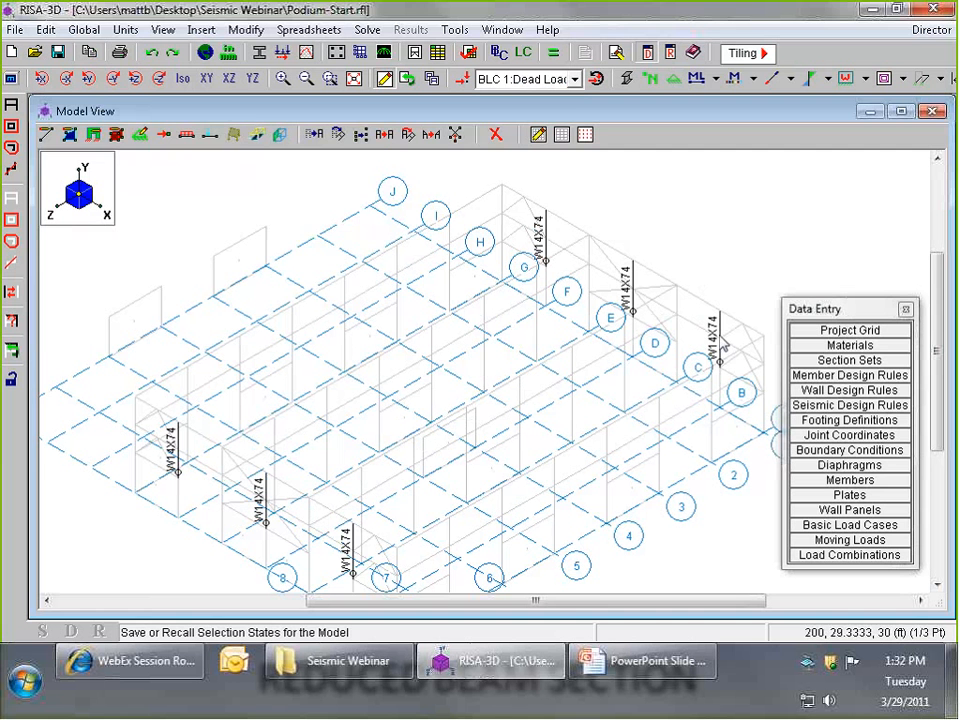
# - Replace the current selection with the saved Heavy Columns selection state
pyautogui.click(11, 350)
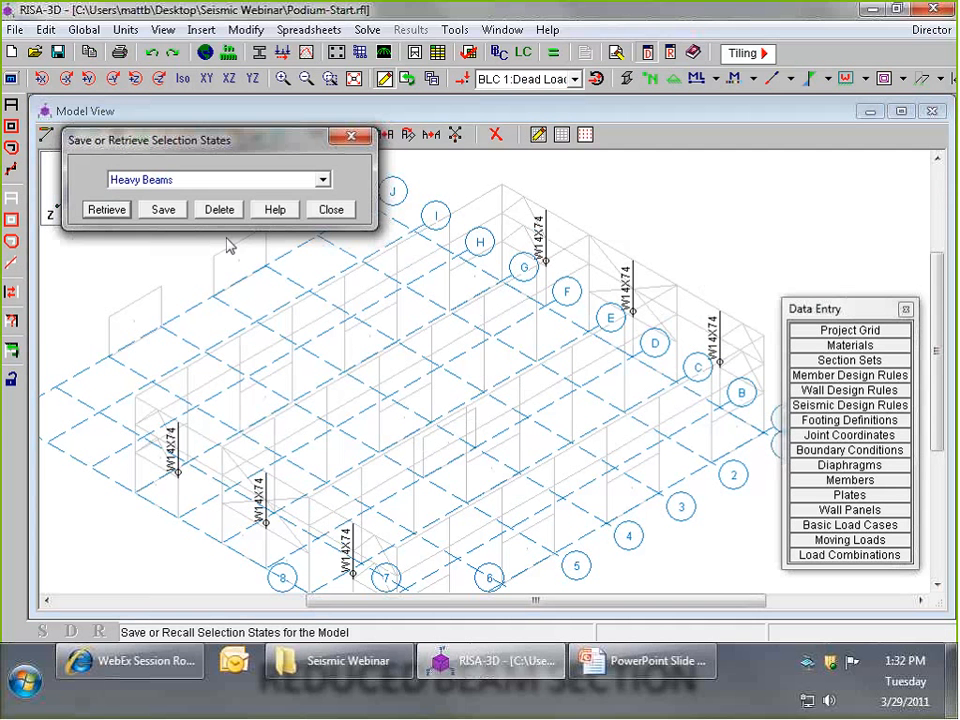
pyautogui.click(219, 181)
pyautogui.click(180, 221)
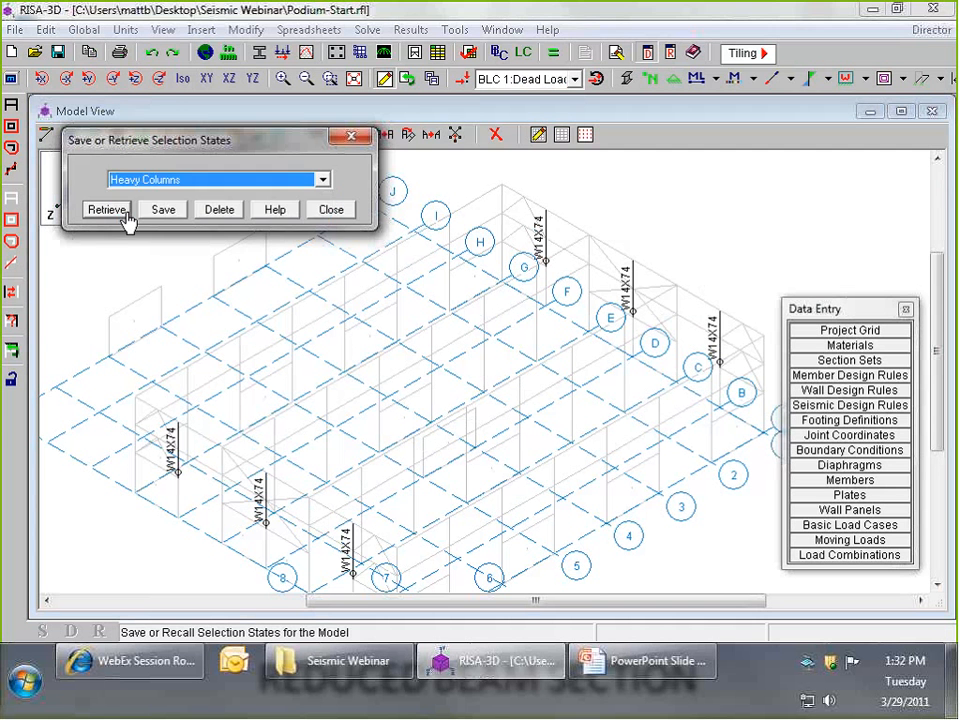
pyautogui.click(125, 212)
pyautogui.scroll(4, 621, 240)
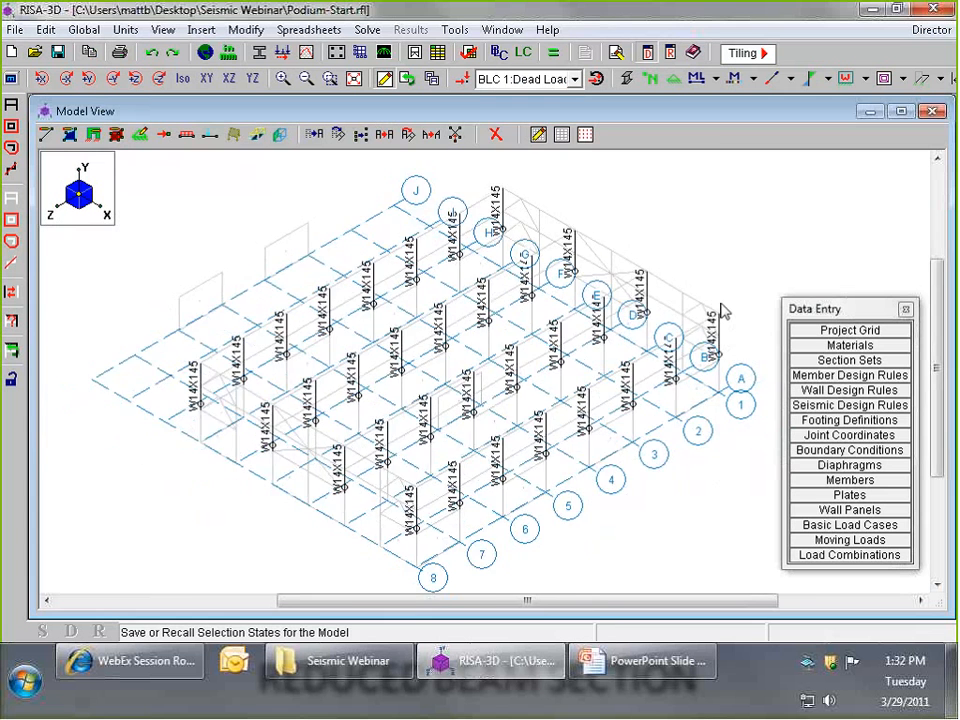
pyautogui.scroll(1, 705, 330)
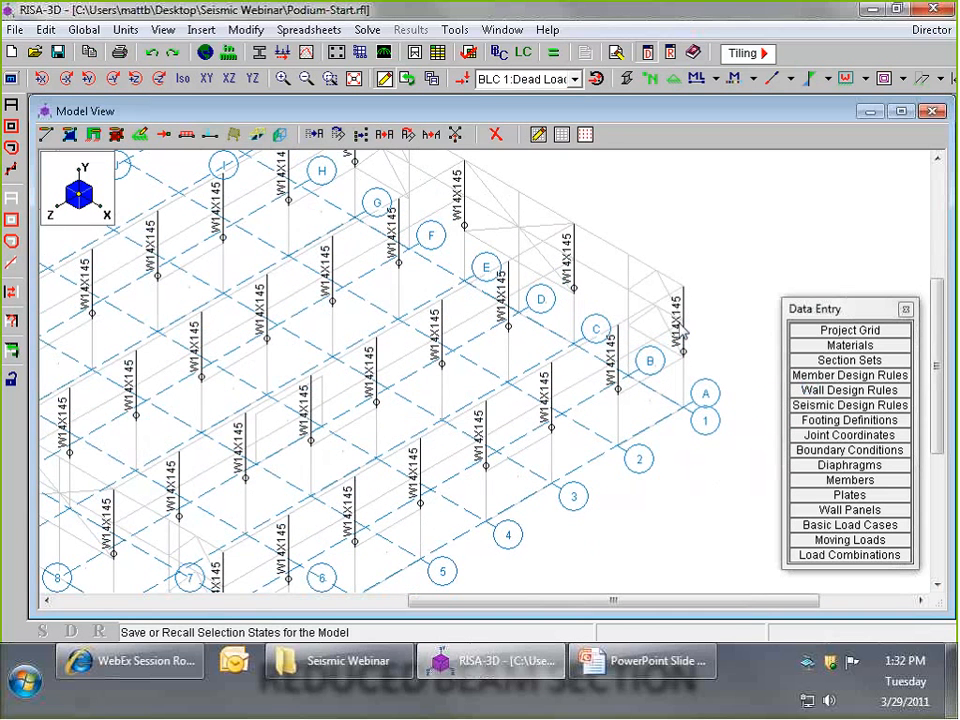
pyautogui.click(46, 135)
pyautogui.moveTo(197, 146); pyautogui.dragTo(290, 88)
pyautogui.click(642, 72)
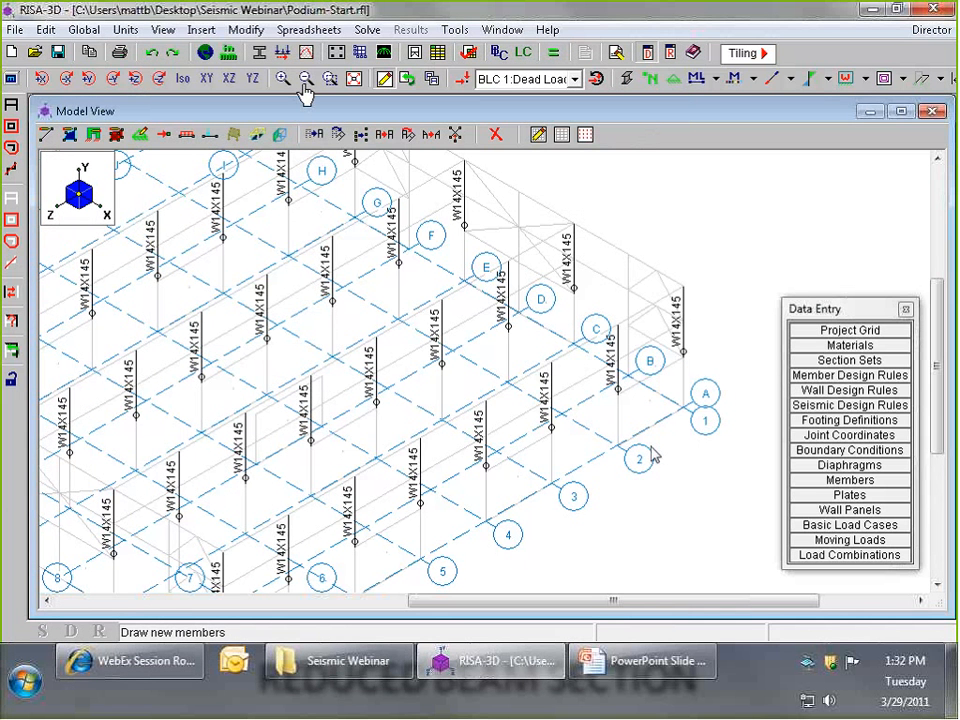
# - Change the shape of all selected heavy columns to W14x233, leaving their other member properties out of the change
pyautogui.click(246, 29)
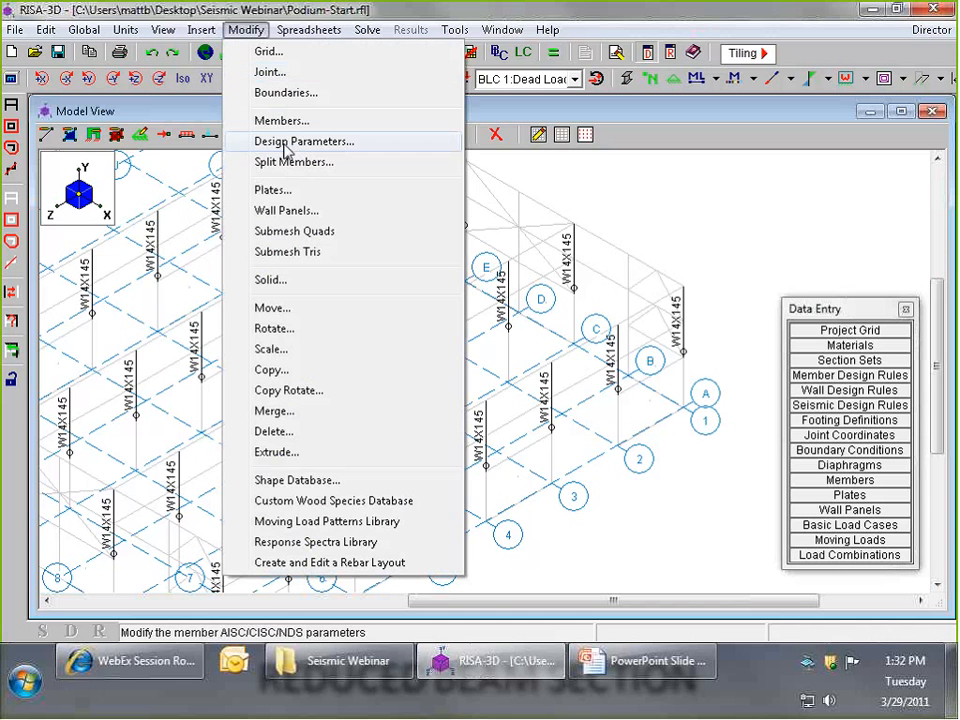
pyautogui.click(276, 121)
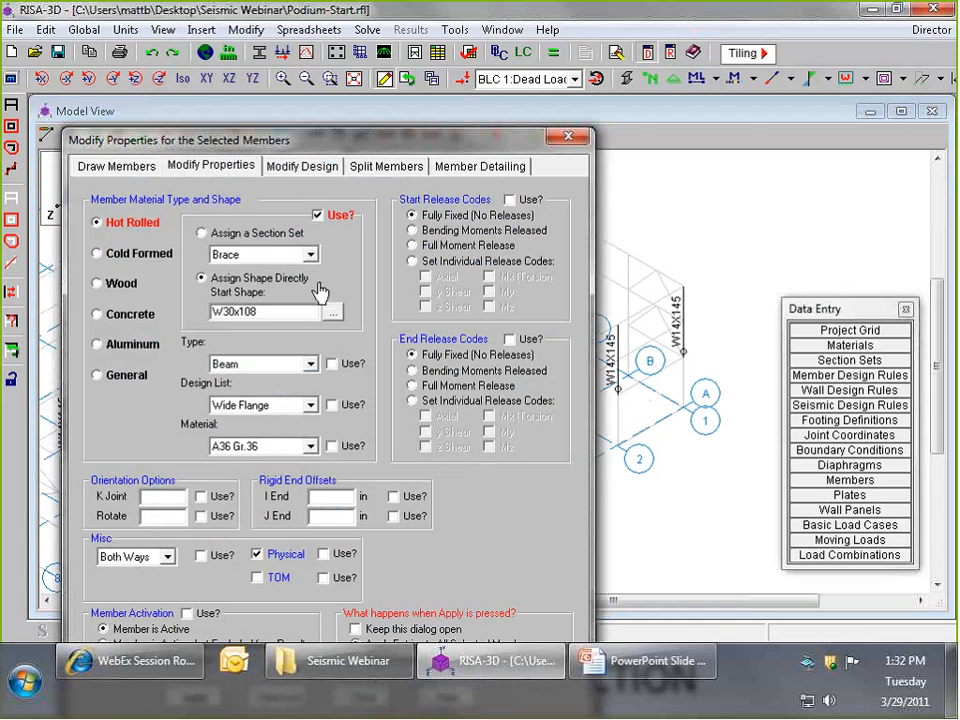
pyautogui.doubleClick(240, 311)
pyautogui.write('W')
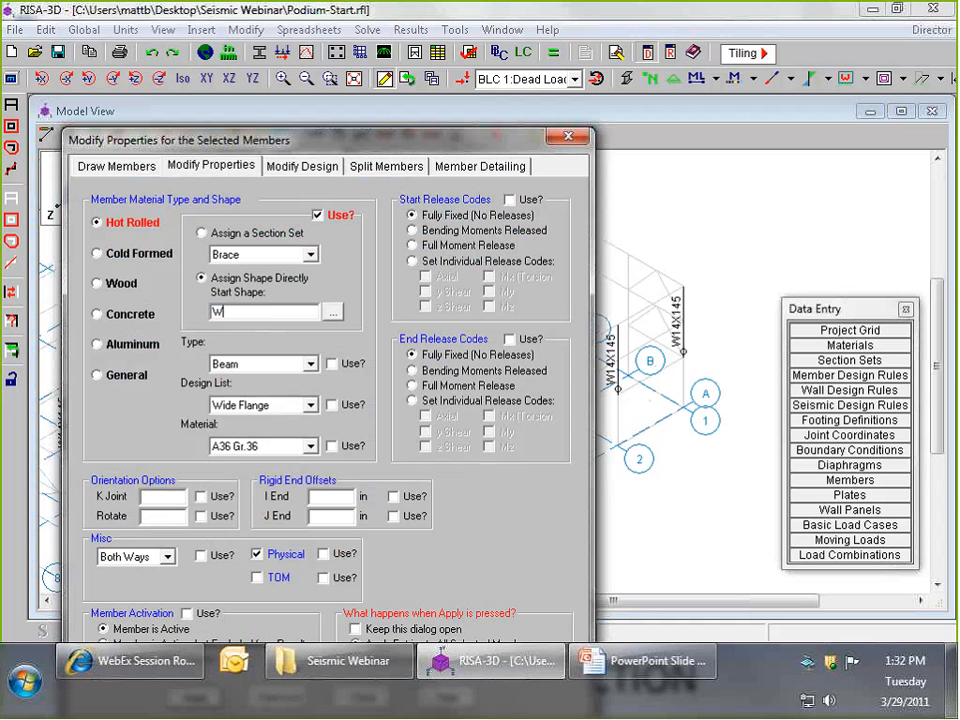
pyautogui.write('14x233')
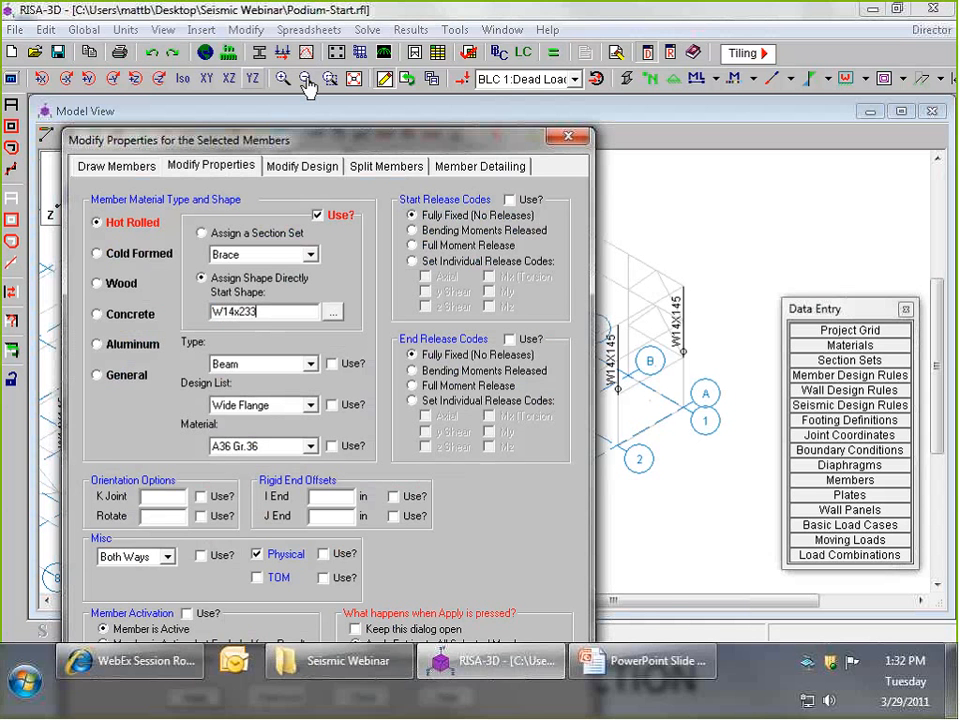
pyautogui.moveTo(326, 140); pyautogui.dragTo(384, 32)
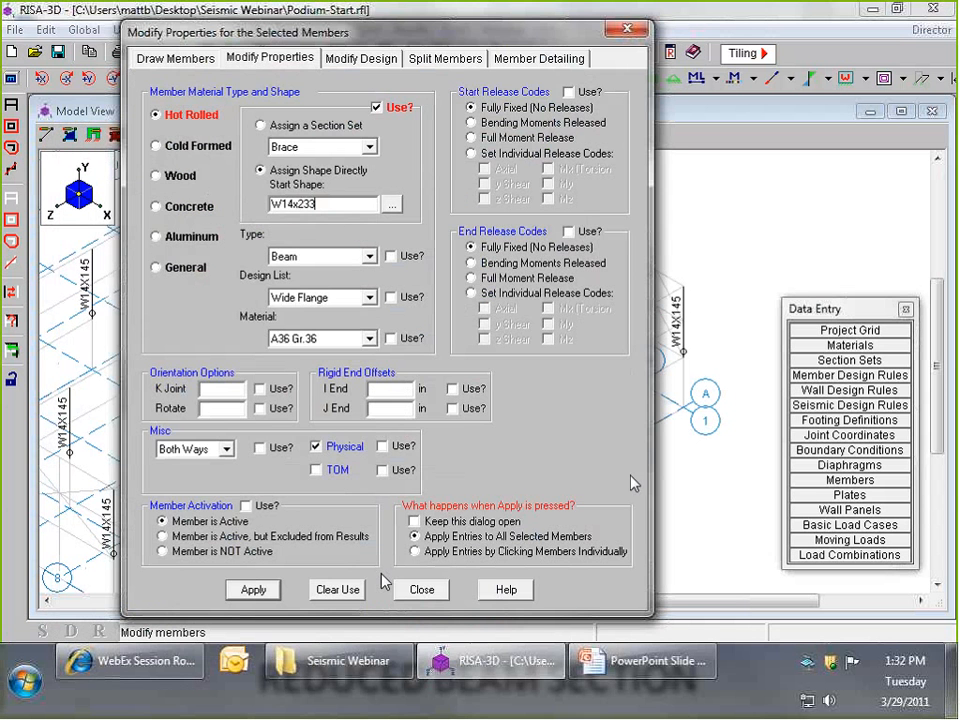
pyautogui.click(253, 589)
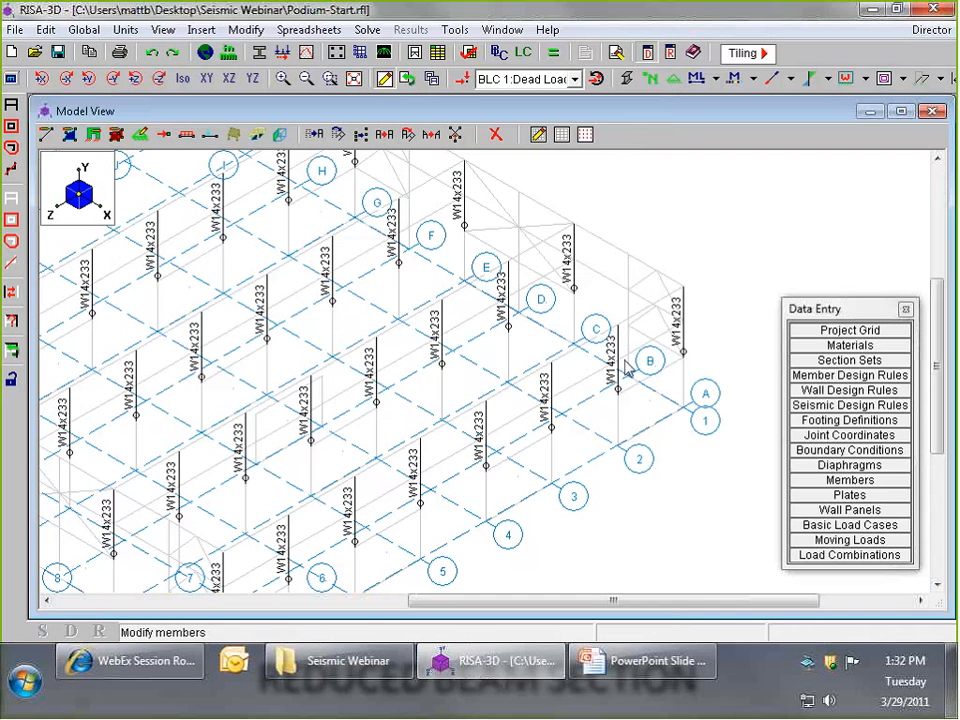
# - Reselect the whole model and review the existing IBC seismic load combinations down to the last row
pyautogui.click(11, 105)
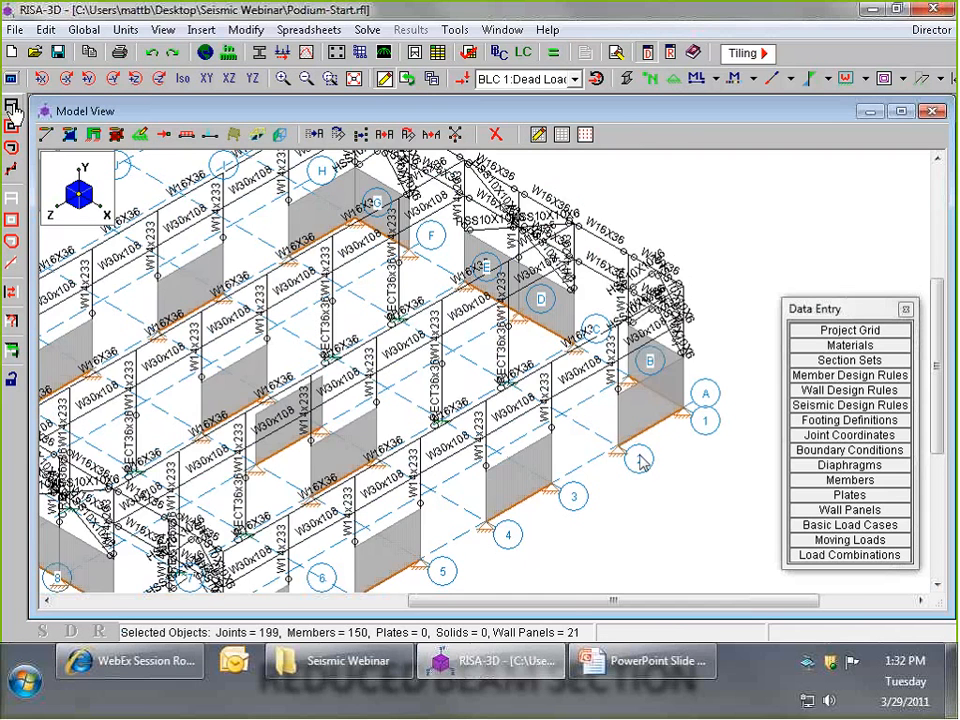
pyautogui.scroll(-6, 640, 458)
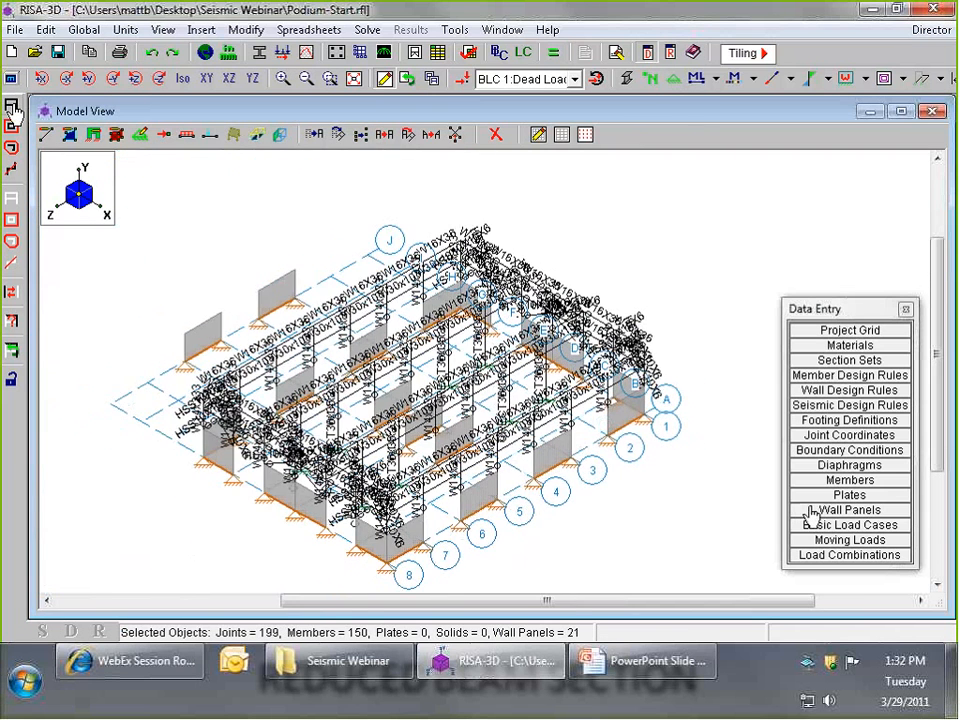
pyautogui.moveTo(820, 310); pyautogui.dragTo(816, 160)
pyautogui.click(838, 398)
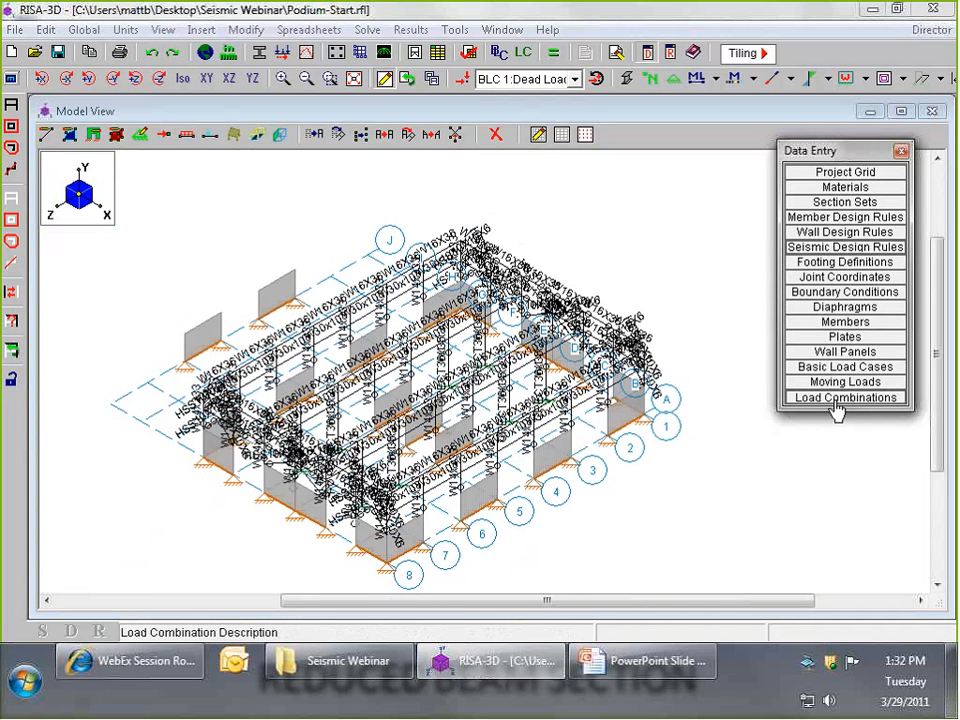
pyautogui.click(648, 525)
pyautogui.press('Down')
pyautogui.press('Down')
pyautogui.press('Down')
pyautogui.press('Down')
pyautogui.press('Down')
pyautogui.press('Down')
pyautogui.press('Down')
pyautogui.press('Down')
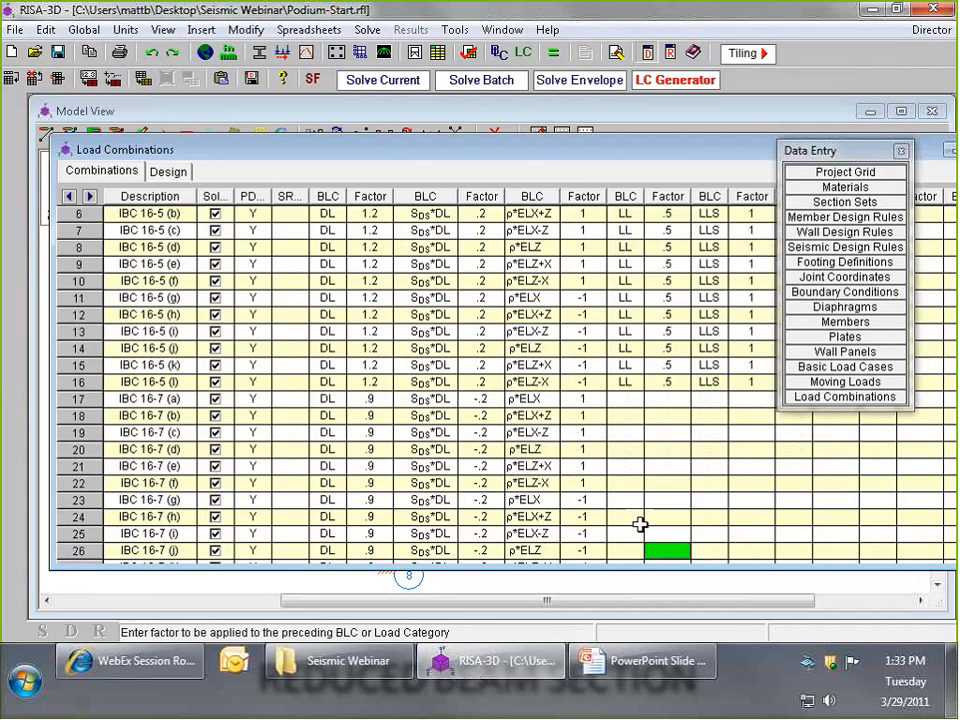
pyautogui.press('Down')
pyautogui.press('Down')
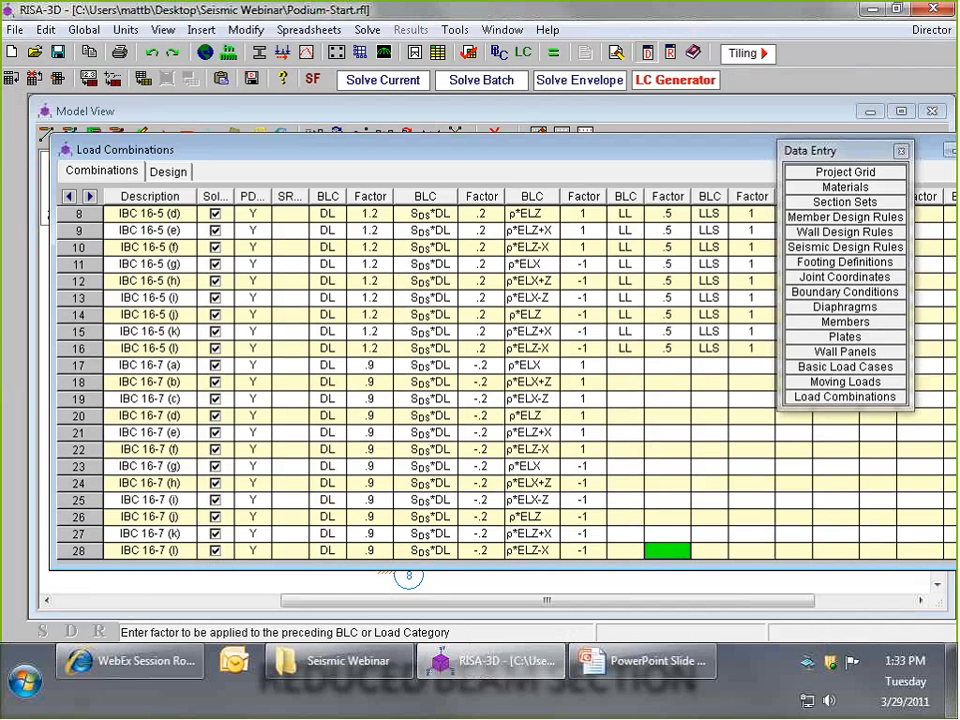
# - Generate 2009 IBC Strength overstrength combinations for X and Z w/Ecc, reversible with Ev (vertical) included, and set the regular seismic load option to None
pyautogui.click(678, 82)
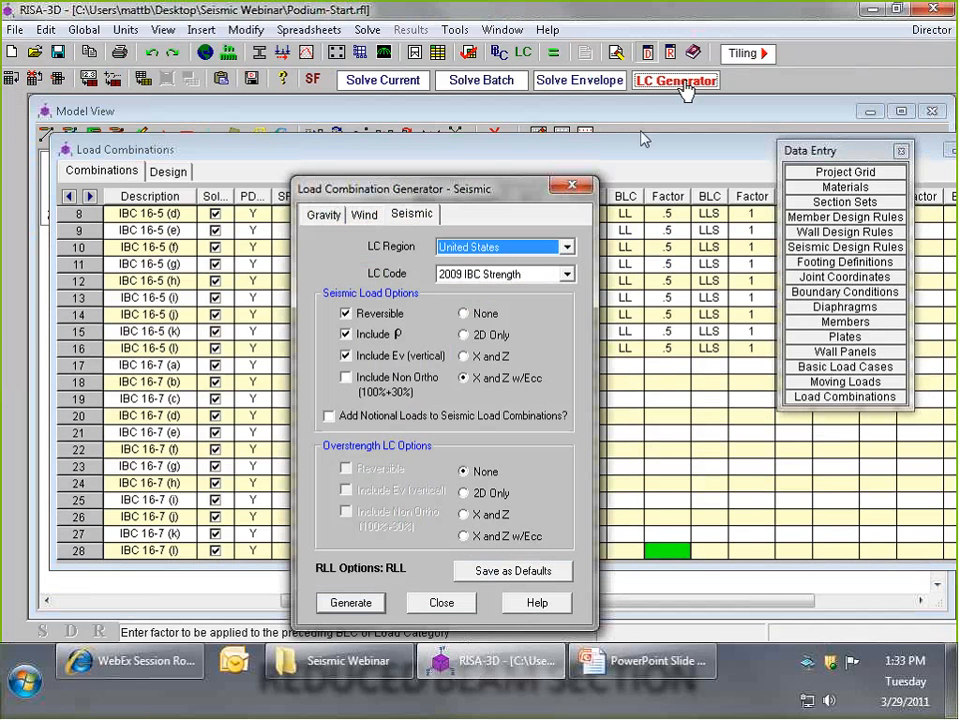
pyautogui.click(463, 314)
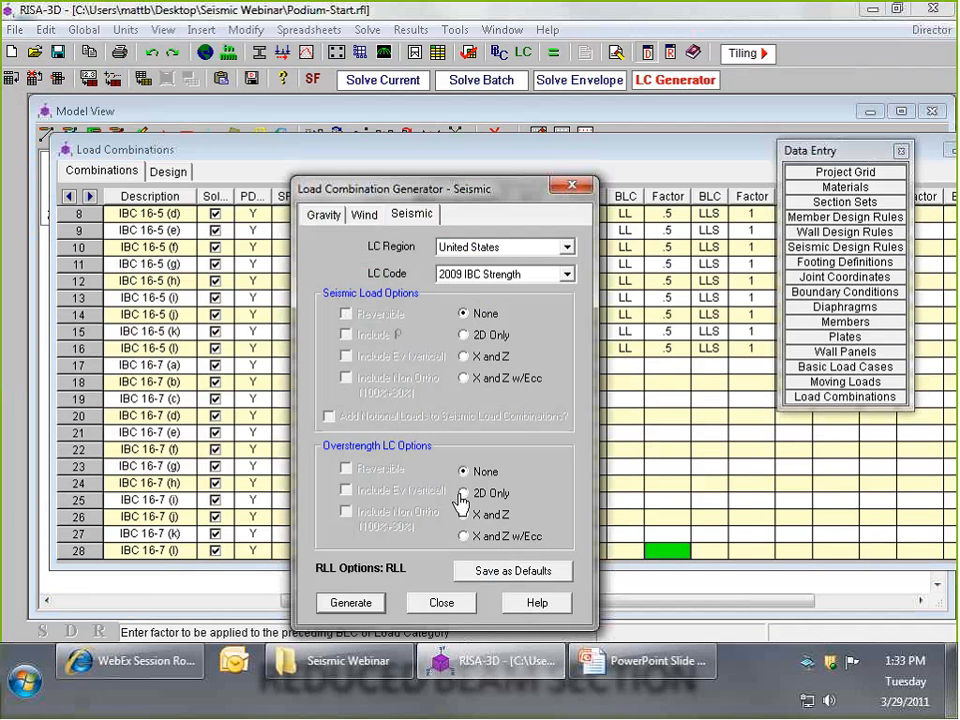
pyautogui.click(464, 537)
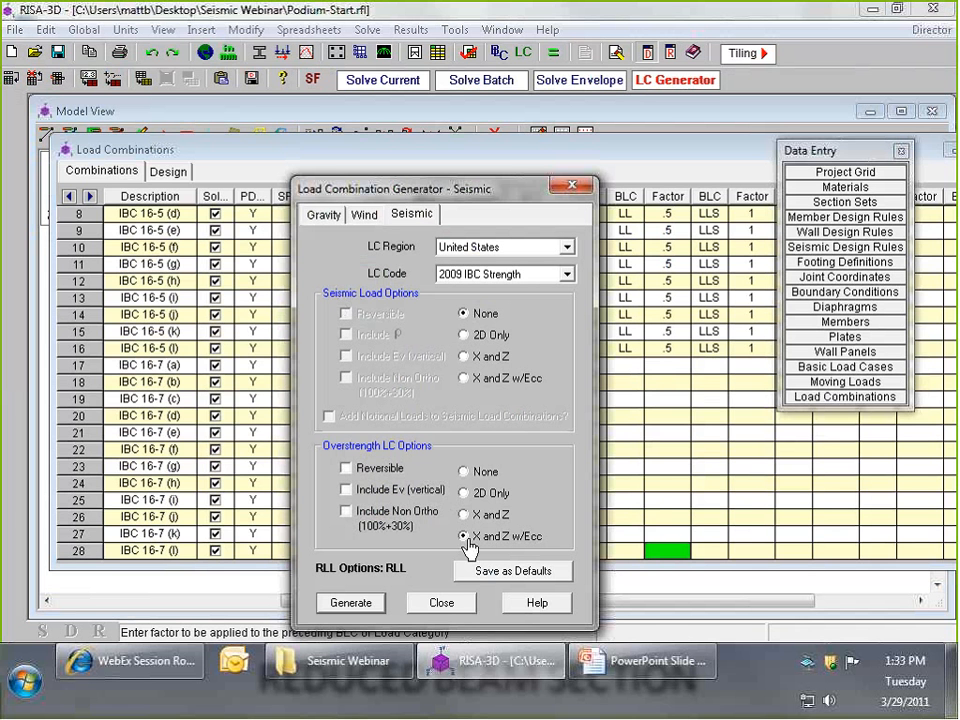
pyautogui.click(347, 468)
pyautogui.click(346, 490)
pyautogui.click(419, 604)
# - Review the generated overstrength load combinations and solve the envelope of all combinations
pyautogui.moveTo(587, 150); pyautogui.dragTo(494, 147)
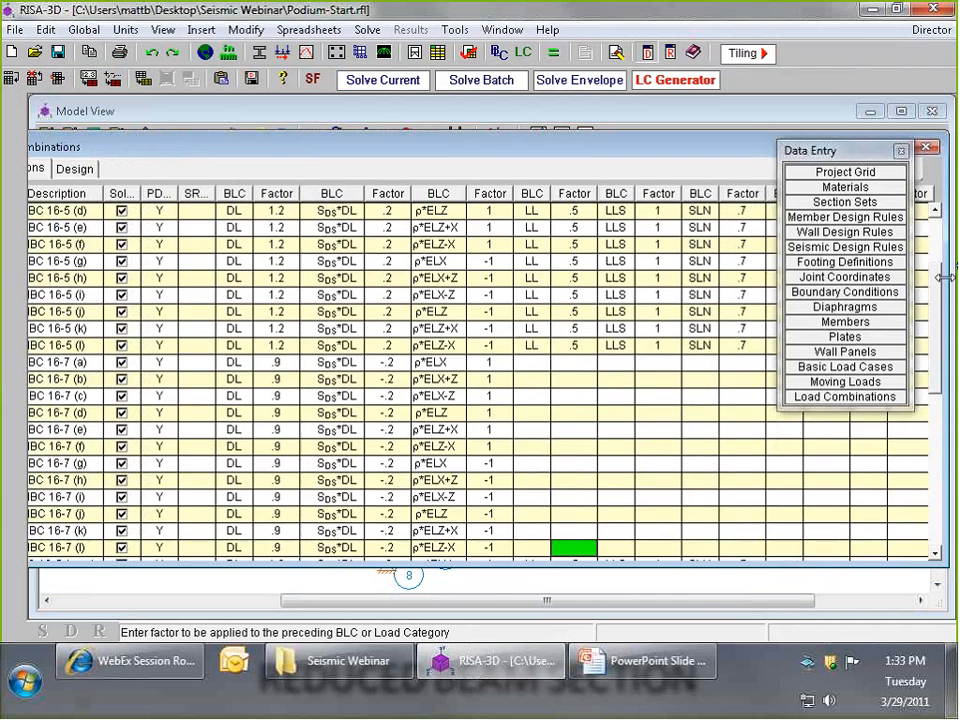
pyautogui.moveTo(935, 298); pyautogui.dragTo(936, 398)
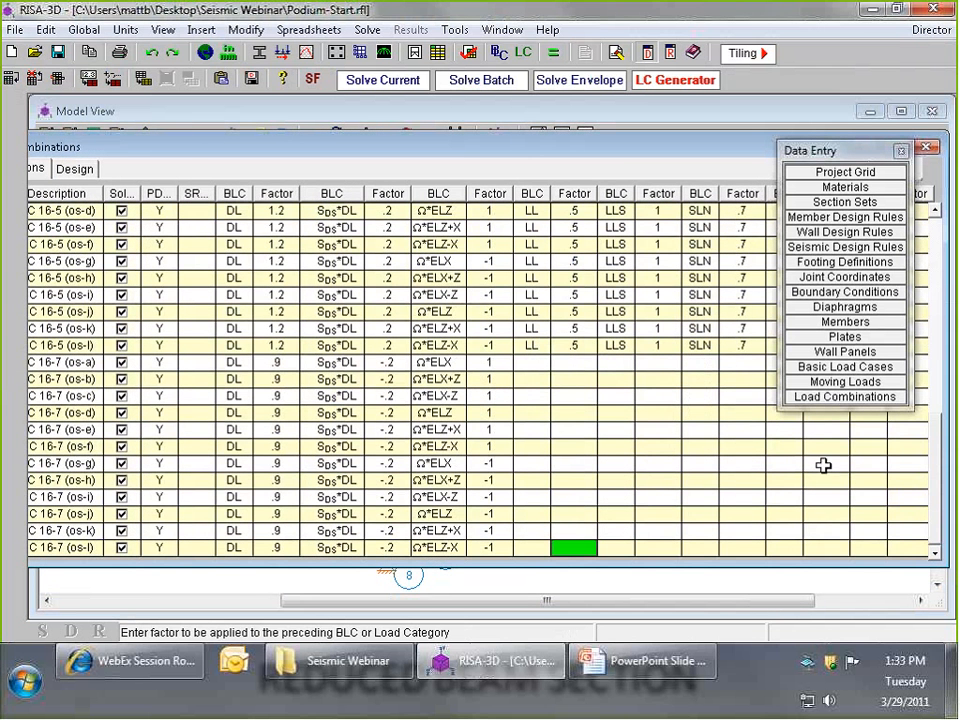
pyautogui.moveTo(937, 455); pyautogui.dragTo(937, 436)
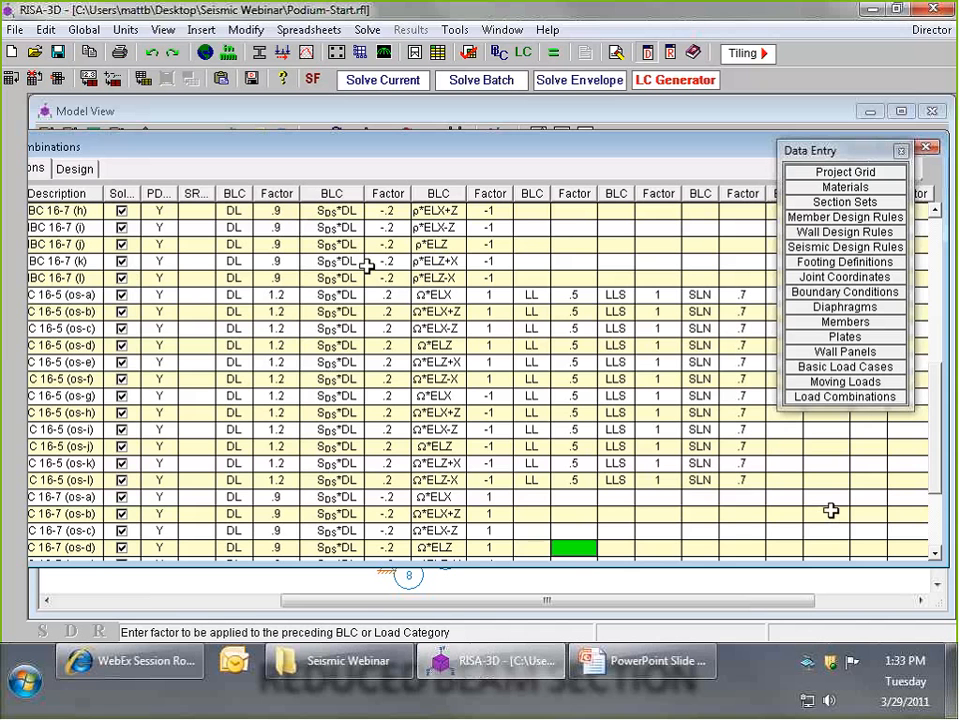
pyautogui.scroll(-3, 831, 511)
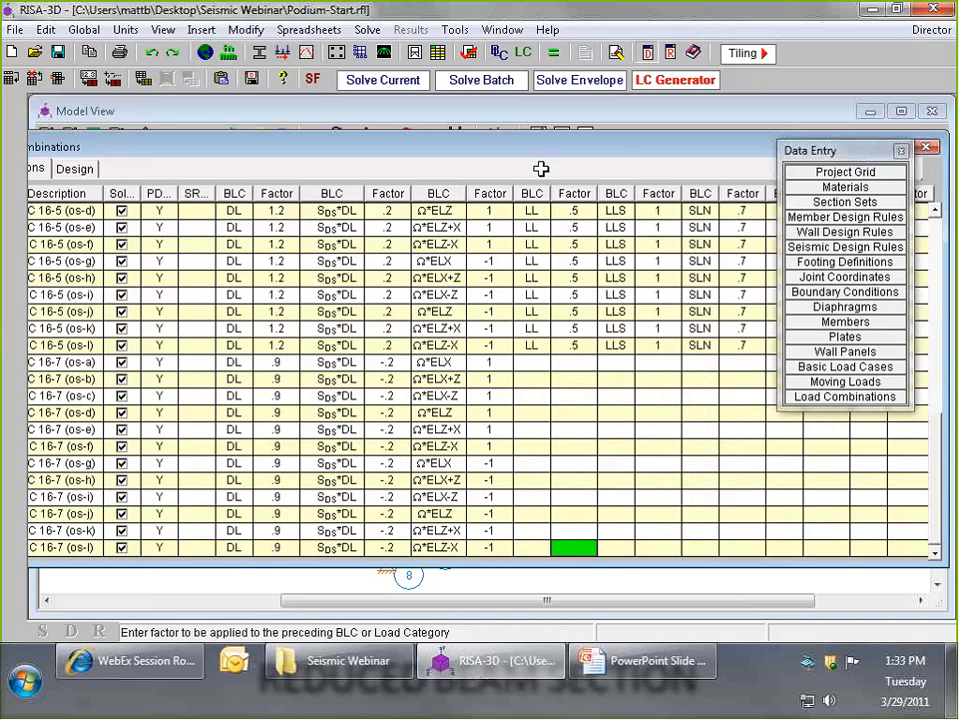
pyautogui.moveTo(533, 143); pyautogui.dragTo(607, 152)
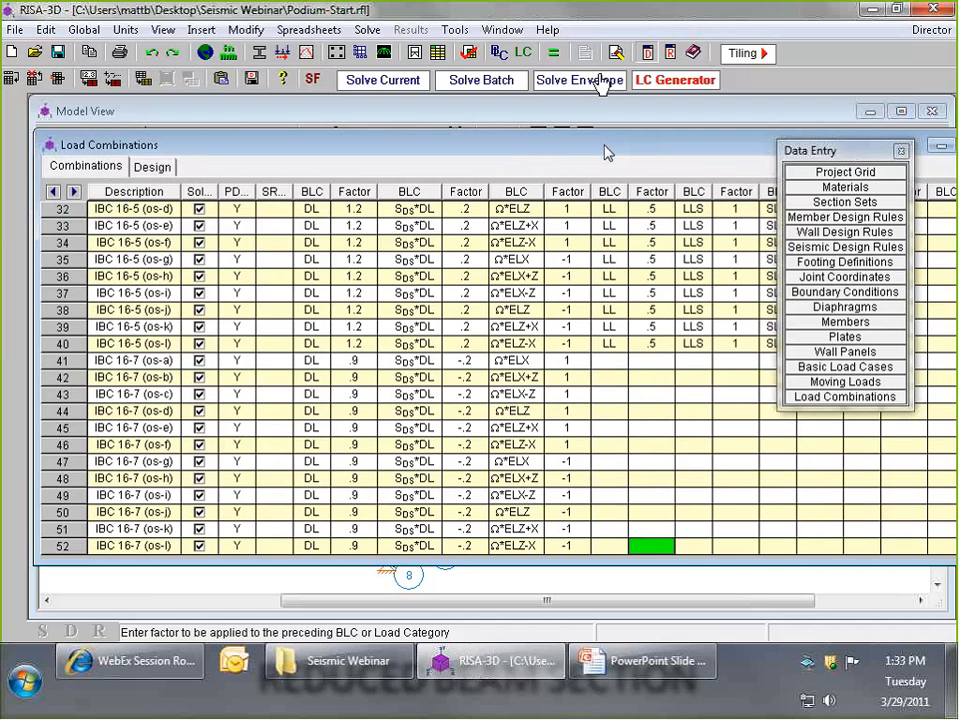
pyautogui.click(590, 82)
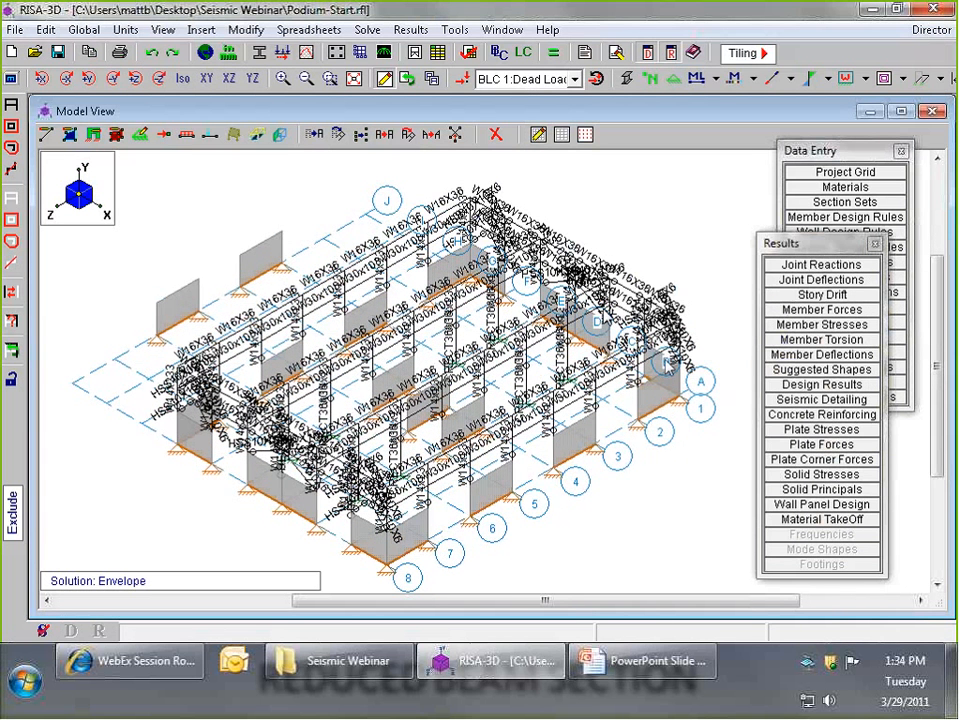
# - Examine the wall panel design results for the in-plane and out-of-plane concrete code checks, and return to the model view
pyautogui.moveTo(804, 245); pyautogui.dragTo(791, 204)
pyautogui.click(808, 461)
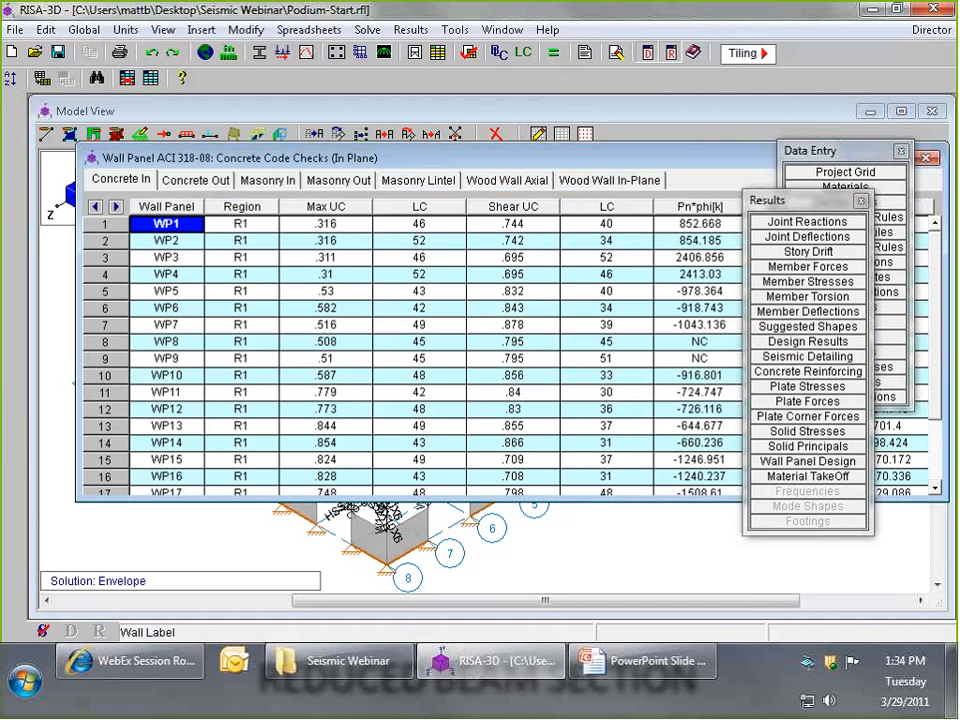
pyautogui.moveTo(366, 500); pyautogui.dragTo(366, 594)
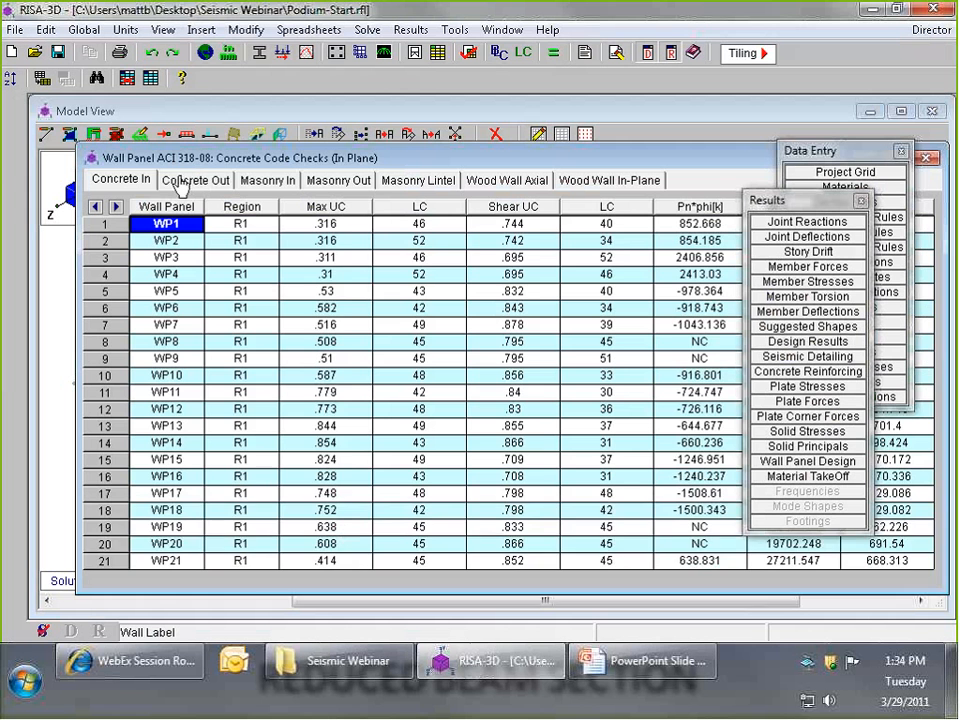
pyautogui.click(180, 187)
pyautogui.moveTo(390, 497); pyautogui.dragTo(390, 603)
pyautogui.moveTo(388, 158); pyautogui.dragTo(266, 161)
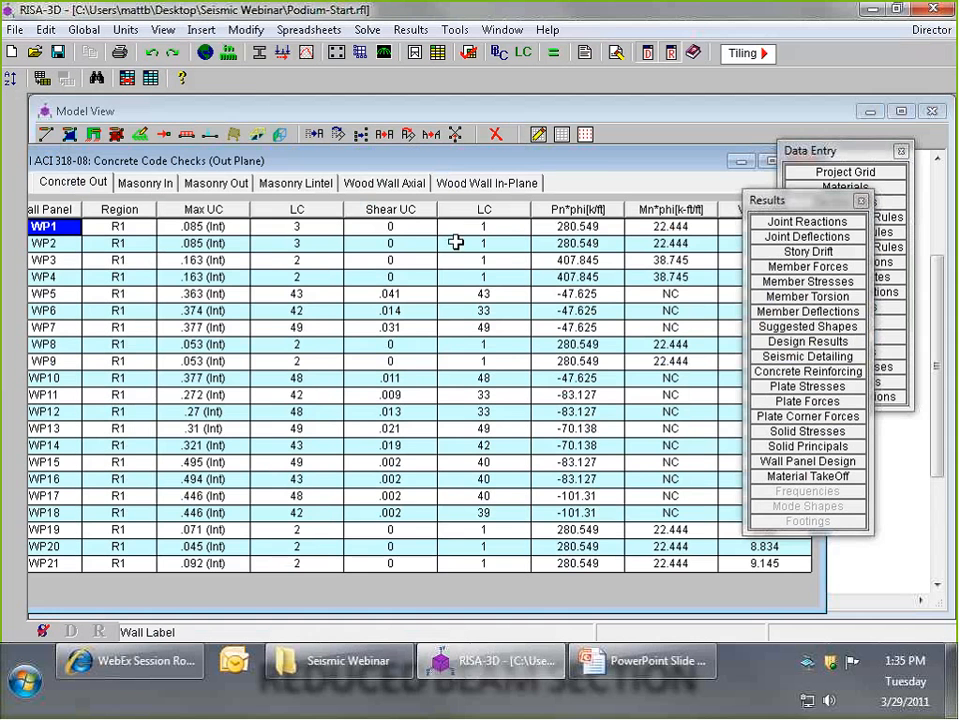
pyautogui.moveTo(674, 167); pyautogui.dragTo(574, 165)
pyautogui.click(729, 161)
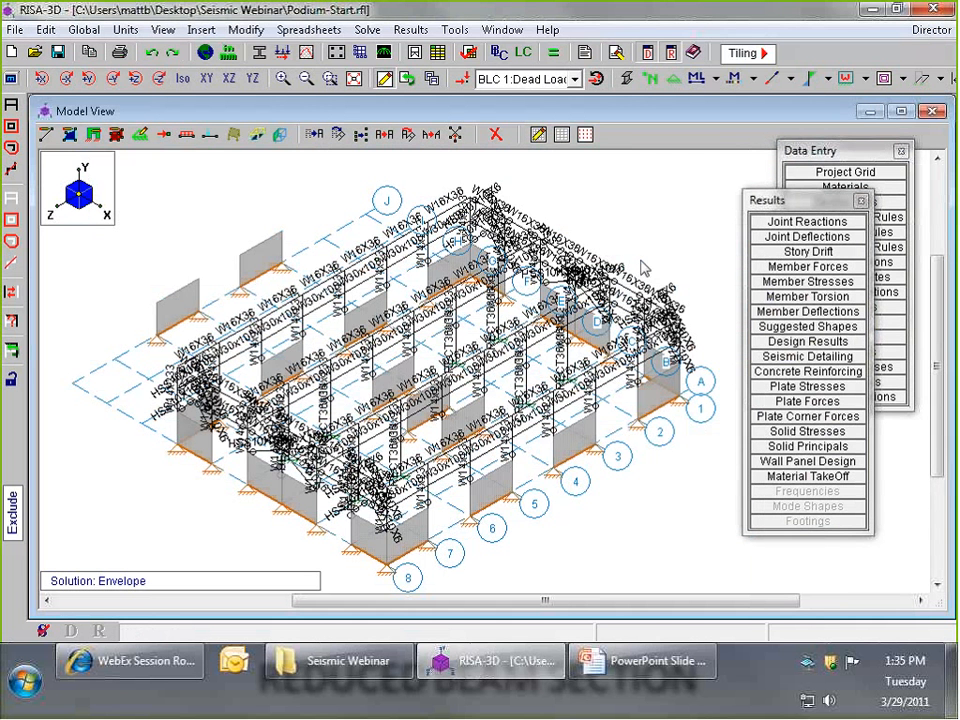
# - Color the members by their Unity (bending) code checks and inspect the frame up close
pyautogui.click(756, 80)
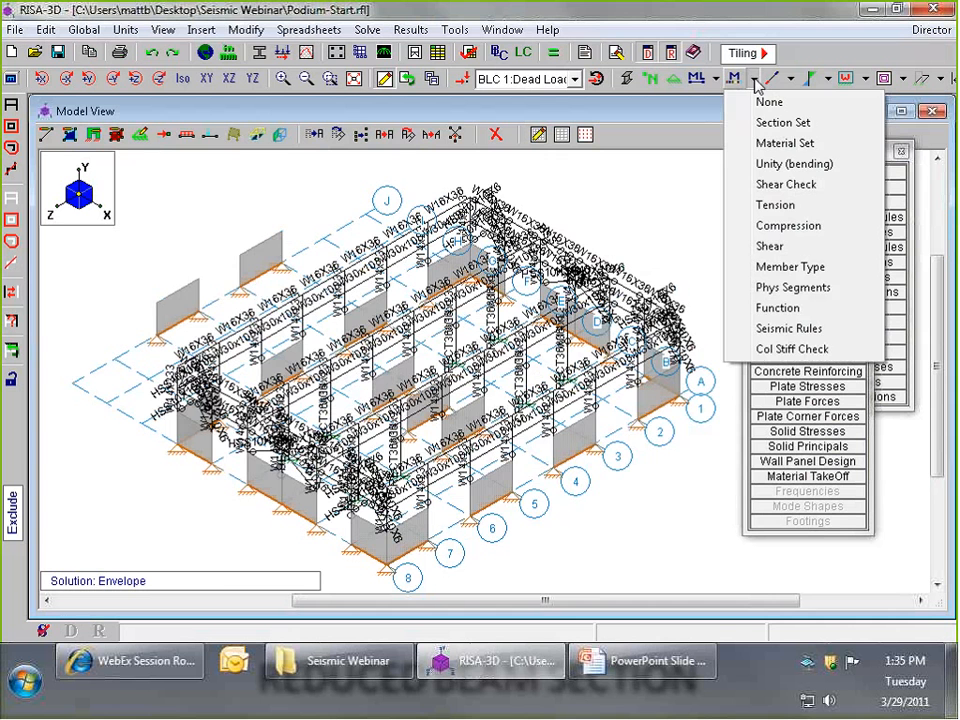
pyautogui.click(768, 164)
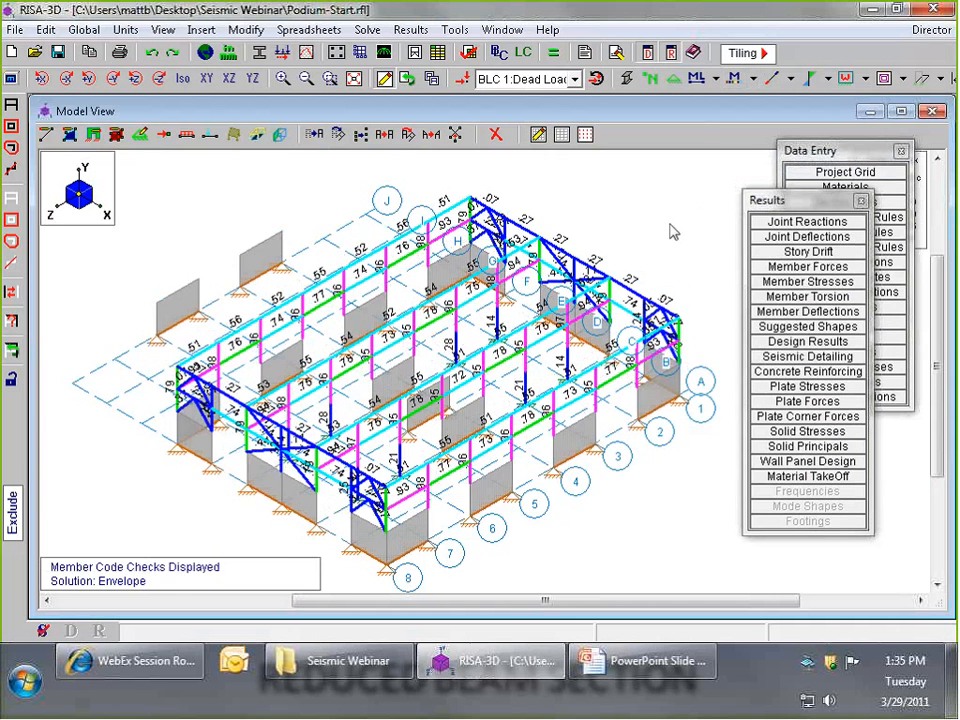
pyautogui.scroll(3, 672, 232)
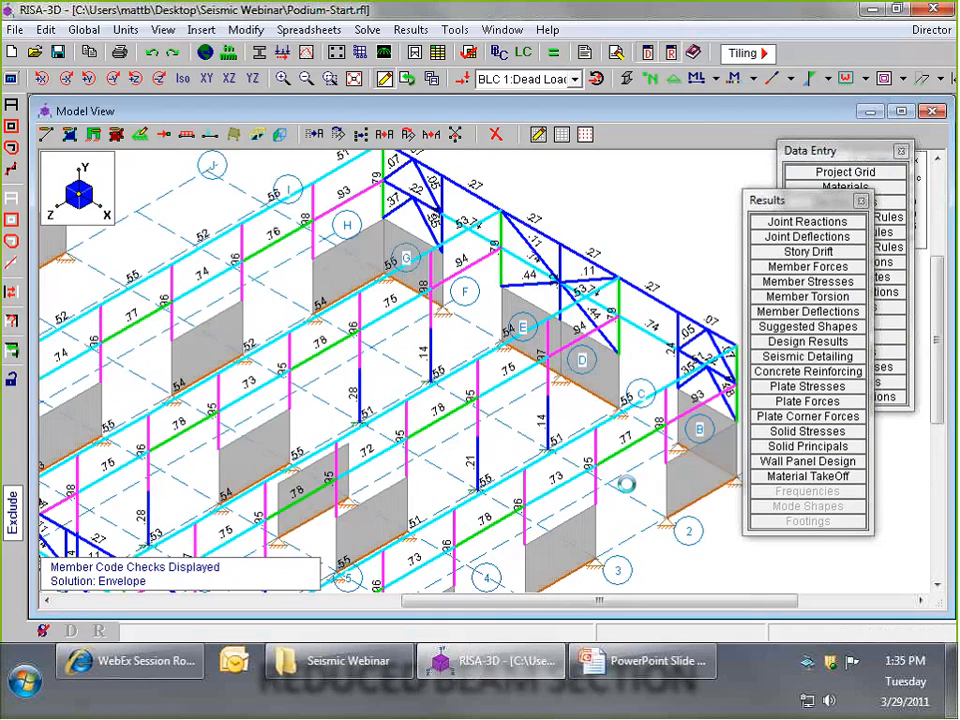
# - Inspect the color-coded member code checks across the whole frame against the code check legend
pyautogui.scroll(2, 484, 280)
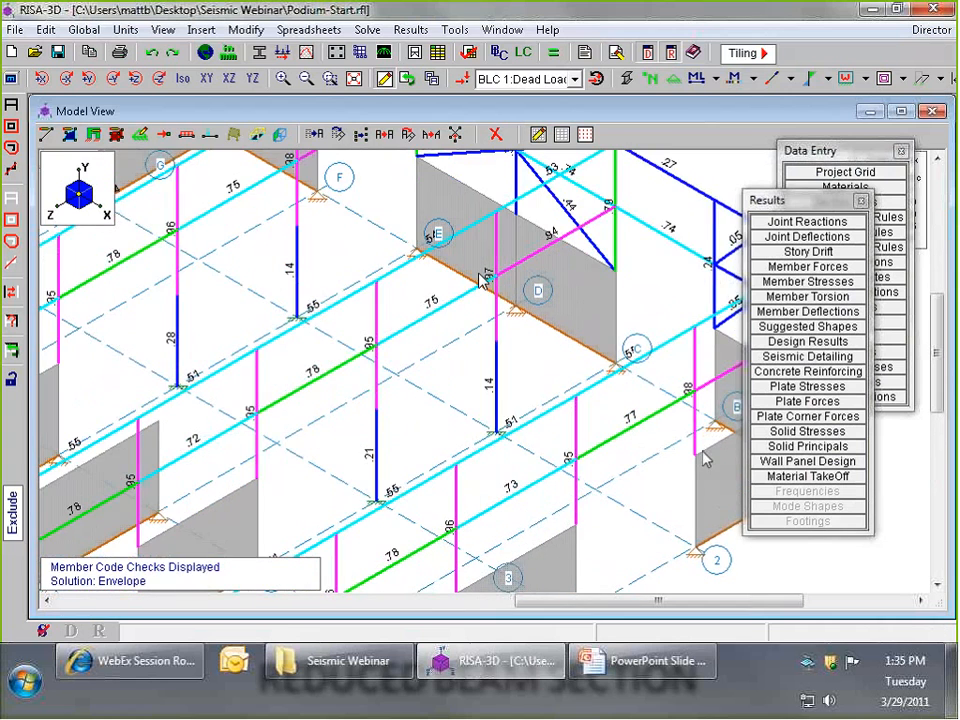
pyautogui.scroll(-4, 226, 232)
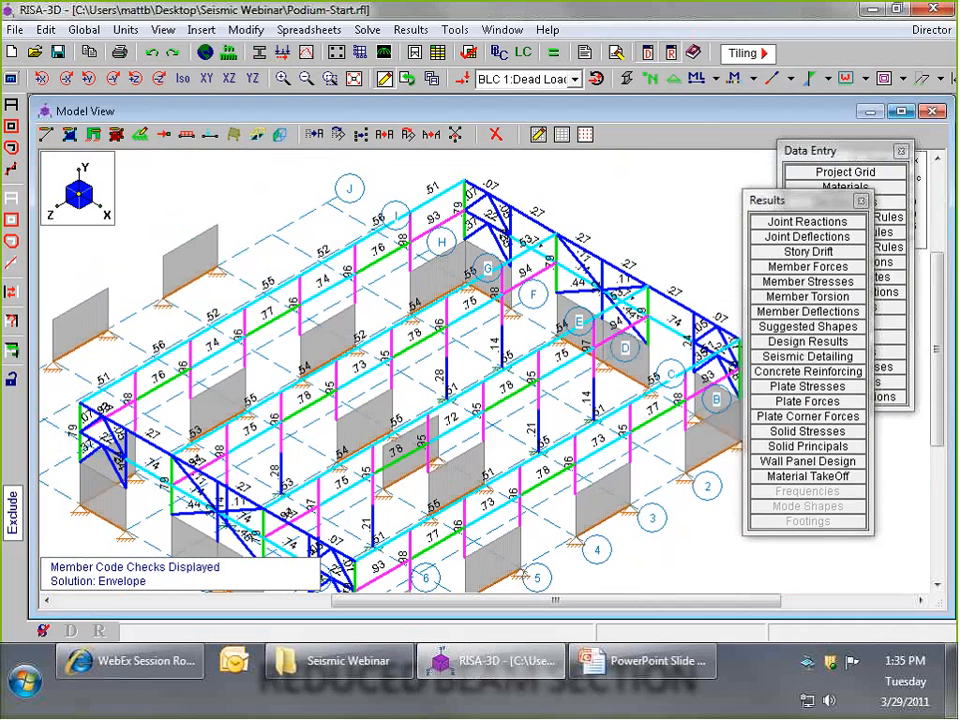
pyautogui.moveTo(847, 151); pyautogui.dragTo(846, 304)
pyautogui.moveTo(832, 200); pyautogui.dragTo(865, 283)
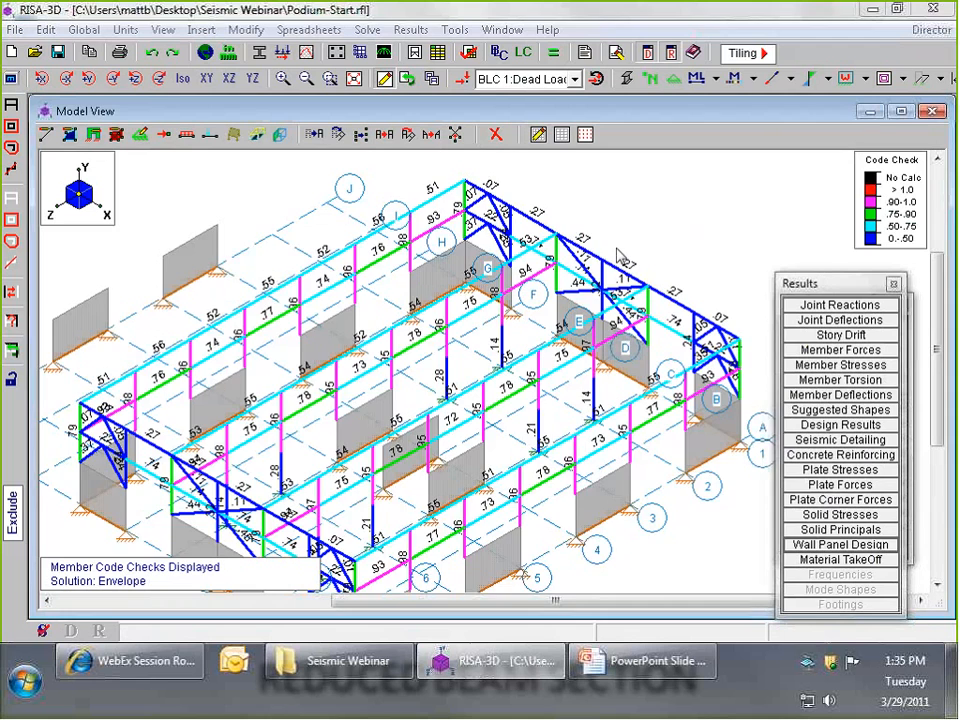
pyautogui.keyDown('shift'); pyautogui.moveTo(617, 255); pyautogui.dragTo(338, 349, button='middle'); pyautogui.keyUp('shift')
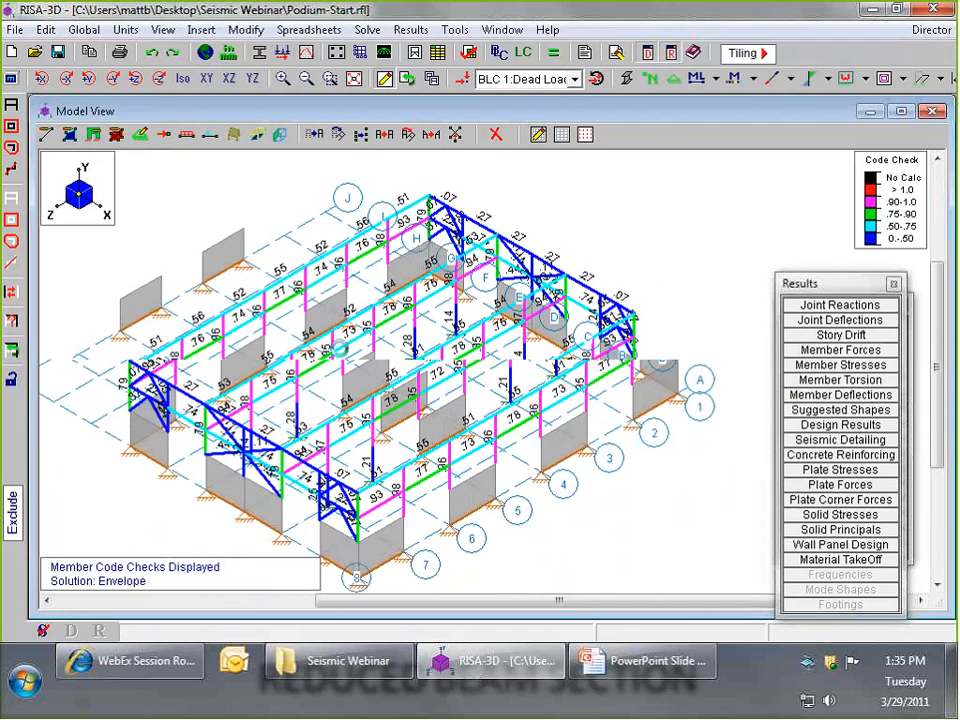
pyautogui.moveTo(818, 284); pyautogui.dragTo(767, 178)
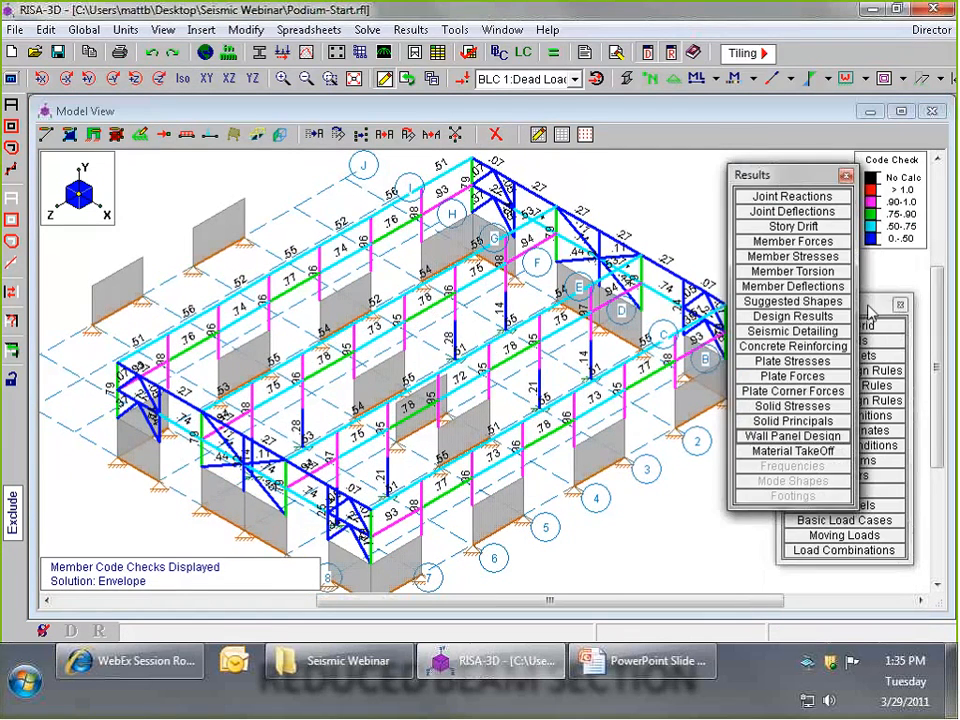
# - Open the load combinations spreadsheet and keep the results list within reach beside it
pyautogui.moveTo(868, 306); pyautogui.dragTo(873, 267)
pyautogui.click(852, 512)
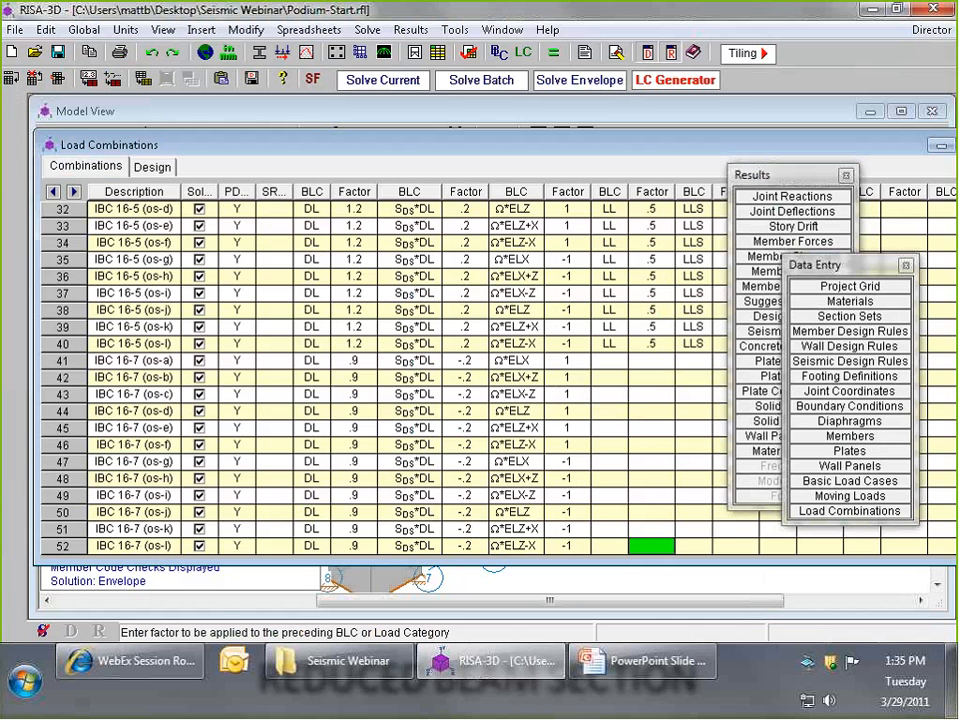
pyautogui.click(812, 180)
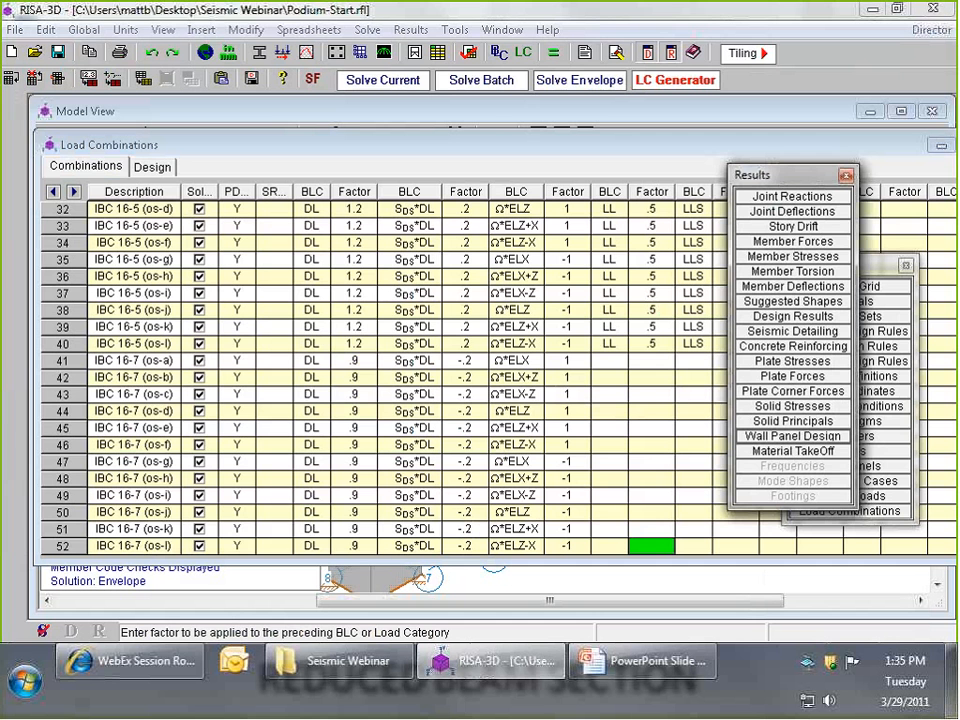
pyautogui.moveTo(801, 186); pyautogui.dragTo(846, 168)
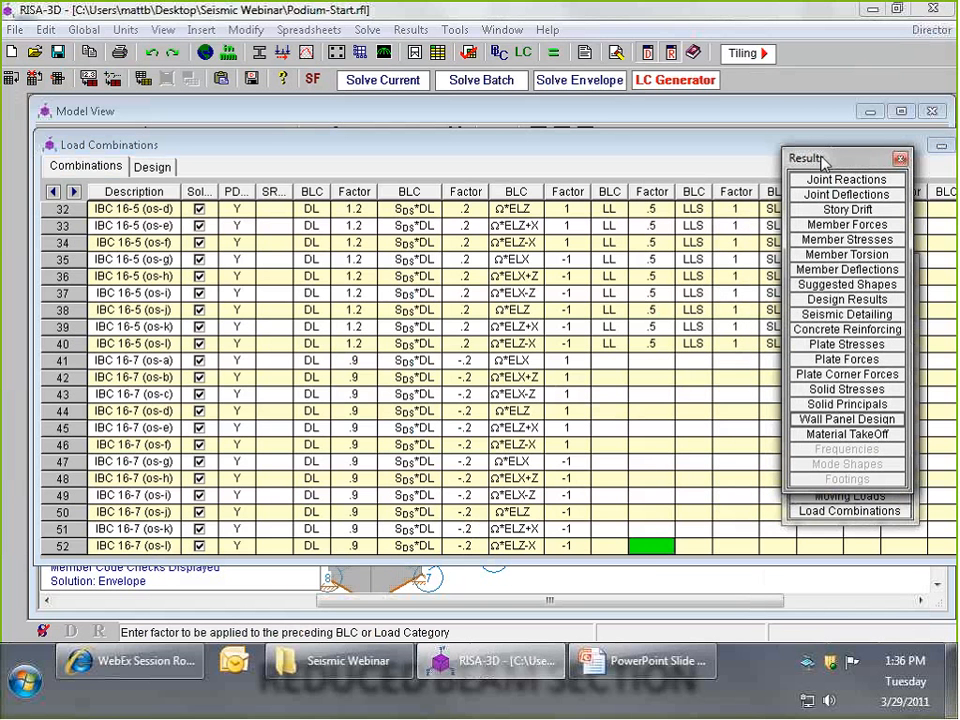
# - Open the hot rolled steel code check results and widen the Code Check and LC columns
pyautogui.click(846, 300)
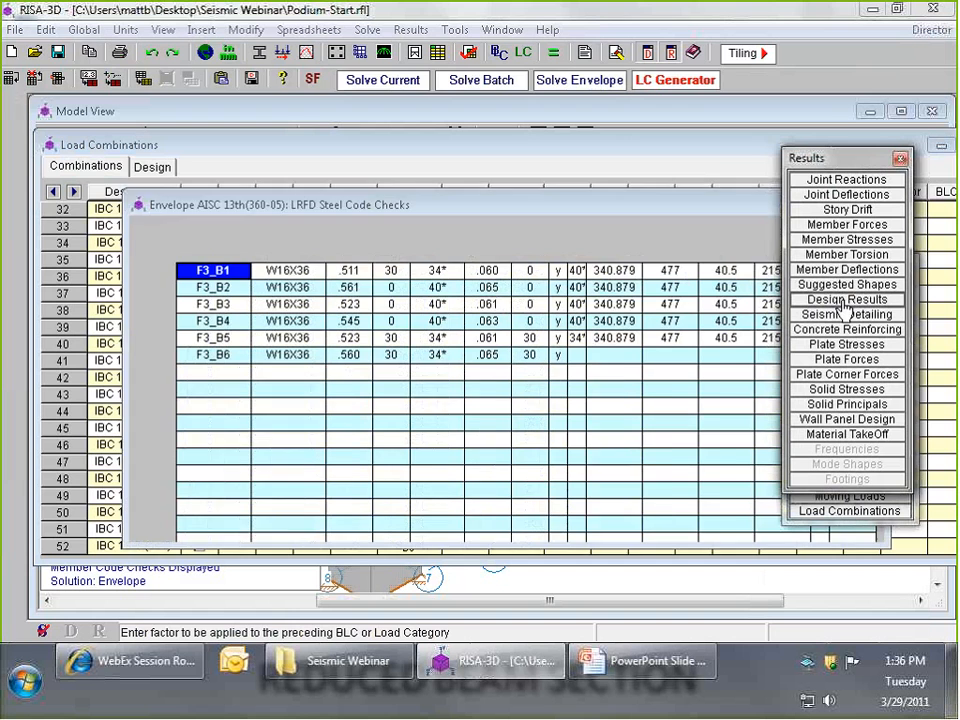
pyautogui.moveTo(469, 207); pyautogui.dragTo(399, 146)
pyautogui.click(222, 227)
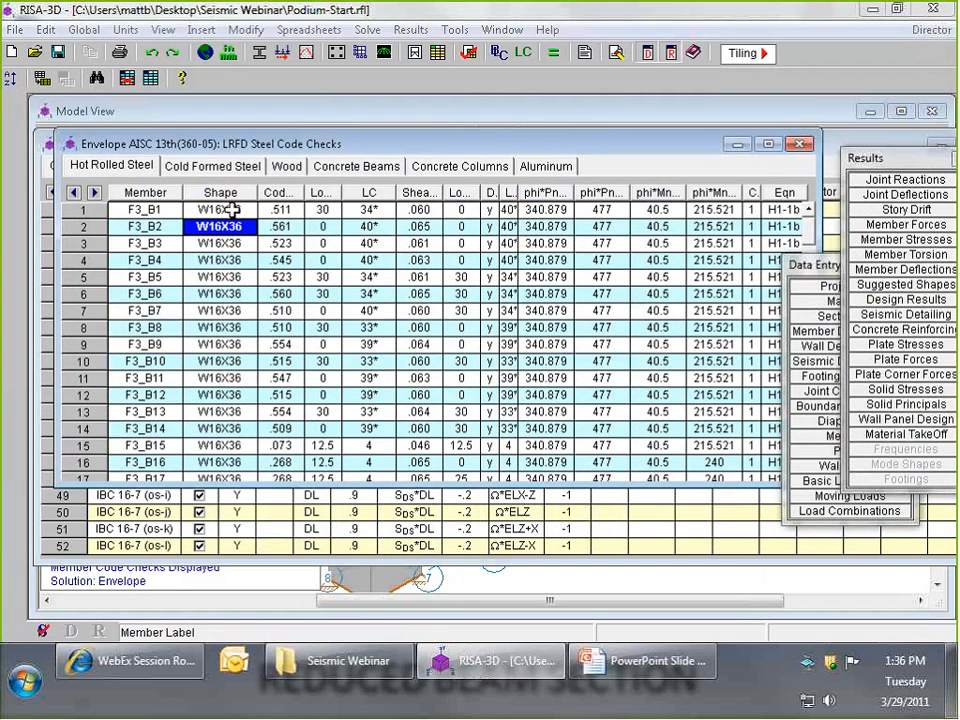
pyautogui.click(222, 210)
pyautogui.moveTo(300, 192); pyautogui.dragTo(352, 192)
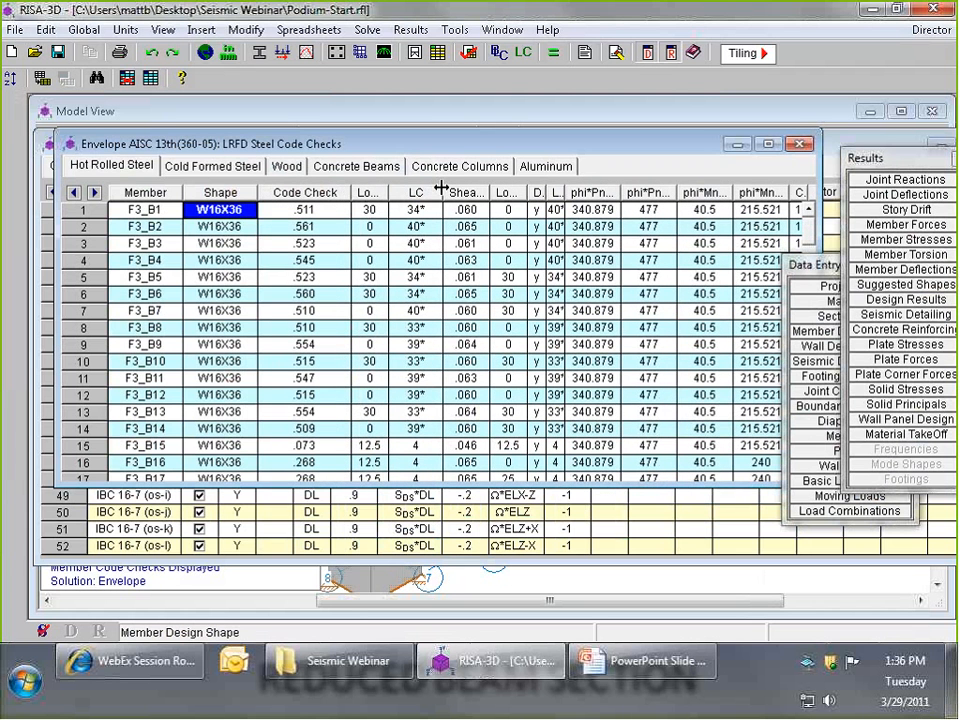
pyautogui.moveTo(440, 192); pyautogui.dragTo(446, 198)
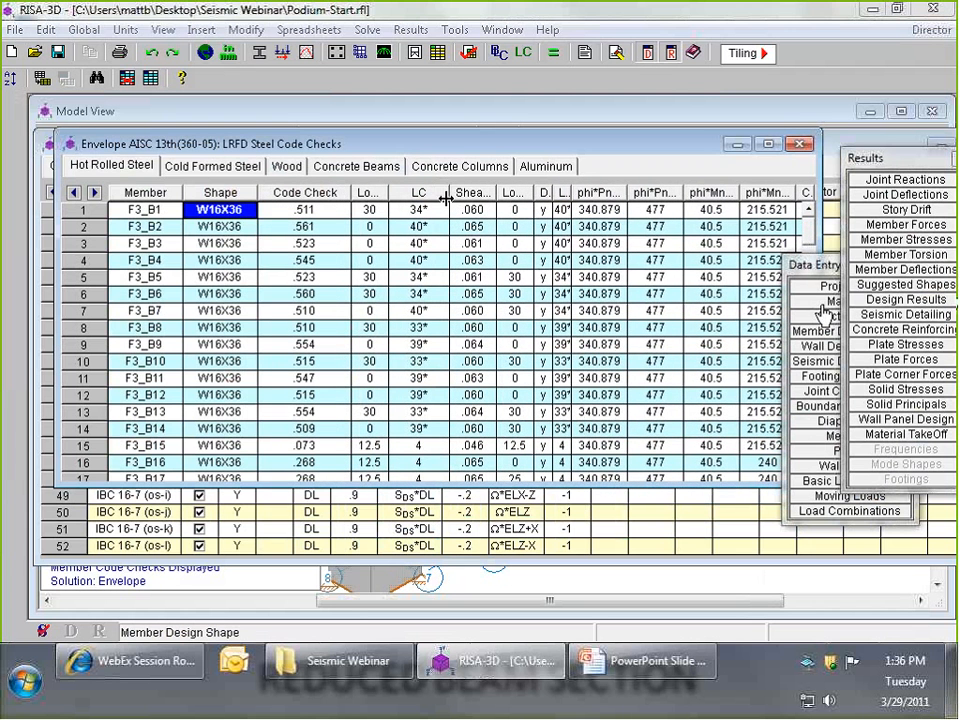
pyautogui.moveTo(814, 265); pyautogui.dragTo(848, 273)
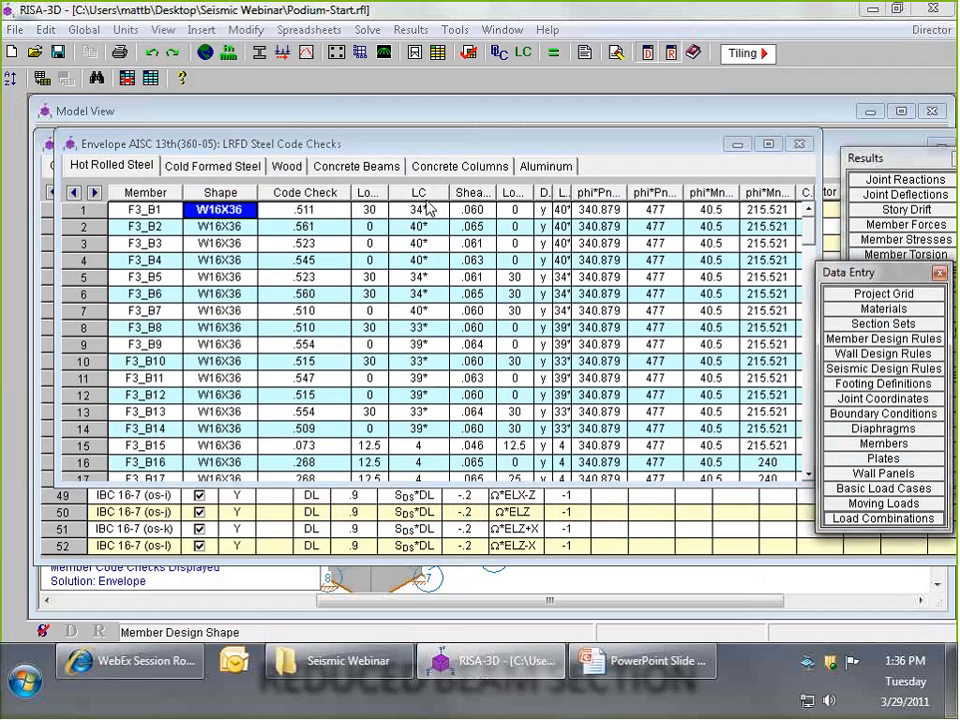
# - Copy the LC column of the steel code checks and paste it into cell A1 of a new Excel workbook
pyautogui.click(421, 197)
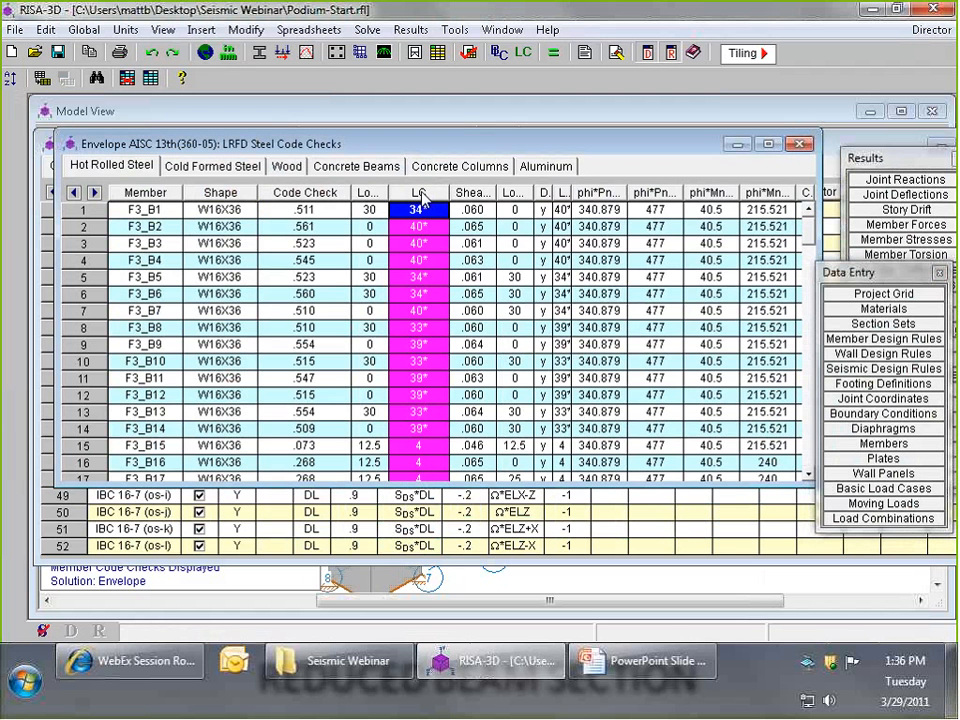
pyautogui.rightClick(420, 197)
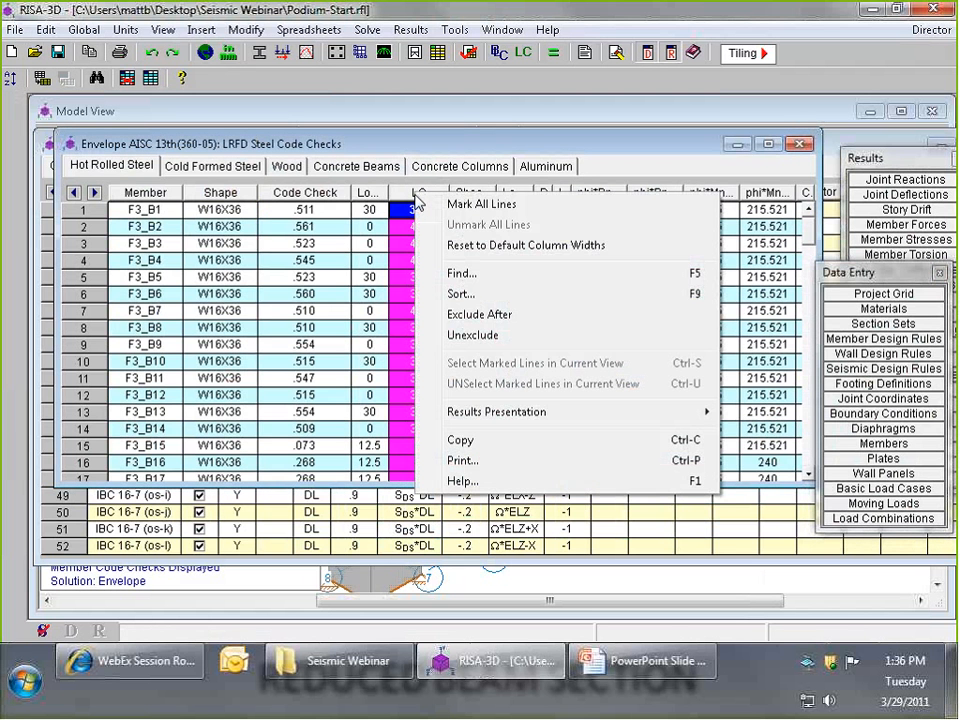
pyautogui.click(487, 449)
pyautogui.press('super')
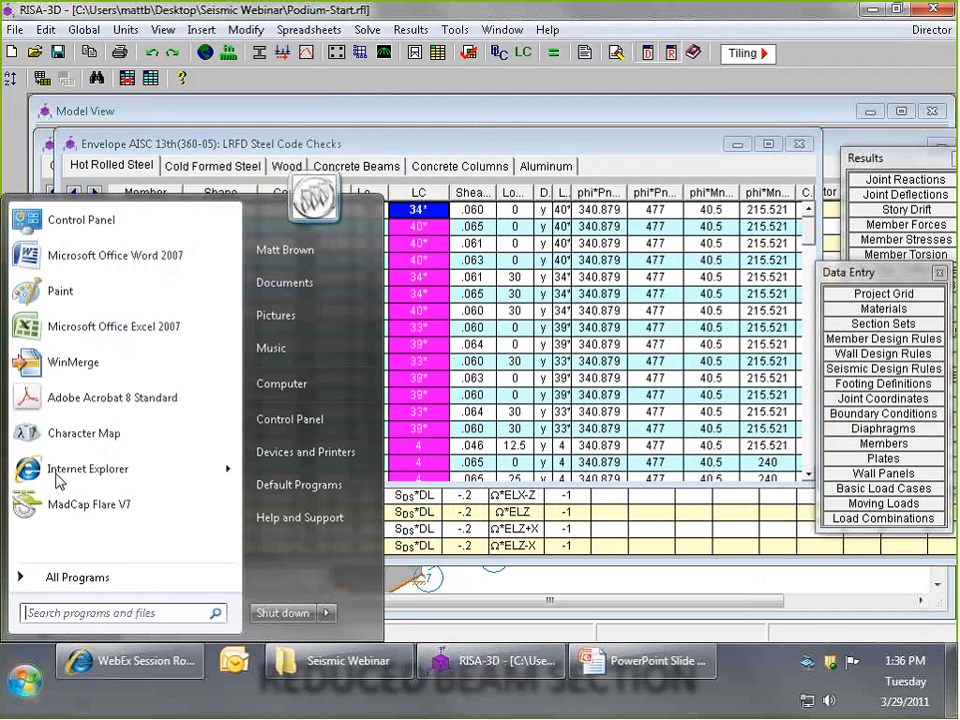
pyautogui.click(90, 328)
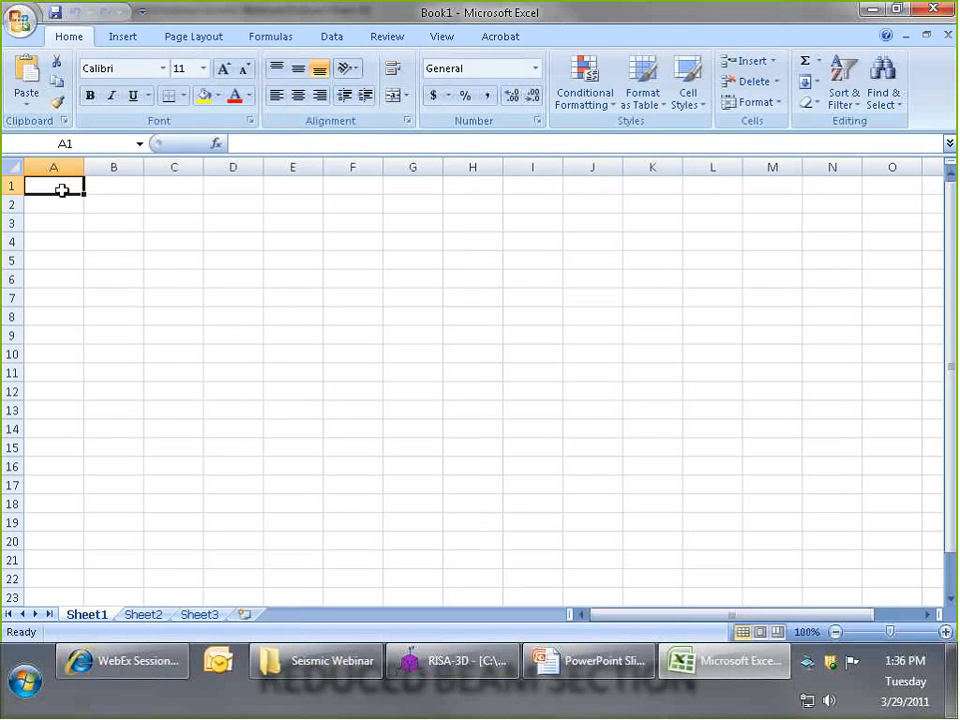
pyautogui.rightClick(61, 190)
pyautogui.click(122, 244)
pyautogui.click(128, 221)
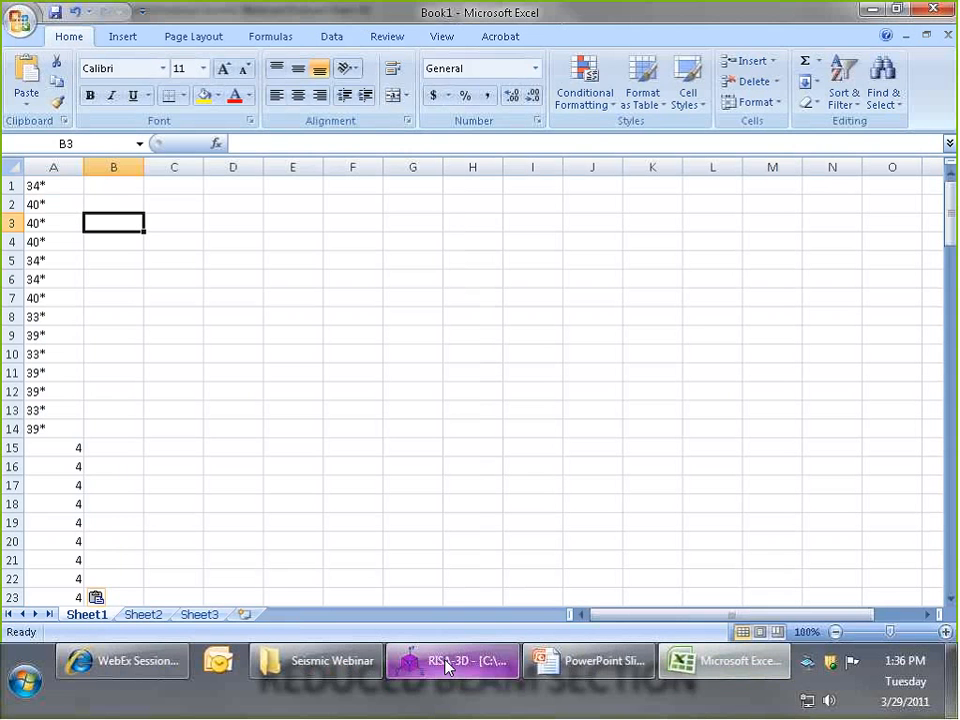
# - Sort column A from smallest to largest and remove its duplicate values
pyautogui.click(52, 167)
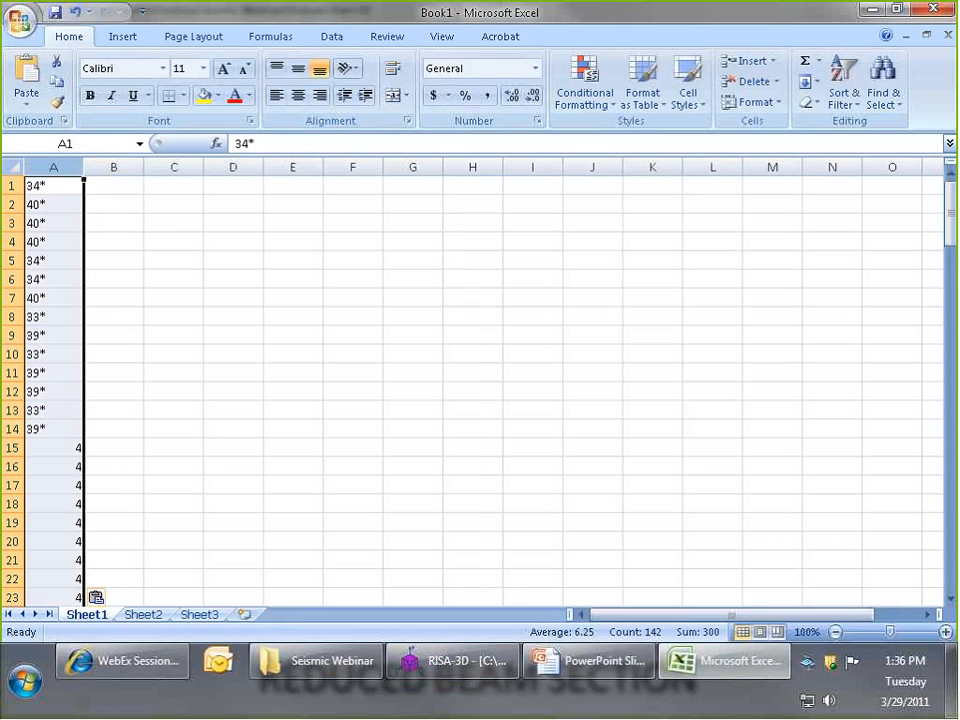
pyautogui.click(329, 40)
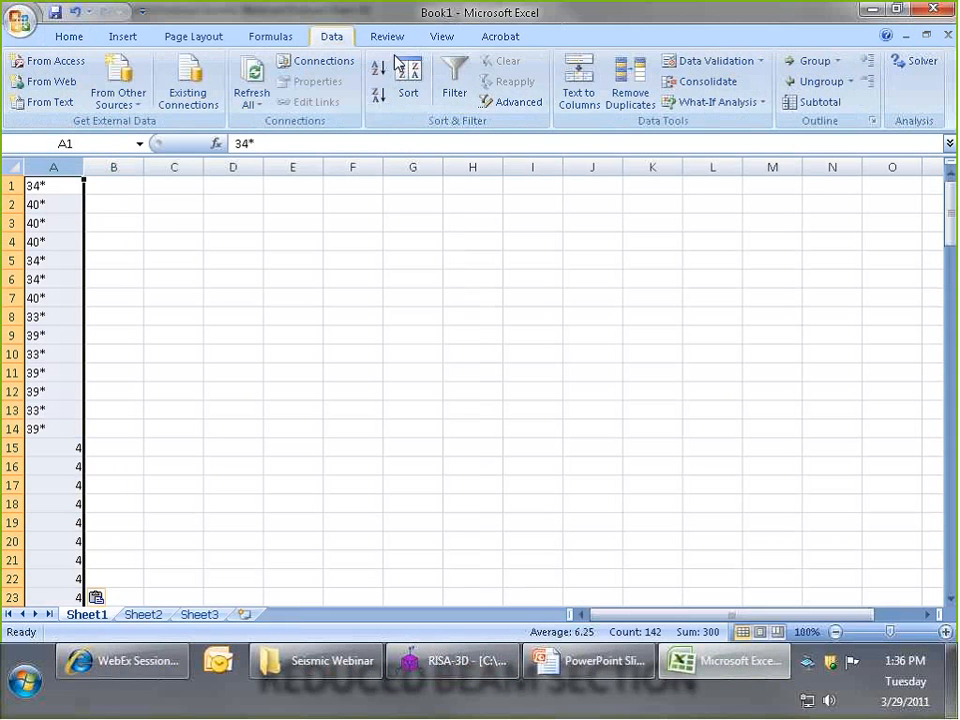
pyautogui.click(377, 72)
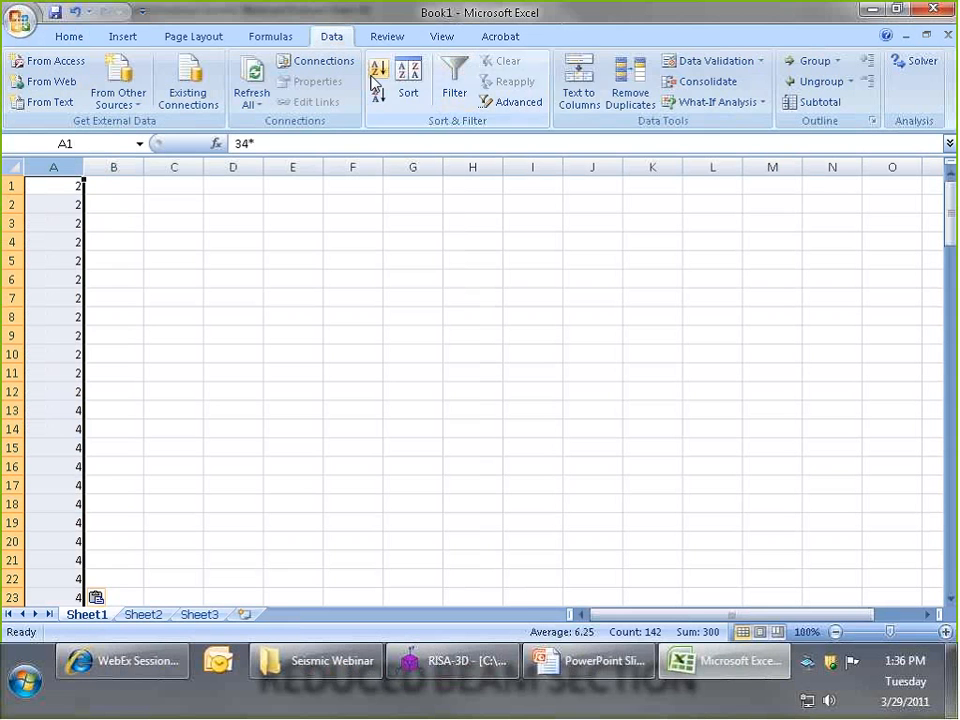
pyautogui.click(631, 88)
pyautogui.click(634, 616)
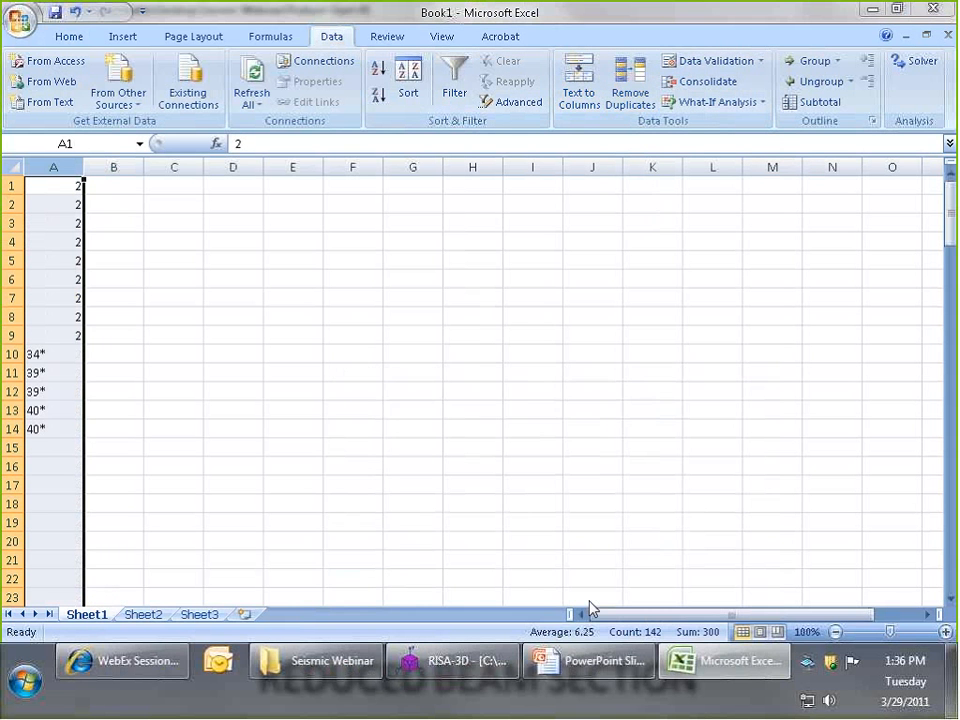
pyautogui.click(495, 381)
# - Remove the duplicates left among the asterisked load combination numbers in A7:A14
pyautogui.moveTo(36, 428); pyautogui.dragTo(21, 300)
pyautogui.click(634, 78)
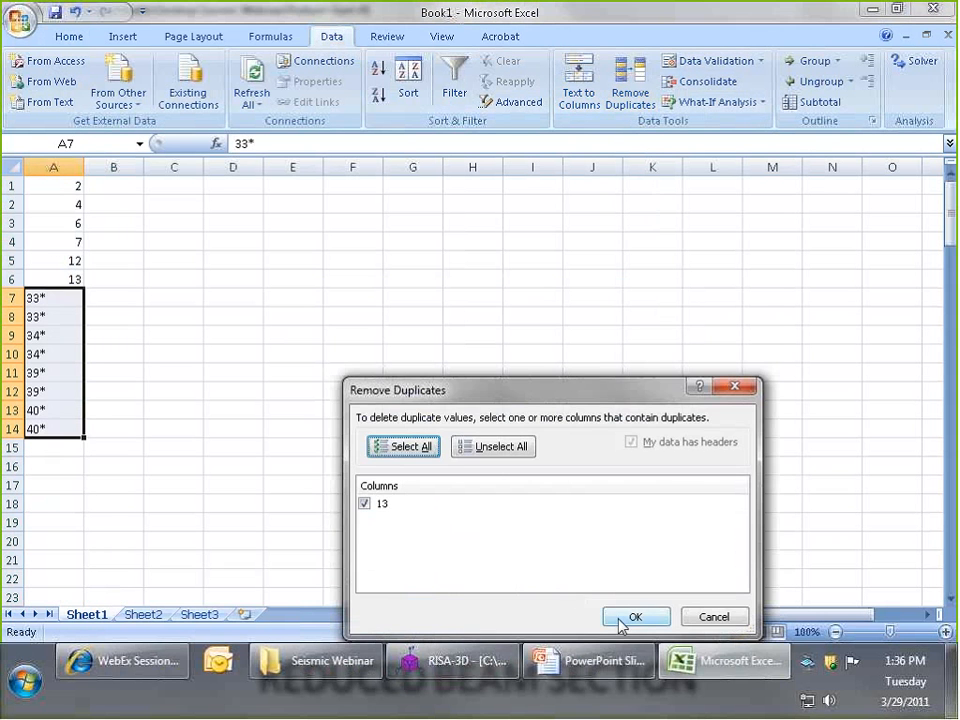
pyautogui.click(621, 622)
pyautogui.press('Return')
pyautogui.click(156, 389)
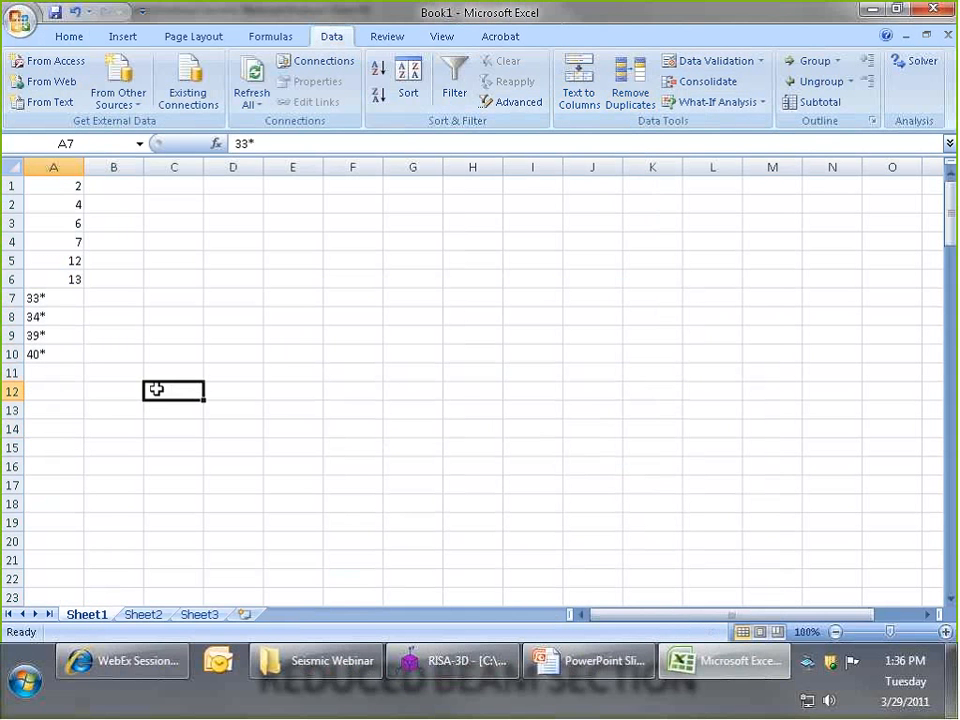
# - Review the reduced list of governing load combinations and move the Excel window clear of RISA-3D
pyautogui.moveTo(60, 362); pyautogui.dragTo(70, 189)
pyautogui.click(112, 207)
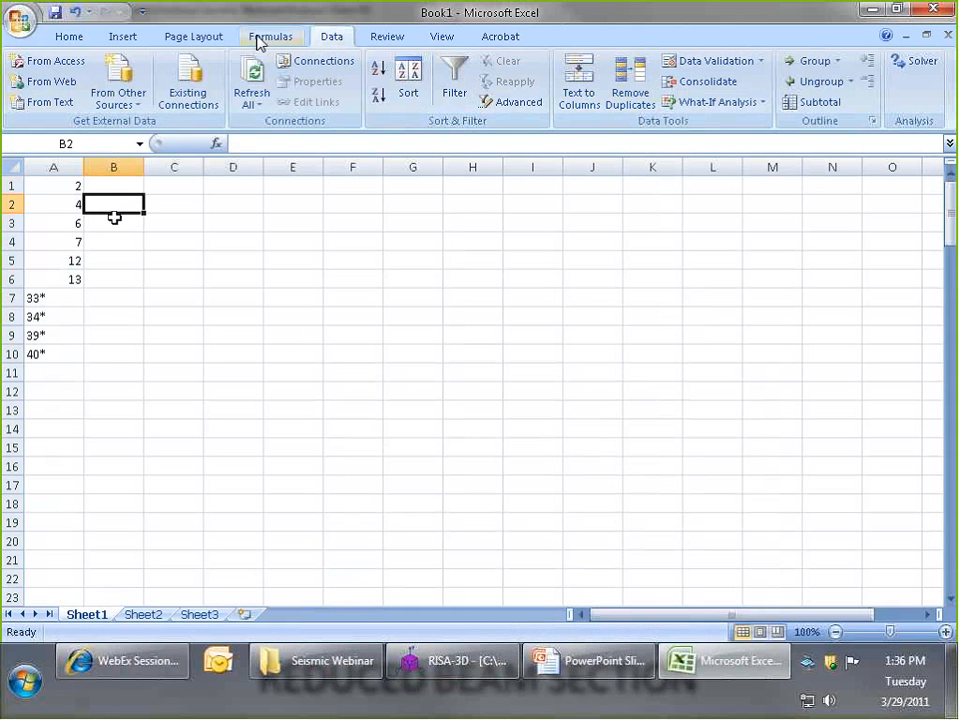
pyautogui.click(60, 186)
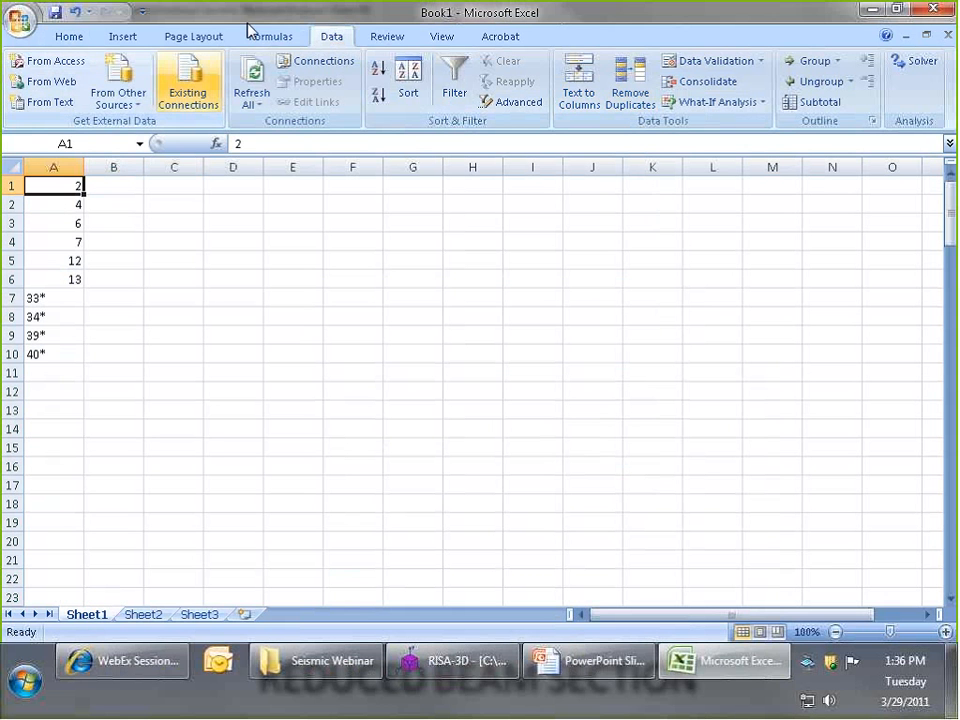
pyautogui.doubleClick(457, 19)
pyautogui.moveTo(461, 19); pyautogui.dragTo(959, 44)
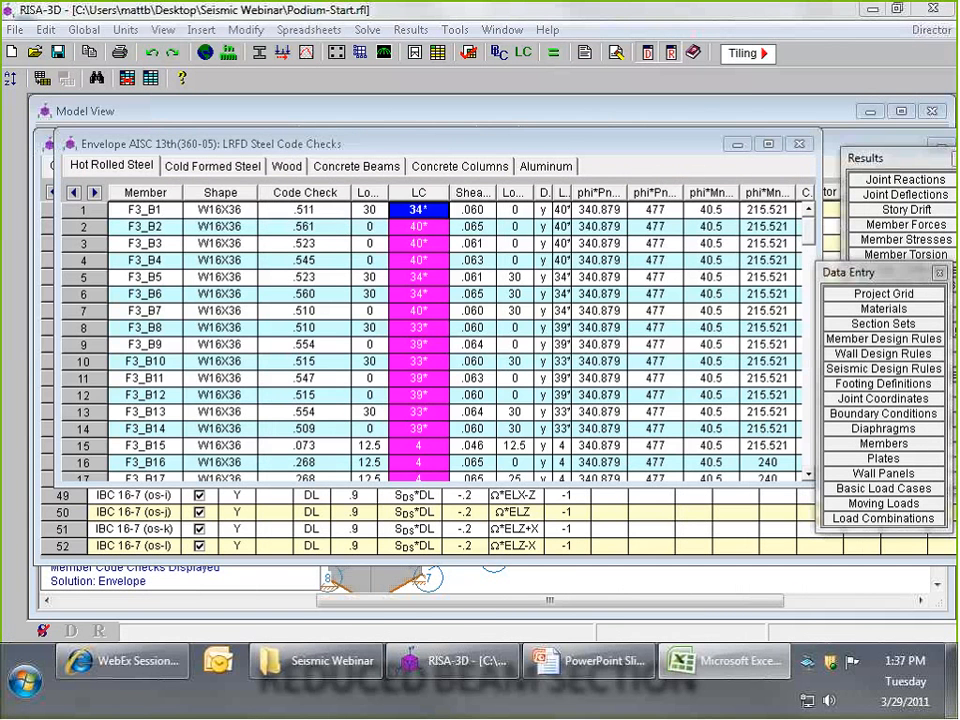
# - Switch to the RISA-3D load combinations and clear the Solve flag for every combination with a blank block fill
pyautogui.click(500, 534)
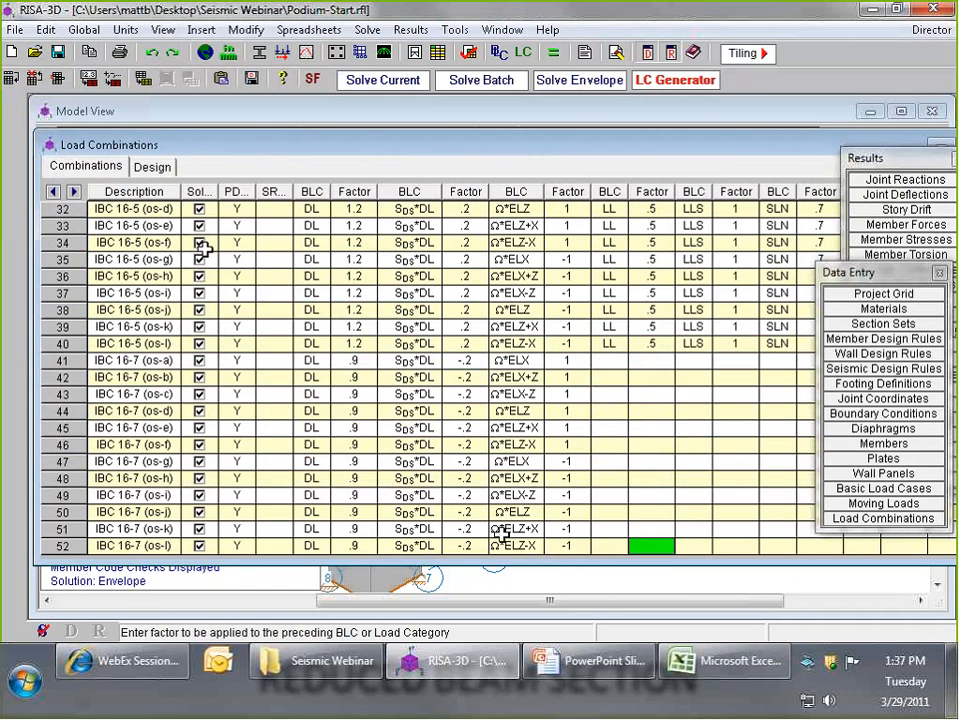
pyautogui.moveTo(217, 190); pyautogui.dragTo(242, 189)
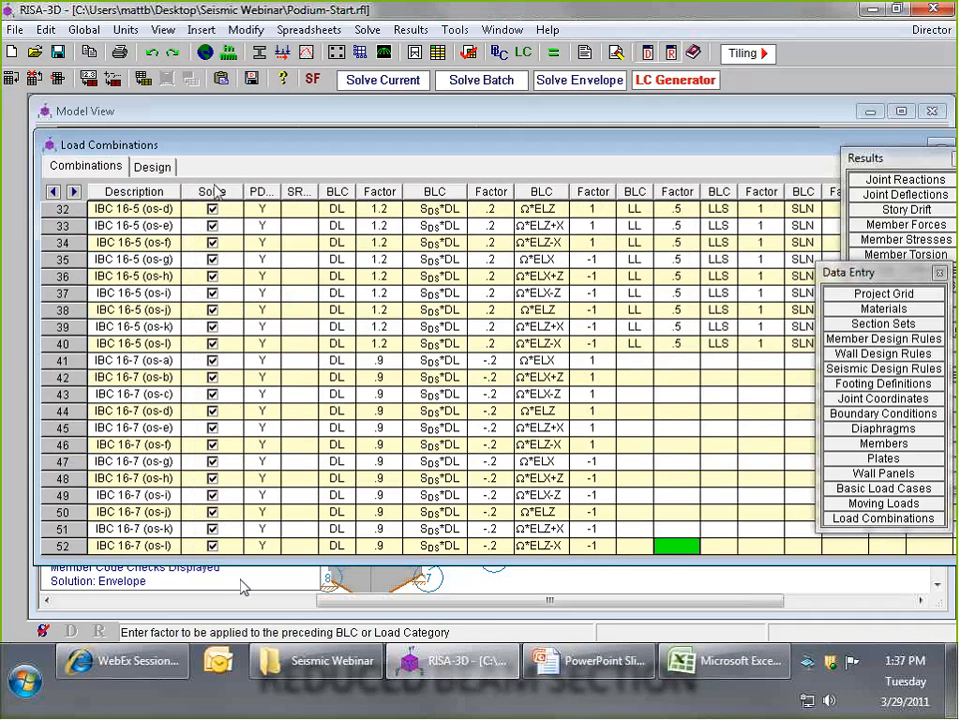
pyautogui.click(229, 194)
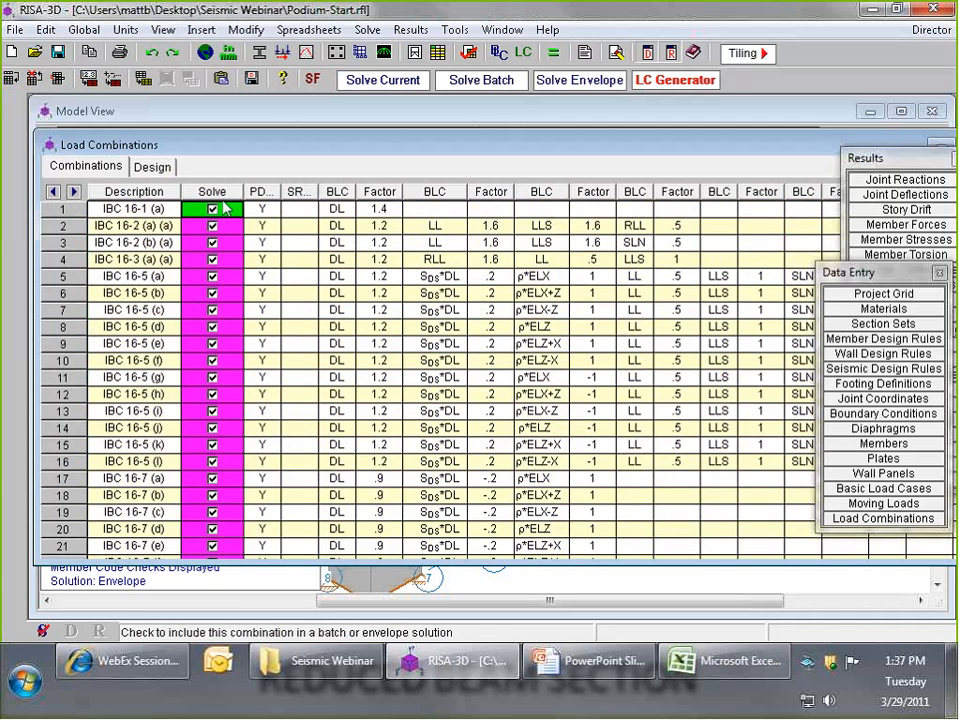
pyautogui.rightClick(225, 207)
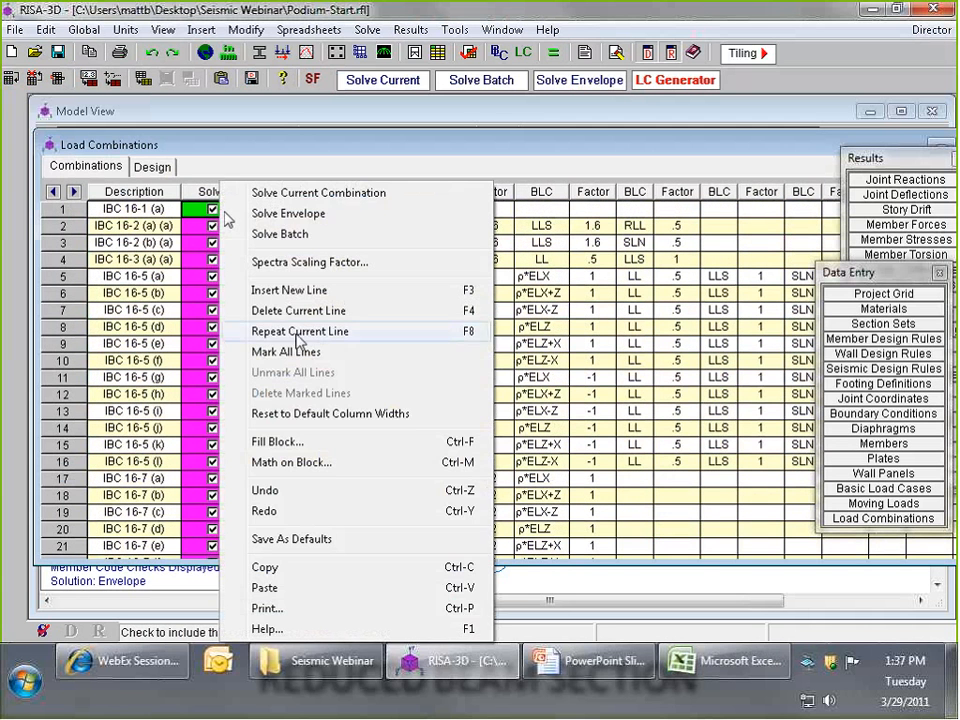
pyautogui.click(296, 445)
pyautogui.press('Return')
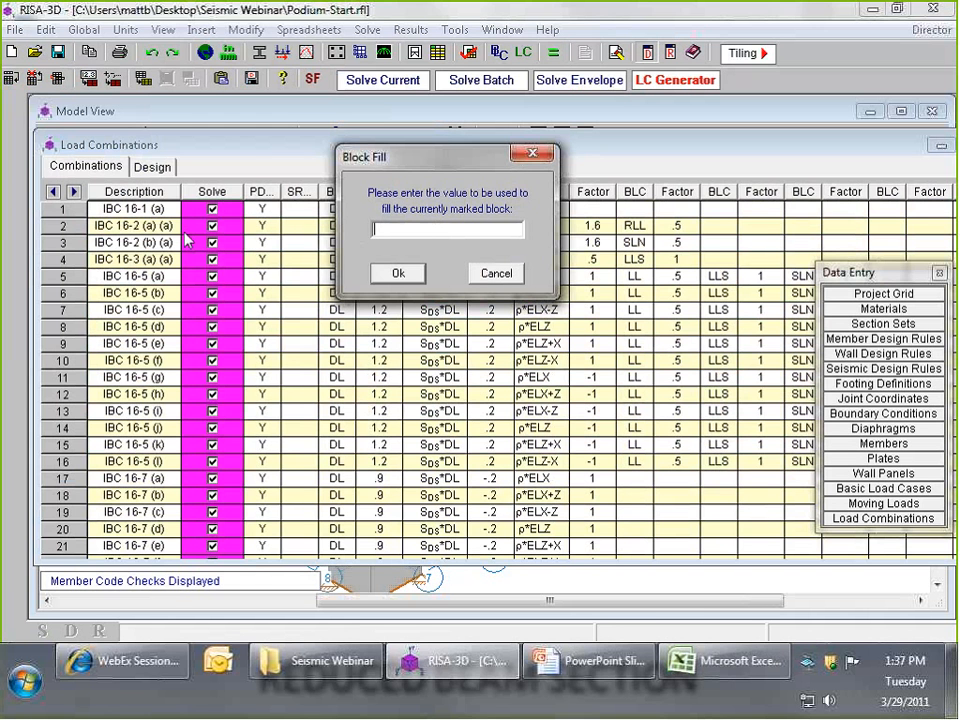
pyautogui.click(388, 275)
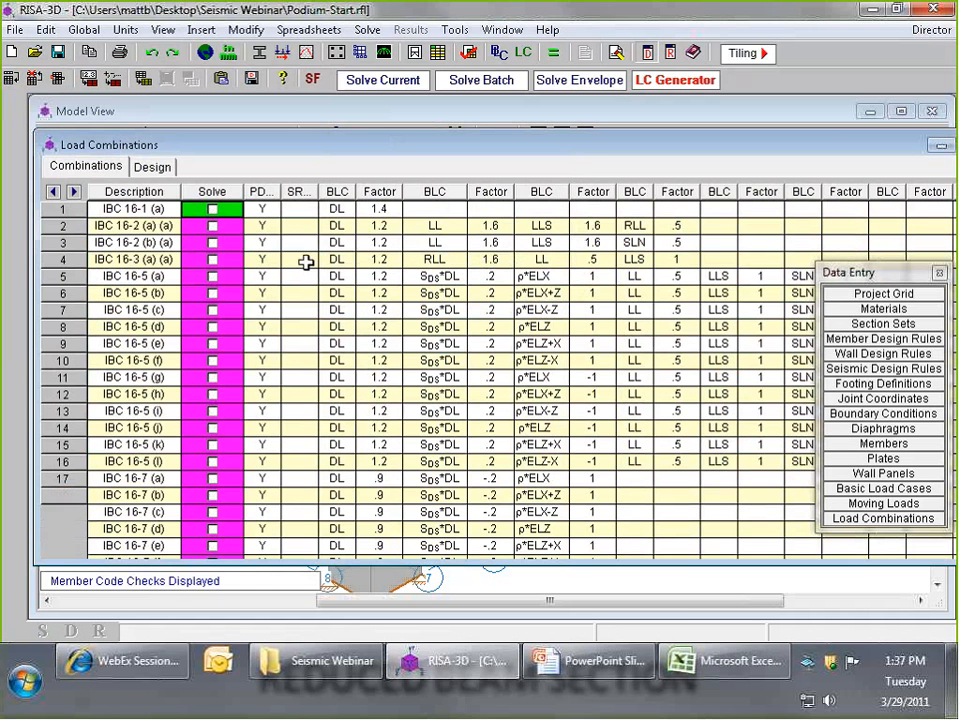
pyautogui.click(718, 243)
pyautogui.press('Up')
pyautogui.press('Up')
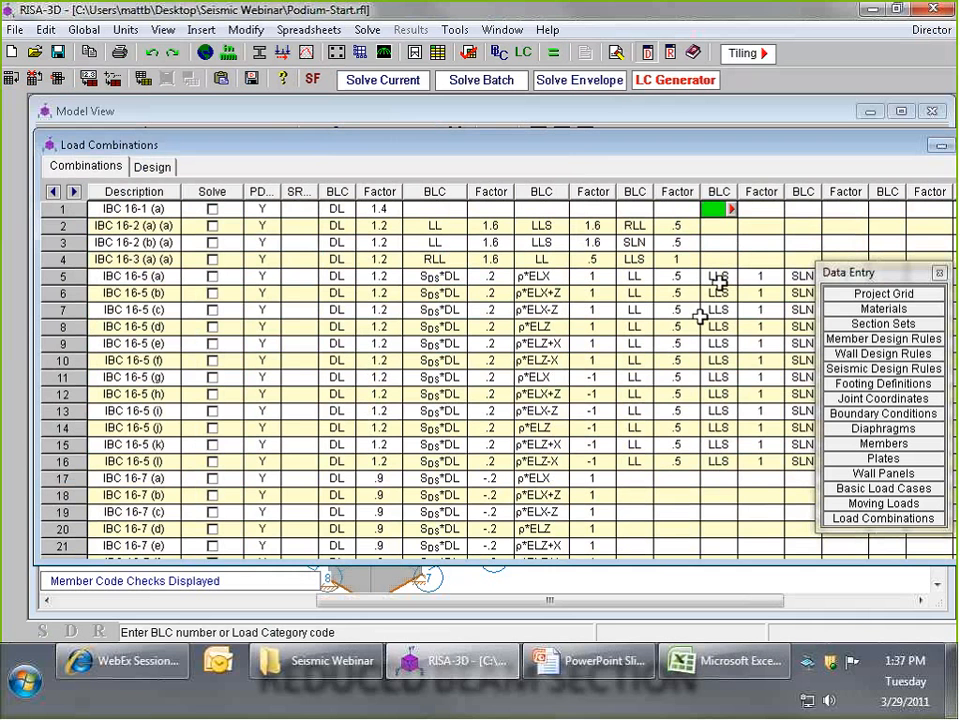
pyautogui.moveTo(722, 147); pyautogui.dragTo(774, 147)
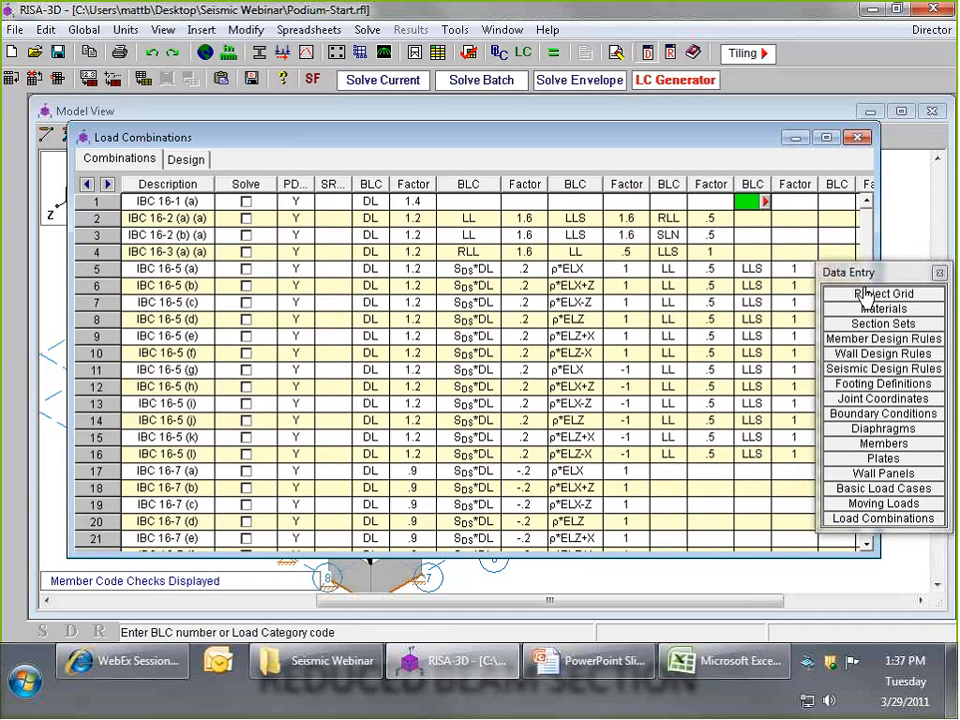
# - Mark load combinations 2, 4, 6, 7, 12 and 13 to be included in the solution
pyautogui.click(726, 661)
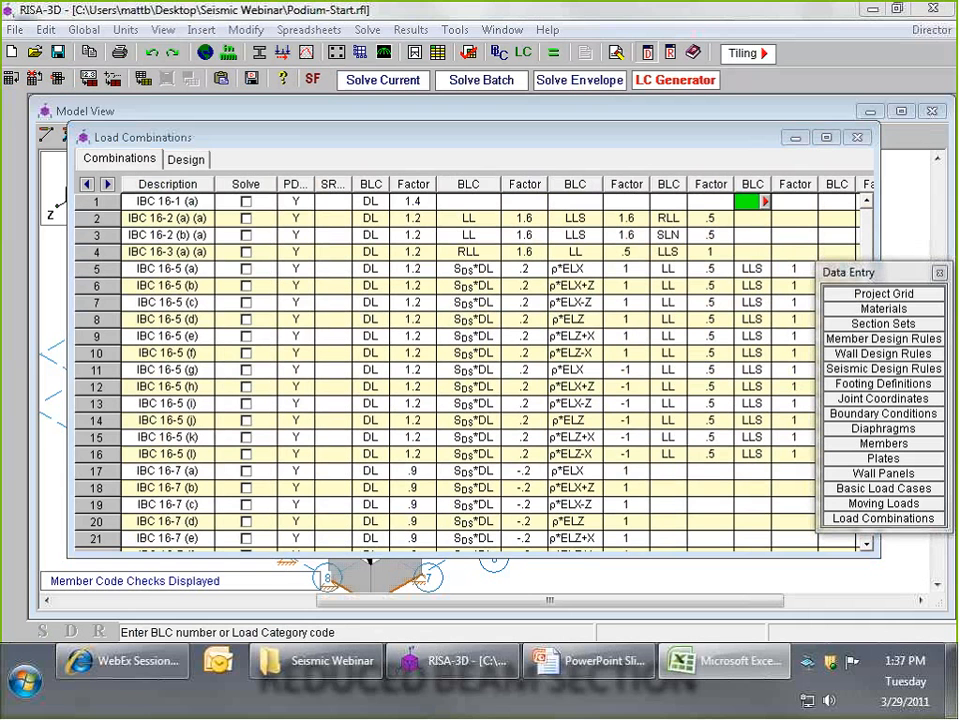
pyautogui.click(246, 218)
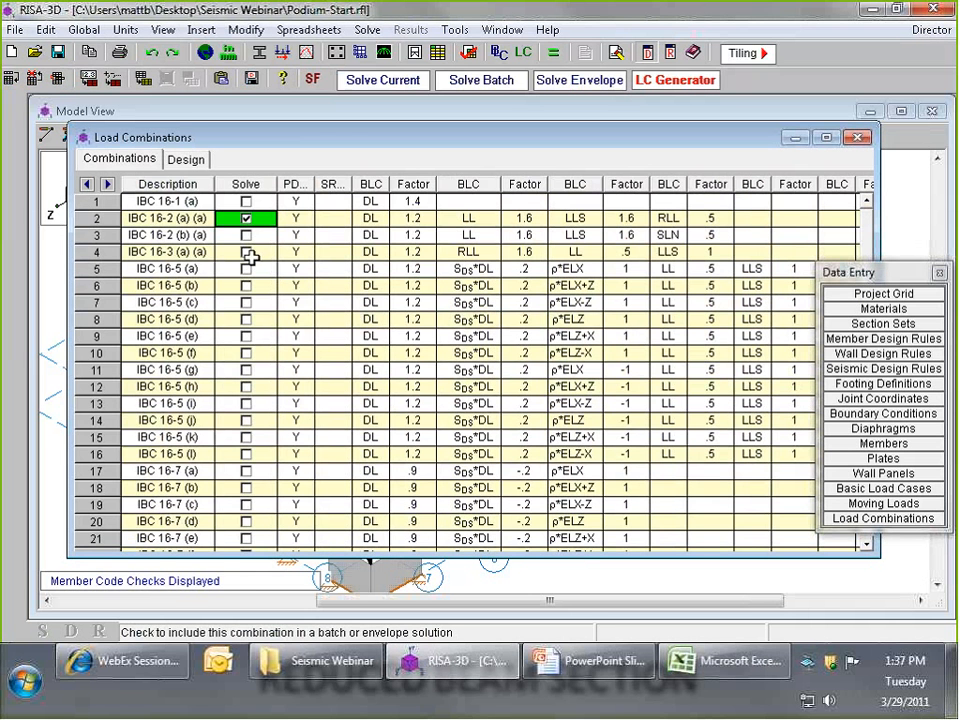
pyautogui.click(246, 252)
pyautogui.click(246, 286)
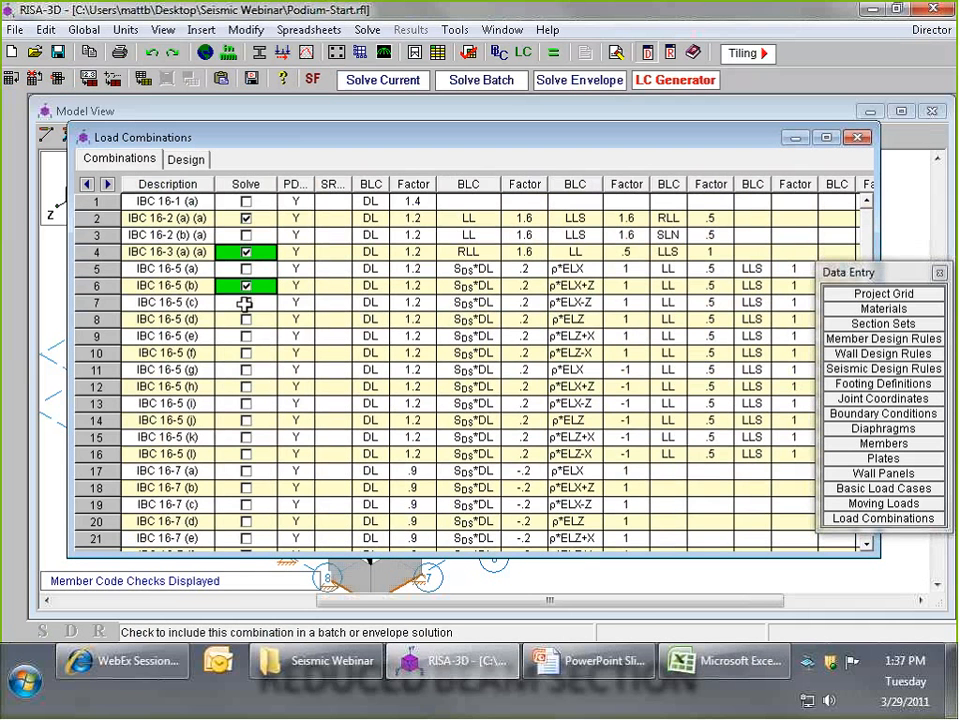
pyautogui.click(245, 303)
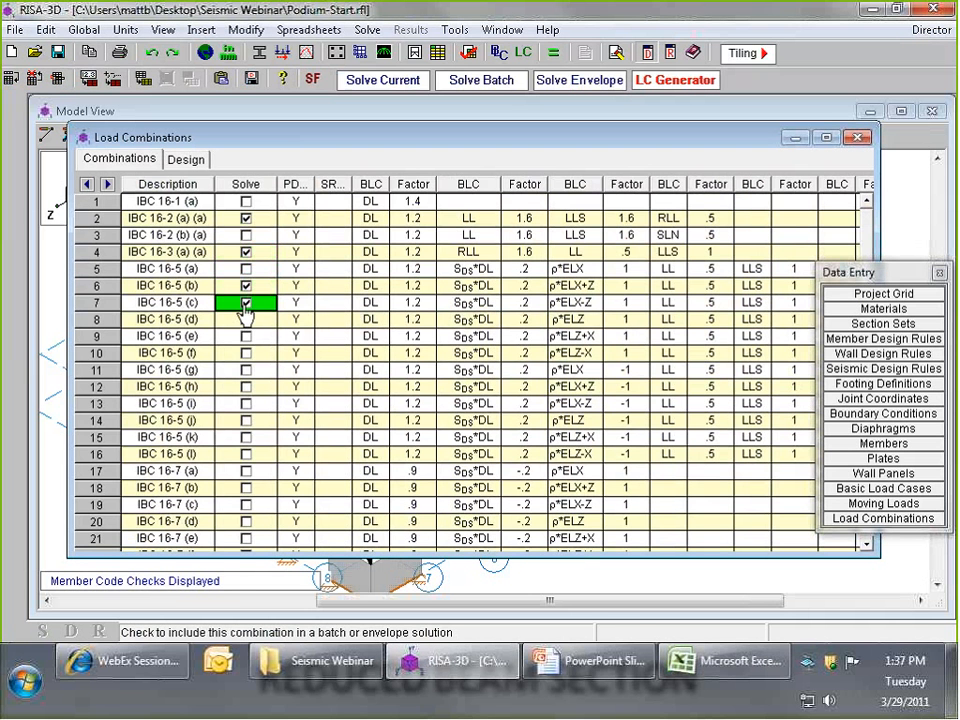
pyautogui.click(246, 387)
pyautogui.click(246, 403)
# - Mark the overstrength load combinations 33, 34, 39 and 40 for solving and check the selection
pyautogui.moveTo(868, 272); pyautogui.dragTo(866, 471)
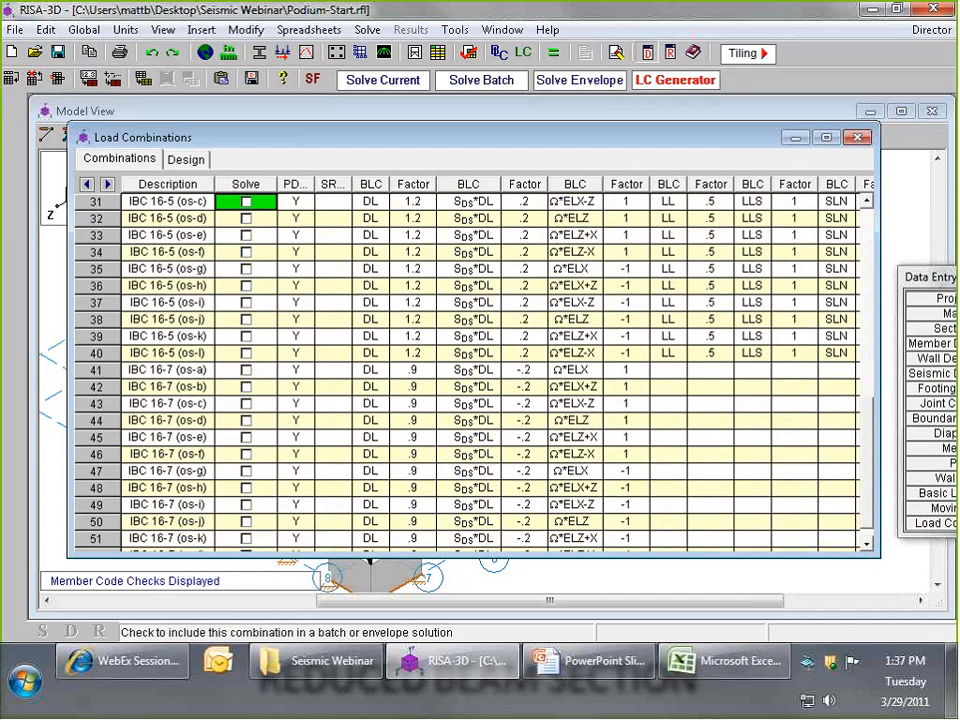
pyautogui.click(246, 235)
pyautogui.click(248, 252)
pyautogui.click(246, 336)
pyautogui.click(246, 352)
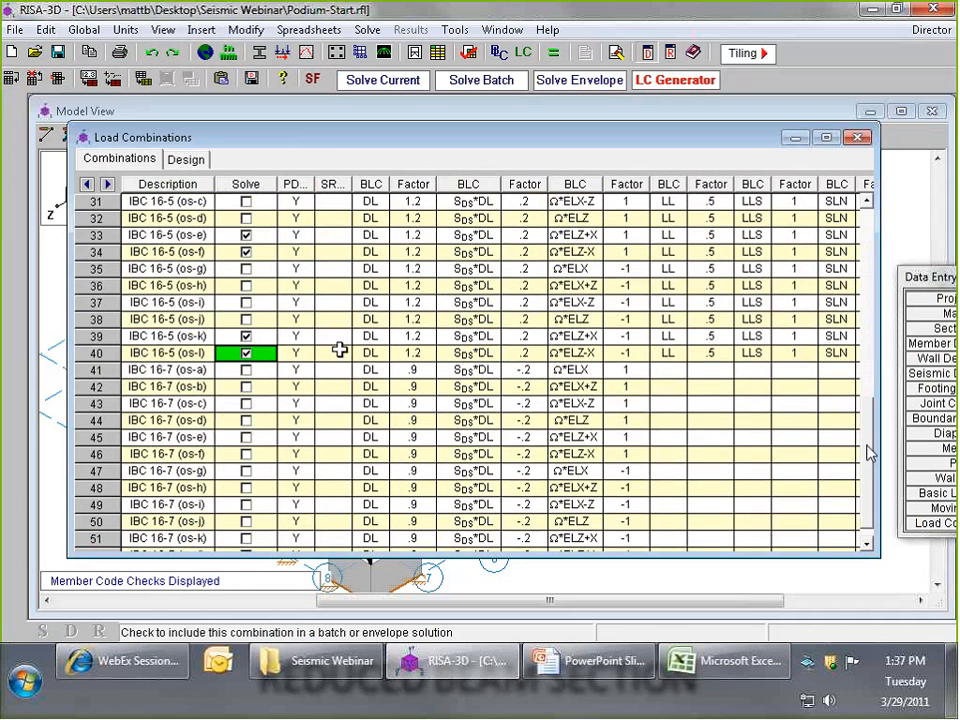
pyautogui.moveTo(868, 453); pyautogui.dragTo(858, 386)
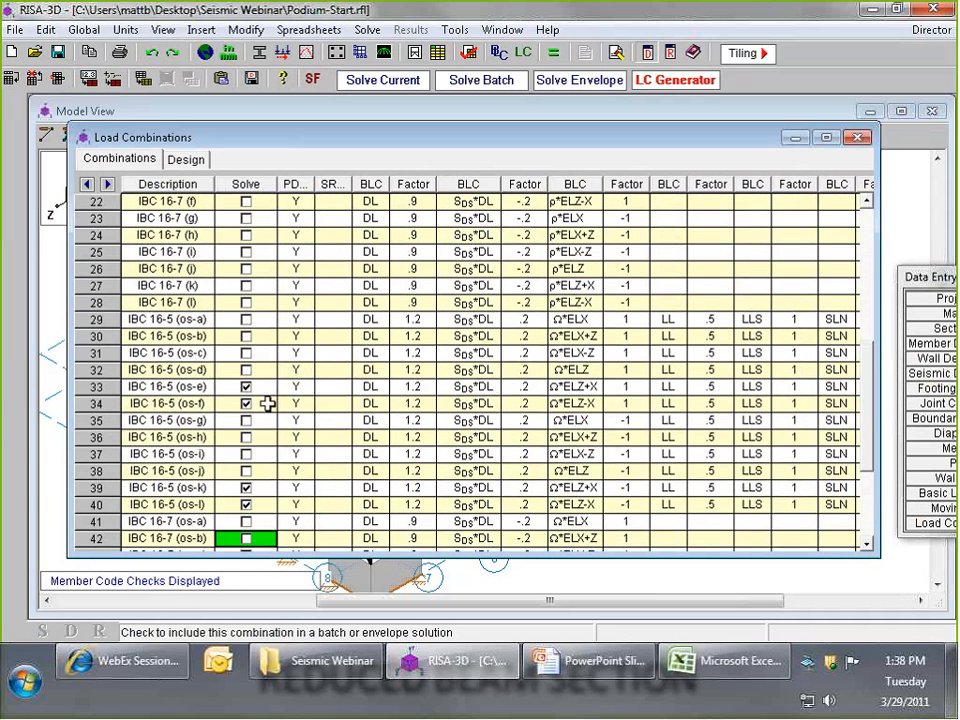
# - Run a batch solution of the marked load combinations and bring the model view with its member code checks to the front
pyautogui.click(498, 85)
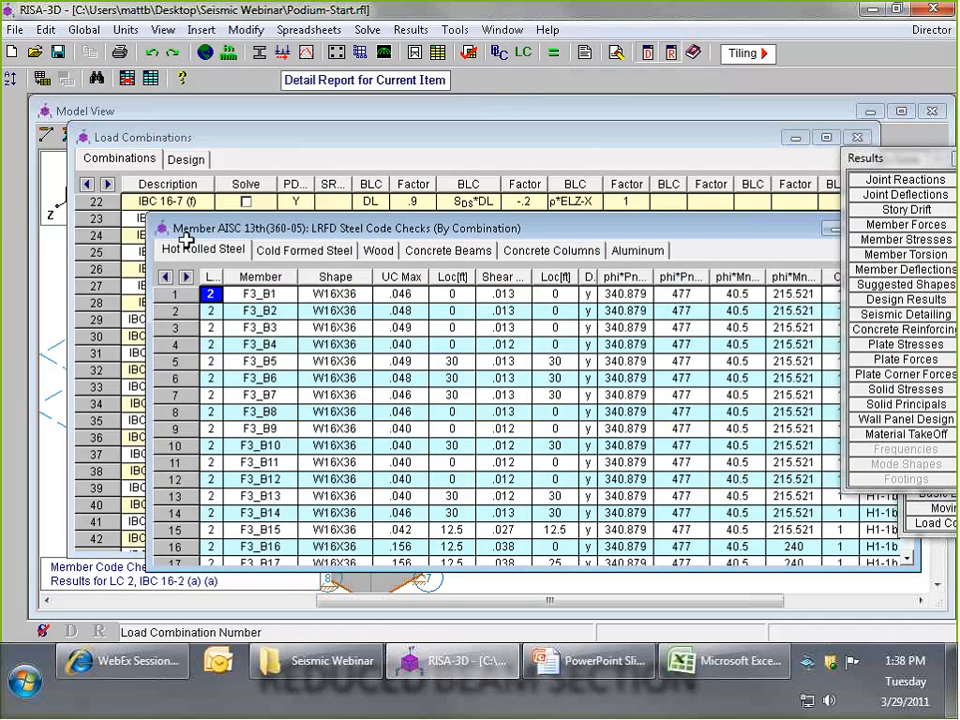
pyautogui.moveTo(434, 228); pyautogui.dragTo(357, 220)
pyautogui.click(48, 272)
pyautogui.scroll(-2, 254, 352)
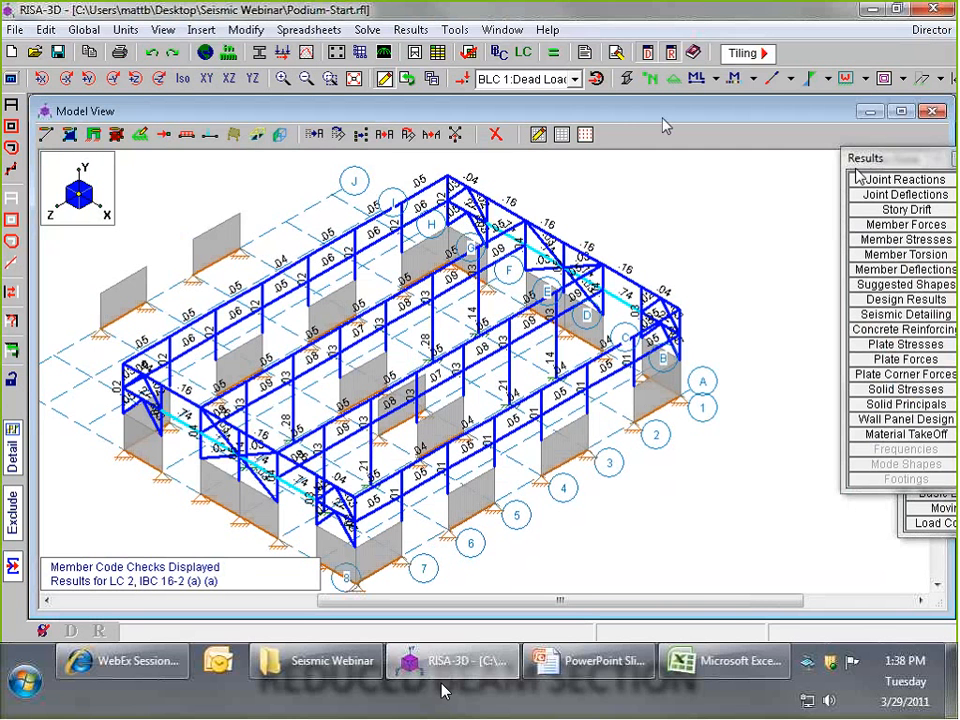
# - Switch to the PowerPoint presentation to show the reduced beam section slide
pyautogui.click(565, 678)
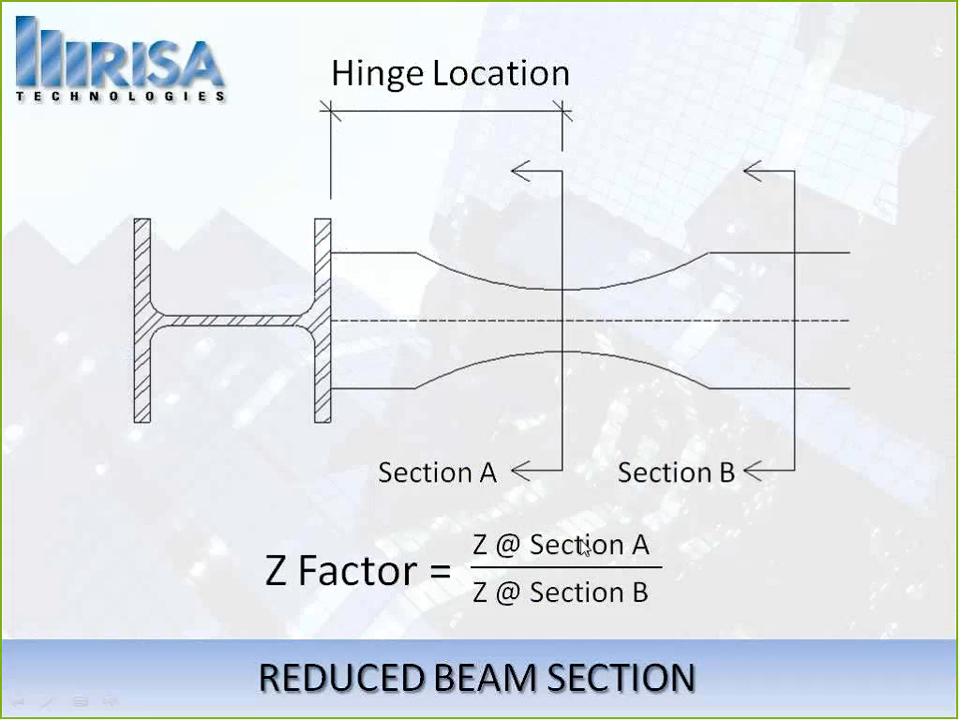
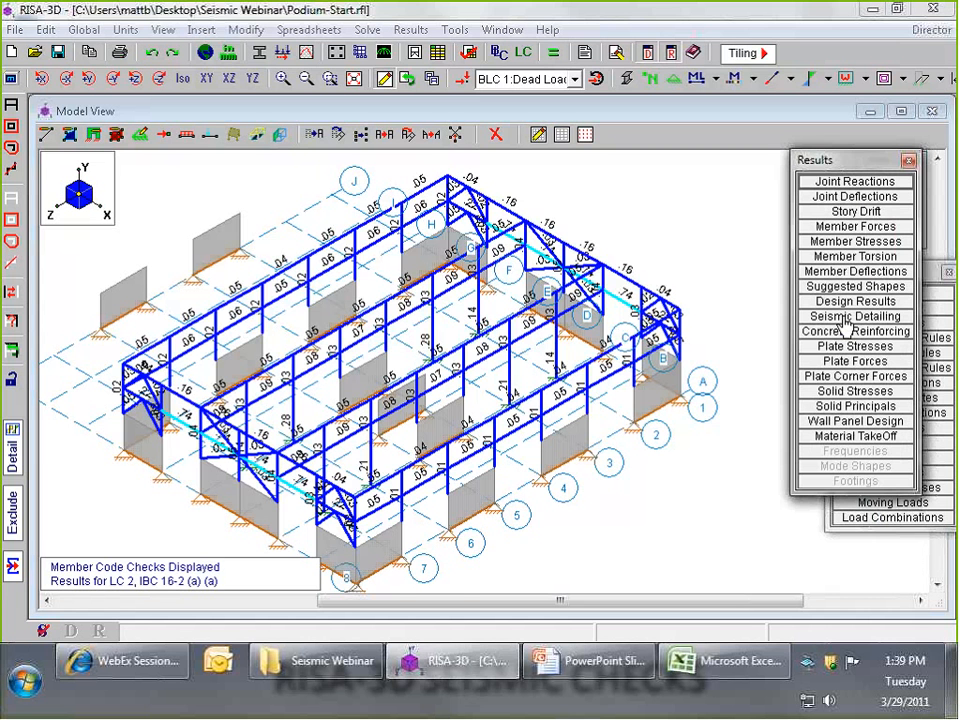
# - Open the seismic detailing results for columns, enlarge the spreadsheet and fit the label and seismic design rule columns
pyautogui.click(845, 317)
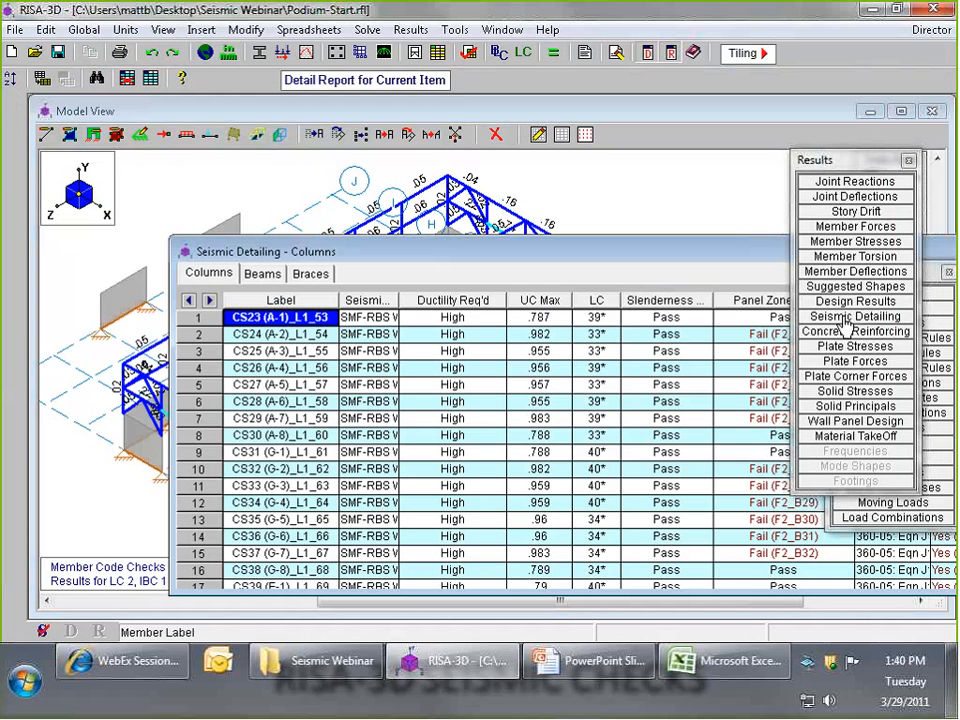
pyautogui.moveTo(625, 254); pyautogui.dragTo(496, 180)
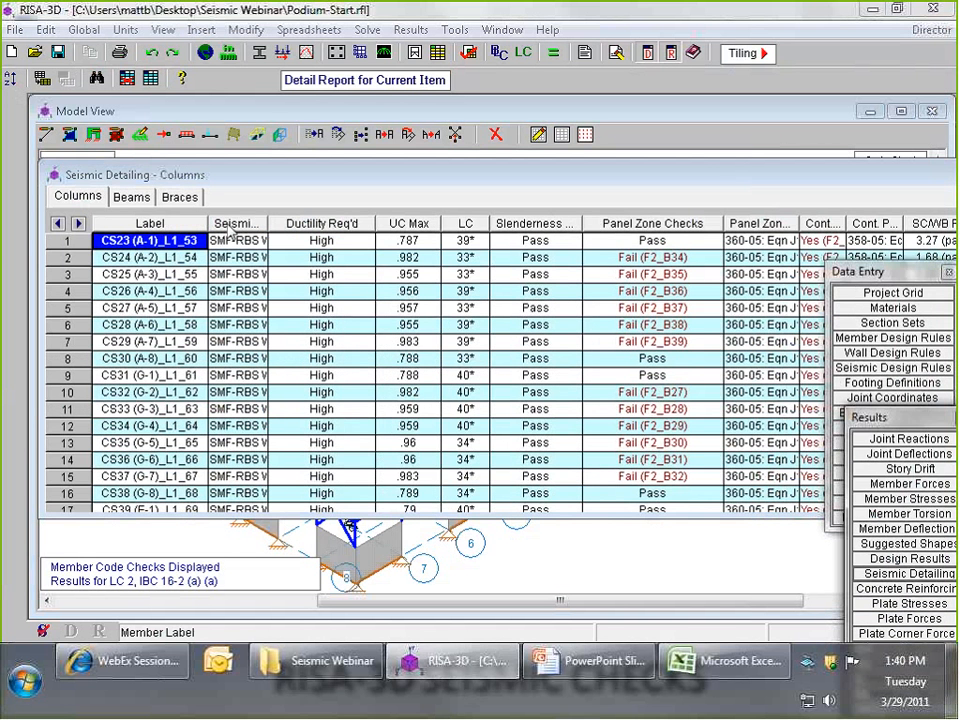
pyautogui.moveTo(268, 223); pyautogui.dragTo(297, 221)
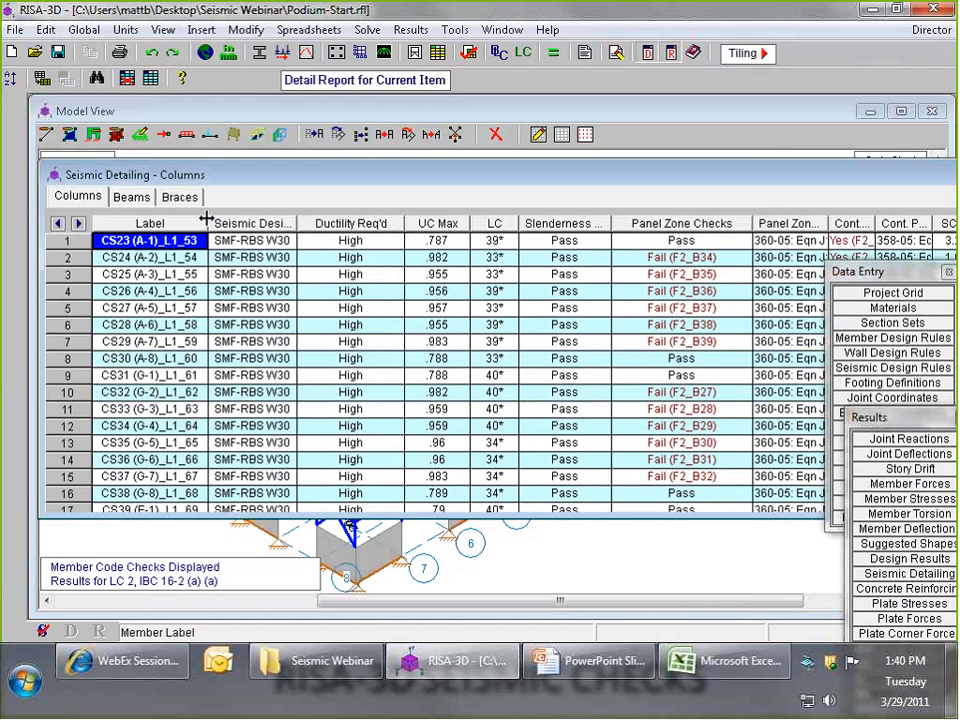
pyautogui.moveTo(206, 219); pyautogui.dragTo(148, 220)
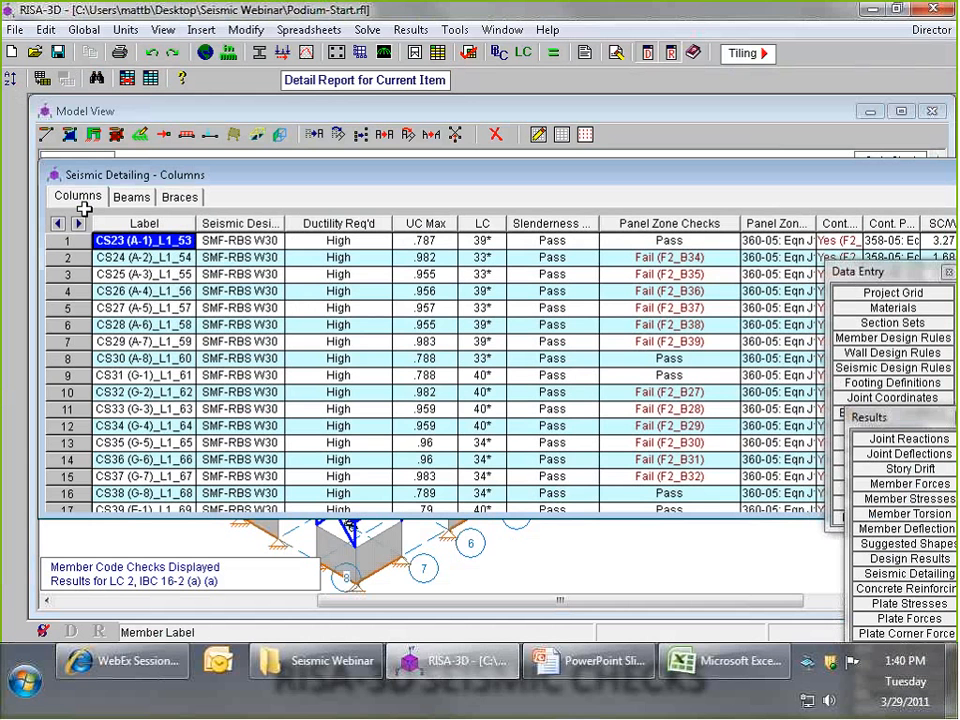
pyautogui.click(80, 199)
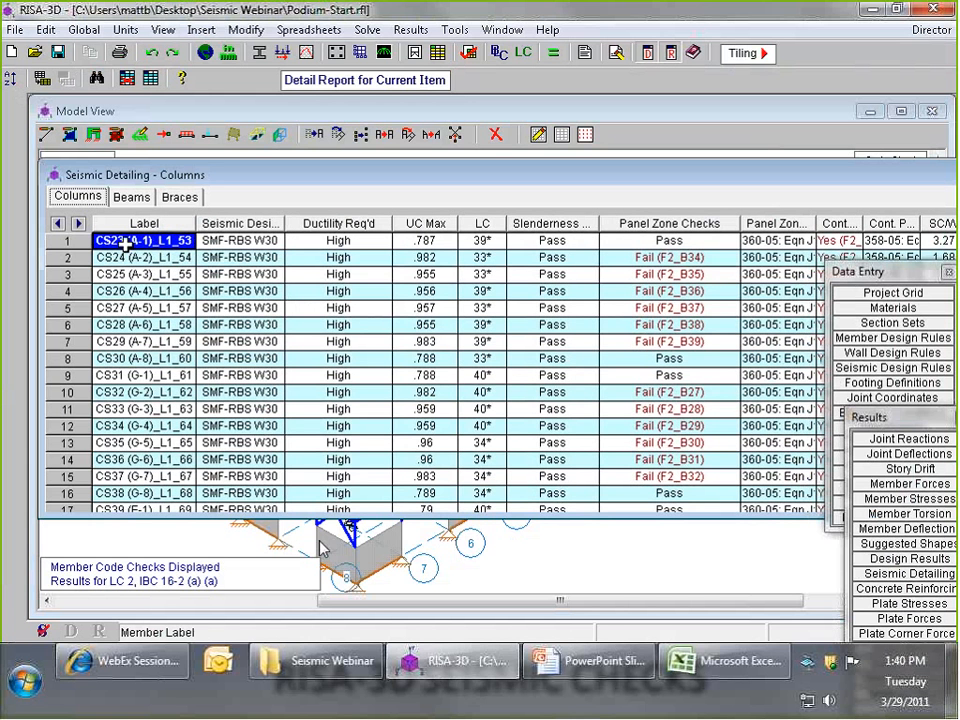
pyautogui.moveTo(350, 517); pyautogui.dragTo(343, 596)
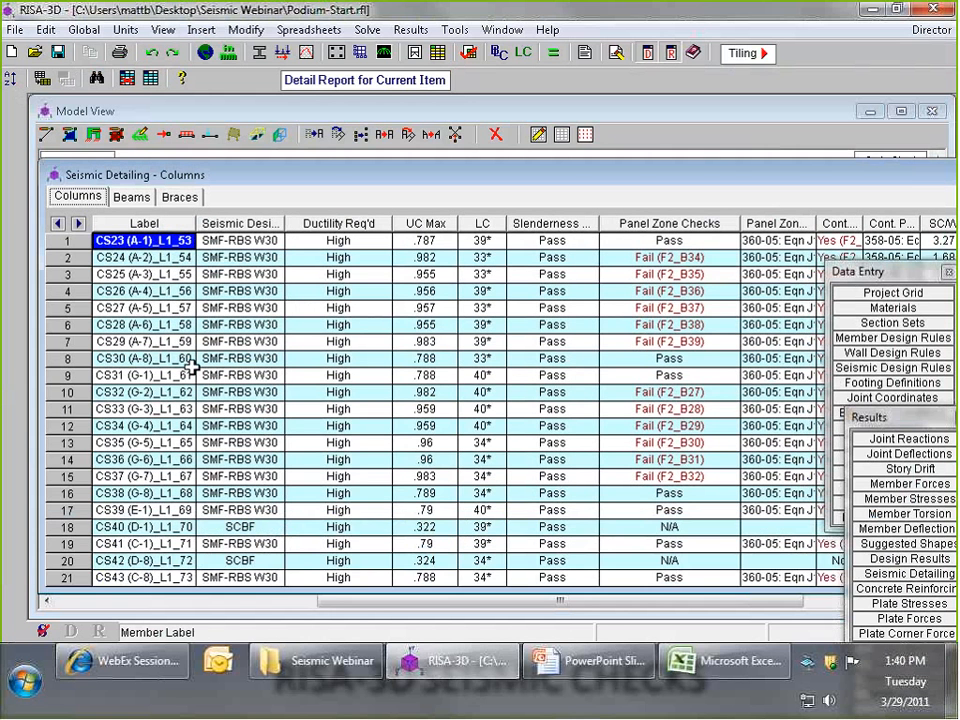
# - Compact the column results spreadsheet and review the required ductility, maximum unity checks and governing load combinations
pyautogui.moveTo(285, 222)
pyautogui.mouseDown()
pyautogui.moveTo(333, 222)
pyautogui.moveTo(208, 222)
pyautogui.moveTo(274, 222)
pyautogui.mouseUp()
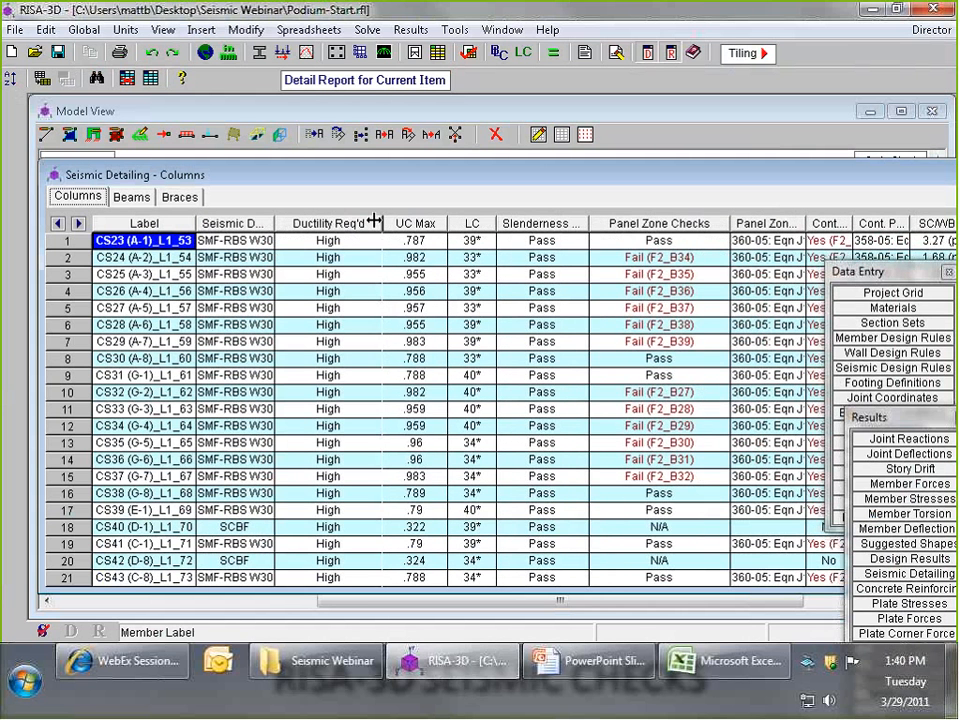
pyautogui.moveTo(373, 222); pyautogui.dragTo(343, 222)
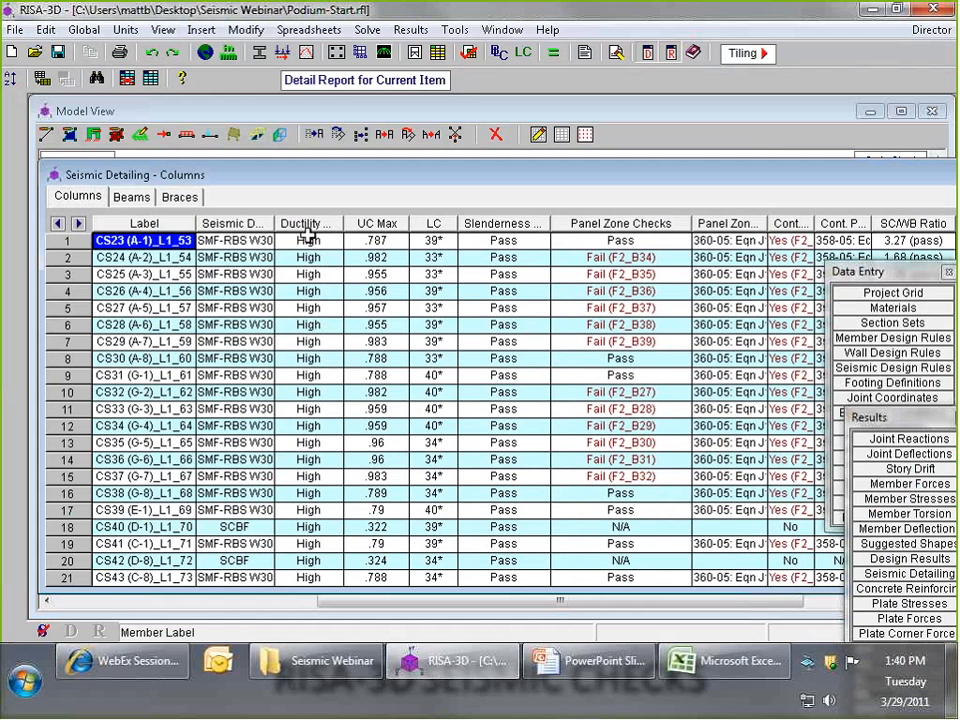
pyautogui.click(309, 240)
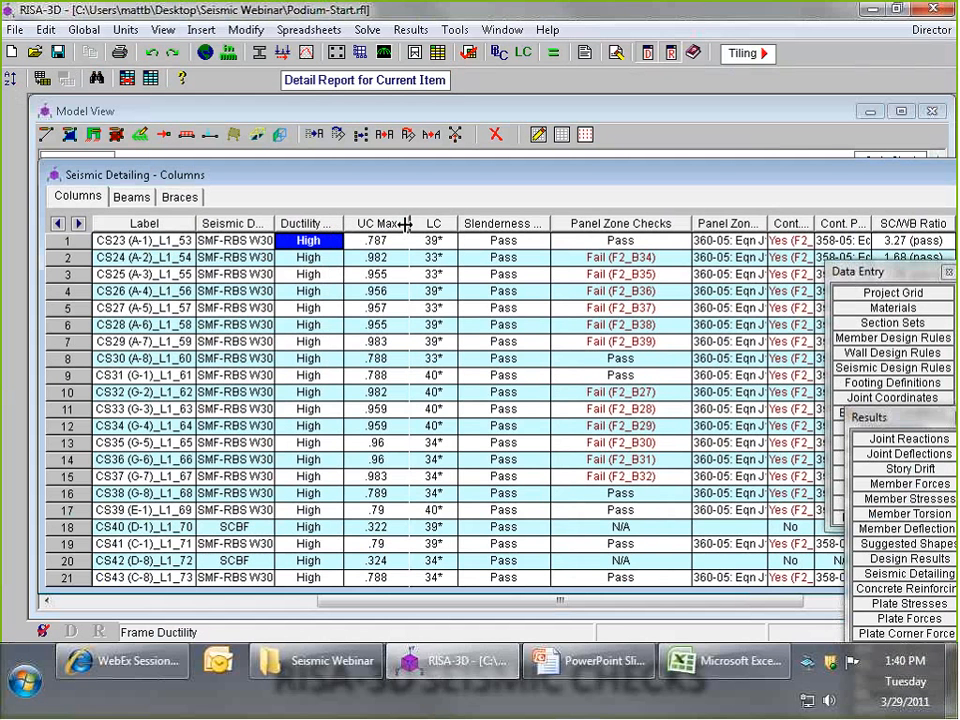
pyautogui.moveTo(405, 224); pyautogui.dragTo(436, 224)
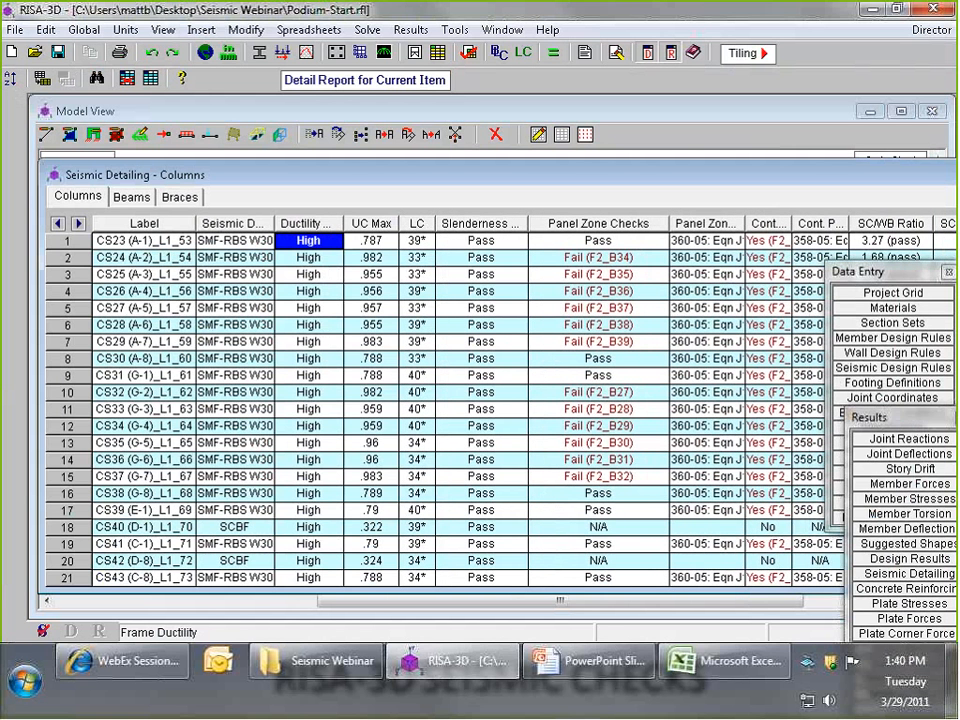
# - Show the full slenderness checks heading and review the slenderness results down the list of columns
pyautogui.moveTo(520, 224); pyautogui.dragTo(567, 226)
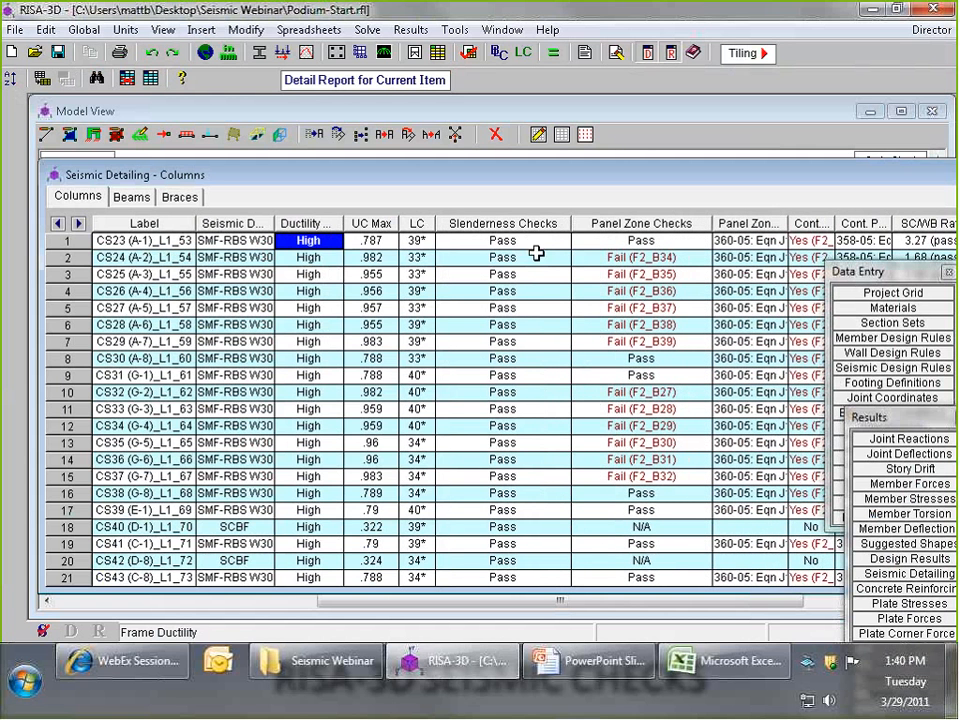
pyautogui.click(533, 243)
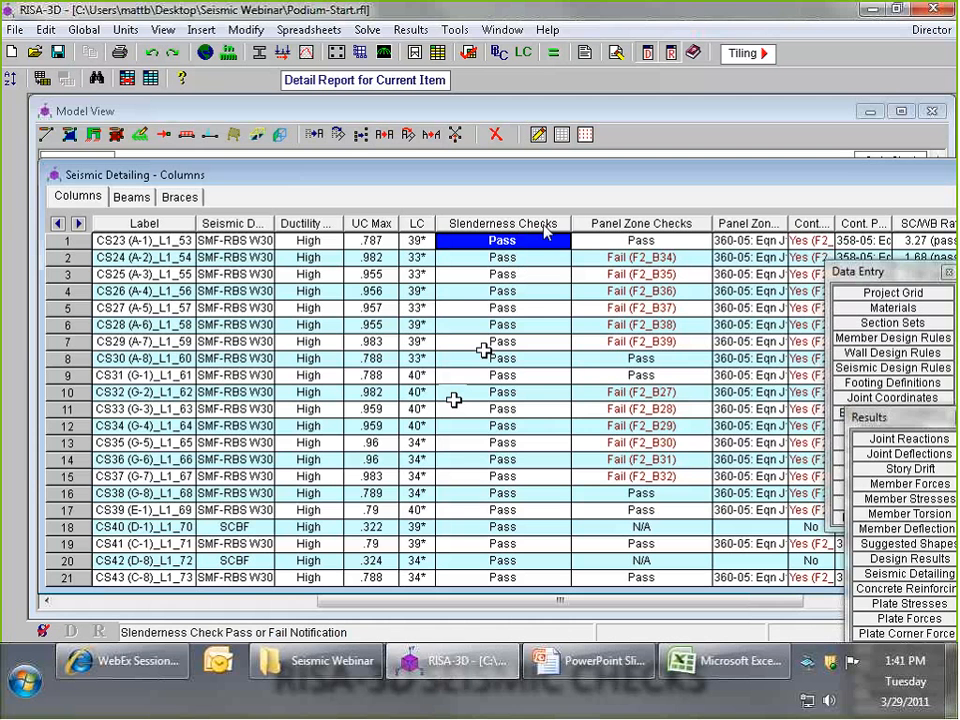
pyautogui.scroll(-8, 517, 350)
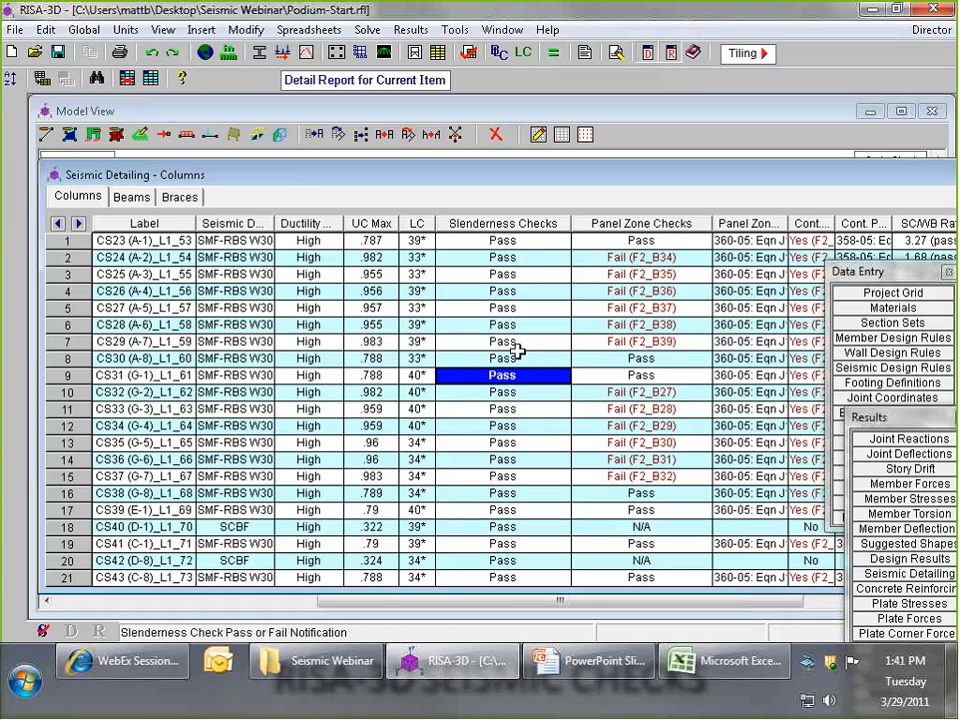
pyautogui.scroll(-2, 505, 375)
pyautogui.scroll(9, 520, 380)
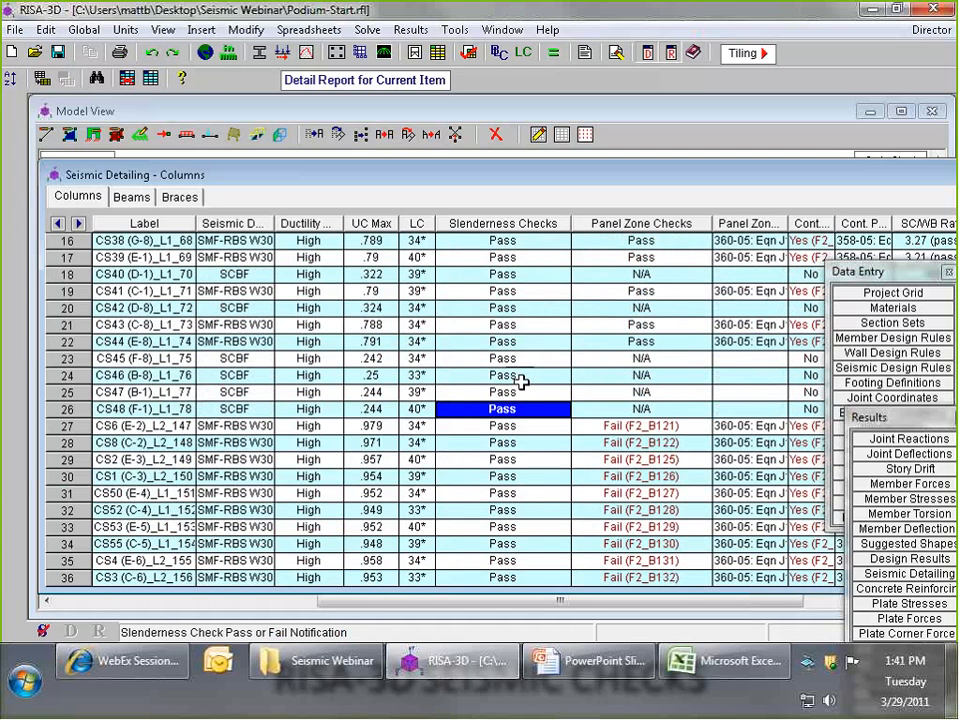
# - Make room for the panel zone checks and examine the result for column CS24 (A-2)_L1_54
pyautogui.moveTo(649, 180); pyautogui.dragTo(603, 180)
pyautogui.moveTo(522, 226); pyautogui.dragTo(451, 227)
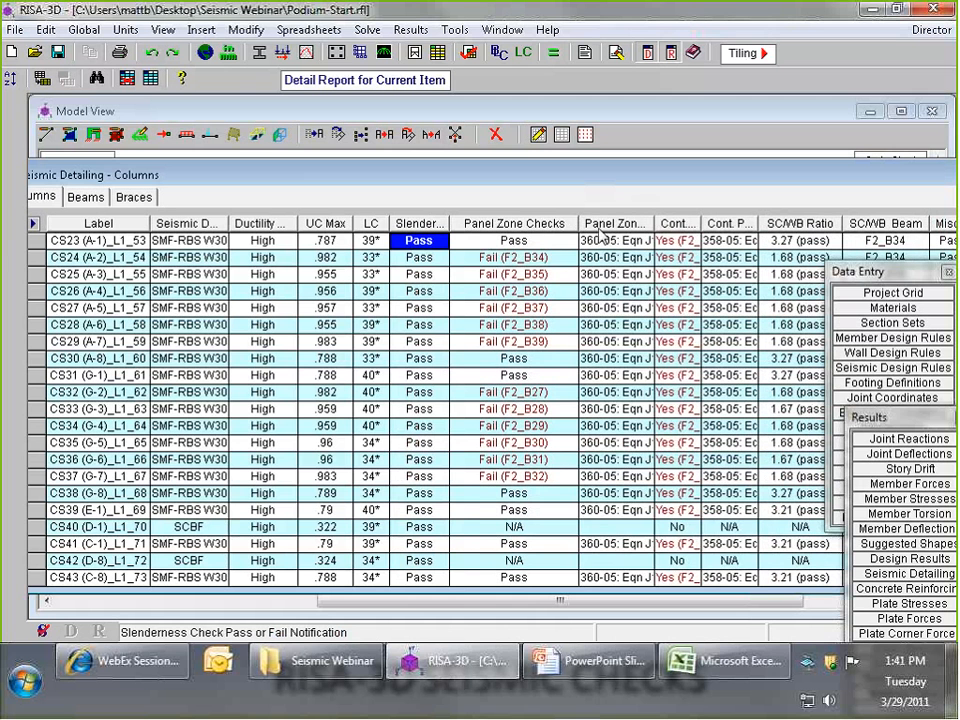
pyautogui.moveTo(578, 228); pyautogui.dragTo(555, 229)
pyautogui.click(527, 258)
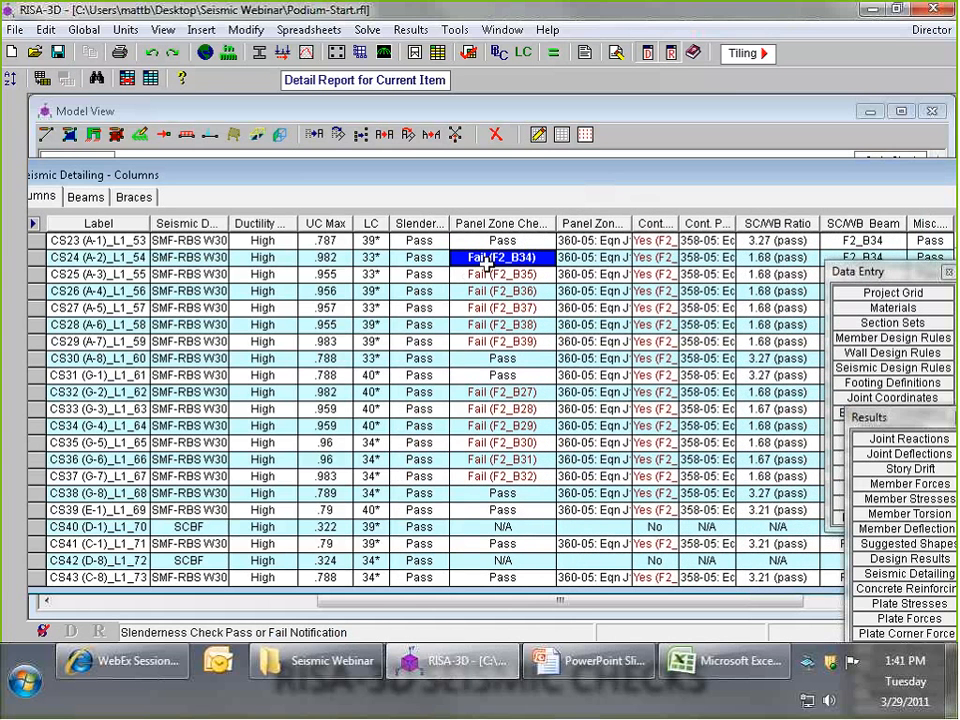
pyautogui.click(508, 257)
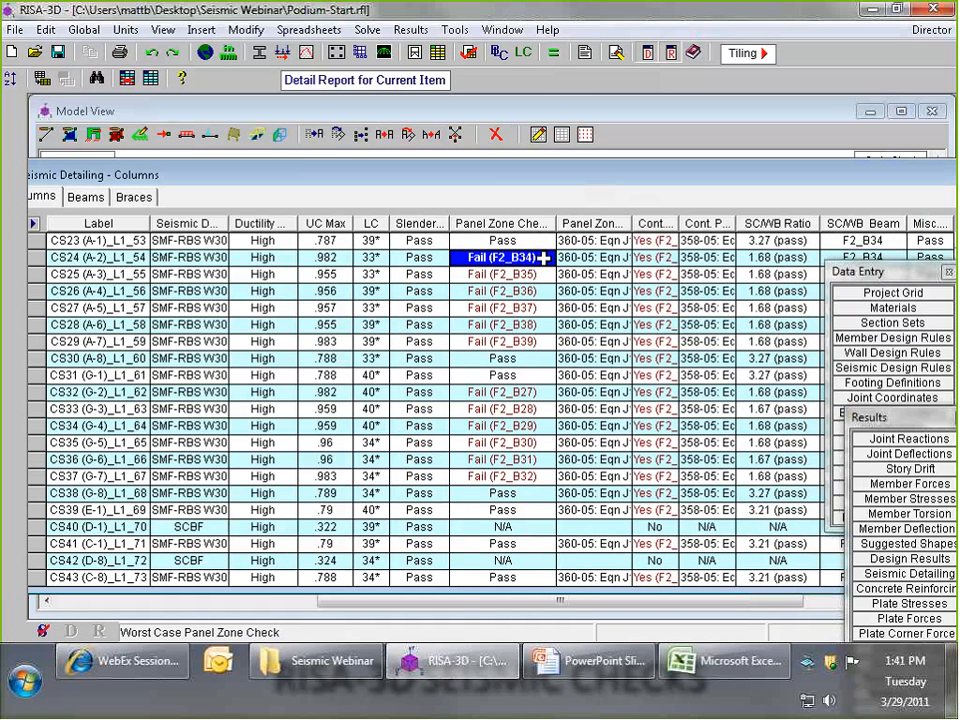
# - Widen the panel zone equation column and examine the controlling code equations for the first three columns
pyautogui.moveTo(631, 223); pyautogui.dragTo(663, 223)
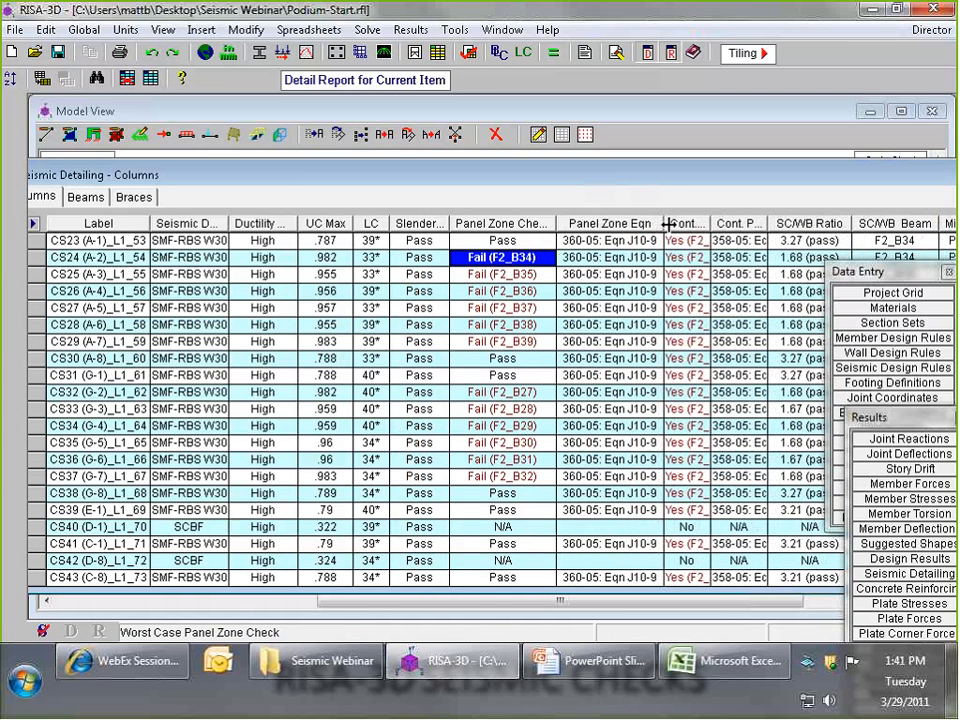
pyautogui.click(652, 240)
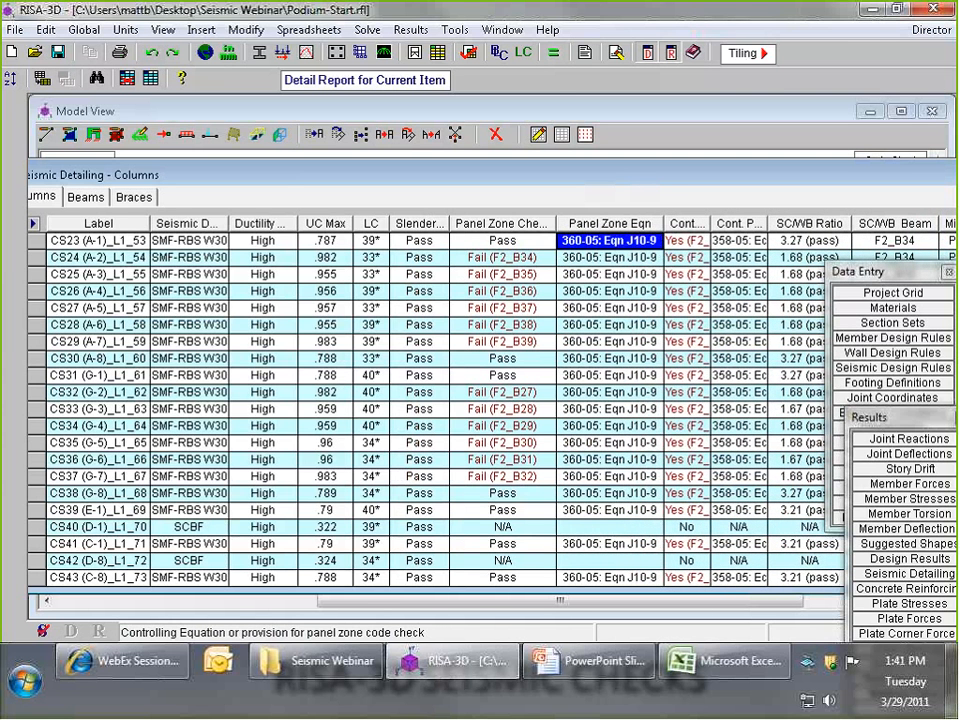
pyautogui.click(564, 258)
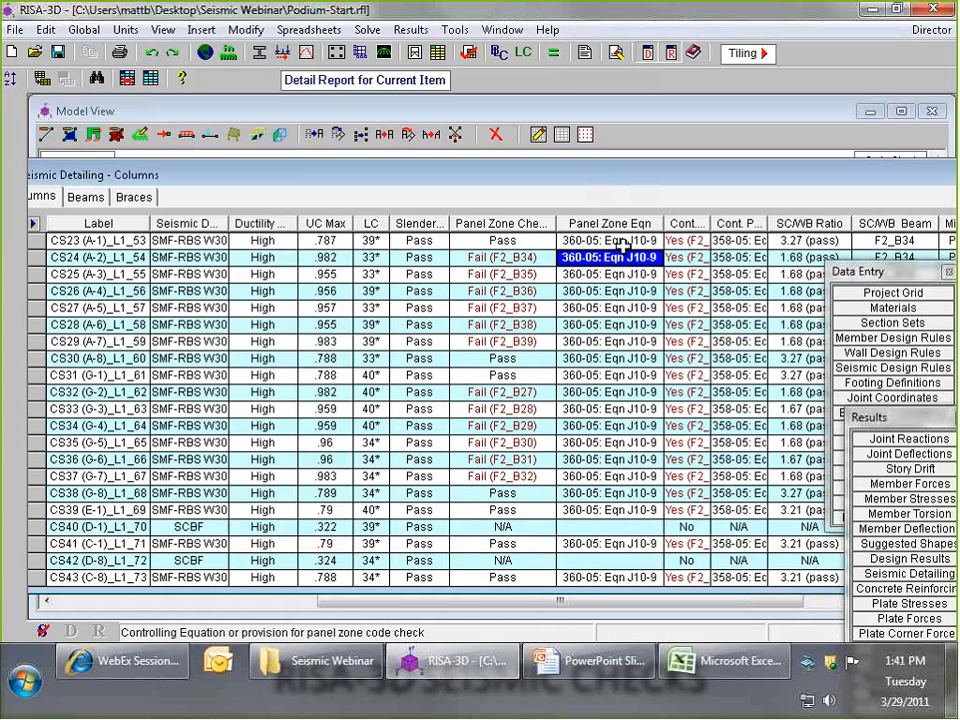
pyautogui.moveTo(663, 223); pyautogui.dragTo(675, 223)
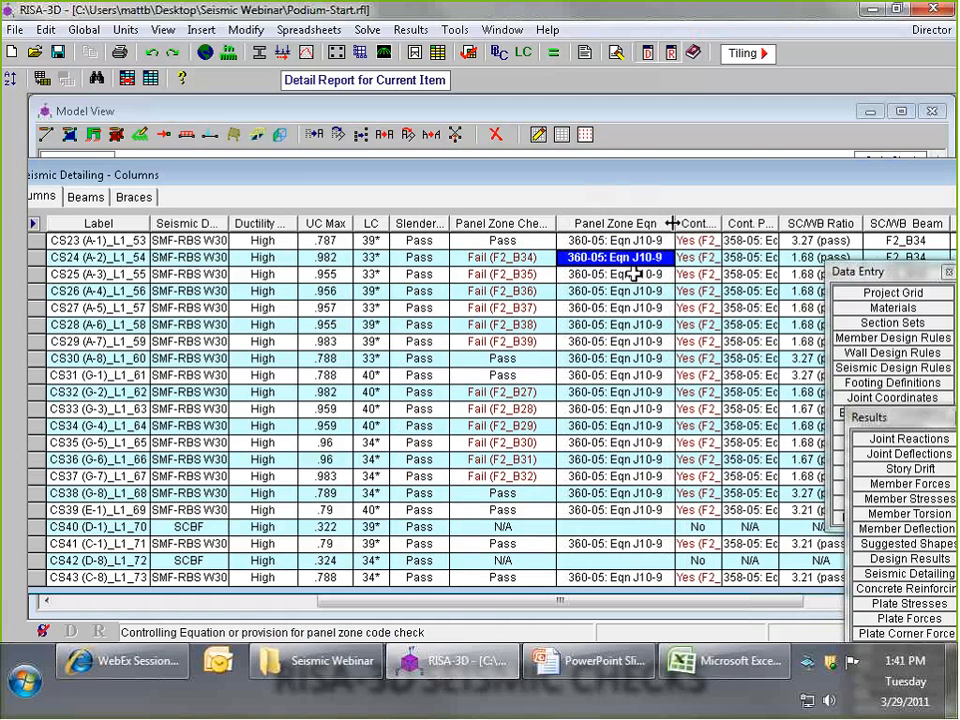
pyautogui.click(614, 274)
pyautogui.click(606, 257)
# - Widen the continuity plate requirement and equation columns and compare their entries with the panel zone checks
pyautogui.moveTo(677, 224); pyautogui.dragTo(730, 223)
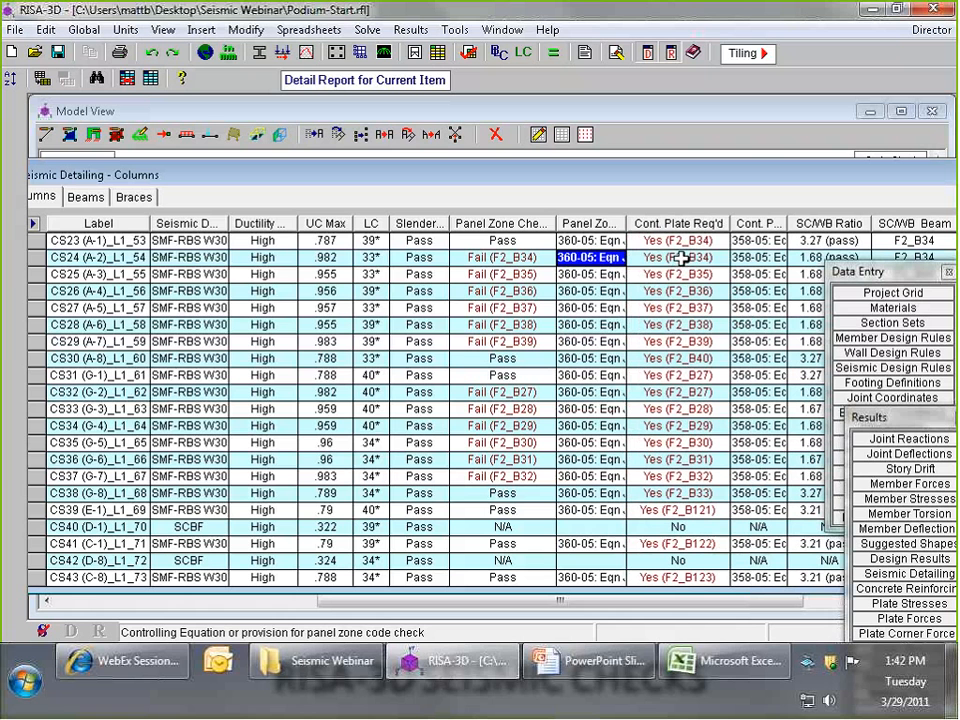
pyautogui.click(654, 260)
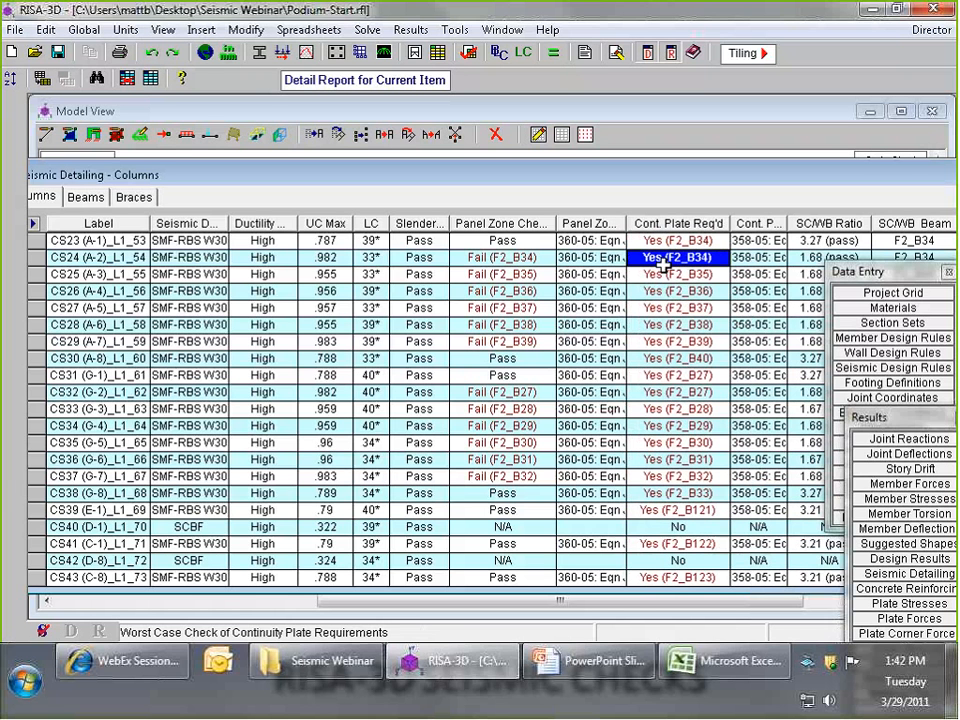
pyautogui.moveTo(795, 223); pyautogui.dragTo(838, 223)
pyautogui.click(767, 272)
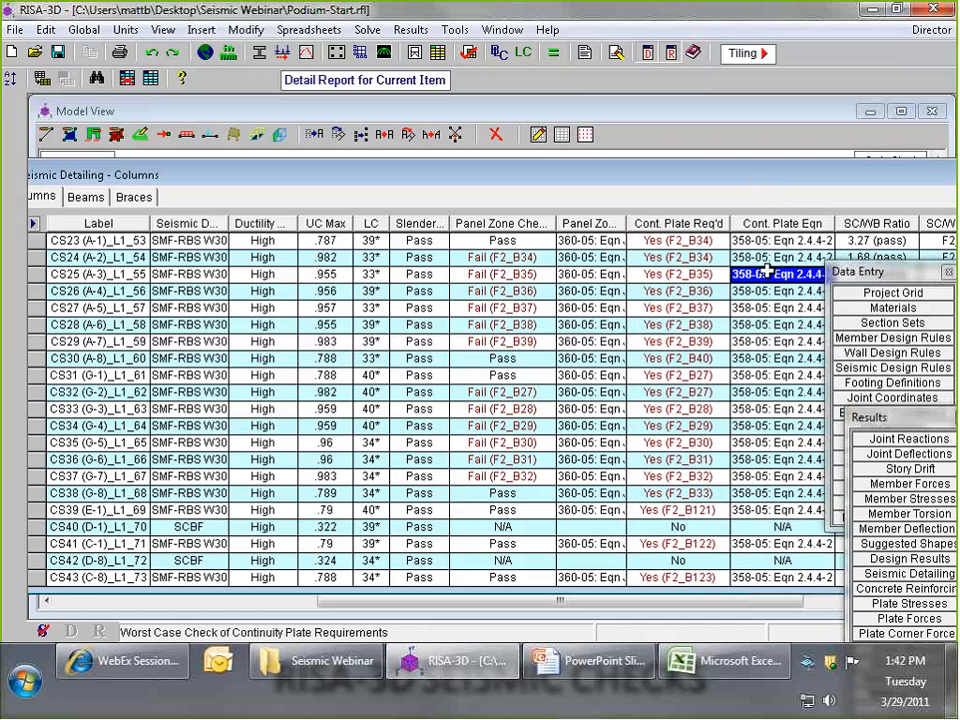
pyautogui.click(616, 273)
pyautogui.click(533, 274)
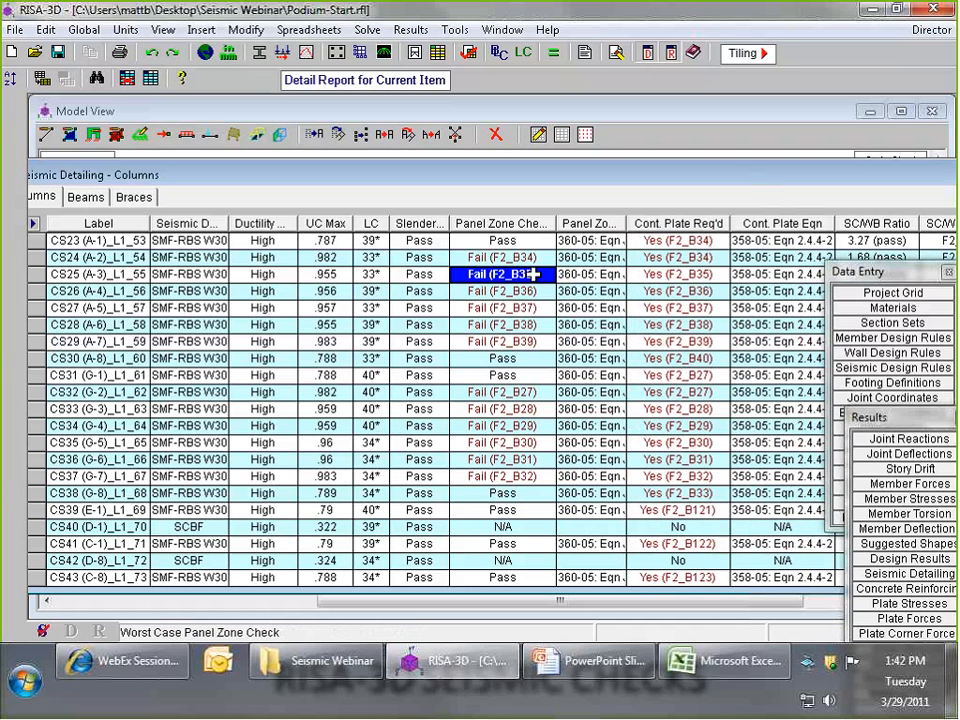
pyautogui.click(672, 291)
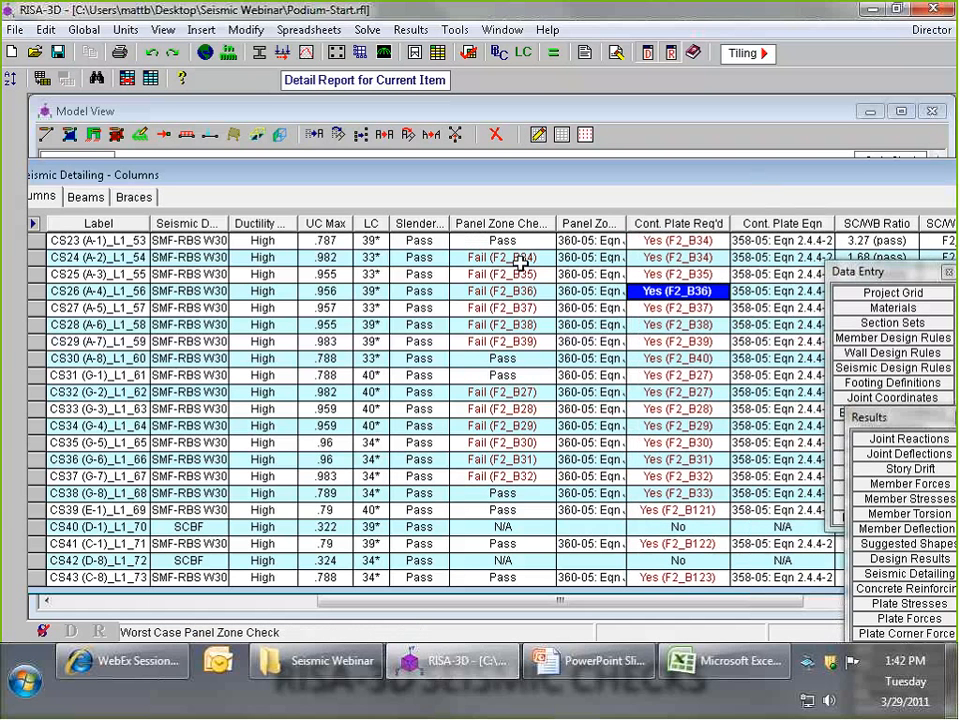
pyautogui.click(665, 260)
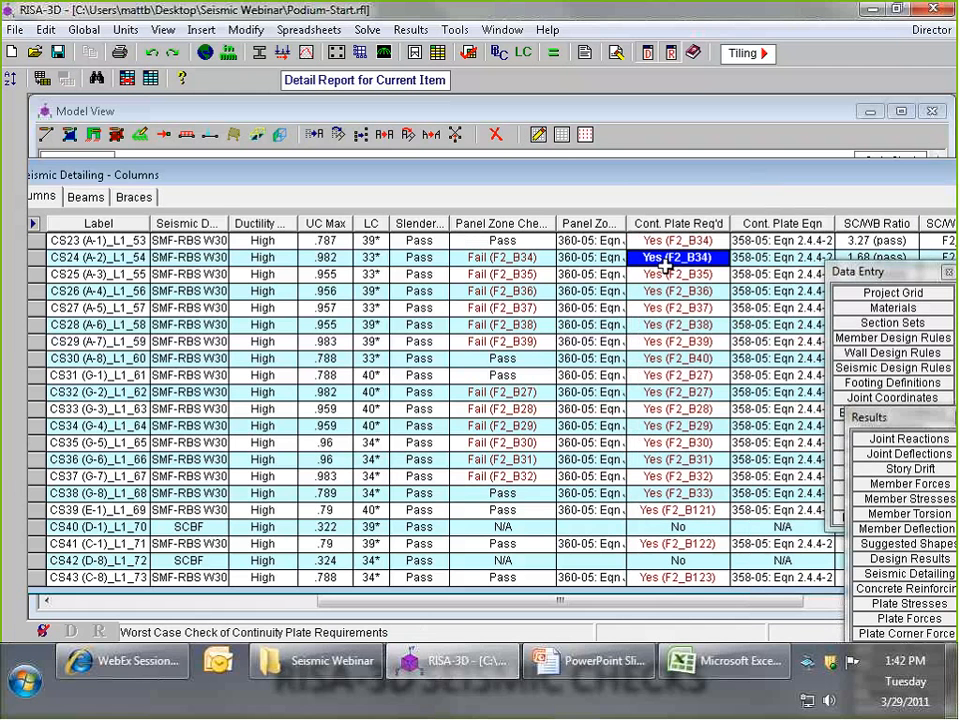
# - Close the seismic detailing results and color-code the model's members by column stiffener check
pyautogui.moveTo(741, 170); pyautogui.dragTo(678, 196)
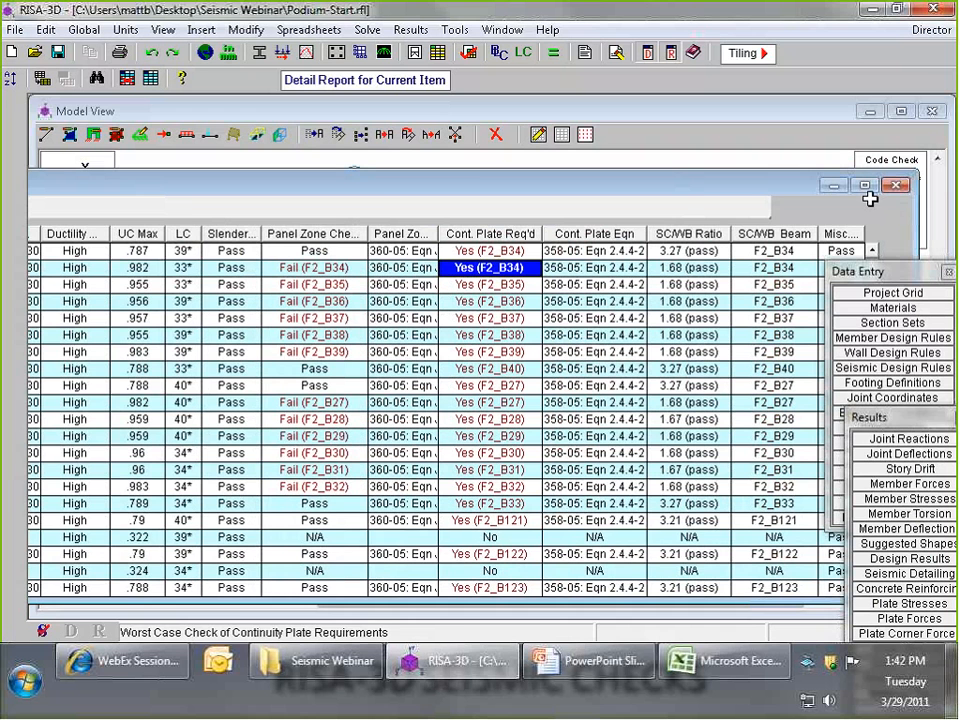
pyautogui.click(892, 187)
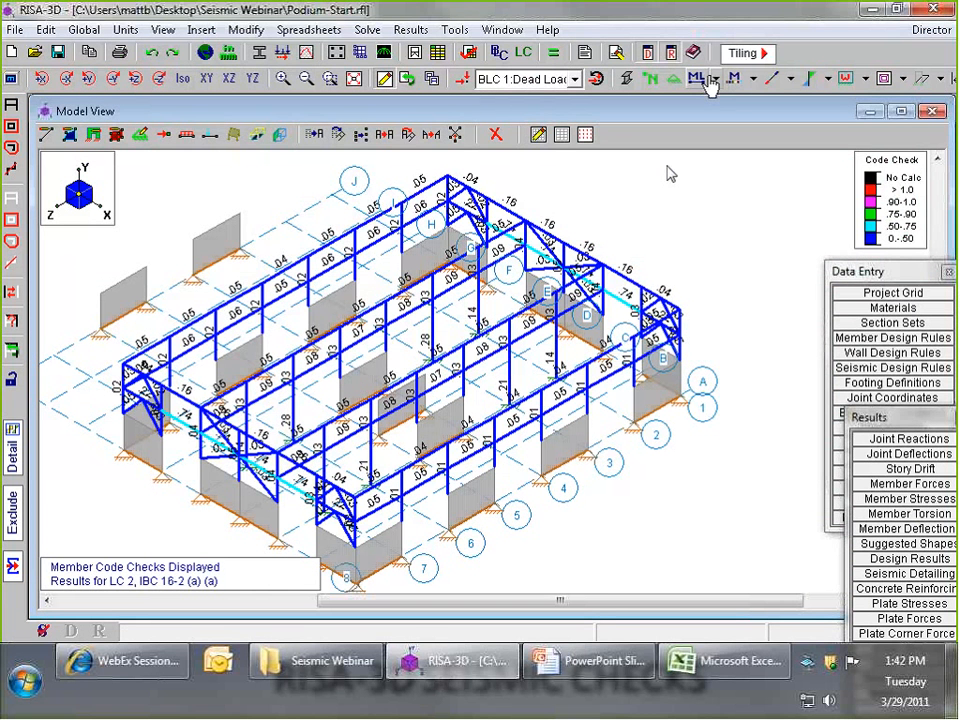
pyautogui.click(754, 79)
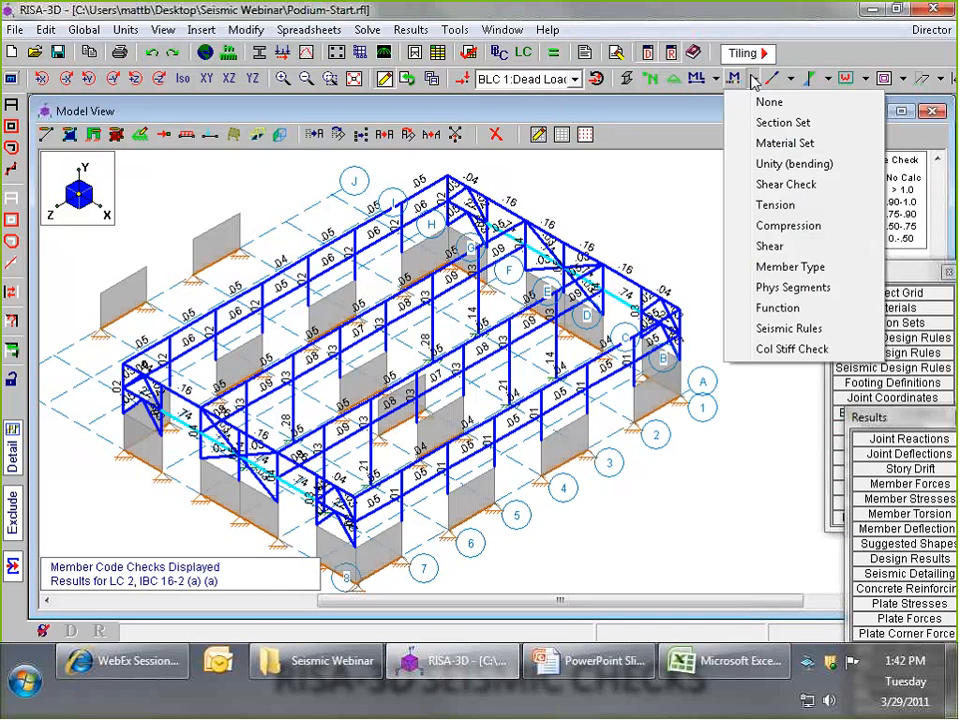
pyautogui.click(805, 350)
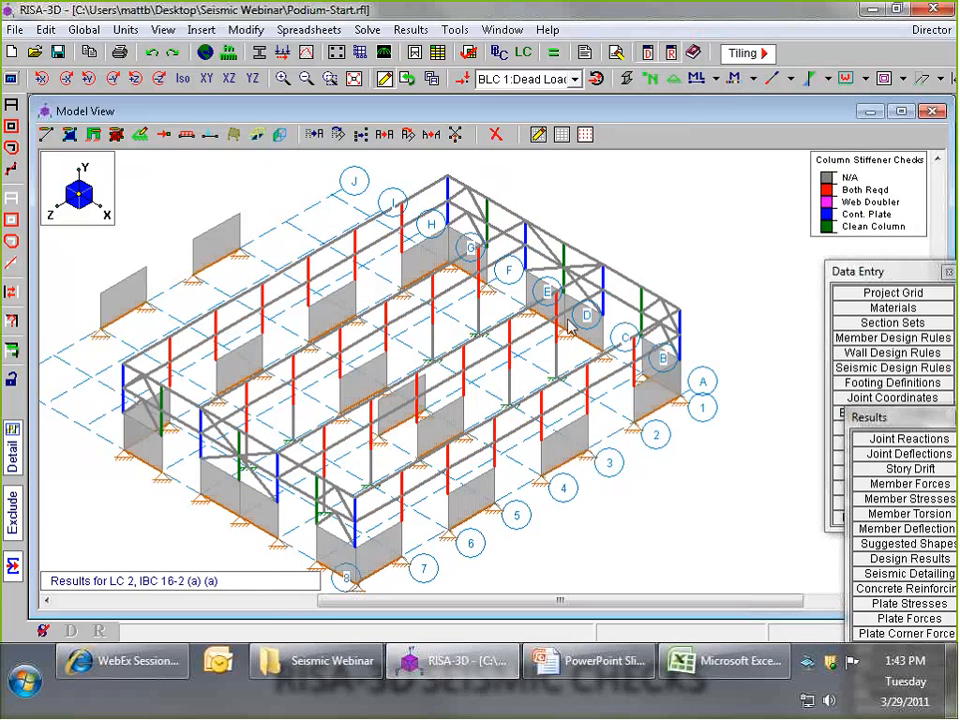
# - Unselect the entire model and retrieve the saved selection state Heavy Columns
pyautogui.click(7, 201)
pyautogui.click(10, 353)
pyautogui.click(159, 181)
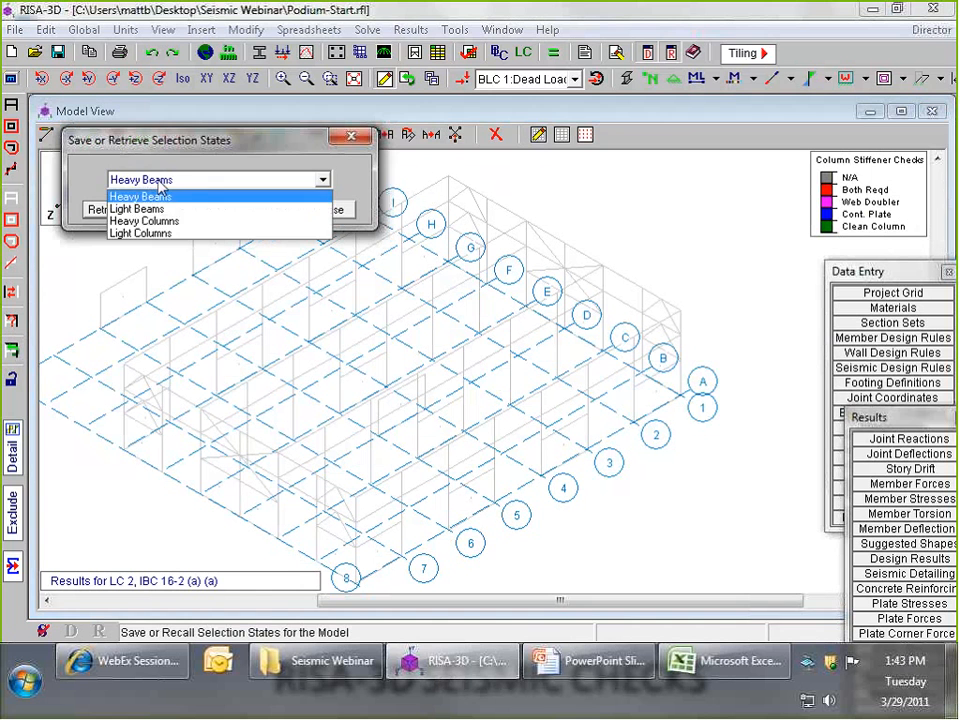
pyautogui.click(170, 222)
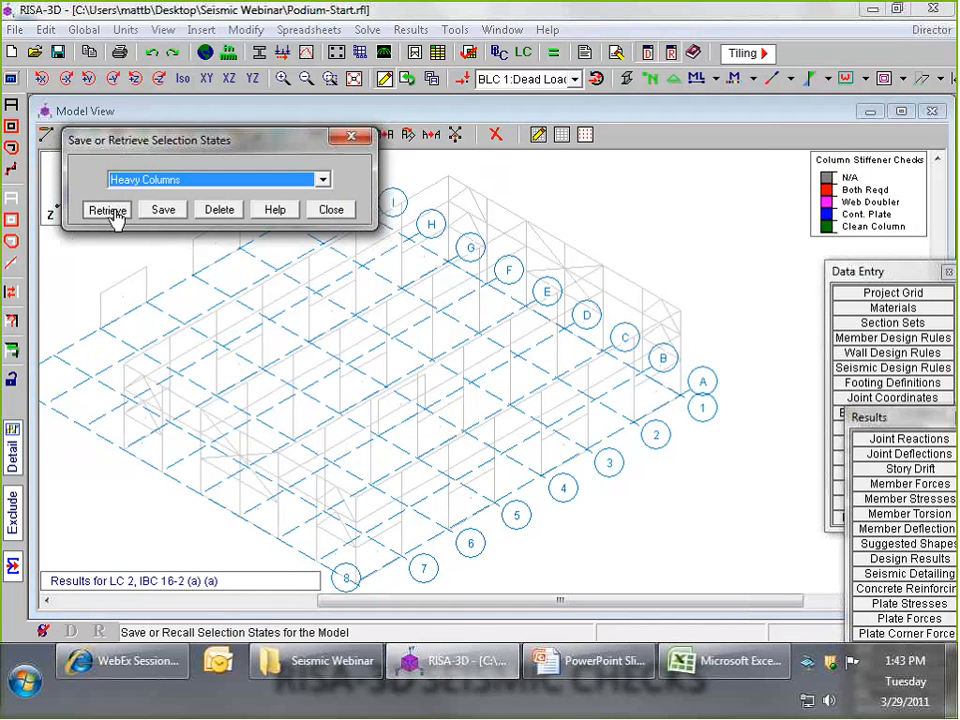
pyautogui.click(104, 209)
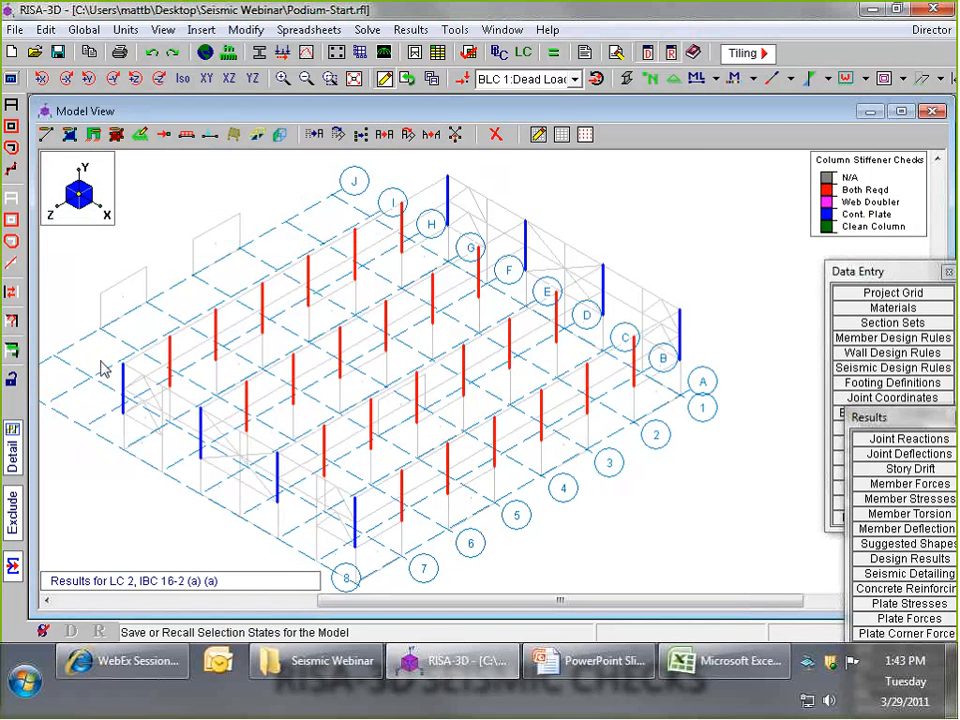
# - Assign the shape W14x257 directly to the selected heavy columns and apply the change
pyautogui.click(246, 30)
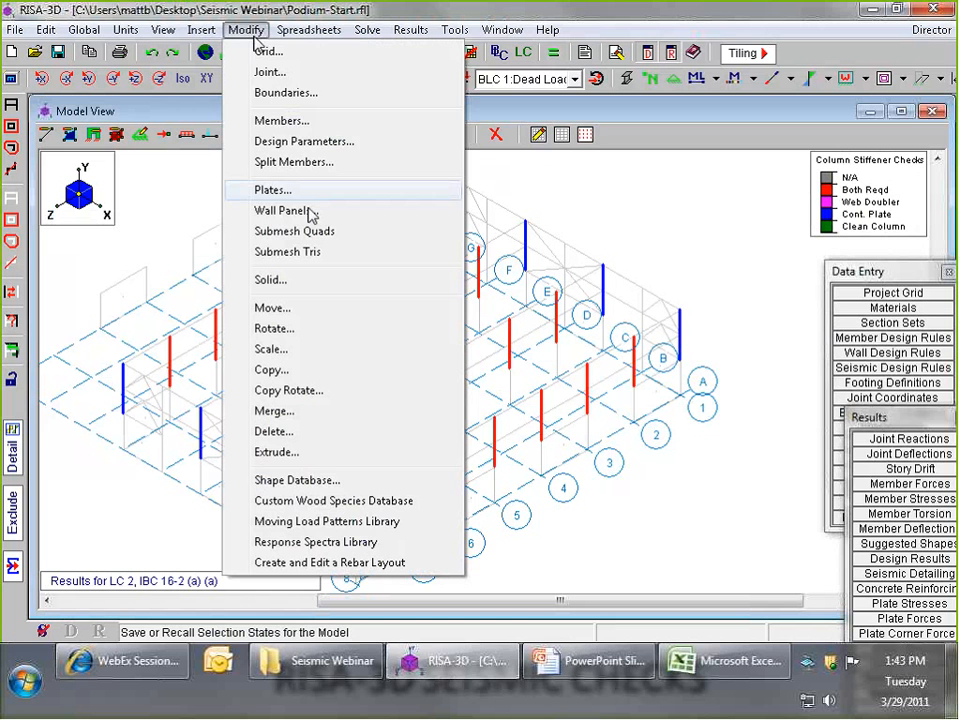
pyautogui.click(313, 124)
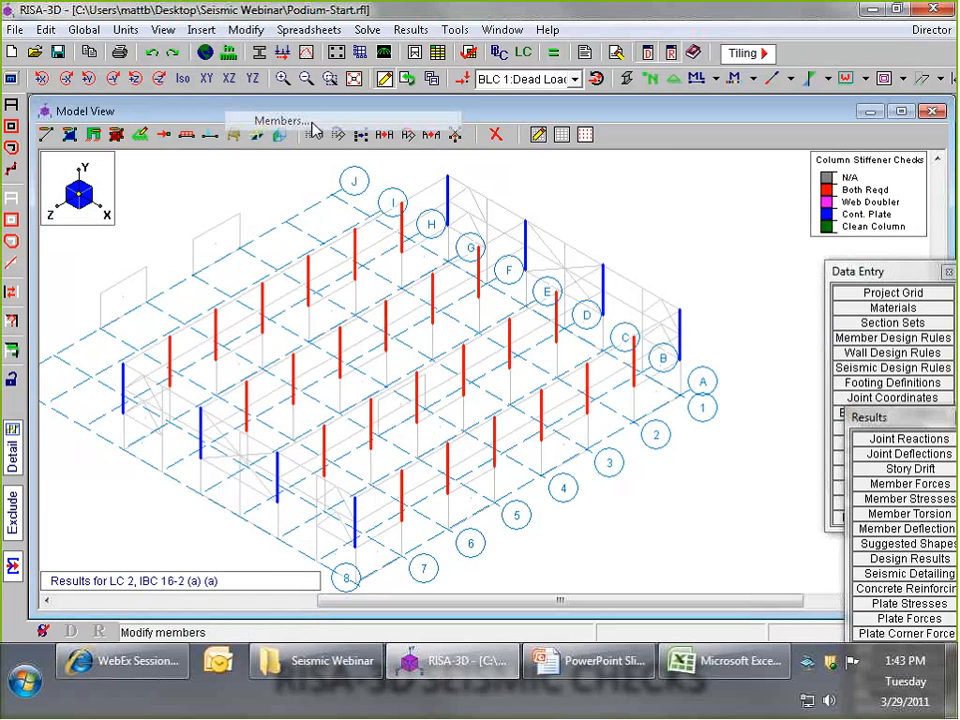
pyautogui.press('Return')
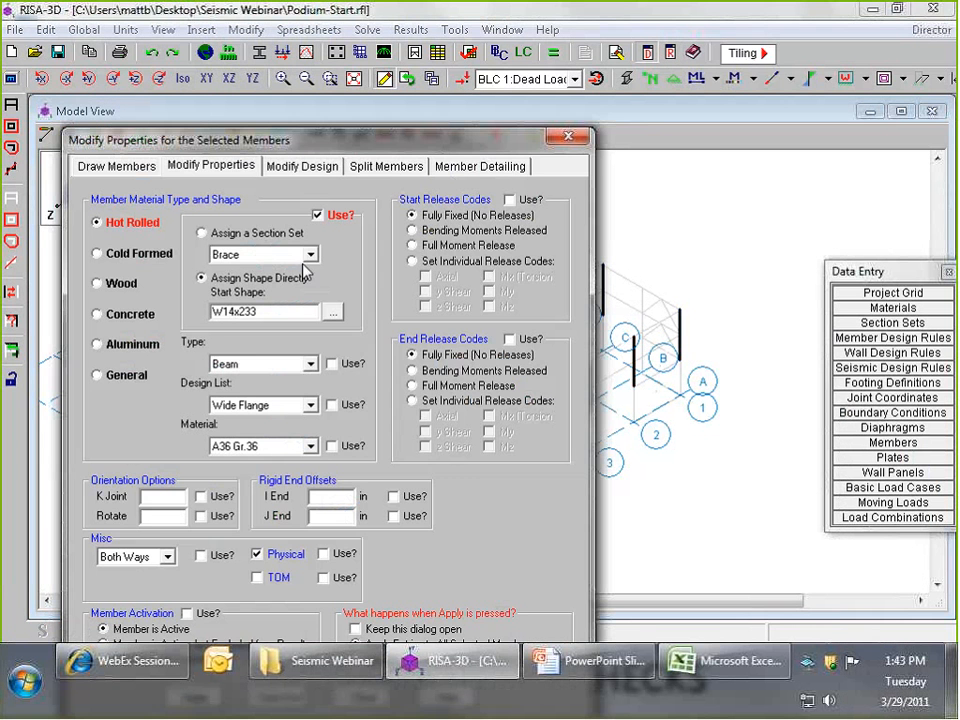
pyautogui.moveTo(241, 312); pyautogui.dragTo(258, 312)
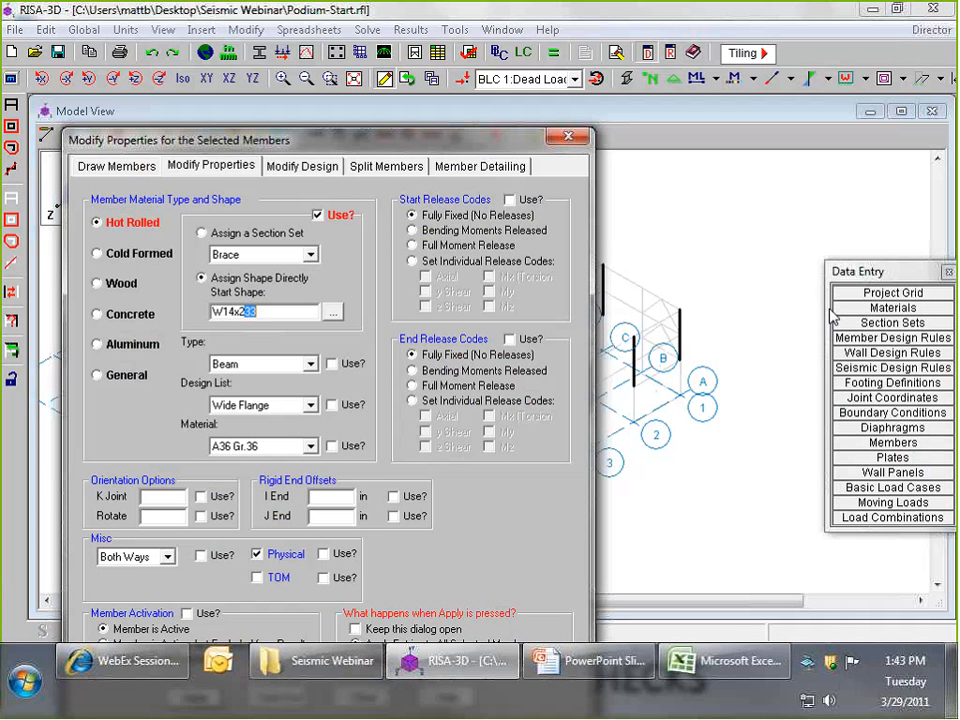
pyautogui.write('57')
pyautogui.moveTo(305, 140); pyautogui.dragTo(388, 45)
pyautogui.click(292, 601)
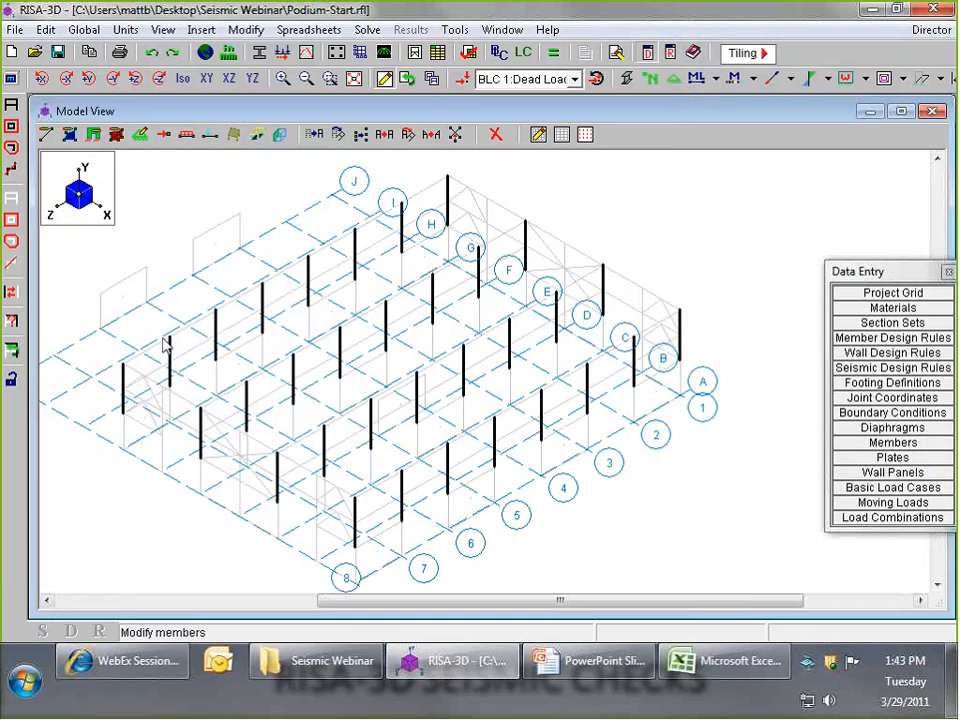
# - Reselect the entire model and run the batch solution of marked combinations, closing the steel code check results
pyautogui.click(10, 108)
pyautogui.click(553, 52)
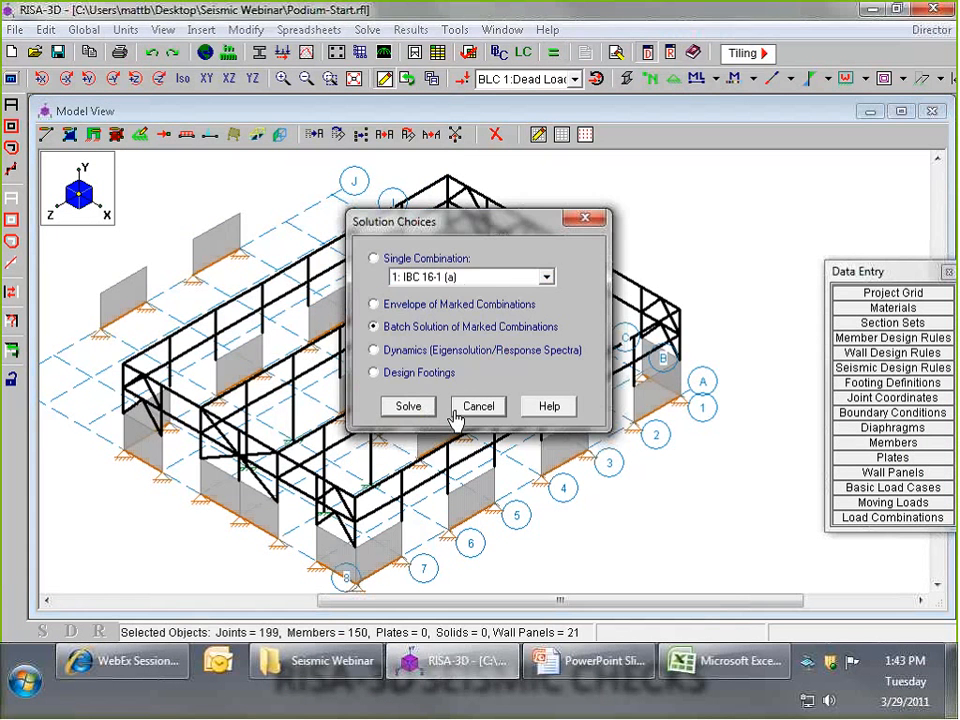
pyautogui.click(410, 406)
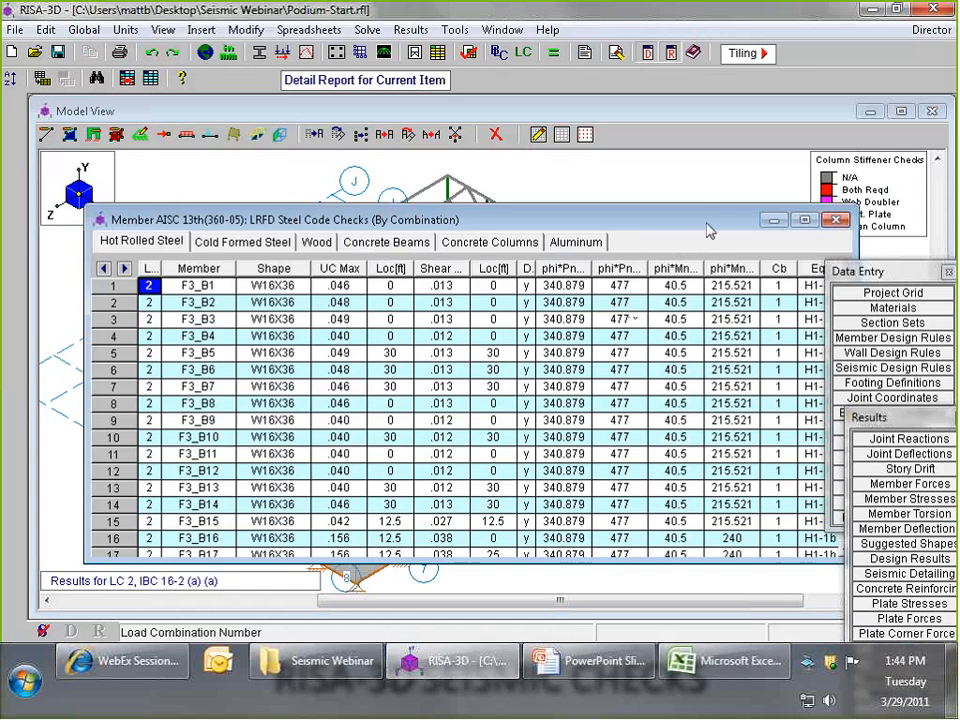
pyautogui.moveTo(707, 230); pyautogui.dragTo(663, 228)
pyautogui.click(791, 219)
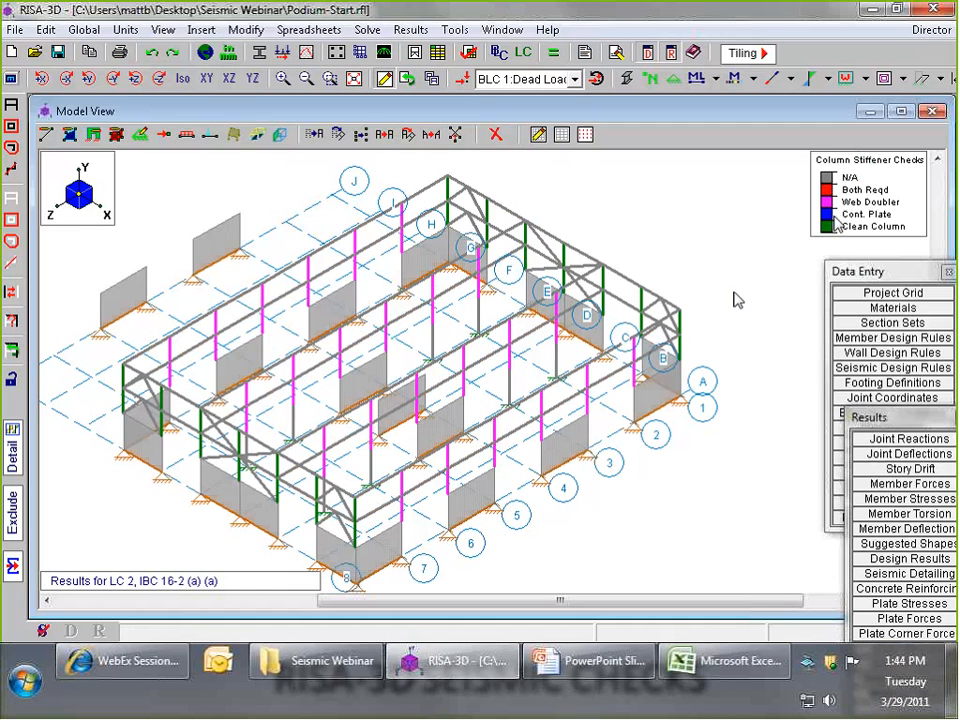
# - Open the column seismic detailing results, narrow both continuity plate columns and widen the SC/WB Ratio column
pyautogui.click(930, 418)
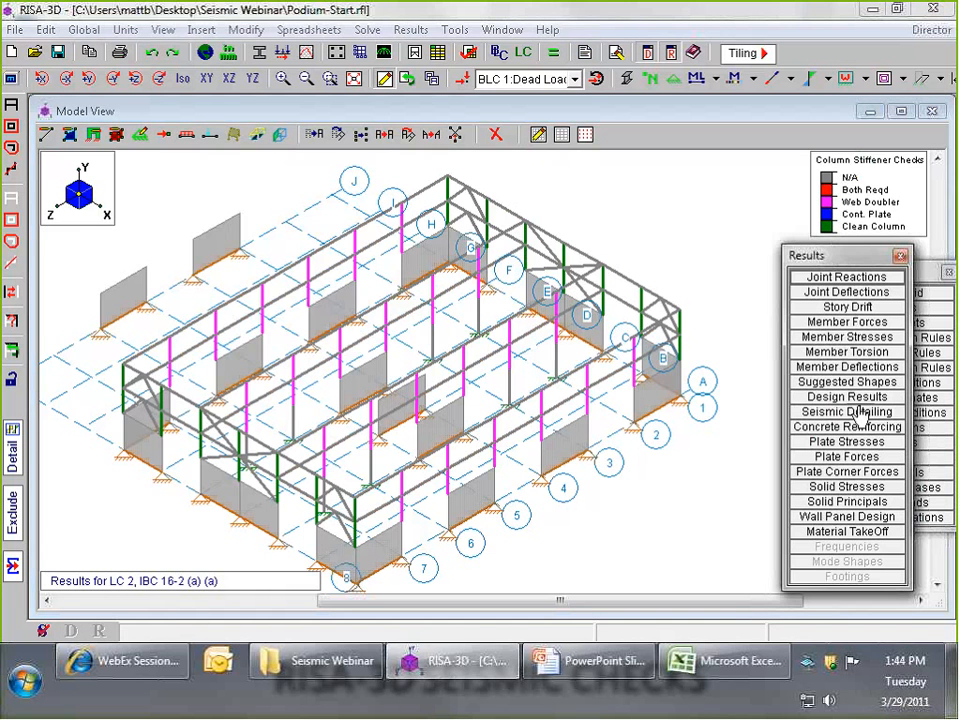
pyautogui.click(847, 412)
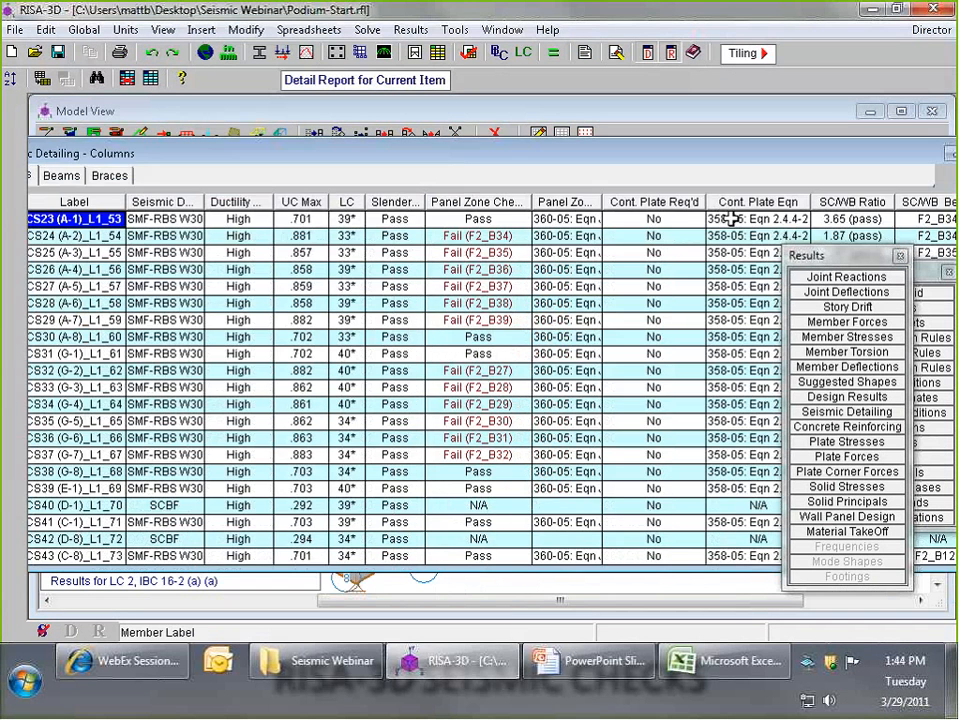
pyautogui.doubleClick(705, 202)
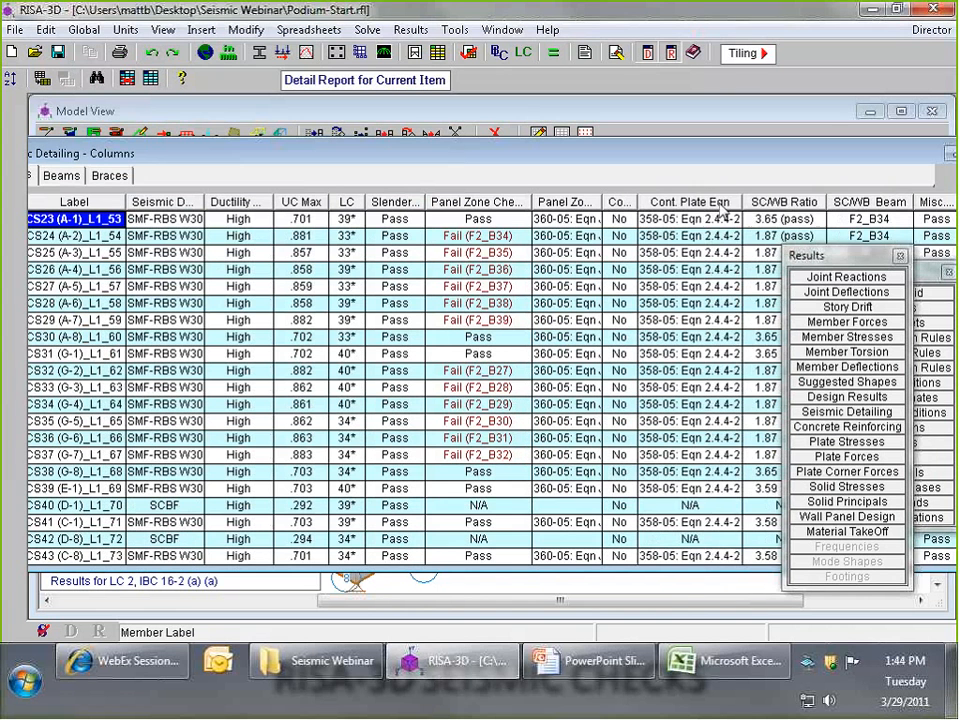
pyautogui.doubleClick(745, 202)
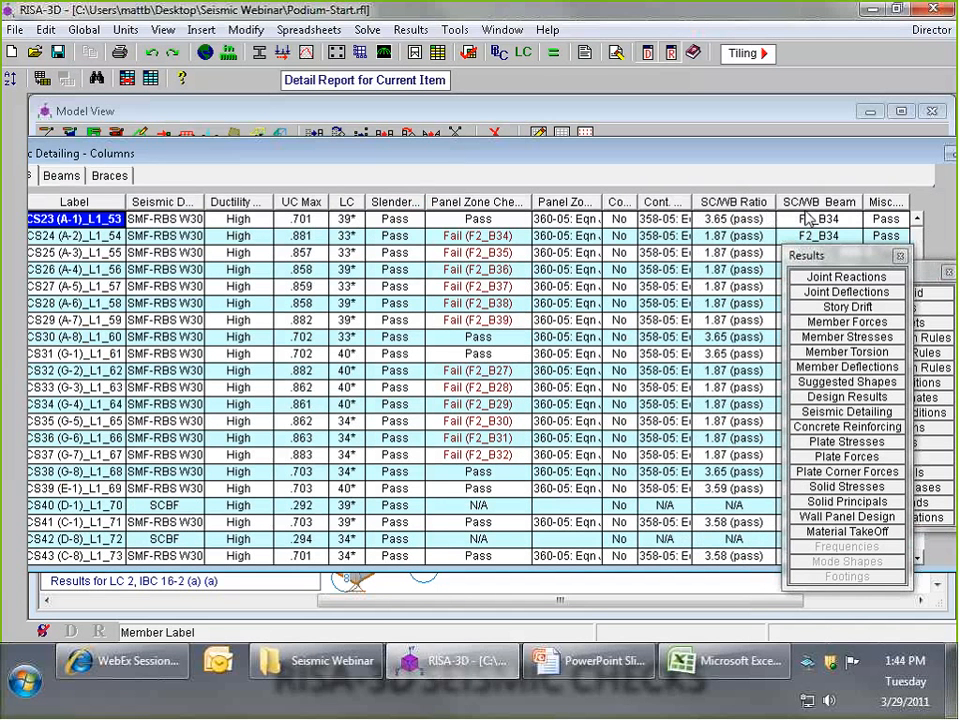
pyautogui.doubleClick(860, 202)
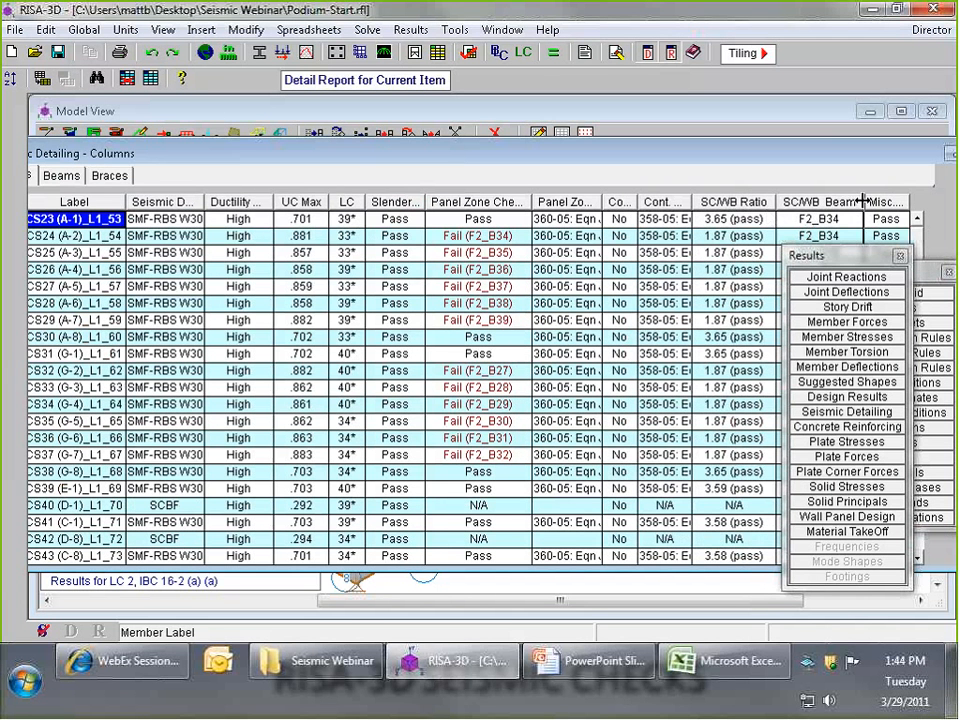
pyautogui.doubleClick(790, 203)
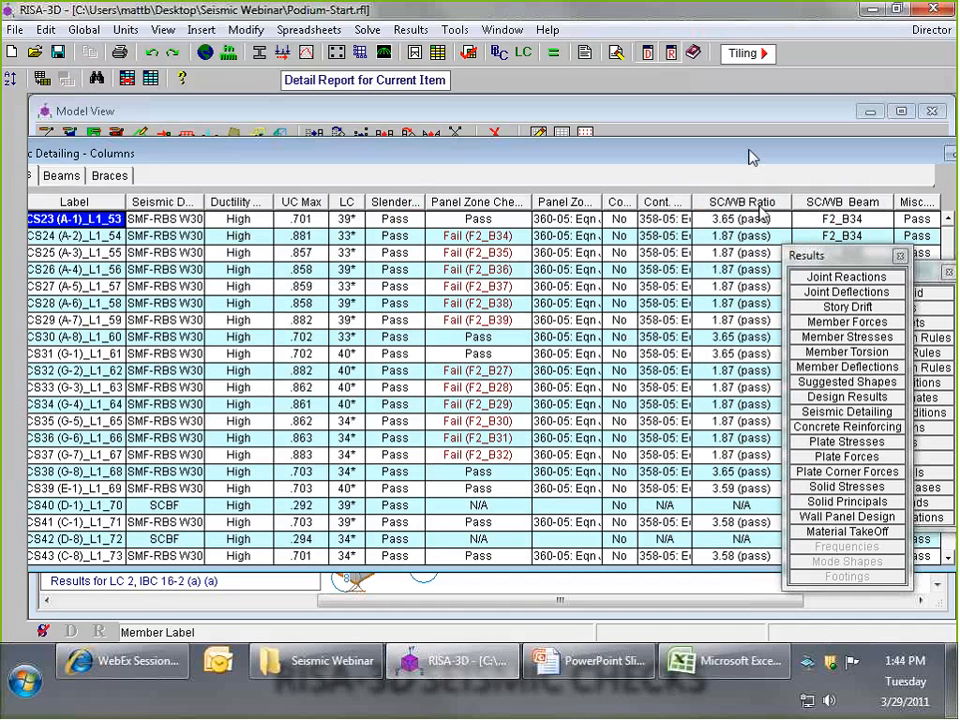
# - Examine the strong column/weak beam ratios, including the first two columns' entries, and widen the Misc. Checks column
pyautogui.moveTo(750, 150); pyautogui.dragTo(613, 146)
pyautogui.moveTo(812, 257); pyautogui.dragTo(856, 256)
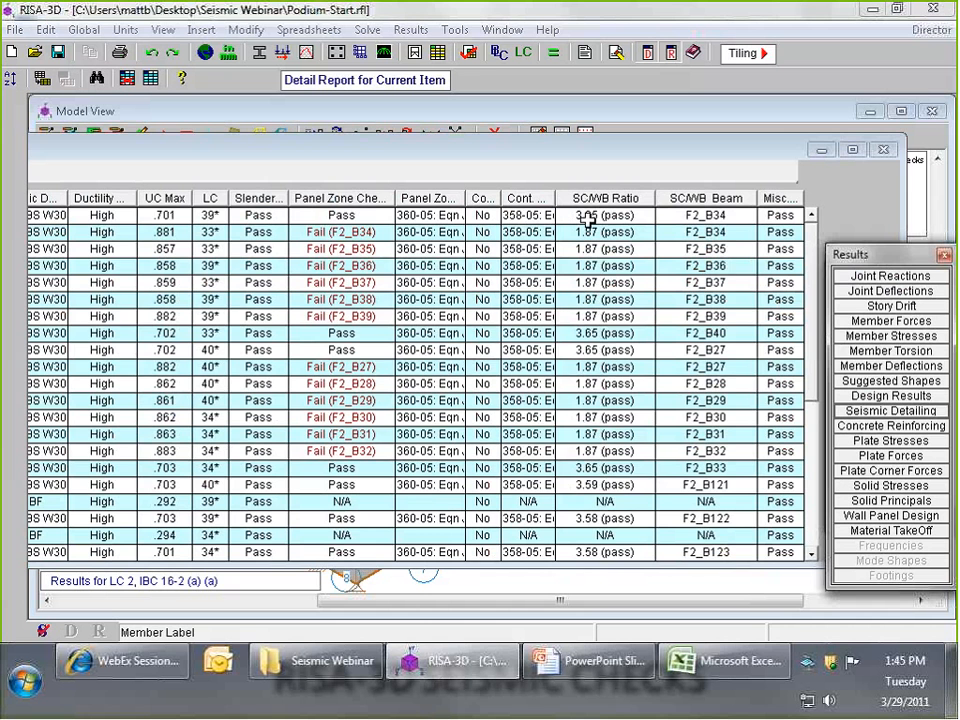
pyautogui.scroll(-1, 815, 303)
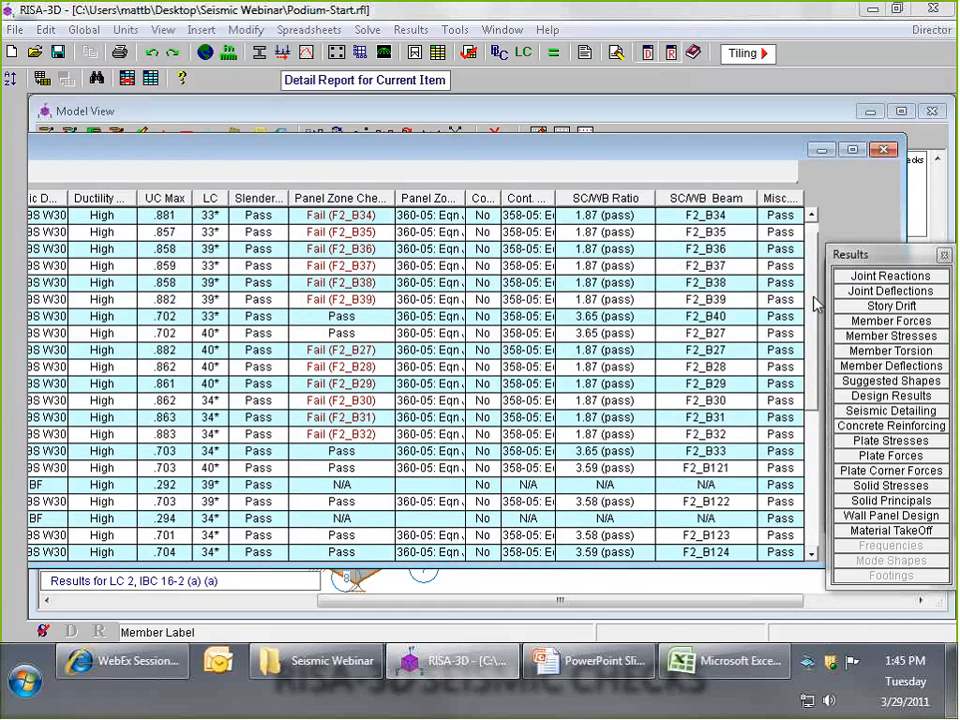
pyautogui.moveTo(814, 298); pyautogui.dragTo(804, 237)
pyautogui.click(610, 220)
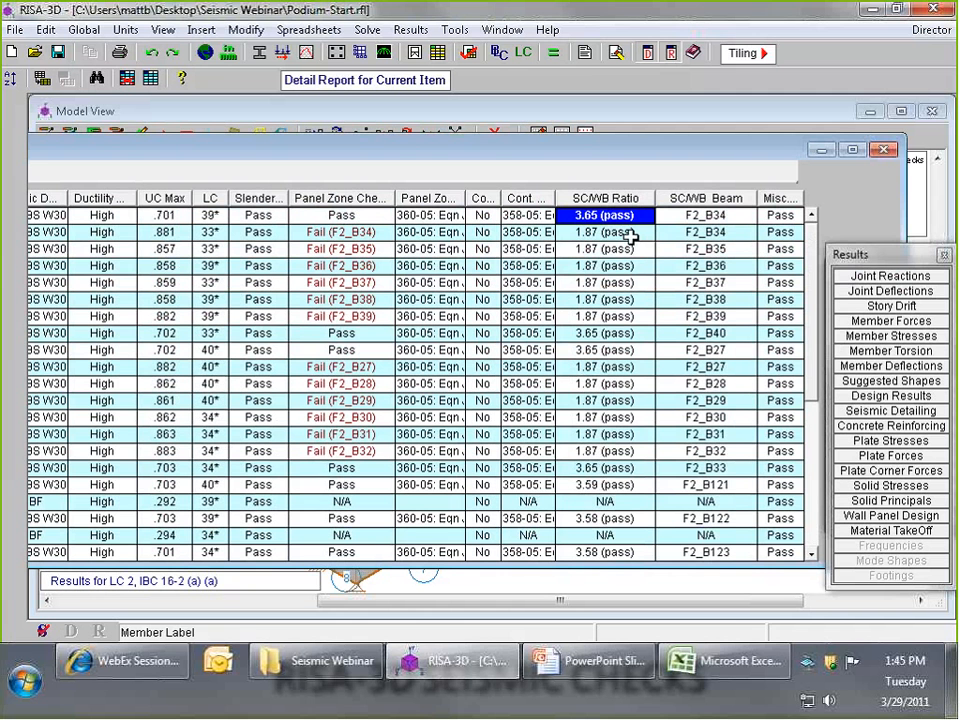
pyautogui.click(630, 233)
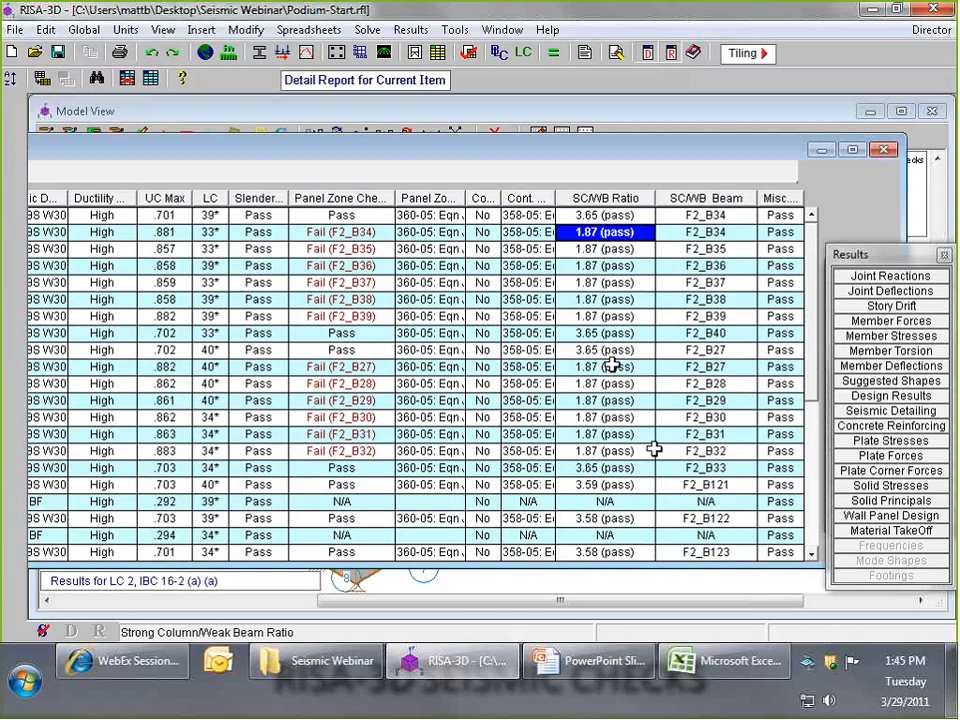
pyautogui.moveTo(834, 197); pyautogui.dragTo(838, 197)
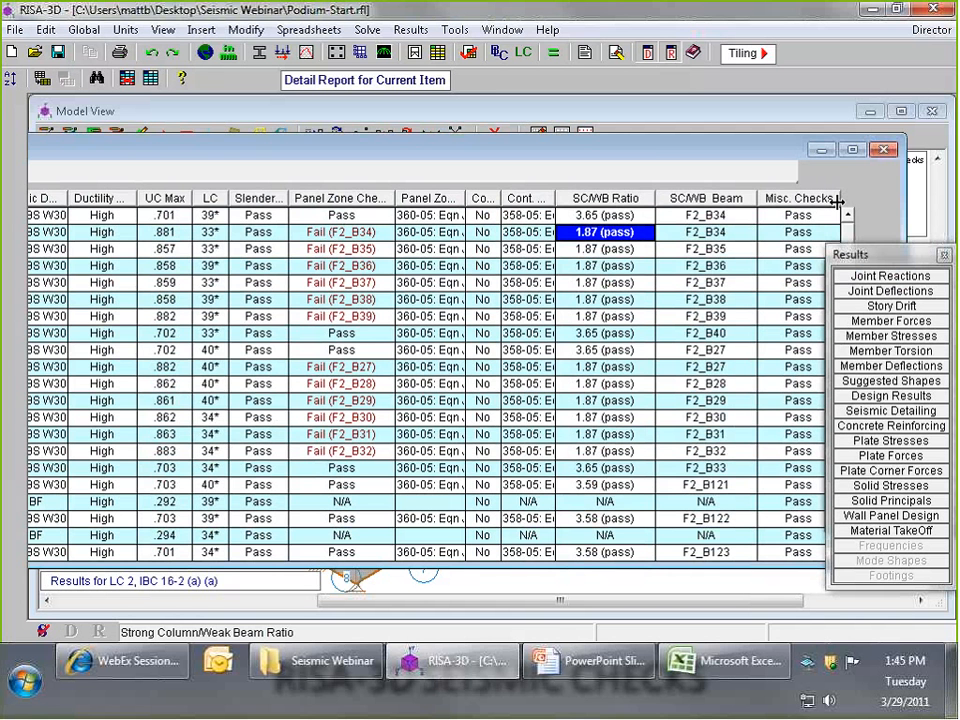
# - Switch the seismic detailing results to the beams and enlarge the results window to show more rows
pyautogui.moveTo(759, 153); pyautogui.dragTo(658, 152)
pyautogui.moveTo(749, 257); pyautogui.dragTo(755, 214)
pyautogui.moveTo(704, 144); pyautogui.dragTo(950, 146)
pyautogui.click(170, 170)
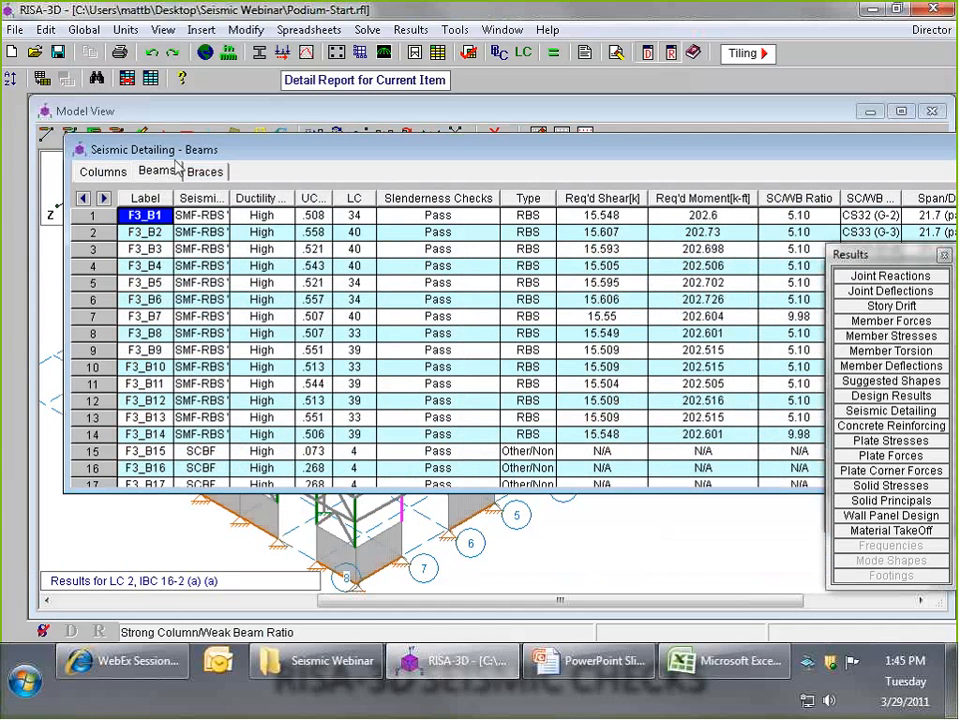
pyautogui.moveTo(117, 491); pyautogui.dragTo(117, 590)
pyautogui.moveTo(430, 145); pyautogui.dragTo(386, 131)
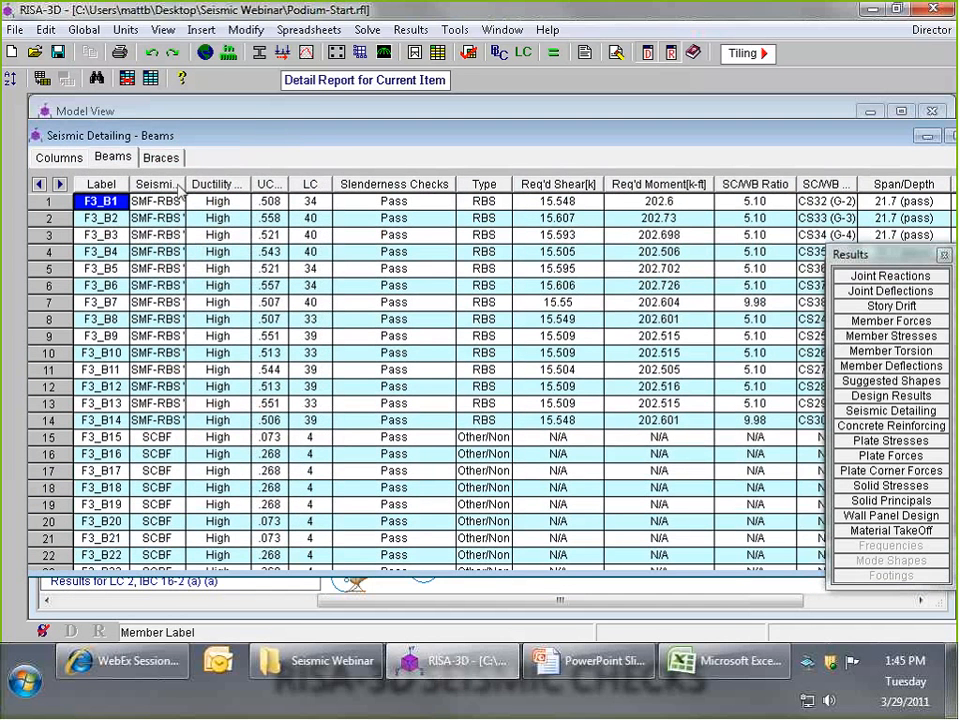
# - Narrow the seismic design rule and ductility columns, show the full UC Max heading, and look through the beam results
pyautogui.moveTo(185, 185)
pyautogui.mouseDown()
pyautogui.moveTo(200, 187)
pyautogui.moveTo(171, 187)
pyautogui.mouseUp()
pyautogui.moveTo(236, 187); pyautogui.dragTo(298, 191)
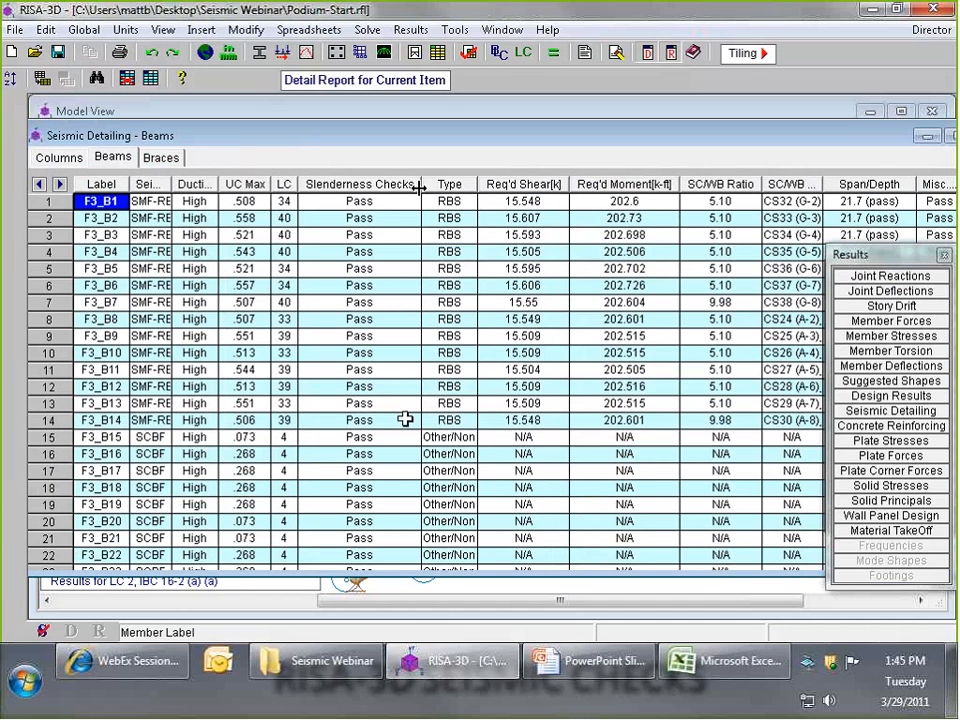
pyautogui.press('pagedown')
pyautogui.press('pagedown')
pyautogui.press('pagedown')
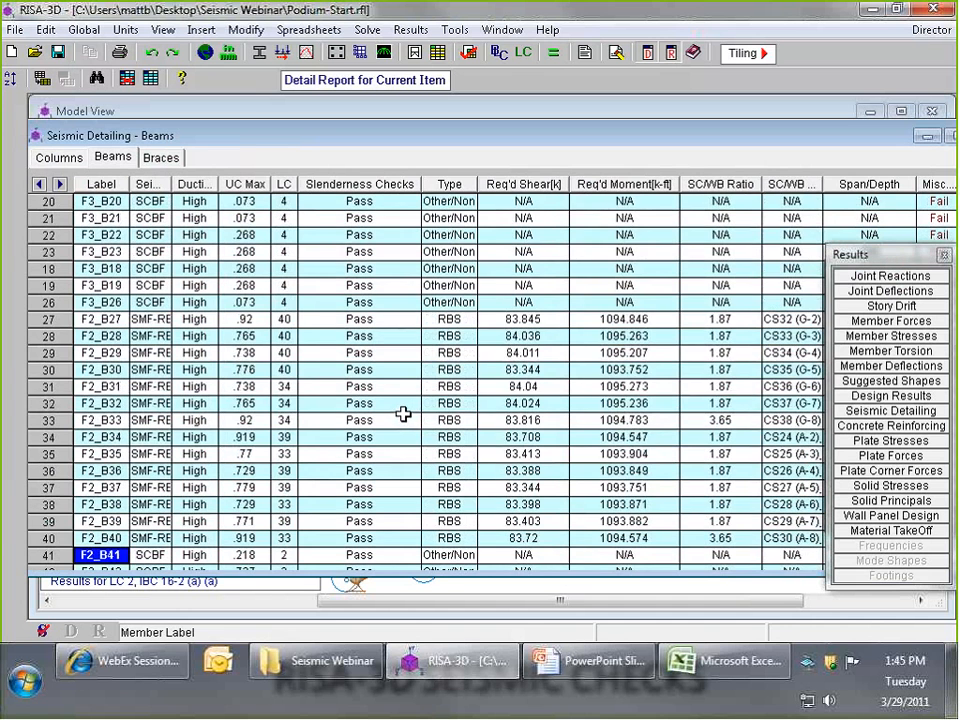
pyautogui.press('pageup')
pyautogui.press('pageup')
pyautogui.press('pageup')
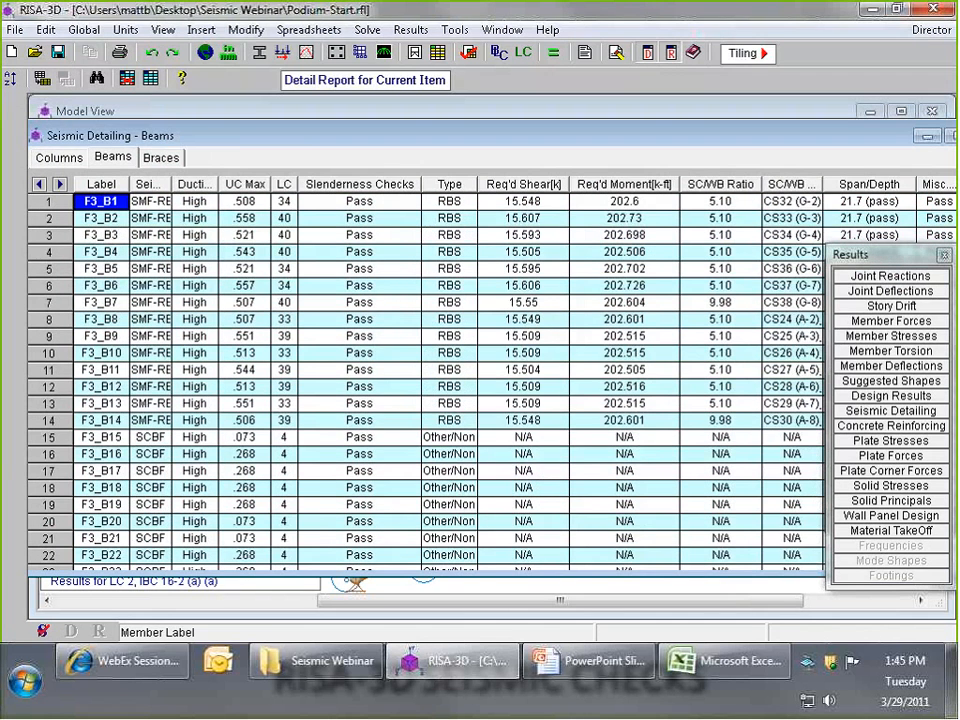
# - Narrow the Slenderness Checks column, widen the Type column and examine the moment connection type of beam F3_B15
pyautogui.doubleClick(418, 184)
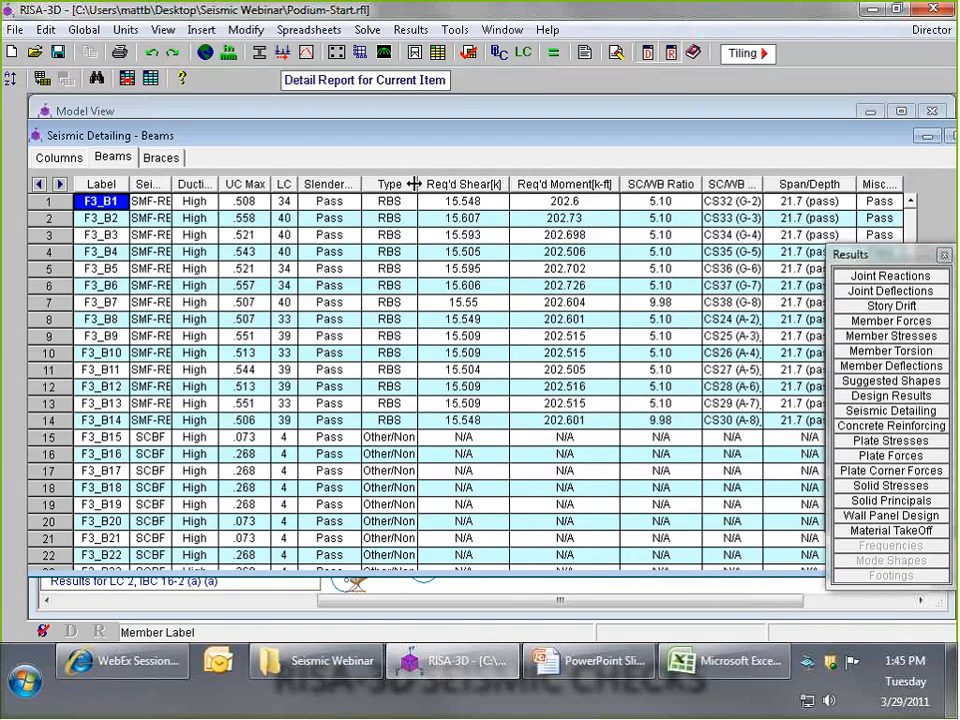
pyautogui.doubleClick(414, 184)
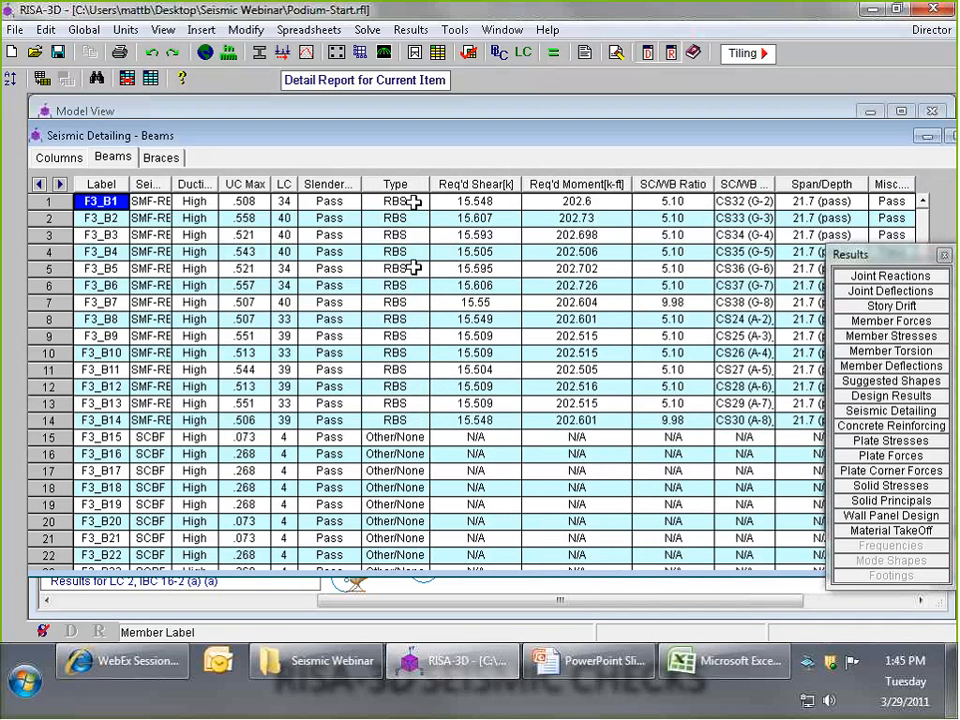
pyautogui.click(418, 437)
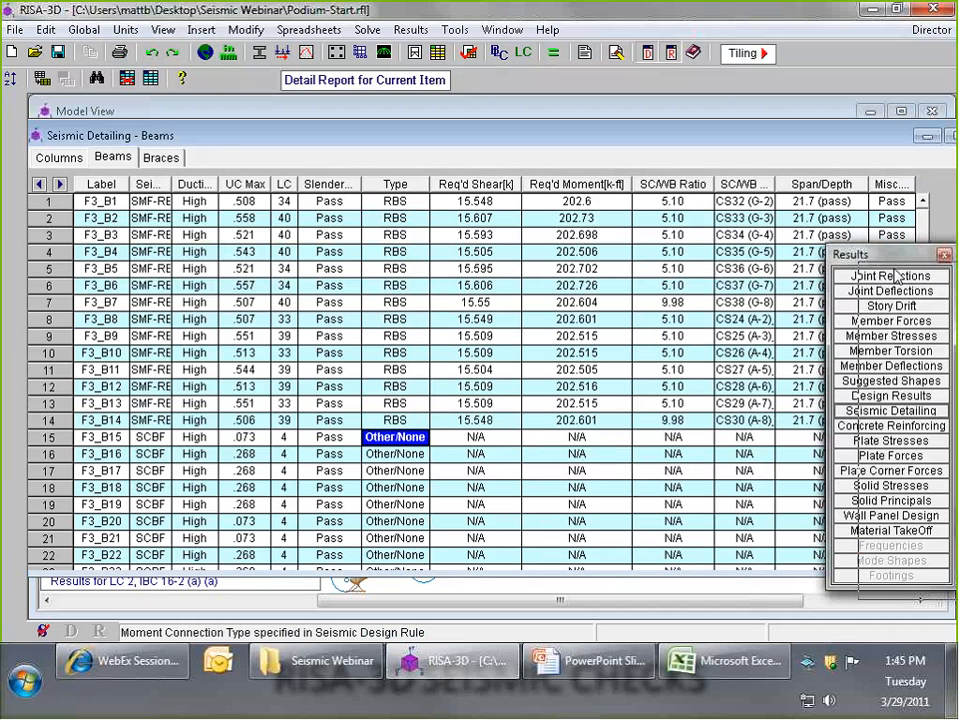
pyautogui.moveTo(895, 269); pyautogui.dragTo(905, 297)
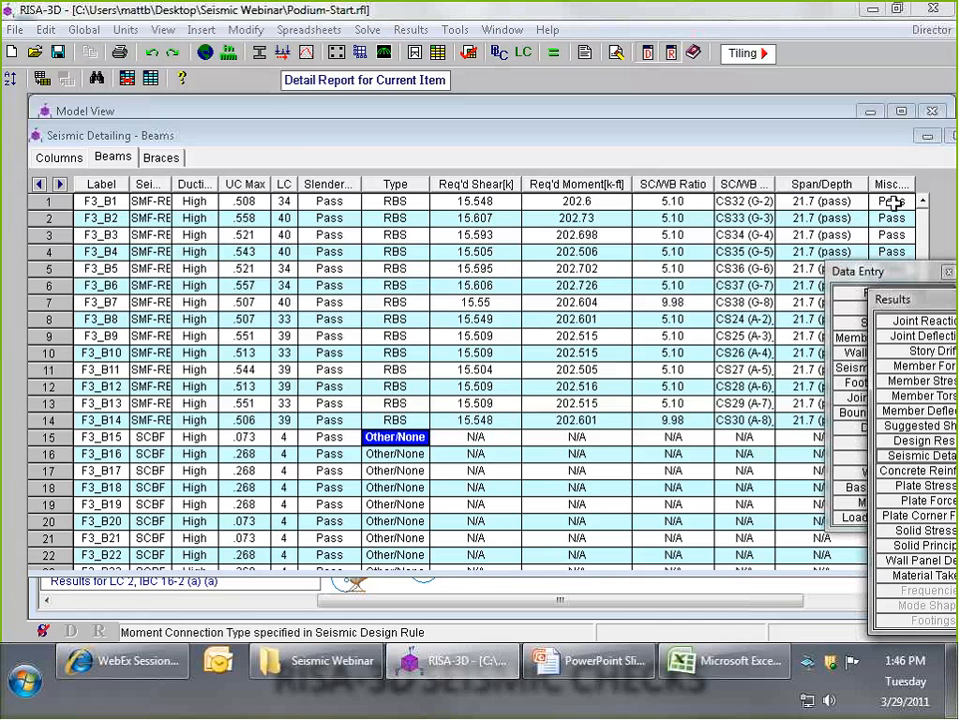
# - Open the brace seismic detailing results, narrow the slenderness, required tension and compression columns, and widen the Unbalanced Vert. Force column
pyautogui.click(160, 159)
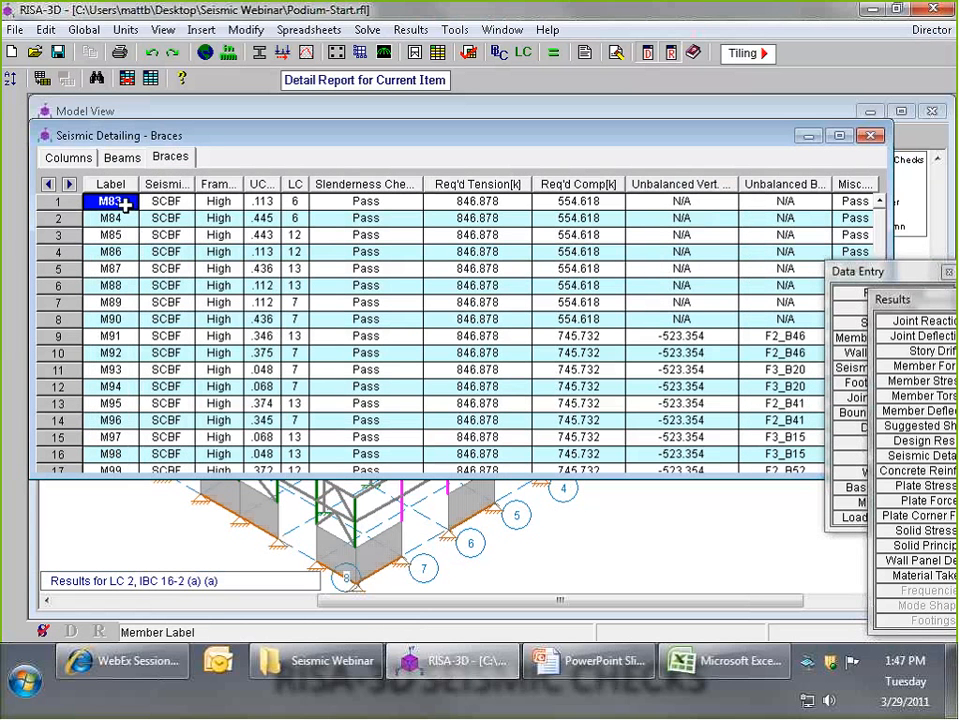
pyautogui.moveTo(193, 190); pyautogui.dragTo(369, 188)
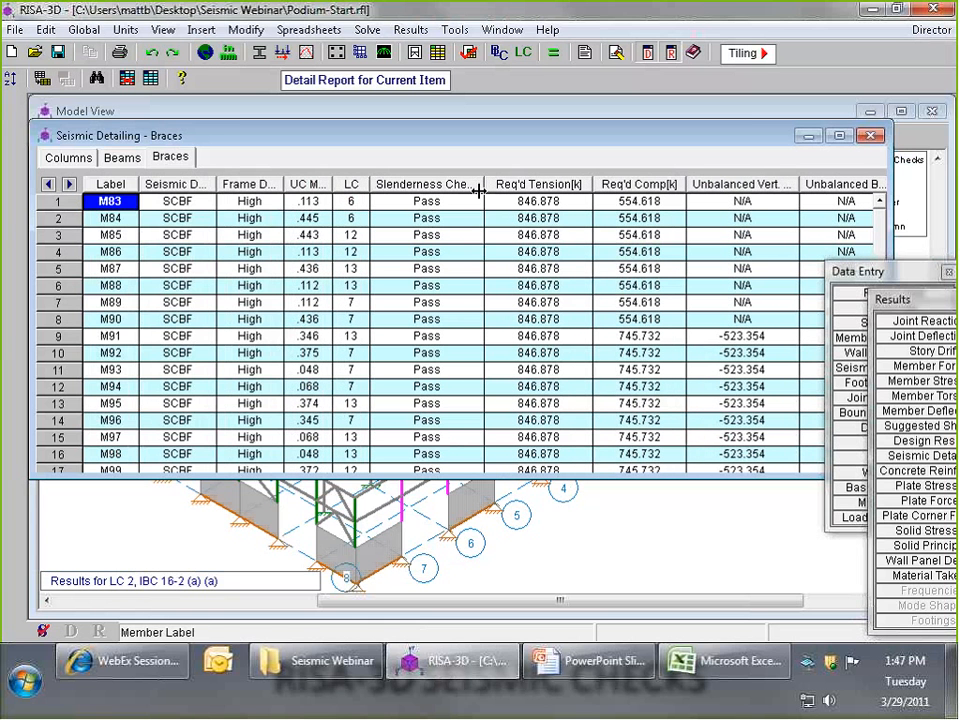
pyautogui.moveTo(479, 190)
pyautogui.mouseDown()
pyautogui.moveTo(494, 184)
pyautogui.moveTo(467, 187)
pyautogui.mouseUp()
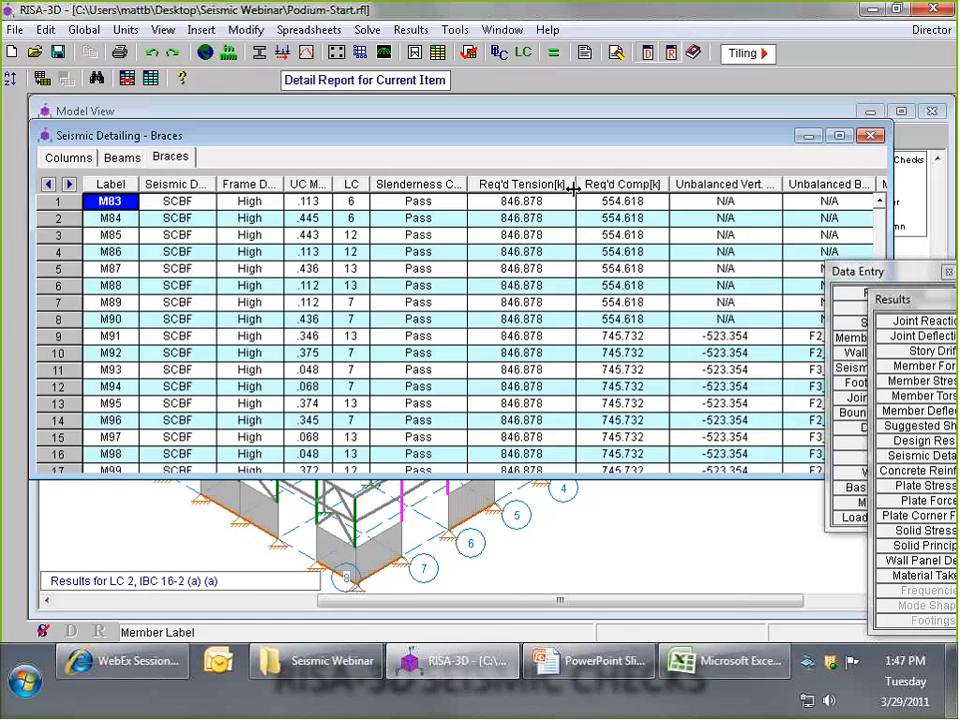
pyautogui.moveTo(573, 188); pyautogui.dragTo(554, 188)
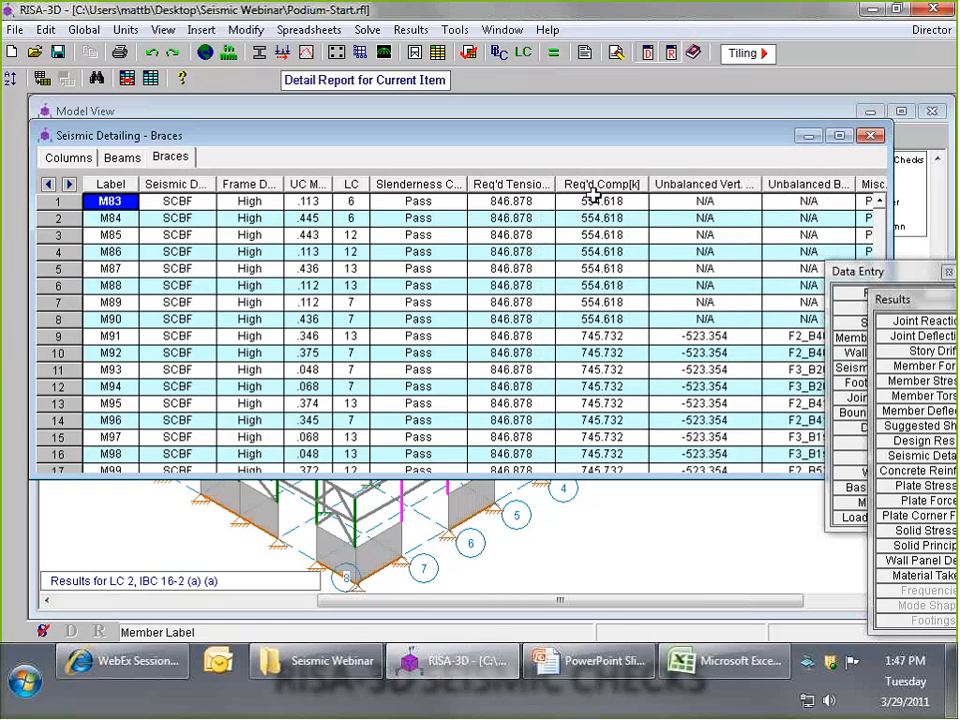
pyautogui.moveTo(636, 188); pyautogui.dragTo(633, 189)
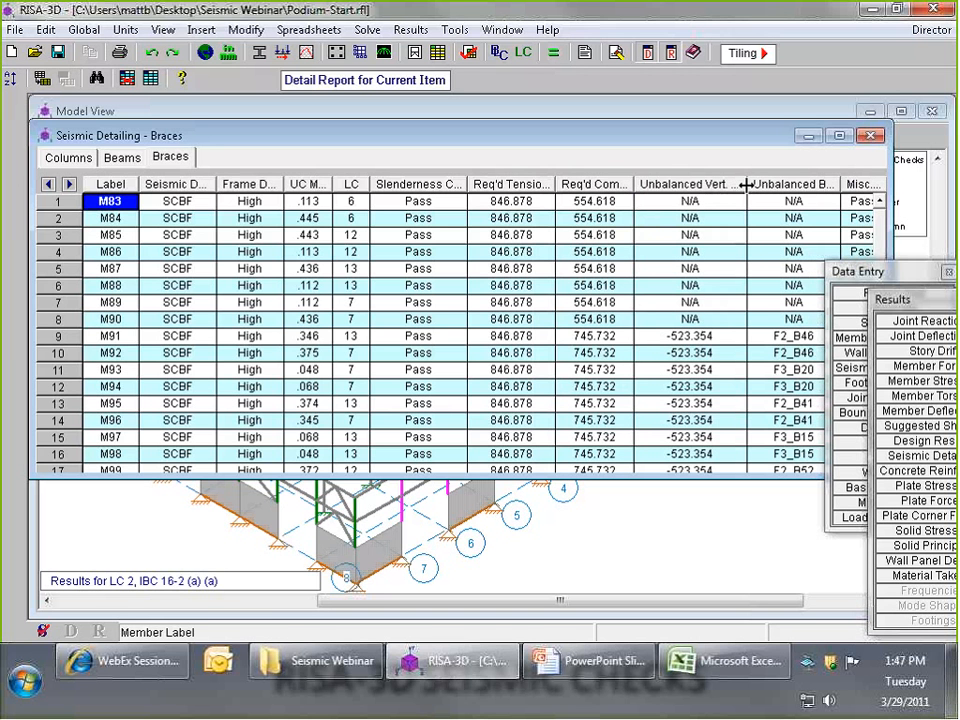
pyautogui.moveTo(747, 185); pyautogui.dragTo(761, 187)
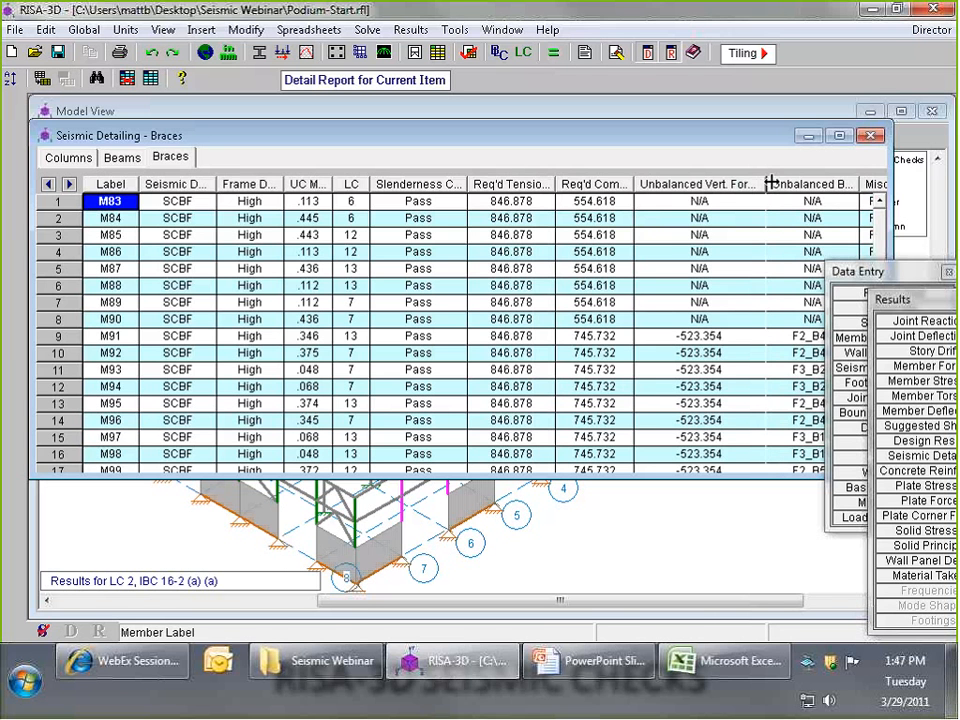
pyautogui.moveTo(770, 184); pyautogui.dragTo(790, 184)
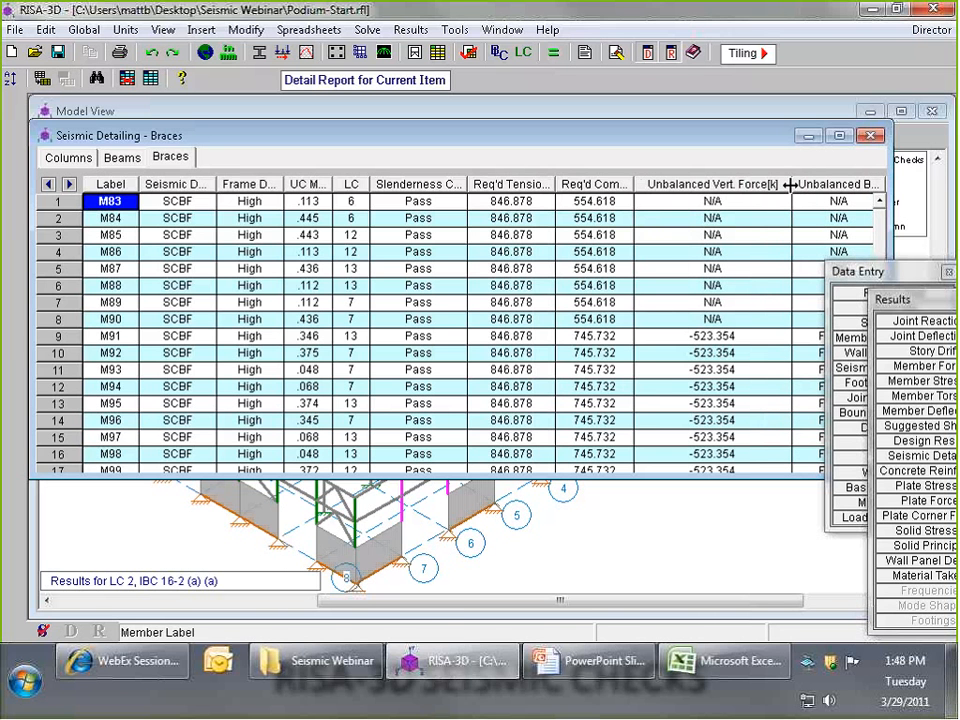
# - Narrow the required compression column in the brace results and widen the Unbalanced Beam column to show its full heading
pyautogui.moveTo(633, 184); pyautogui.dragTo(606, 184)
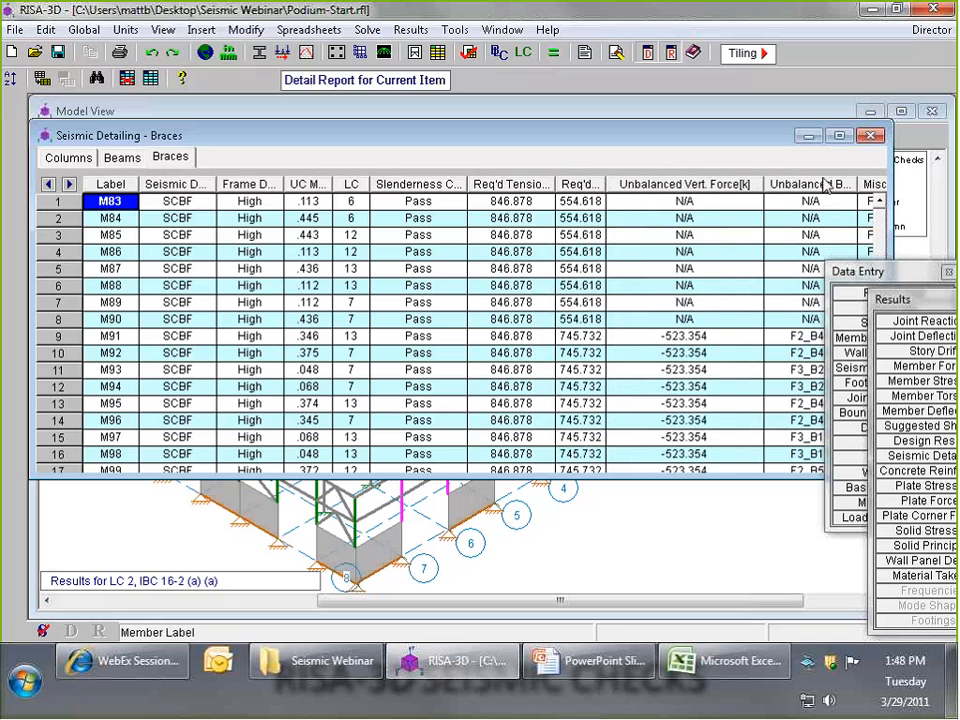
pyautogui.moveTo(876, 183); pyautogui.dragTo(876, 184)
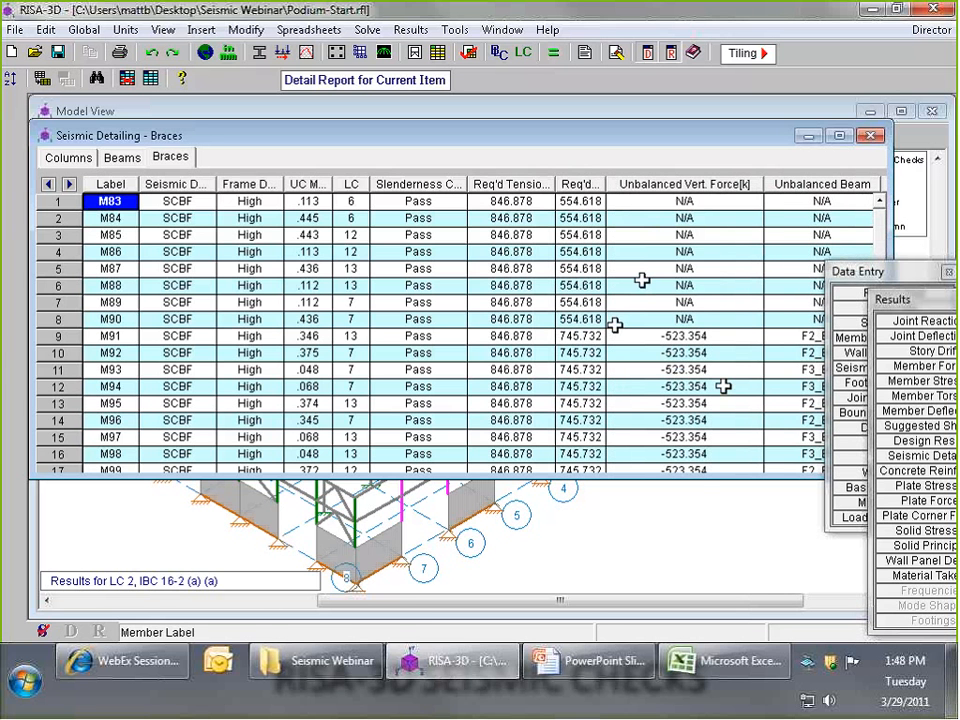
# - Return to the 3D model and examine closely the chevron-braced bay between grids A and B along grid line 1
pyautogui.click(508, 565)
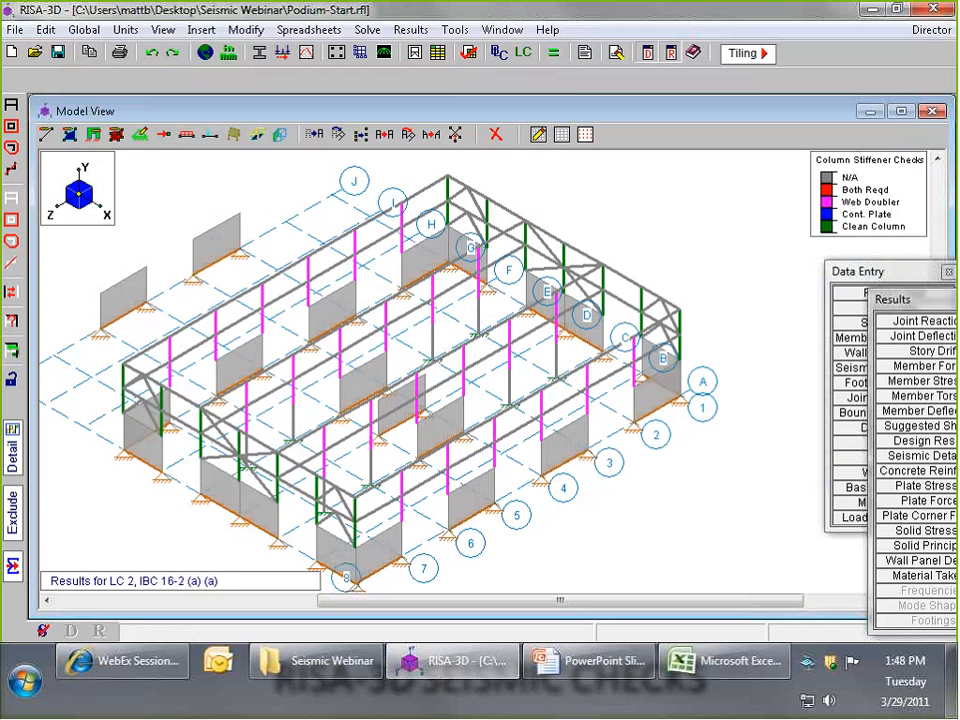
pyautogui.scroll(2, 730, 238)
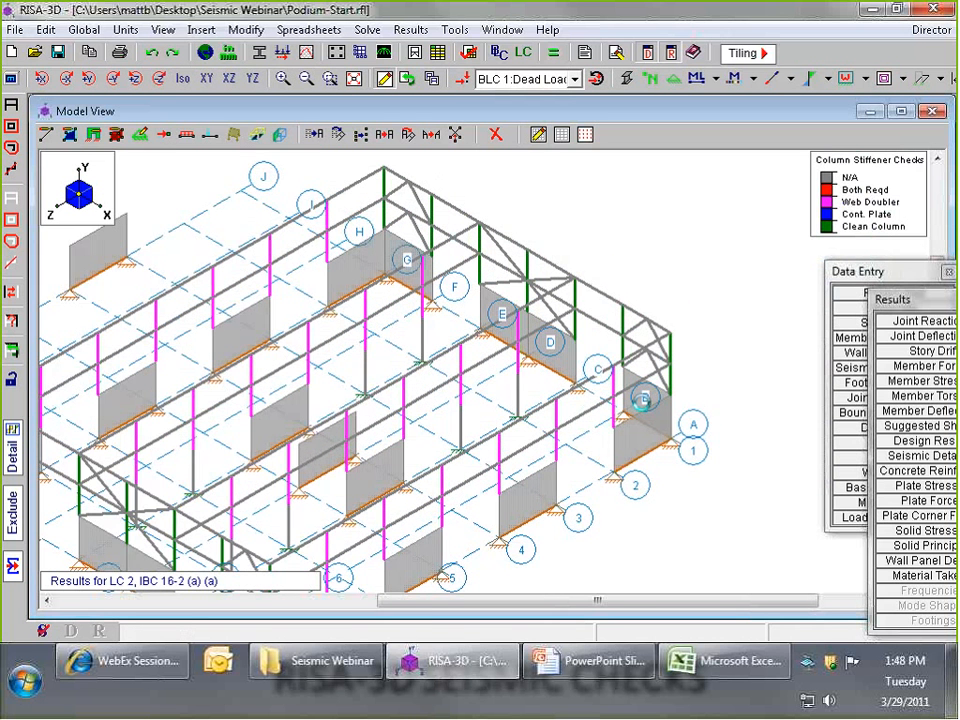
pyautogui.scroll(1, 643, 399)
pyautogui.scroll(3, 643, 399)
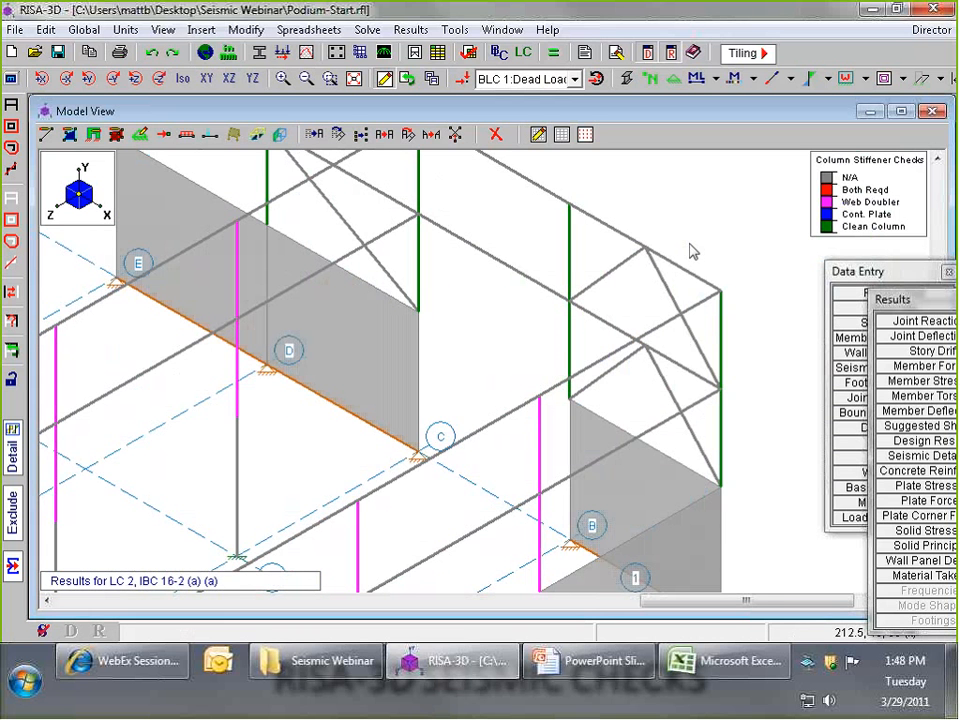
pyautogui.scroll(2, 684, 246)
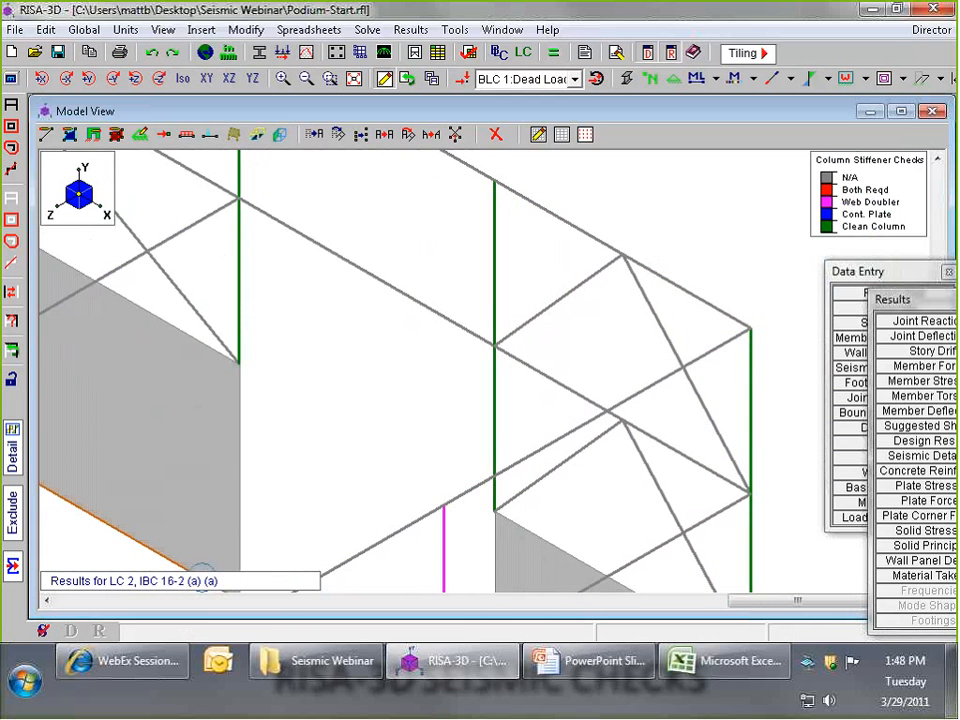
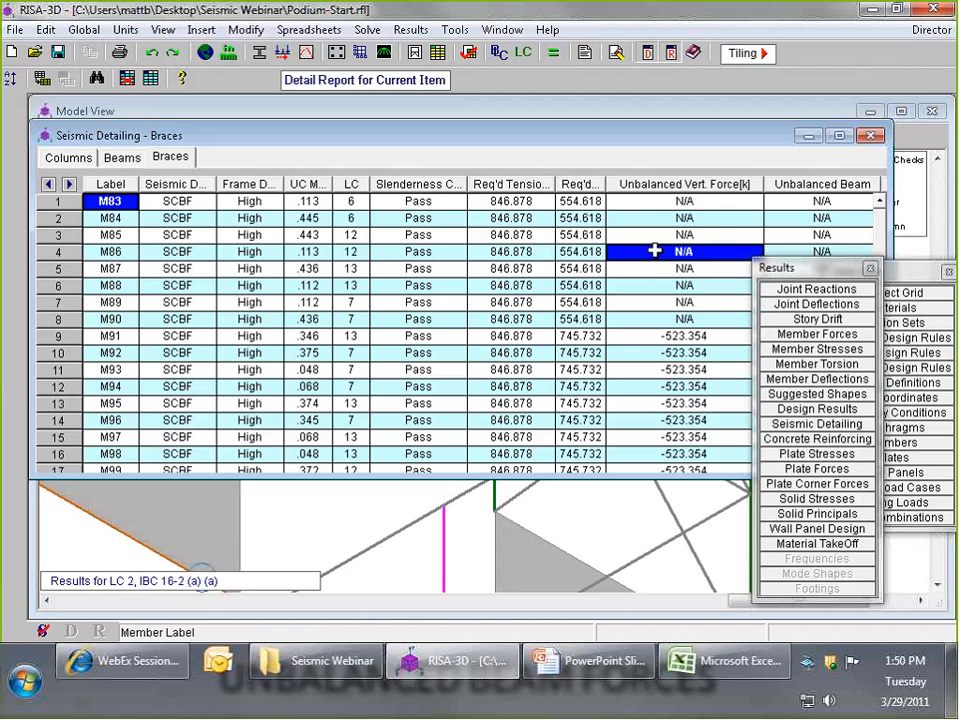
# - Narrow the Unbalanced Vert. Force column in the brace results and widen the Misc. Checks column to show its full heading
pyautogui.moveTo(764, 188); pyautogui.dragTo(713, 192)
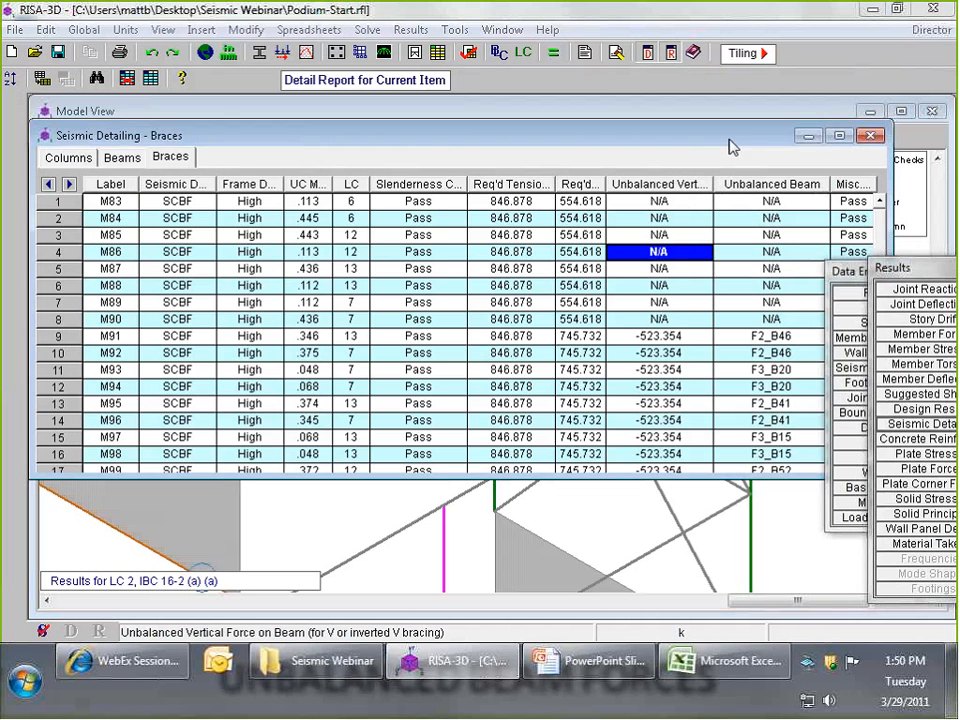
pyautogui.moveTo(729, 146); pyautogui.dragTo(652, 147)
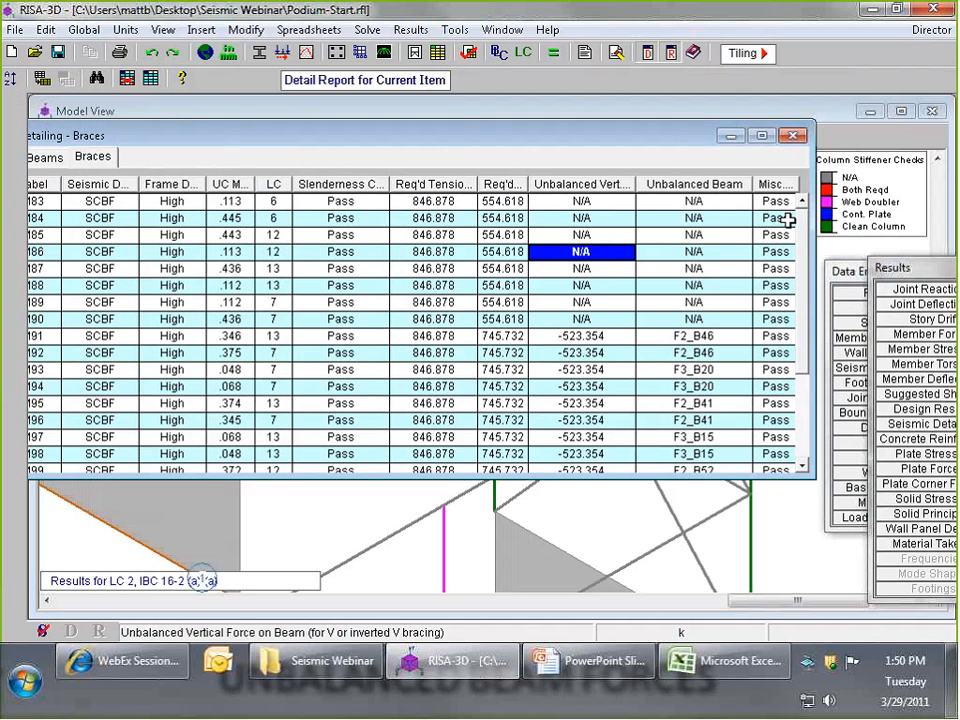
pyautogui.moveTo(789, 221); pyautogui.dragTo(840, 190)
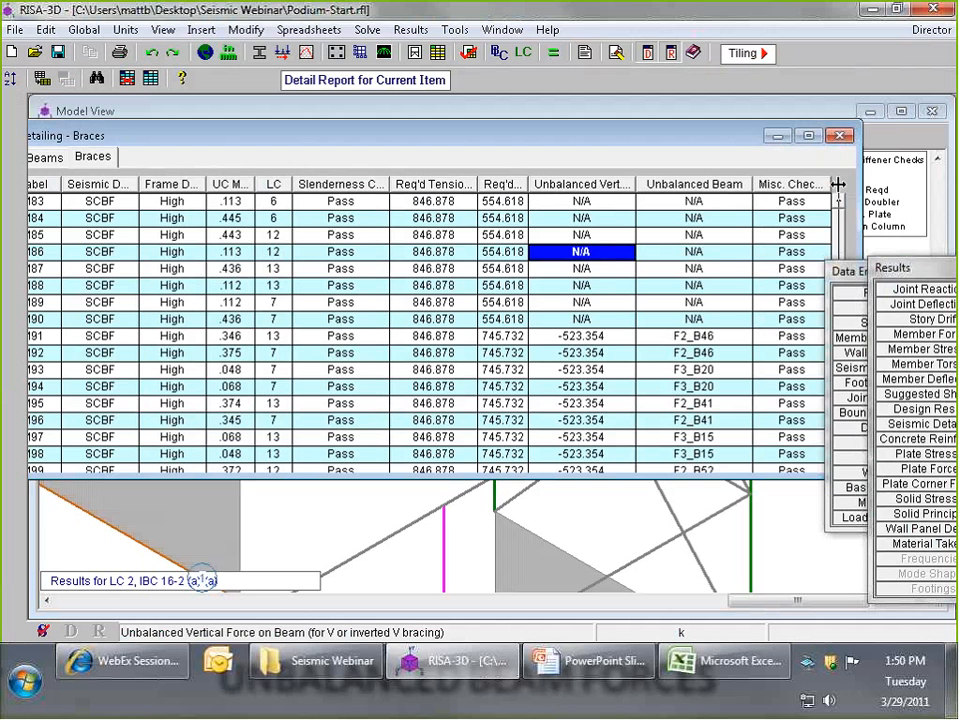
pyautogui.moveTo(892, 268); pyautogui.dragTo(804, 262)
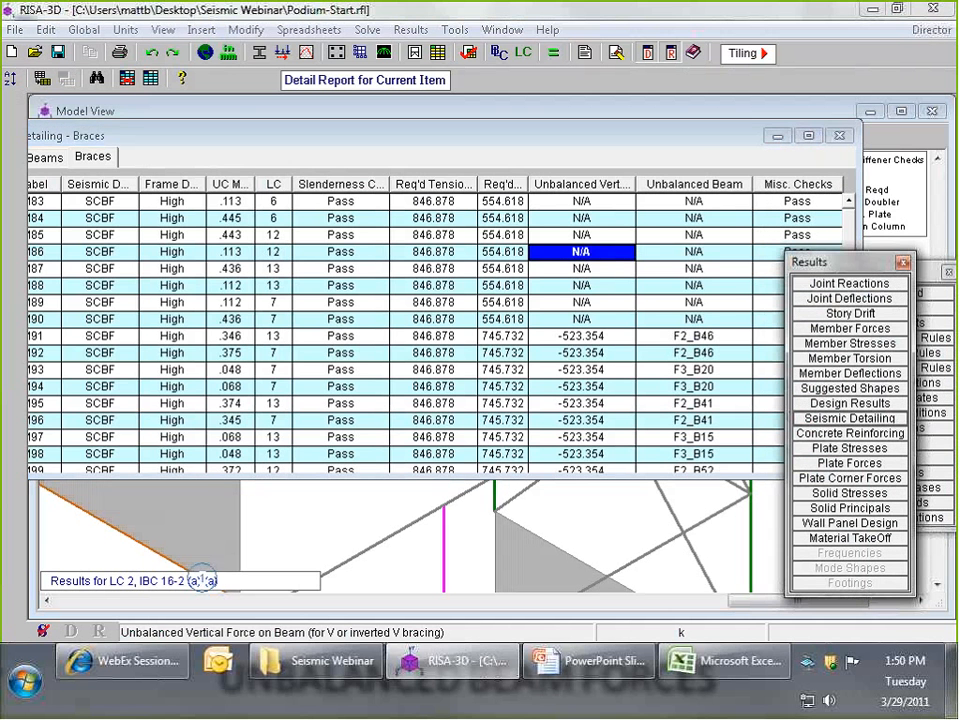
pyautogui.moveTo(98, 136); pyautogui.dragTo(214, 136)
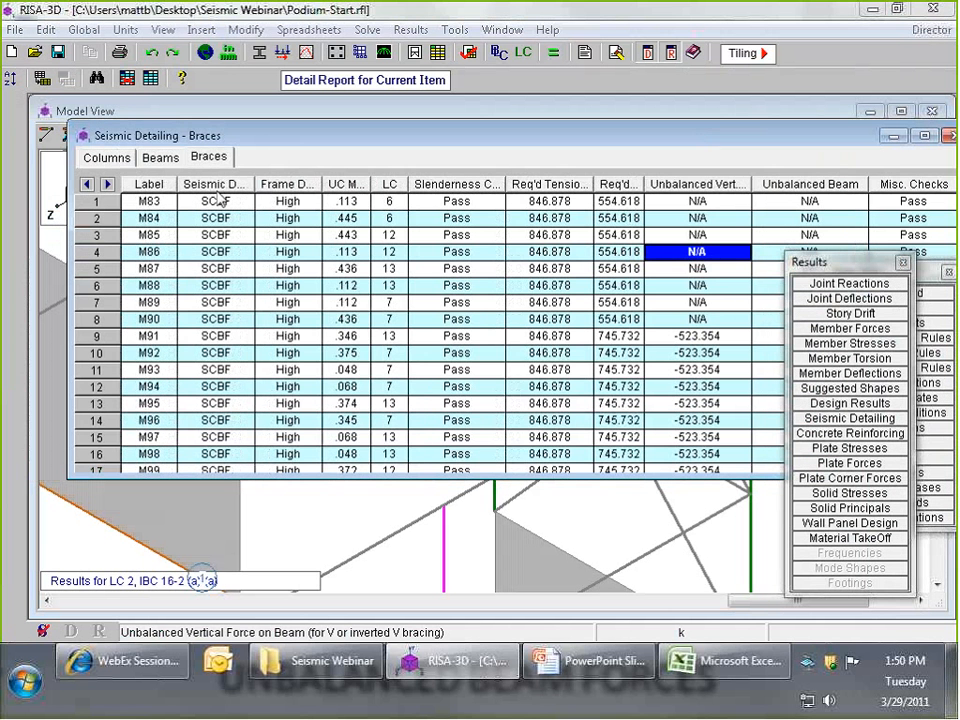
# - Switch to the column seismic detailing results, select column CS24 (A-2)_L1_54, and view the surrounding frames in the 3D model
pyautogui.click(108, 158)
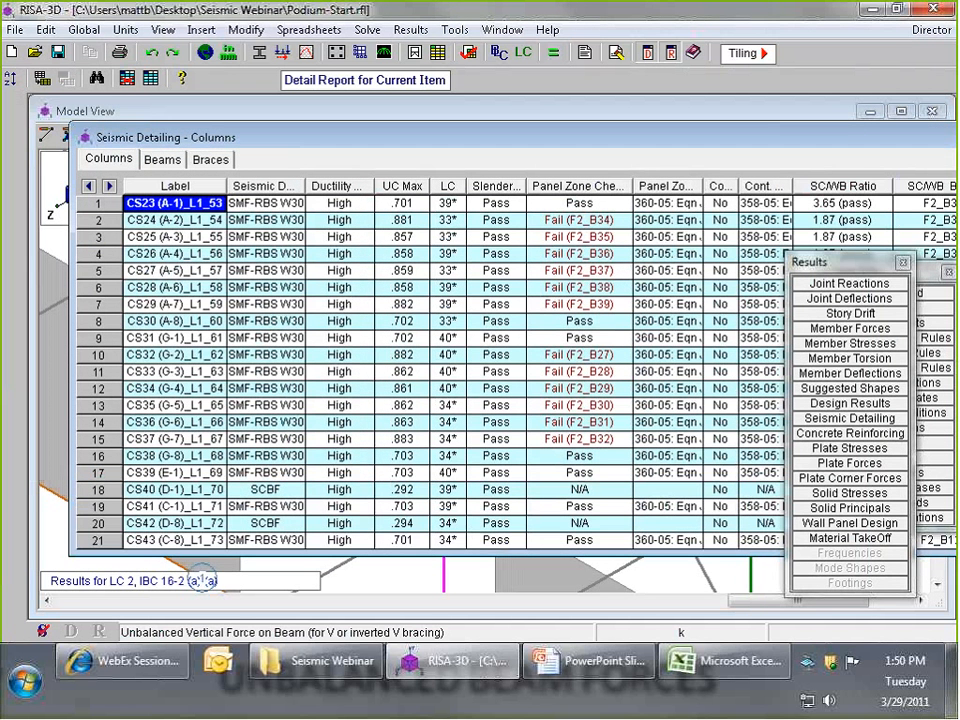
pyautogui.click(186, 223)
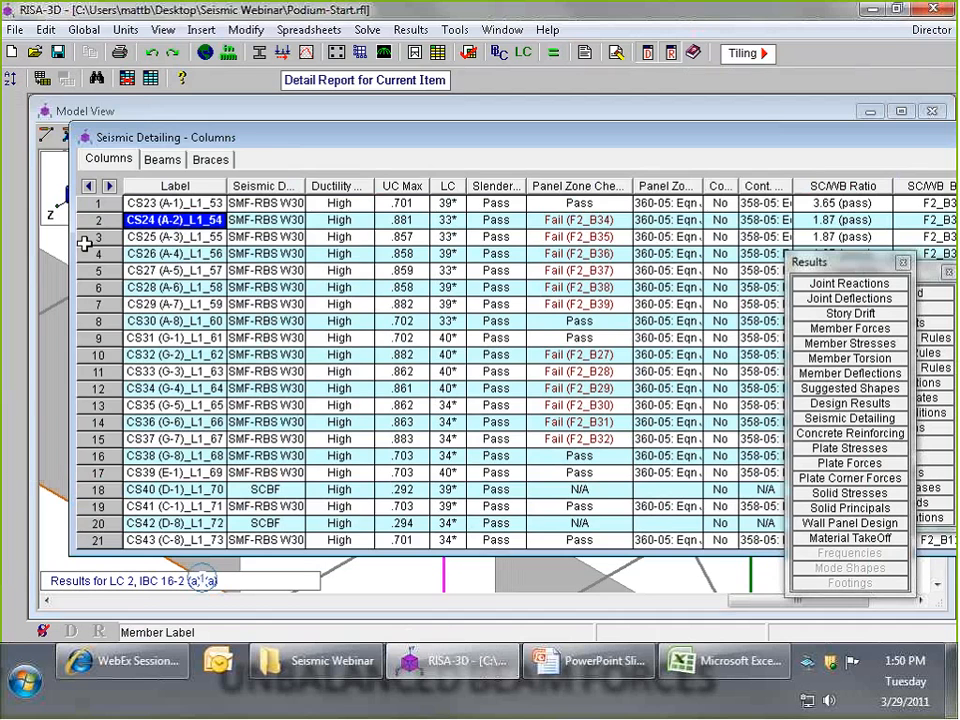
pyautogui.click(55, 248)
pyautogui.scroll(-3, 402, 334)
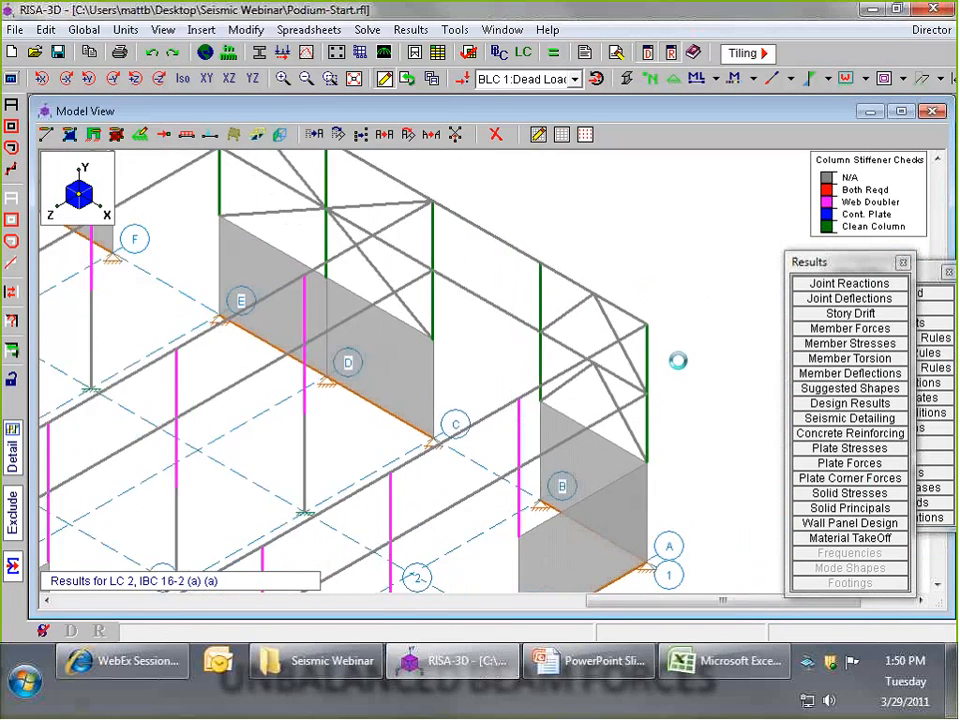
pyautogui.scroll(-4, 678, 360)
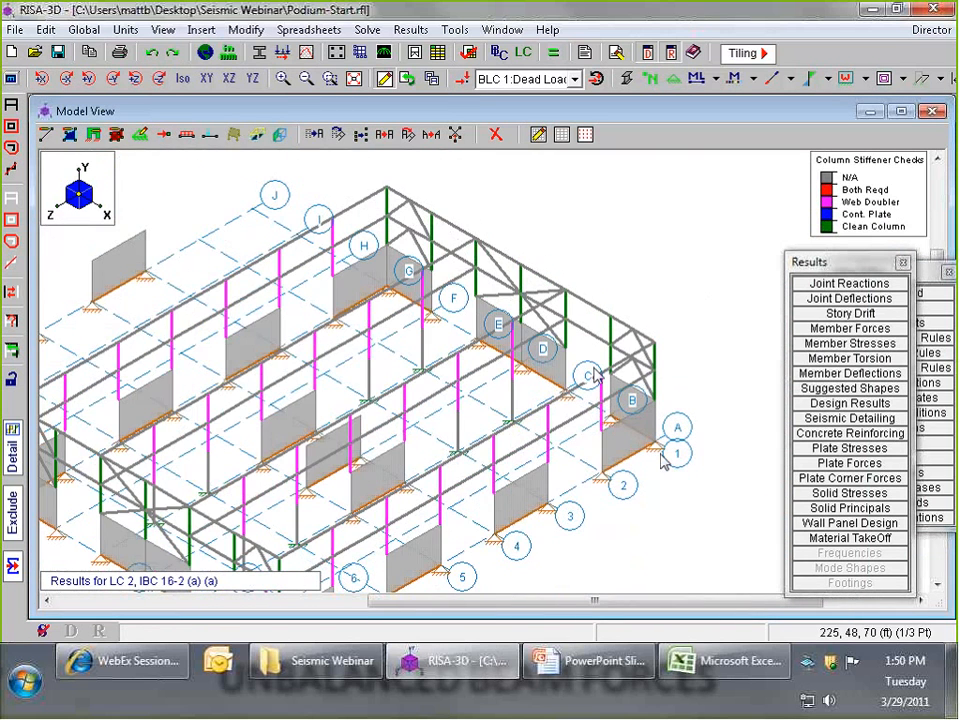
# - Open the detail report for column CS24 (A-2)_L1_54 and review its force diagrams and LRFD code check
pyautogui.click(846, 421)
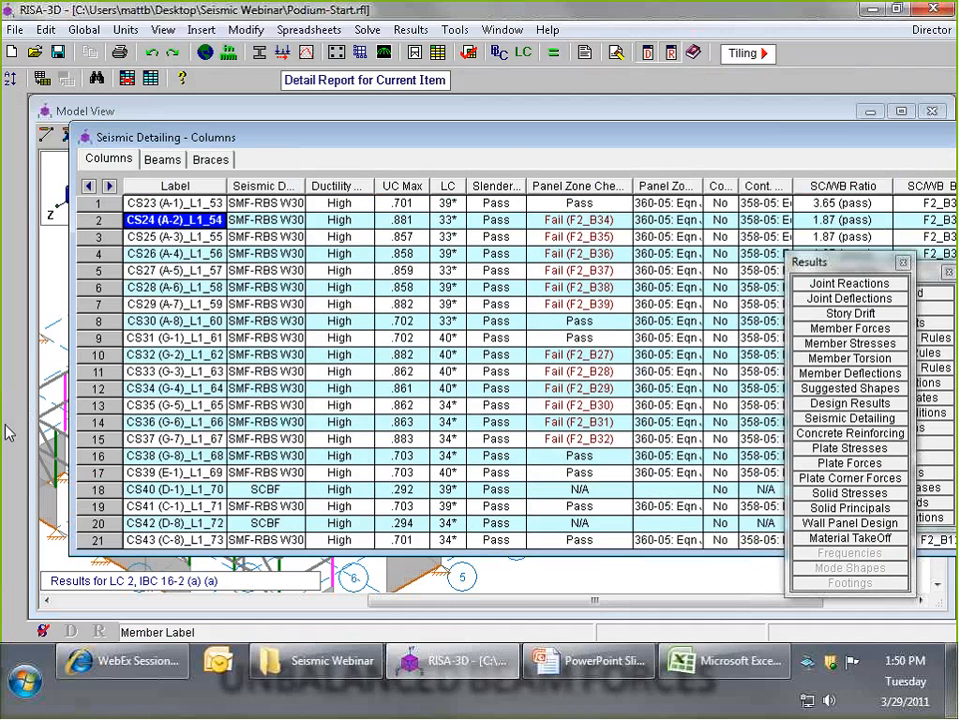
pyautogui.click(306, 53)
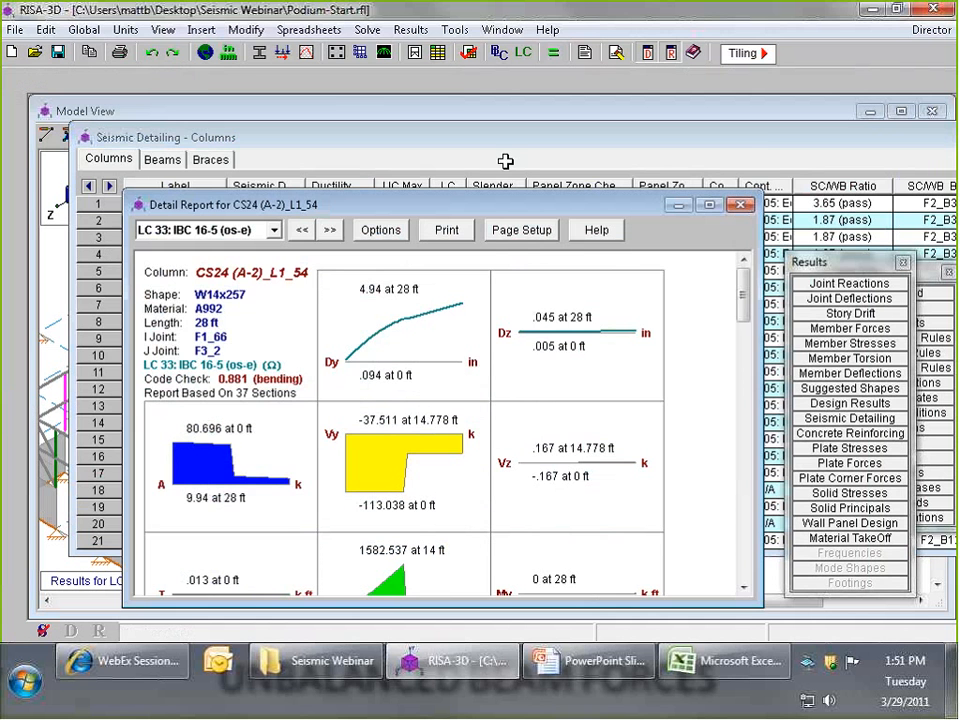
pyautogui.moveTo(534, 191); pyautogui.dragTo(534, 99)
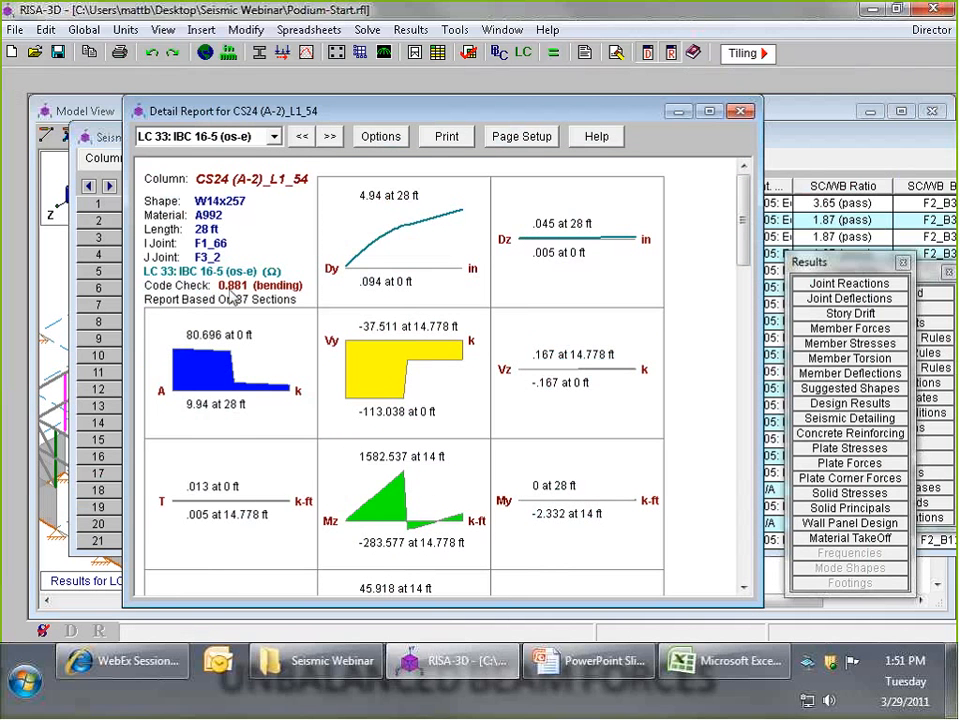
pyautogui.moveTo(743, 203); pyautogui.dragTo(743, 286)
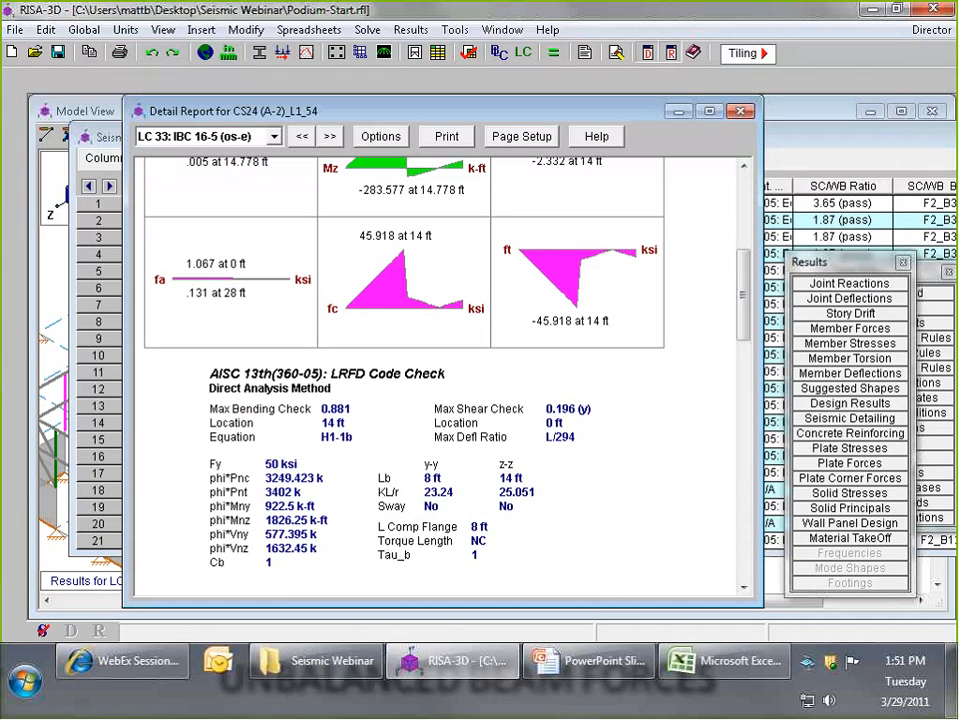
pyautogui.moveTo(743, 283); pyautogui.dragTo(740, 219)
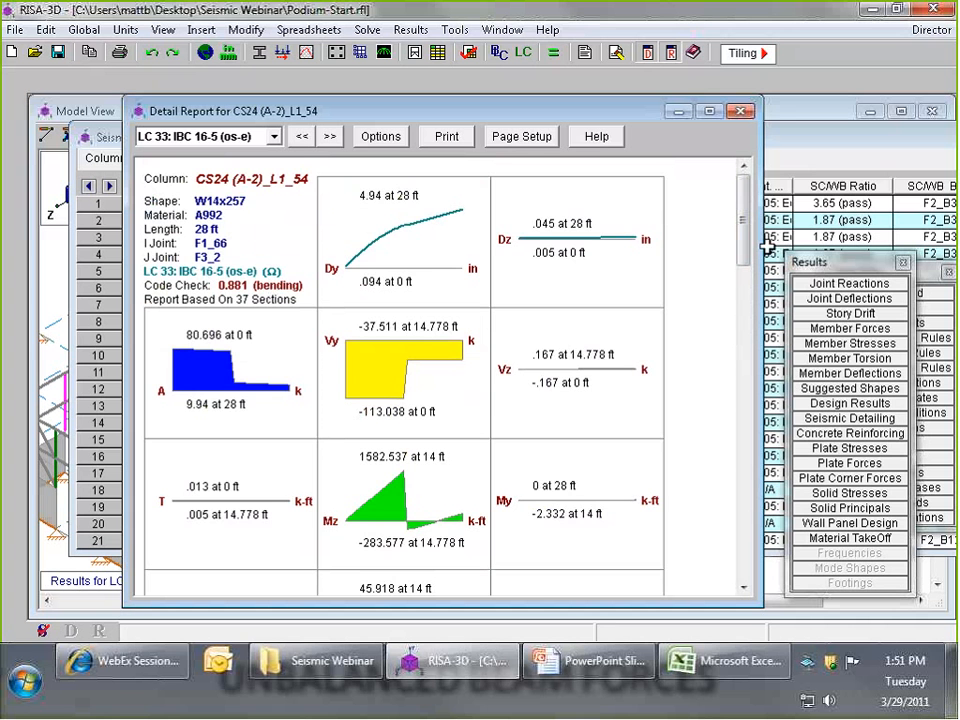
# - Examine the enveloped seismic detailing results and panel zone summary in the detail report for column CS24 (A-2)_L1_54
pyautogui.moveTo(745, 210); pyautogui.dragTo(744, 304)
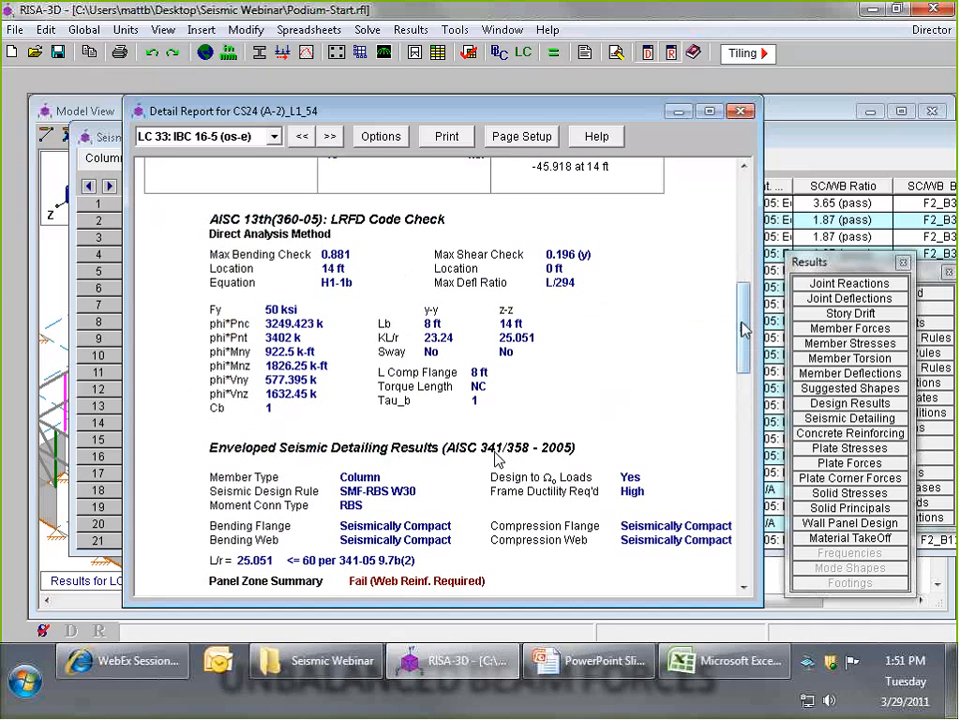
pyautogui.scroll(-5, 744, 328)
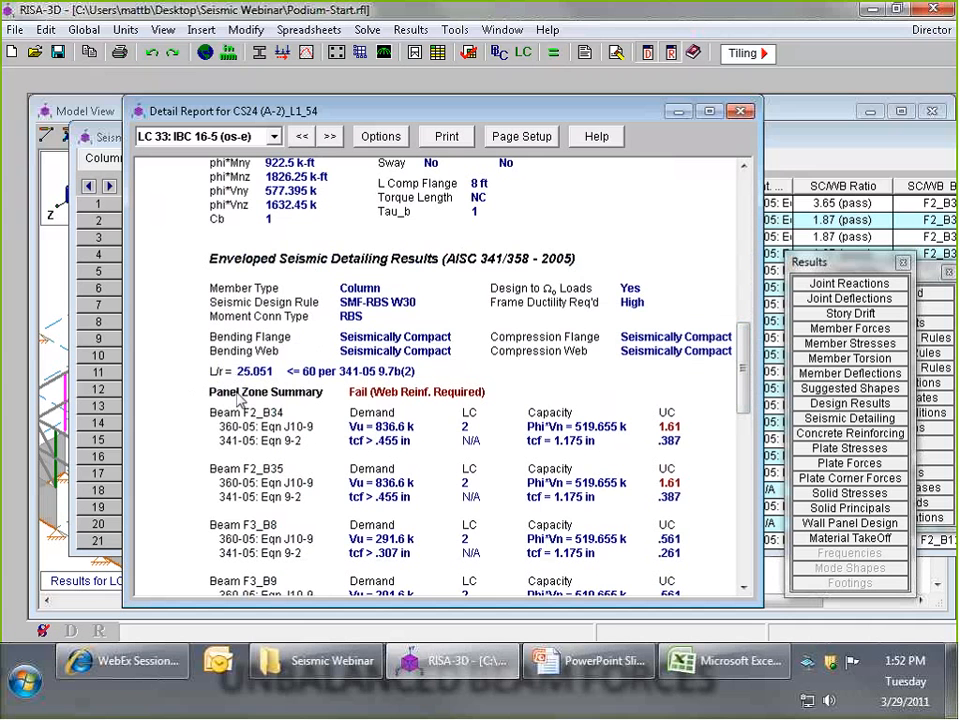
pyautogui.scroll(-1, 752, 370)
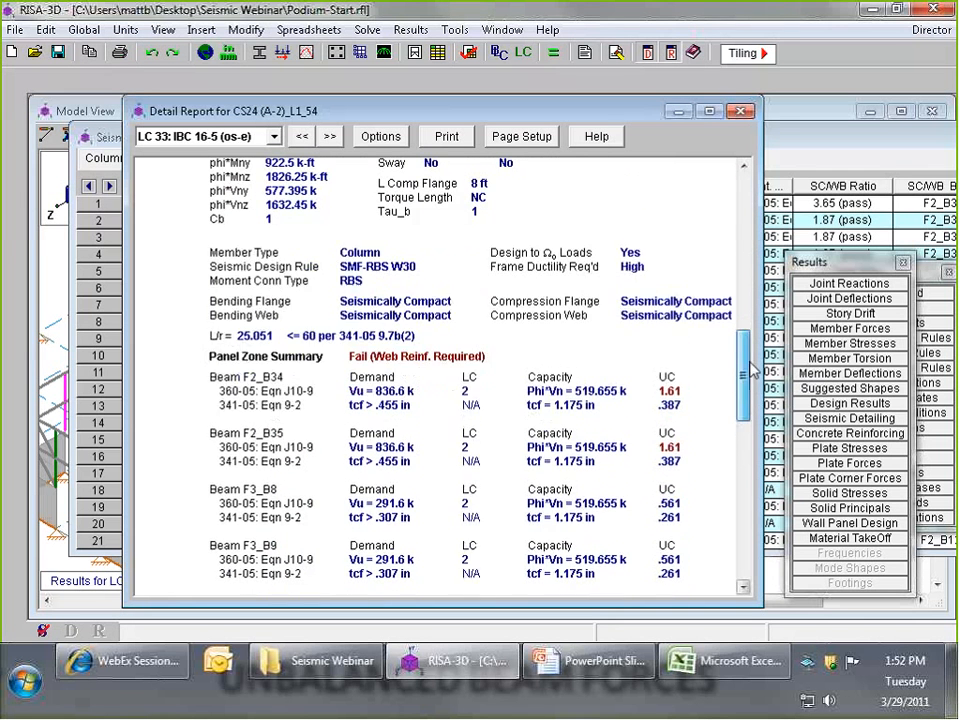
pyautogui.scroll(-2, 752, 370)
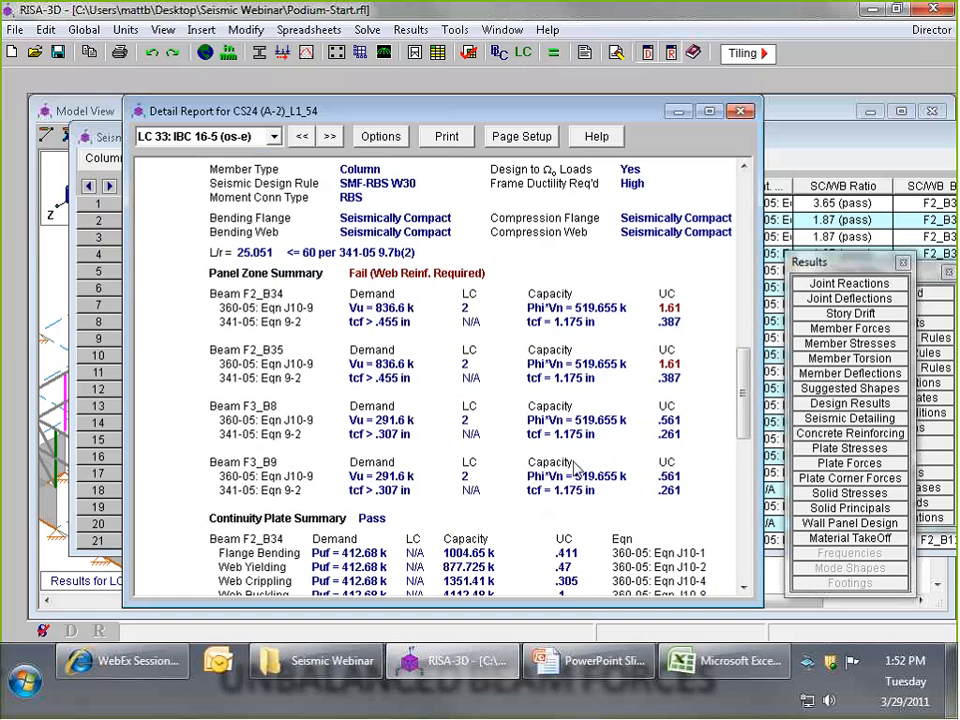
# - Review the report's continuity plate summary, column beam moment ratios and flange bracing forces for CS24 (A-2)_L1_54, and close the report
pyautogui.moveTo(745, 405); pyautogui.dragTo(745, 474)
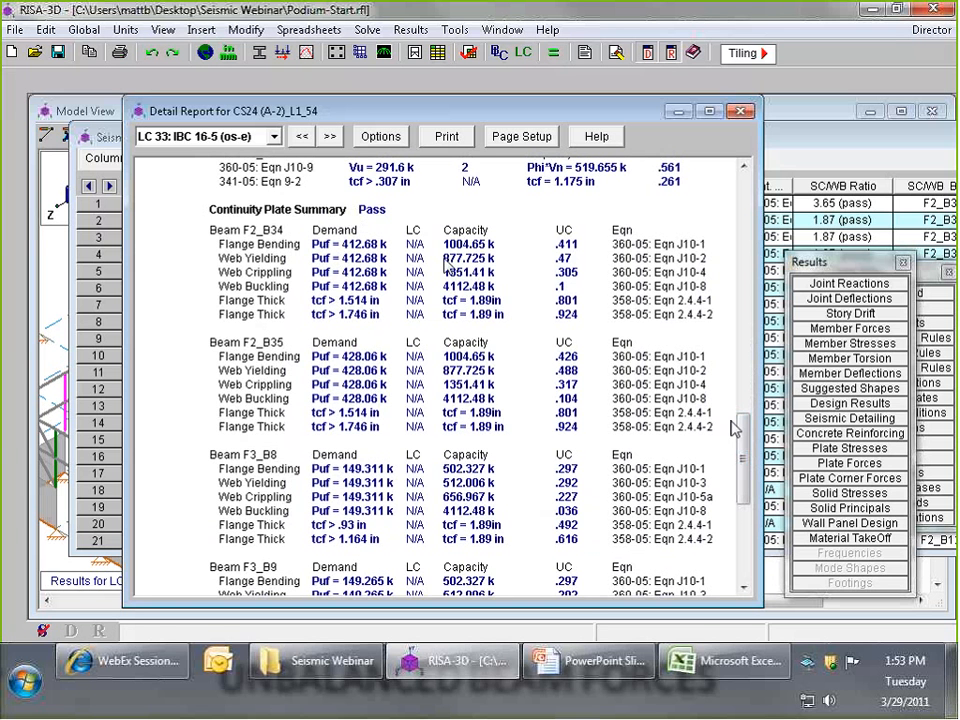
pyautogui.moveTo(742, 430); pyautogui.dragTo(743, 437)
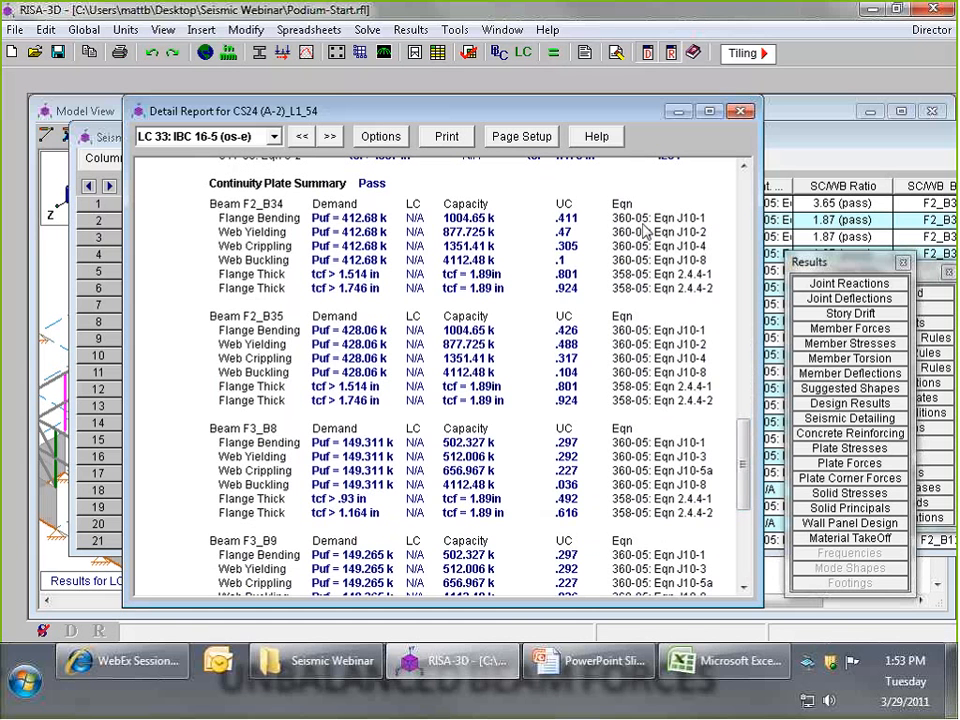
pyautogui.moveTo(743, 462)
pyautogui.mouseDown()
pyautogui.moveTo(745, 487)
pyautogui.moveTo(750, 478)
pyautogui.mouseUp()
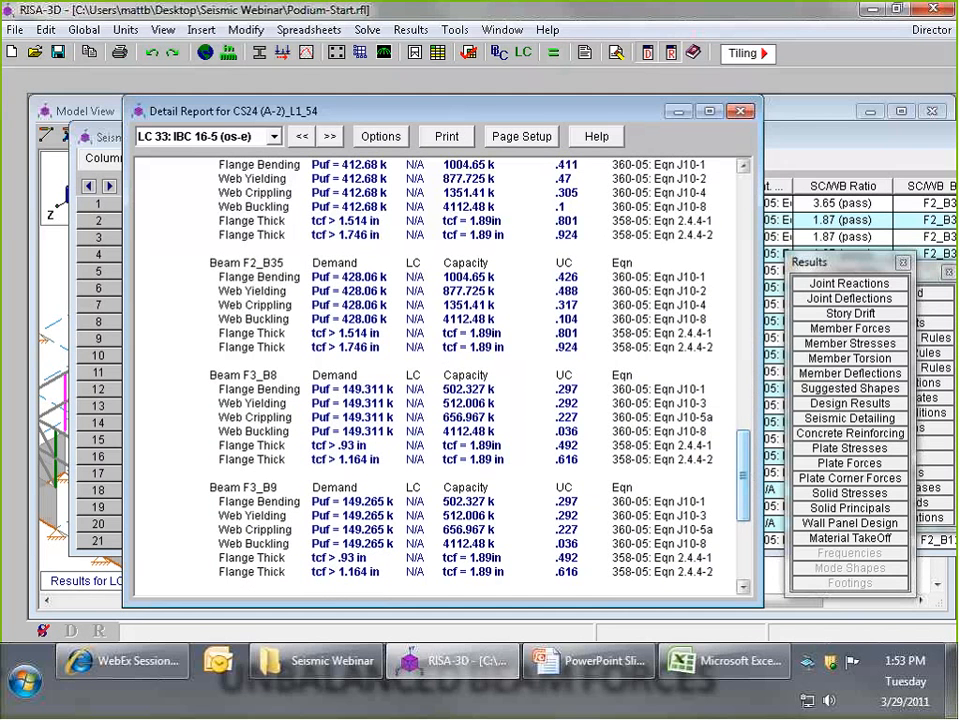
pyautogui.moveTo(480, 115); pyautogui.dragTo(472, 243)
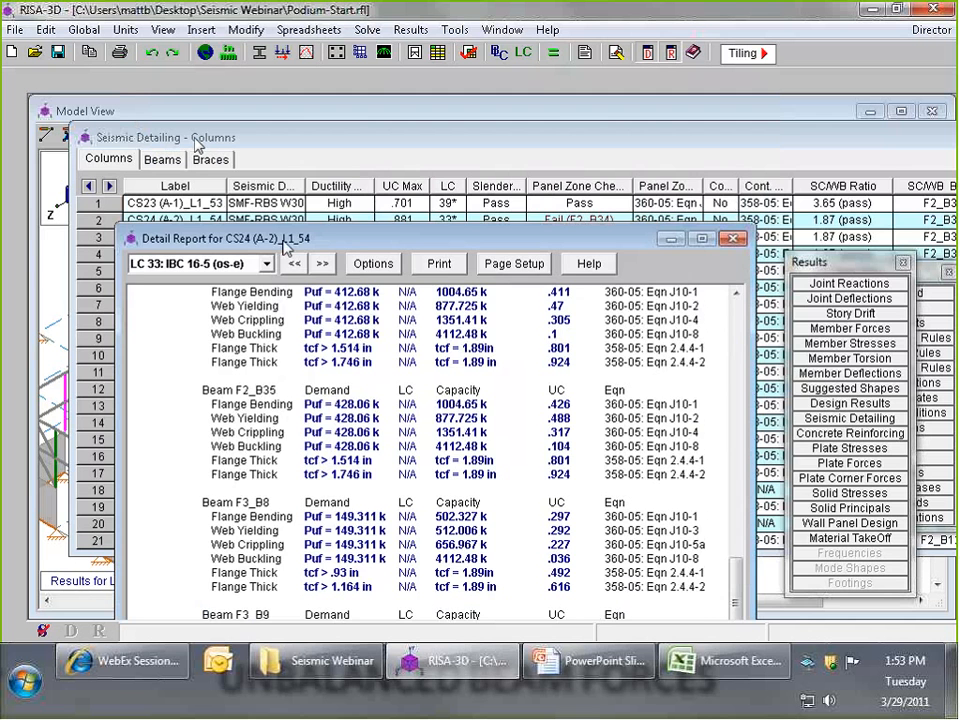
pyautogui.moveTo(285, 241); pyautogui.dragTo(267, 112)
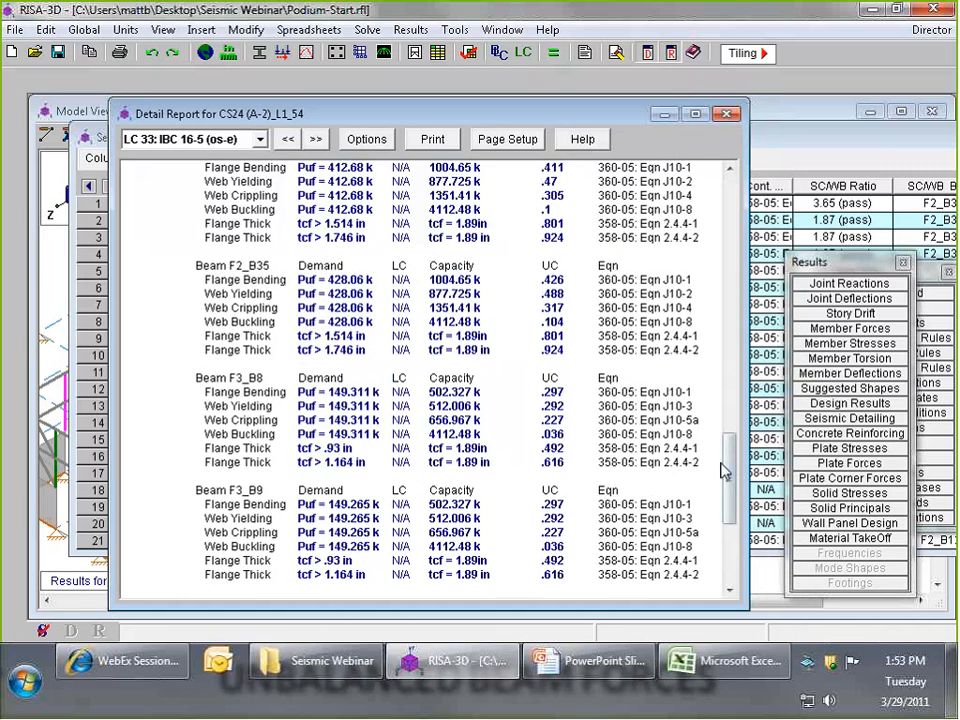
pyautogui.moveTo(724, 471); pyautogui.dragTo(735, 523)
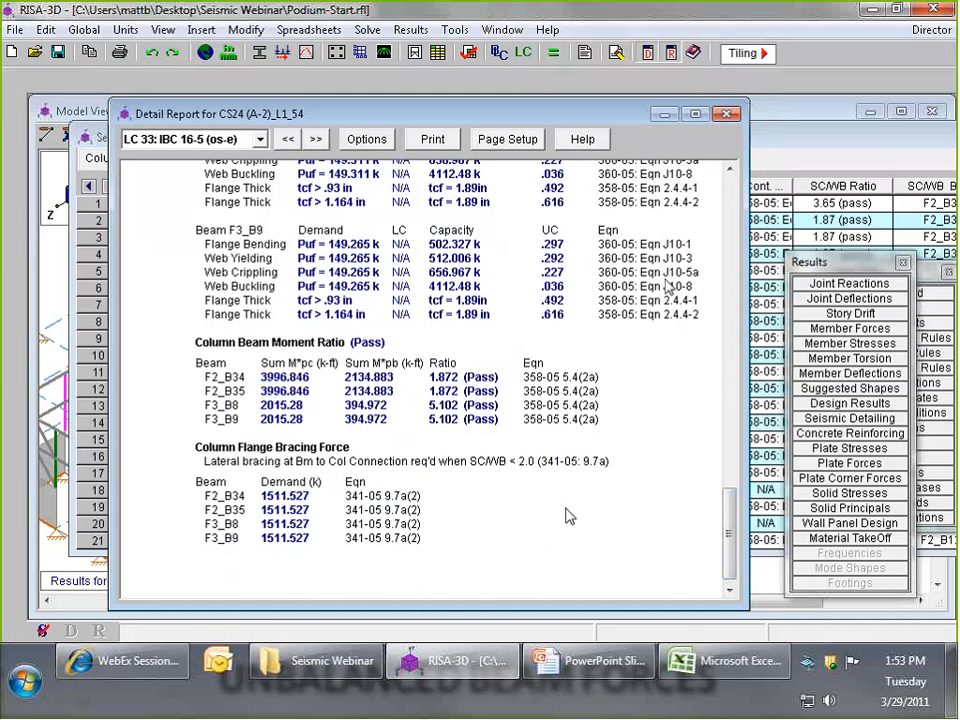
pyautogui.click(729, 116)
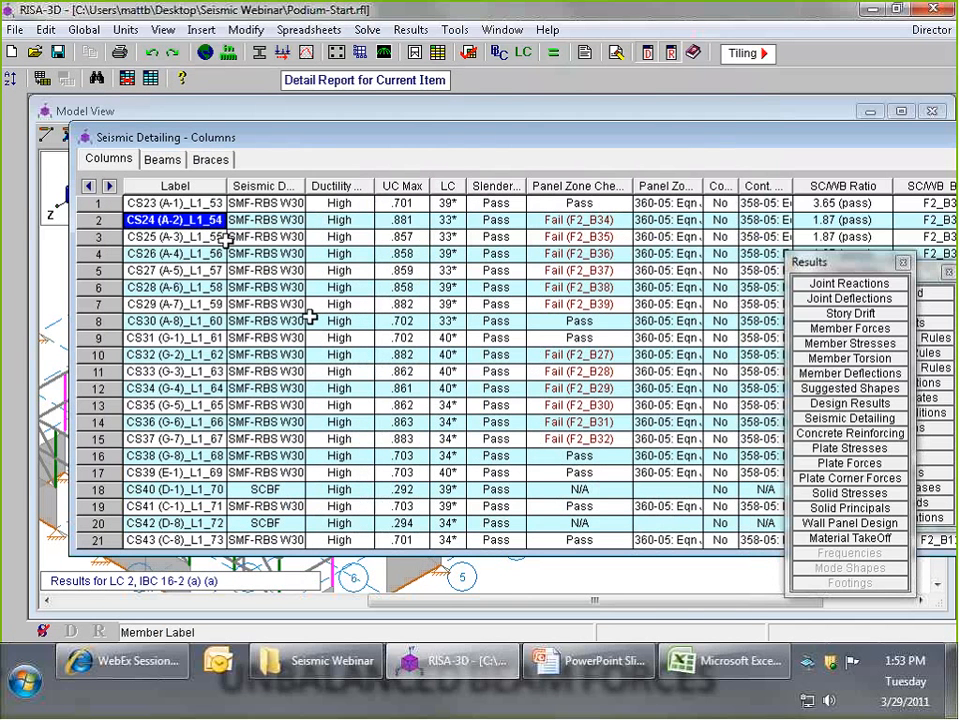
# - Open the detail report for SCBF column CS40 (D-1)_L1_70, examine its code check and seismic detailing results, and close it
pyautogui.click(193, 325)
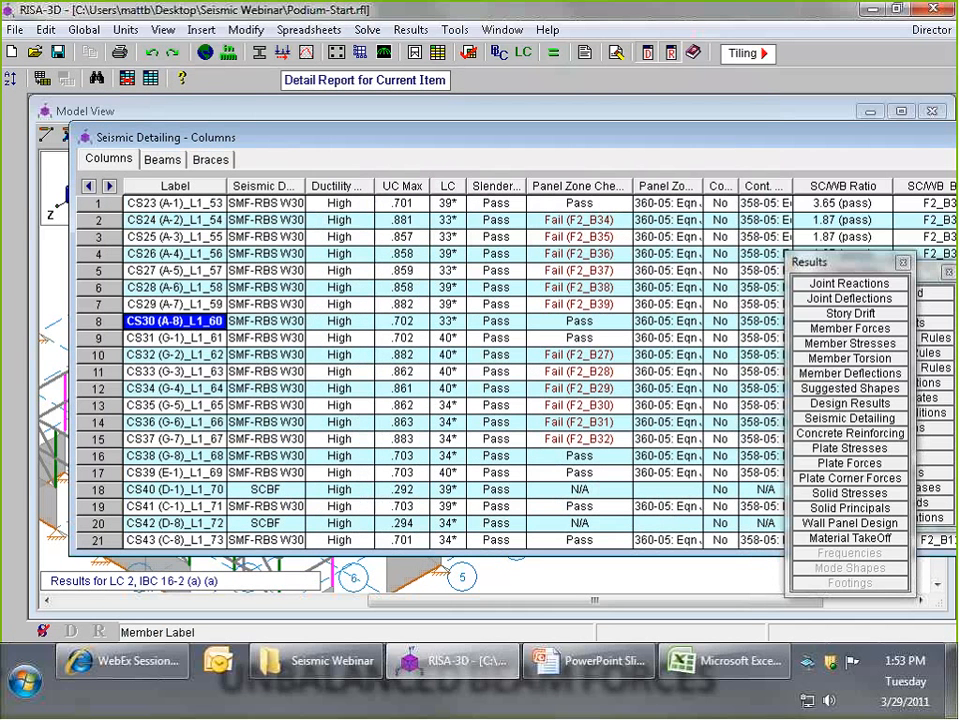
pyautogui.click(176, 490)
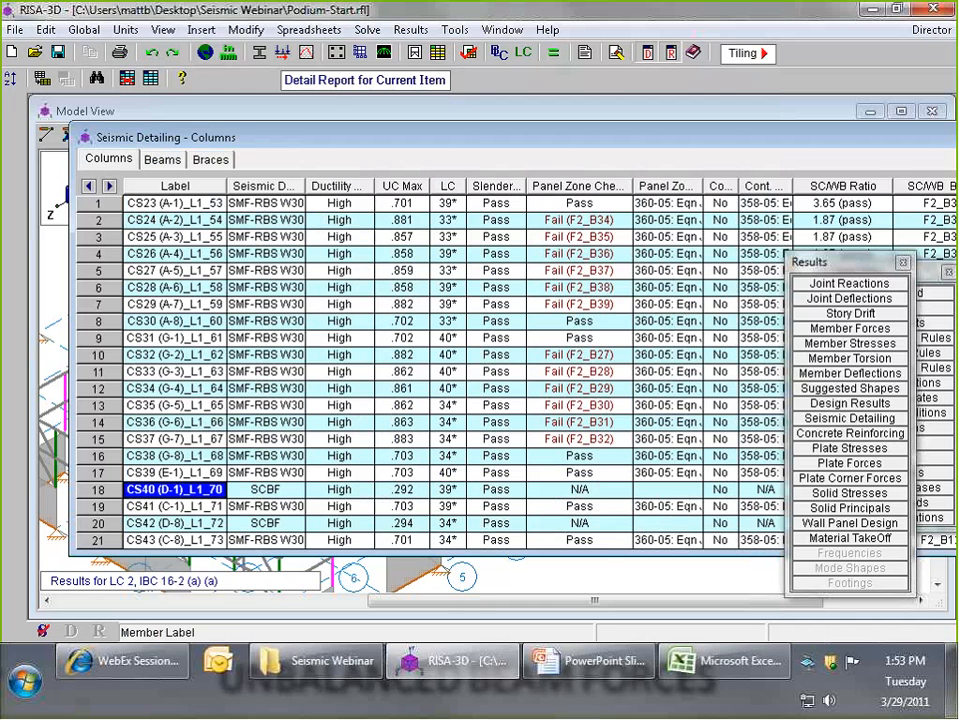
pyautogui.click(330, 81)
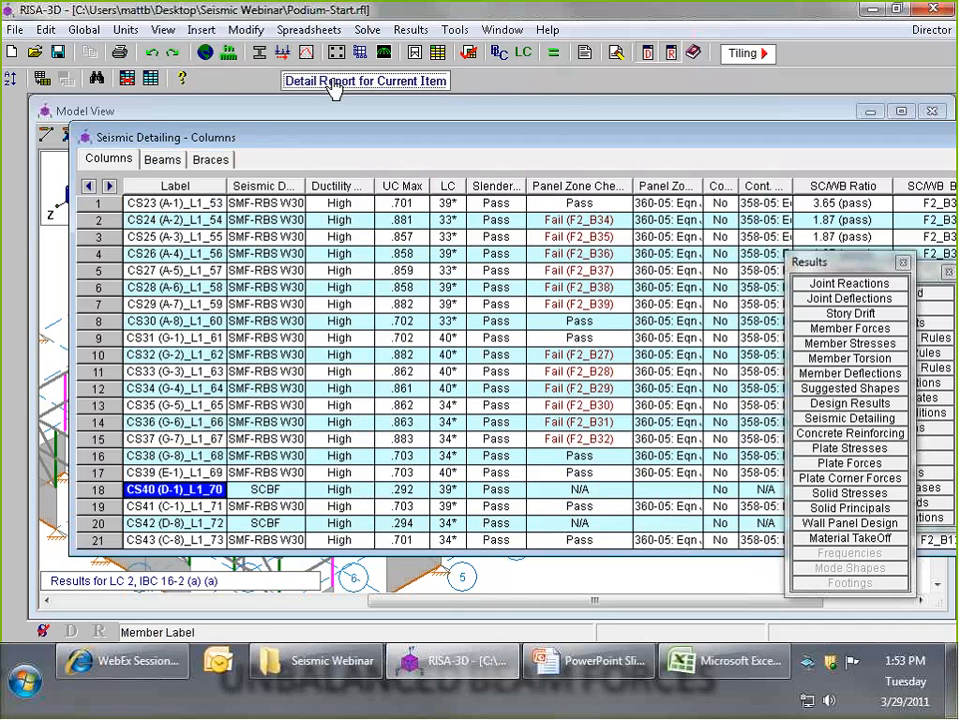
pyautogui.moveTo(484, 214); pyautogui.dragTo(484, 149)
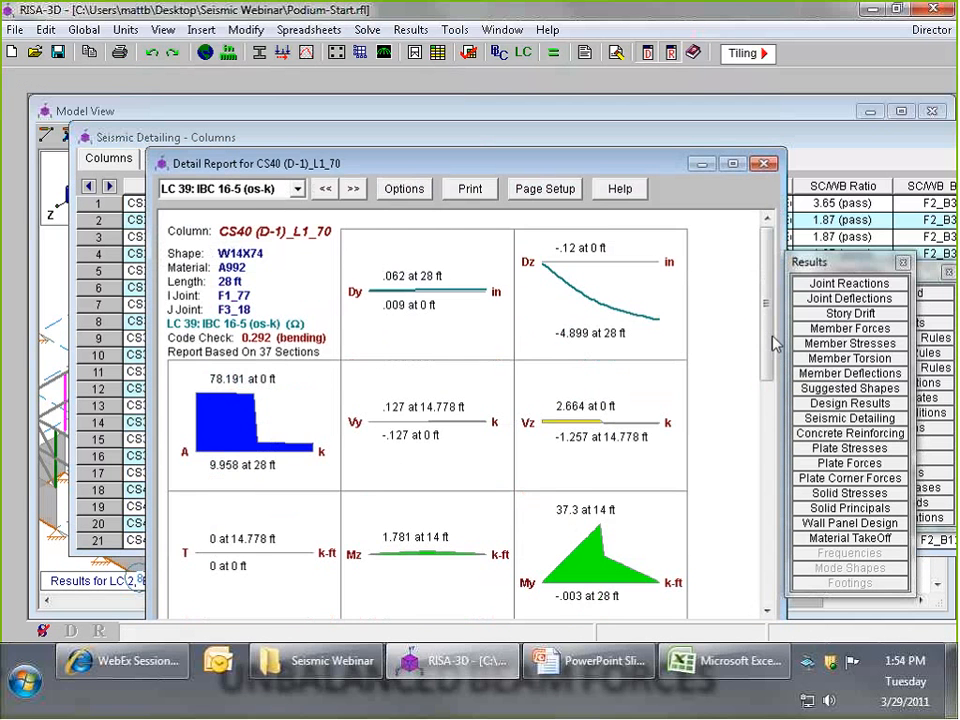
pyautogui.moveTo(764, 344); pyautogui.dragTo(776, 508)
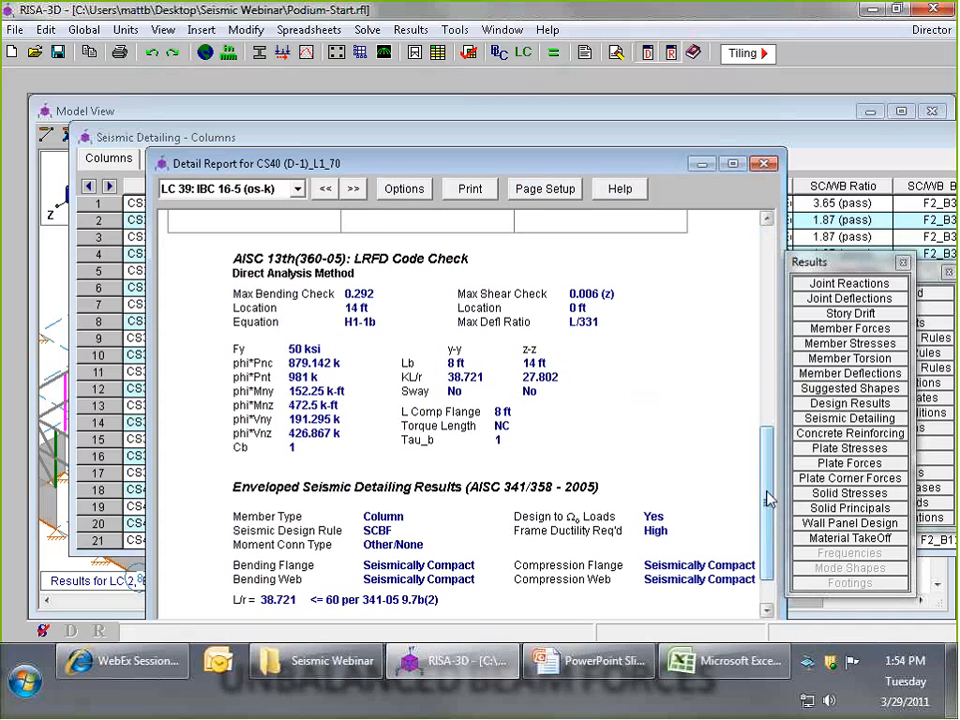
pyautogui.scroll(-1, 765, 498)
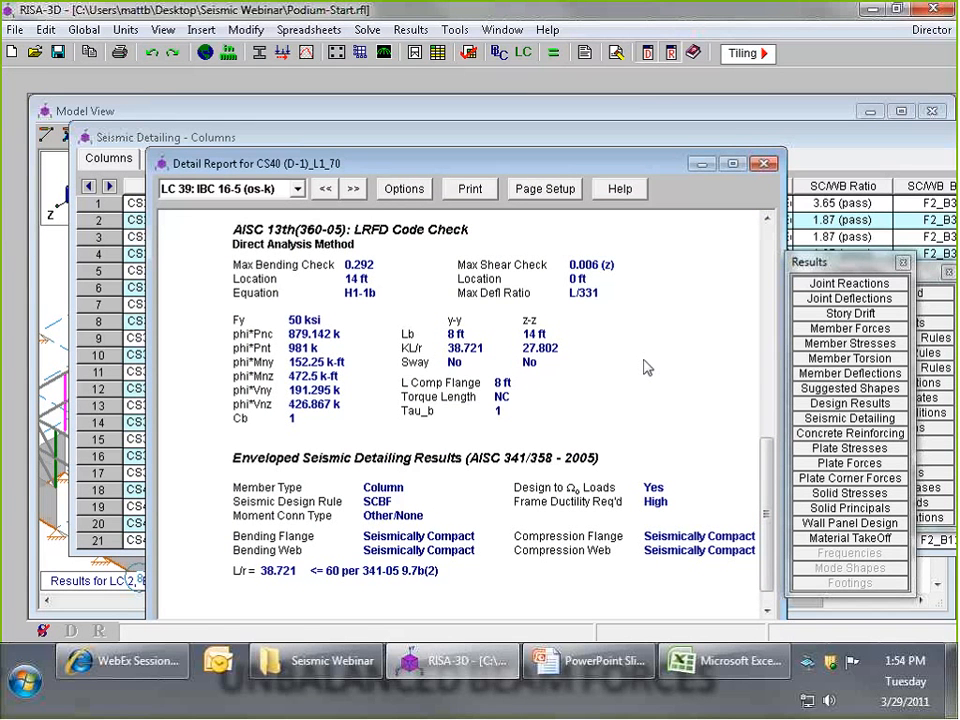
pyautogui.press('Escape')
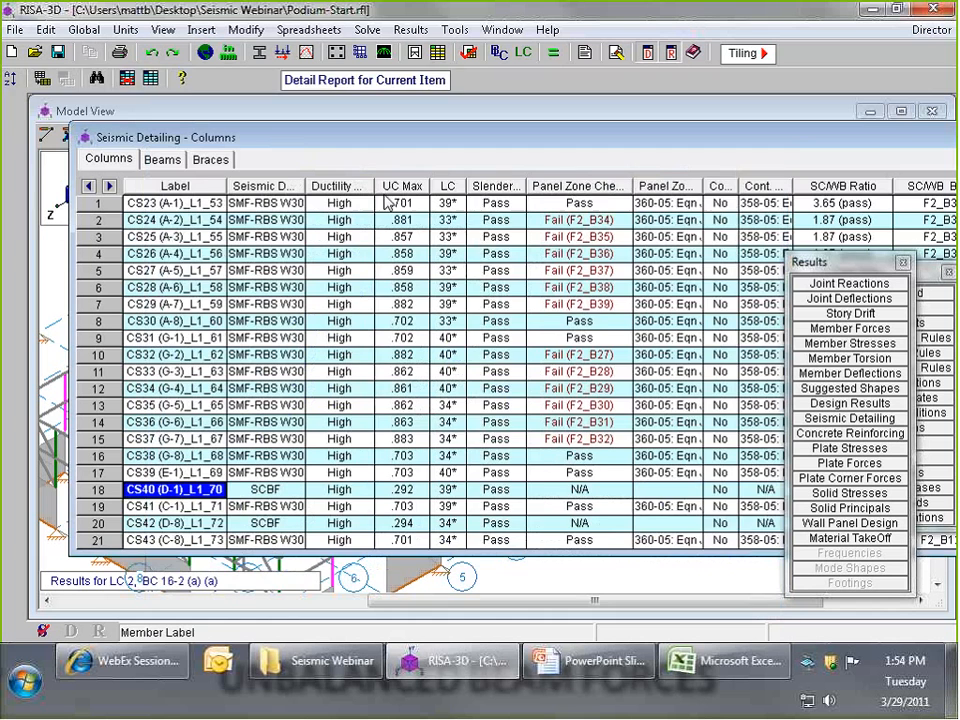
# - Switch to the beam seismic detailing results, widen the seismic design rule column to show the rule names, and select beam F3_B1
pyautogui.click(165, 162)
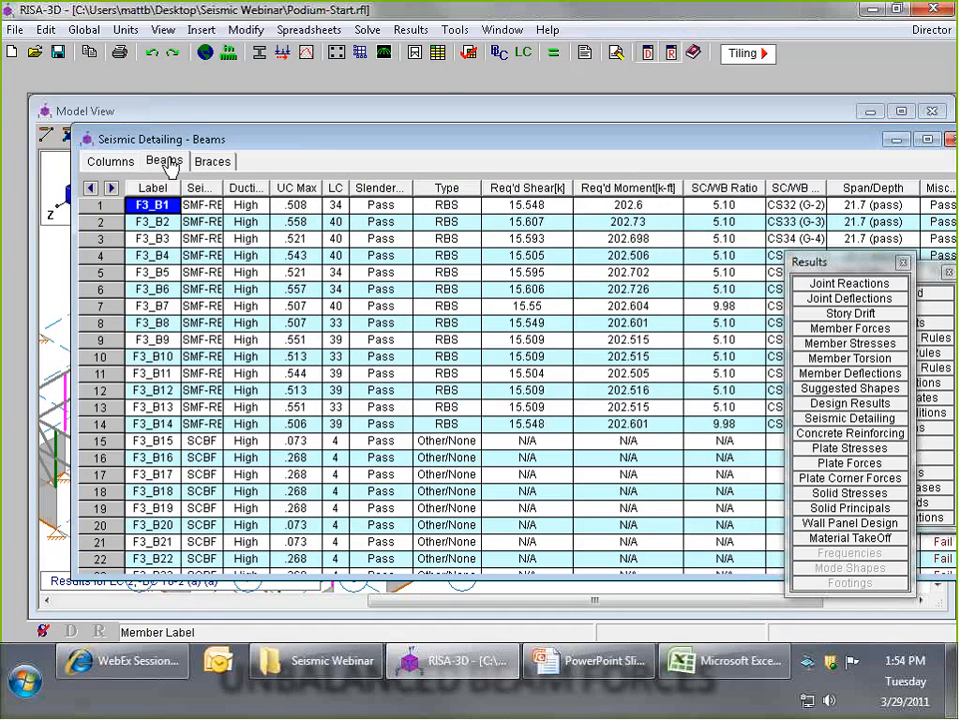
pyautogui.moveTo(237, 142); pyautogui.dragTo(188, 138)
pyautogui.moveTo(174, 185); pyautogui.dragTo(238, 184)
pyautogui.click(204, 187)
pyautogui.click(350, 251)
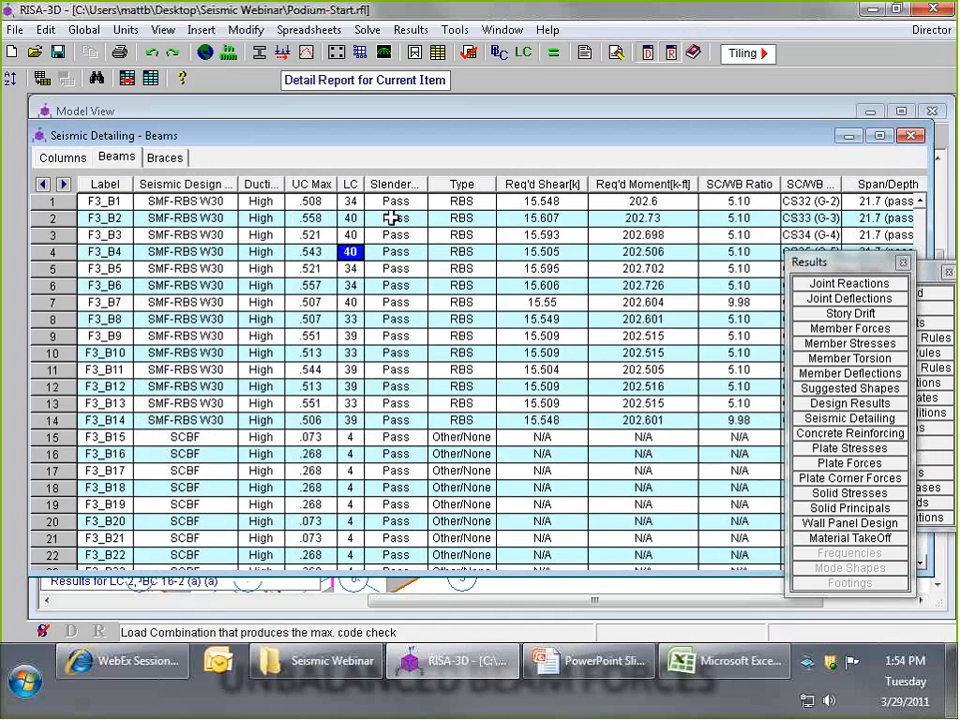
pyautogui.click(84, 200)
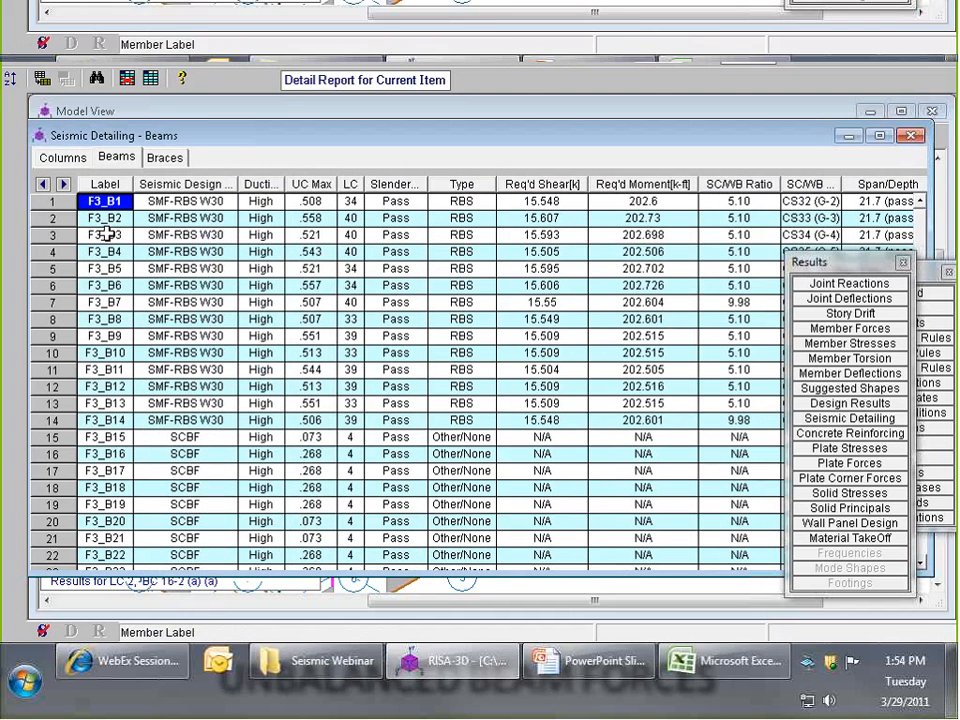
# - Open the detail report for beam F3_B6, bring its enveloped seismic detailing results into view, and enlarge the report window
pyautogui.click(103, 280)
pyautogui.click(284, 53)
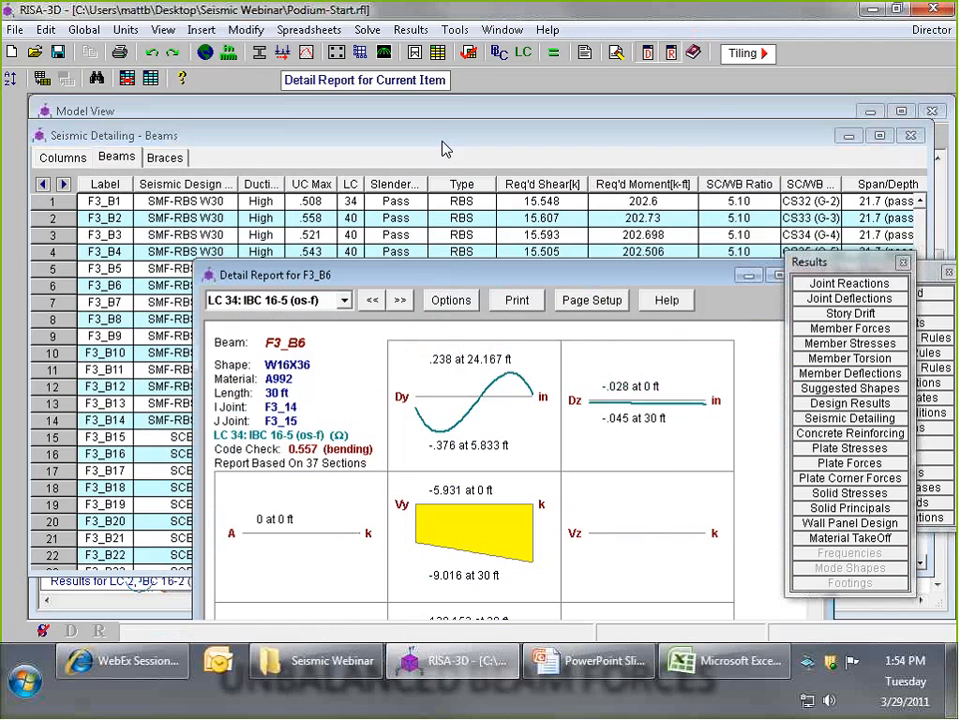
pyautogui.moveTo(372, 273); pyautogui.dragTo(256, 117)
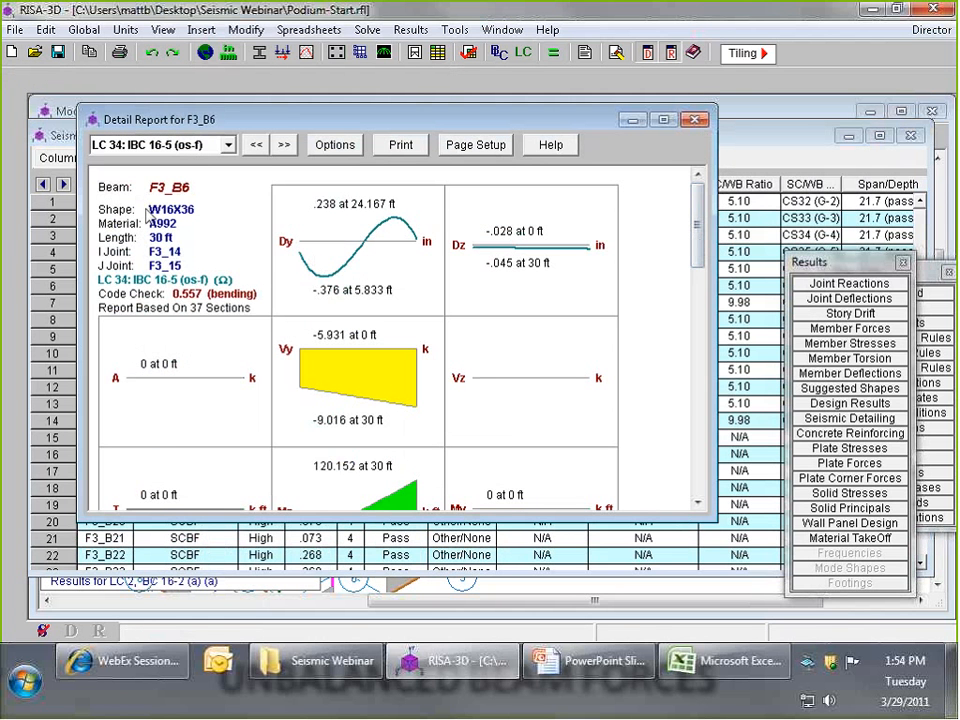
pyautogui.moveTo(698, 215); pyautogui.dragTo(697, 424)
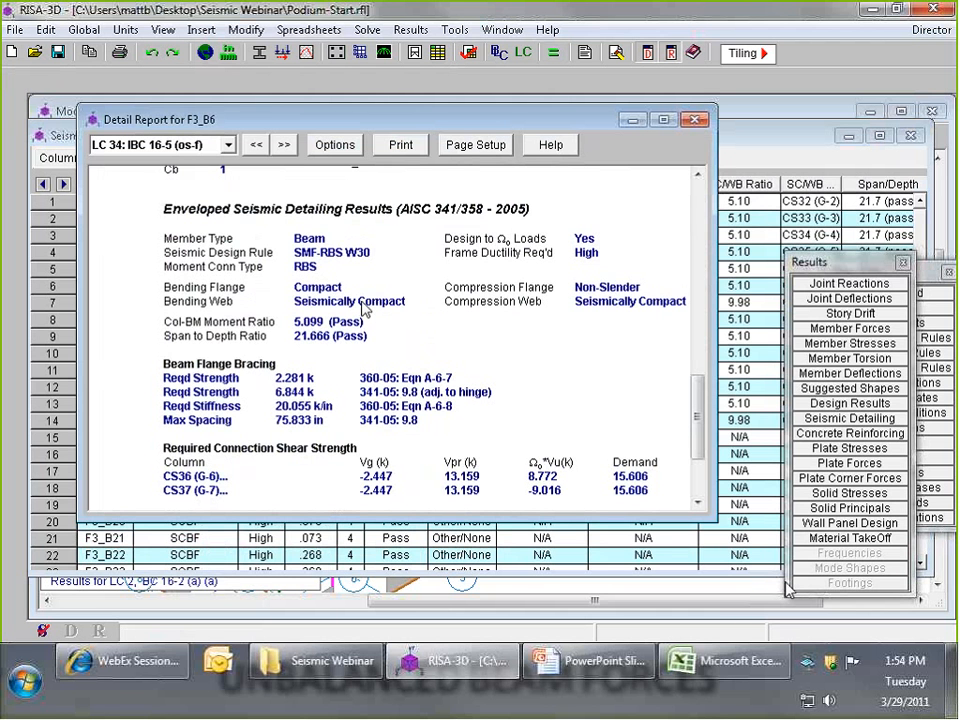
pyautogui.moveTo(716, 519); pyautogui.dragTo(748, 580)
pyautogui.moveTo(736, 440)
pyautogui.mouseDown()
pyautogui.moveTo(735, 463)
pyautogui.moveTo(737, 446)
pyautogui.mouseUp()
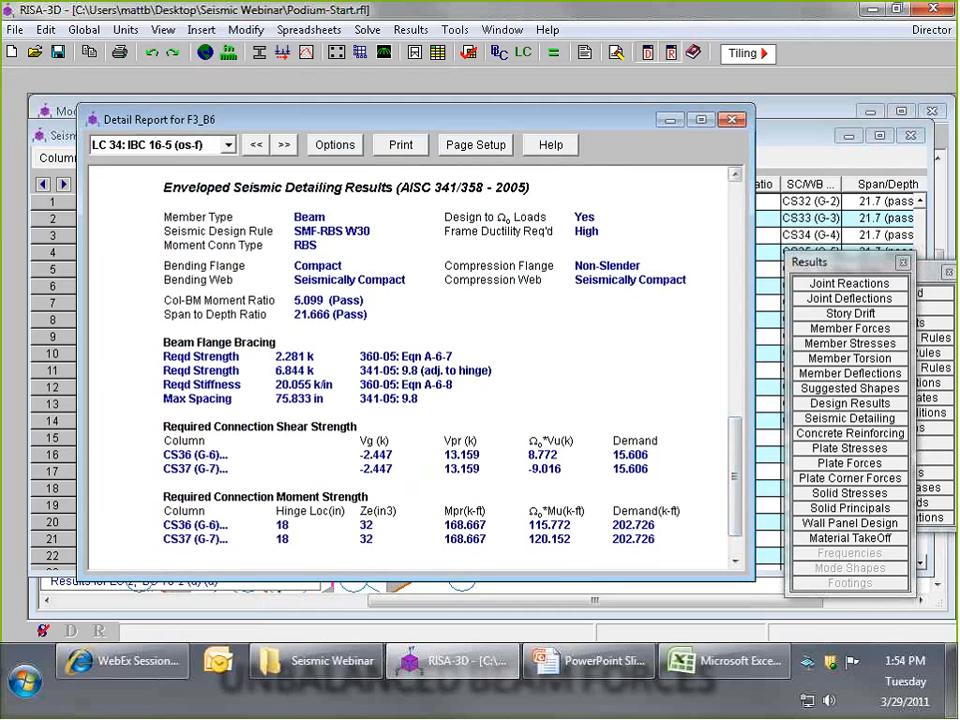
# - Examine beam F3_B6's flange bracing and required connection shear and moment strengths, moving overlapping windows aside, and close the report
pyautogui.moveTo(488, 123); pyautogui.dragTo(514, 321)
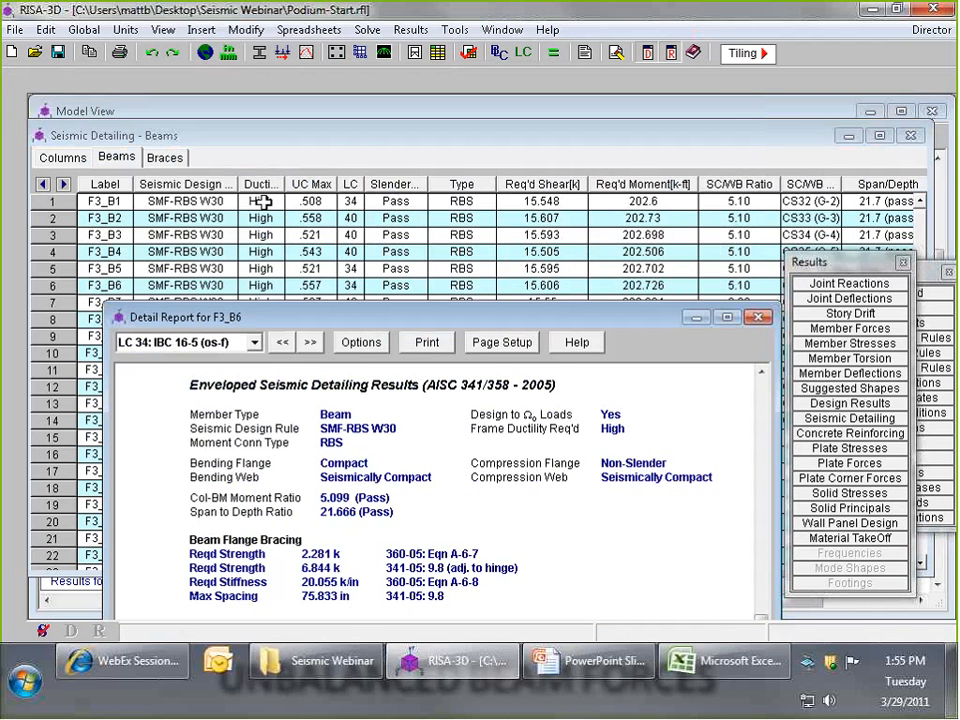
pyautogui.moveTo(423, 317); pyautogui.dragTo(378, 131)
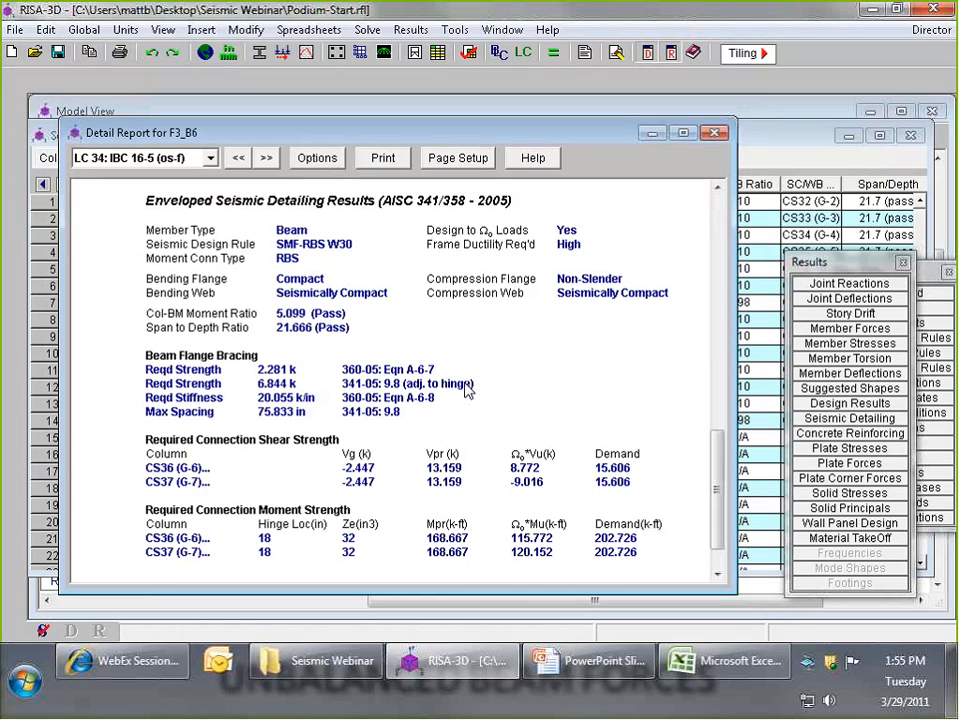
pyautogui.moveTo(843, 266); pyautogui.dragTo(739, 262)
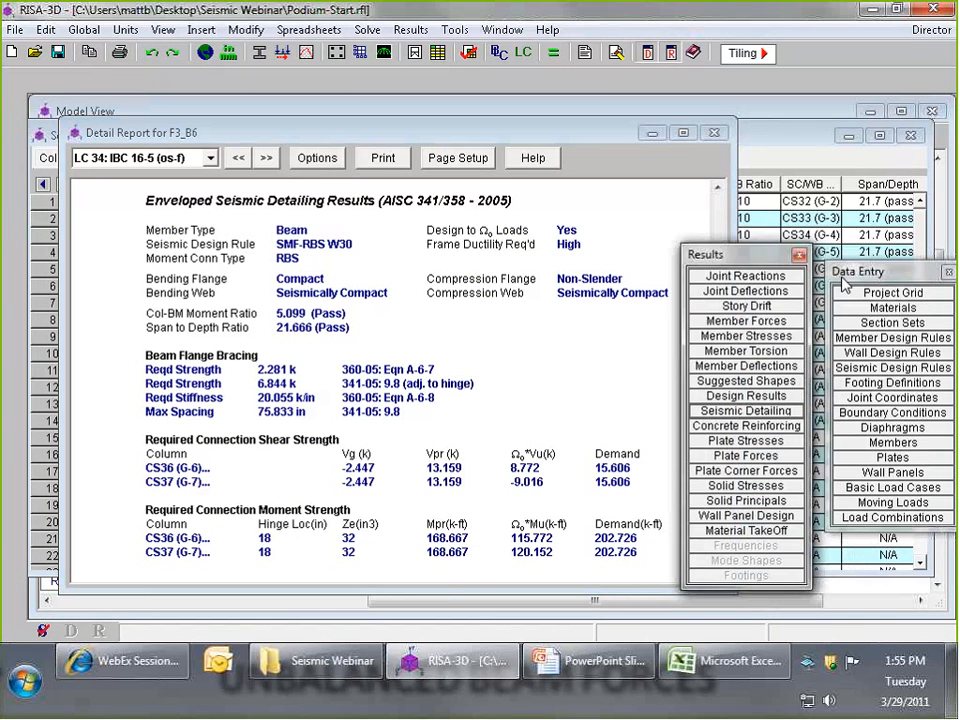
pyautogui.moveTo(870, 271); pyautogui.dragTo(766, 231)
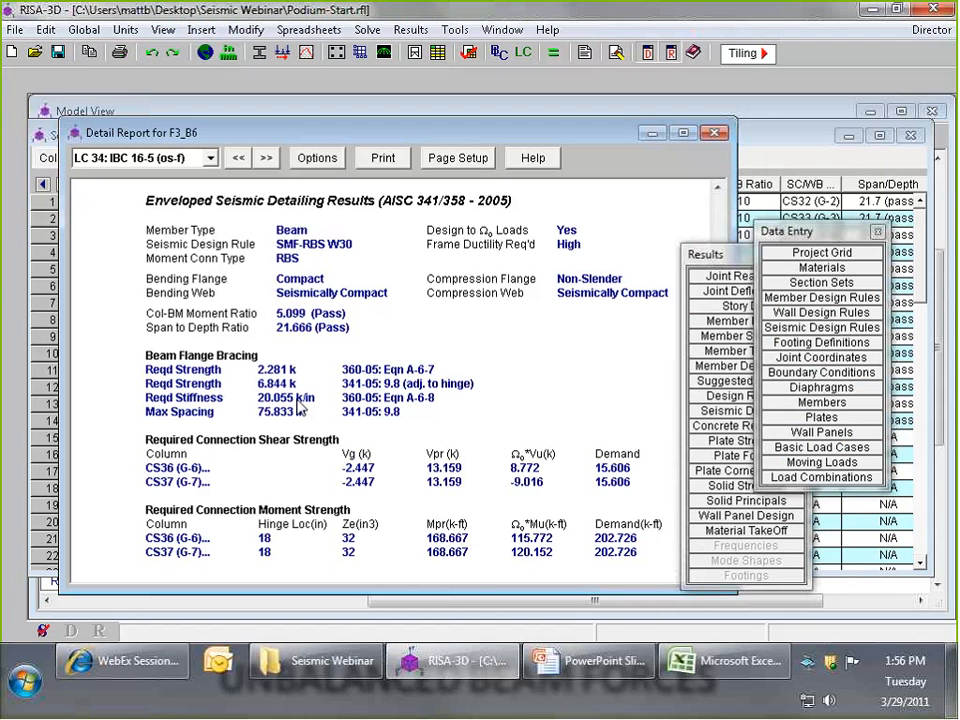
pyautogui.moveTo(723, 247); pyautogui.dragTo(820, 241)
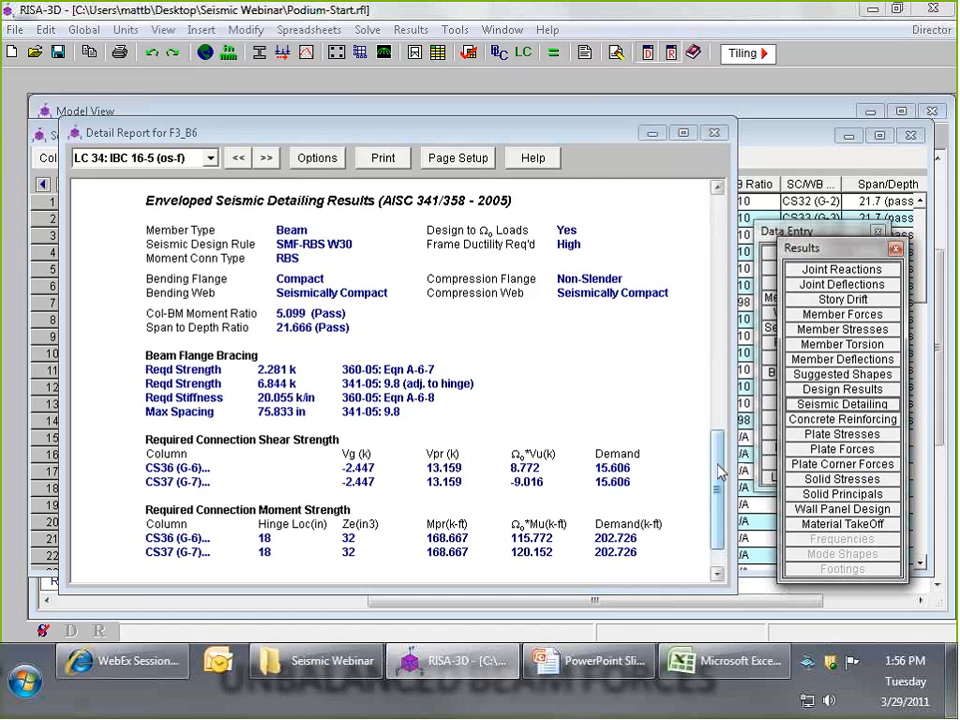
pyautogui.scroll(-2, 450, 425)
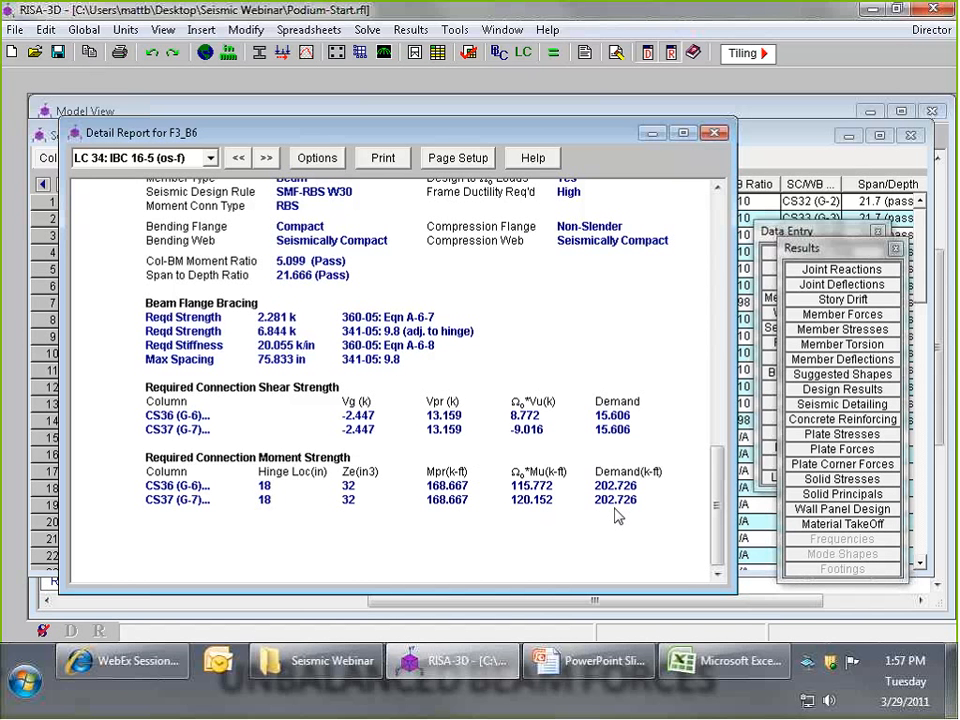
pyautogui.click(714, 133)
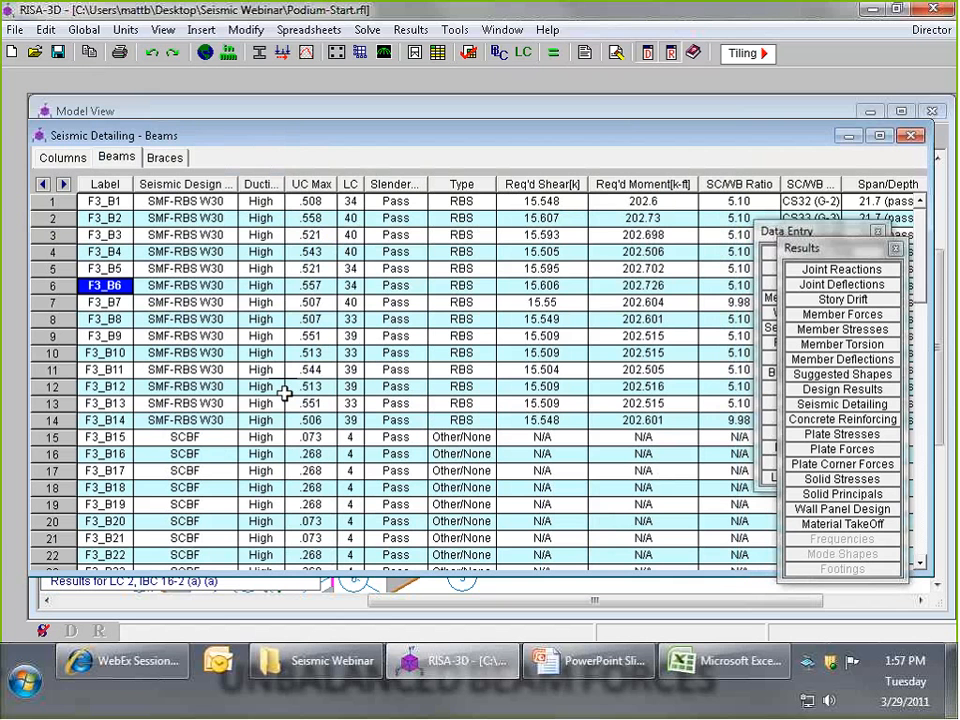
# - Open the detail report for SCBF beam F3_B15, examine its unbalanced brace force and miscellaneous seismic checks, and close it
pyautogui.click(180, 437)
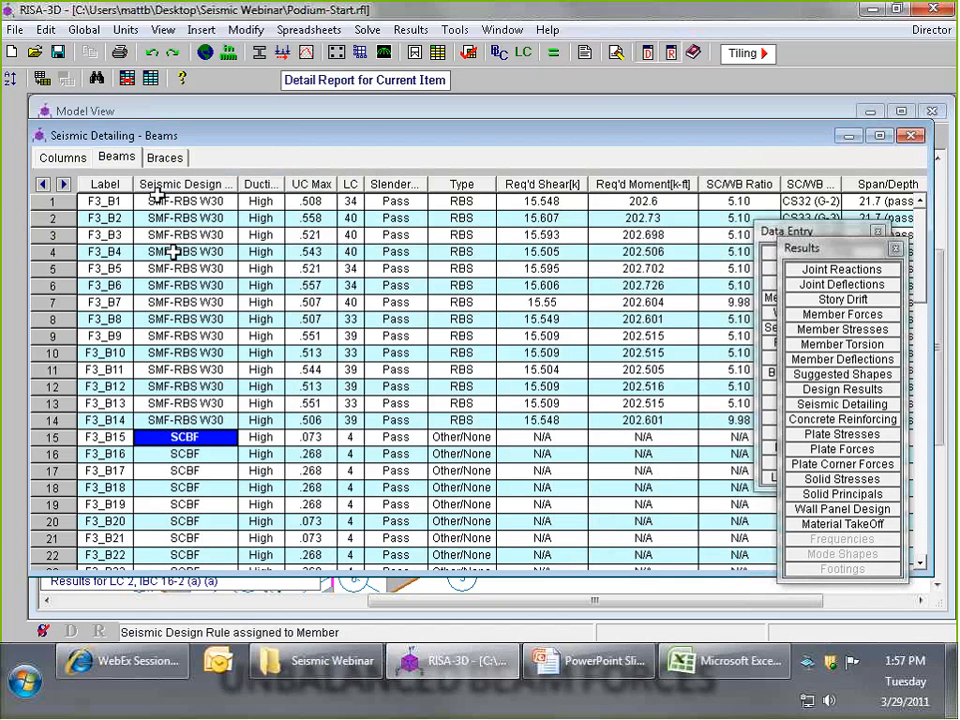
pyautogui.click(378, 84)
pyautogui.moveTo(648, 230); pyautogui.dragTo(702, 609)
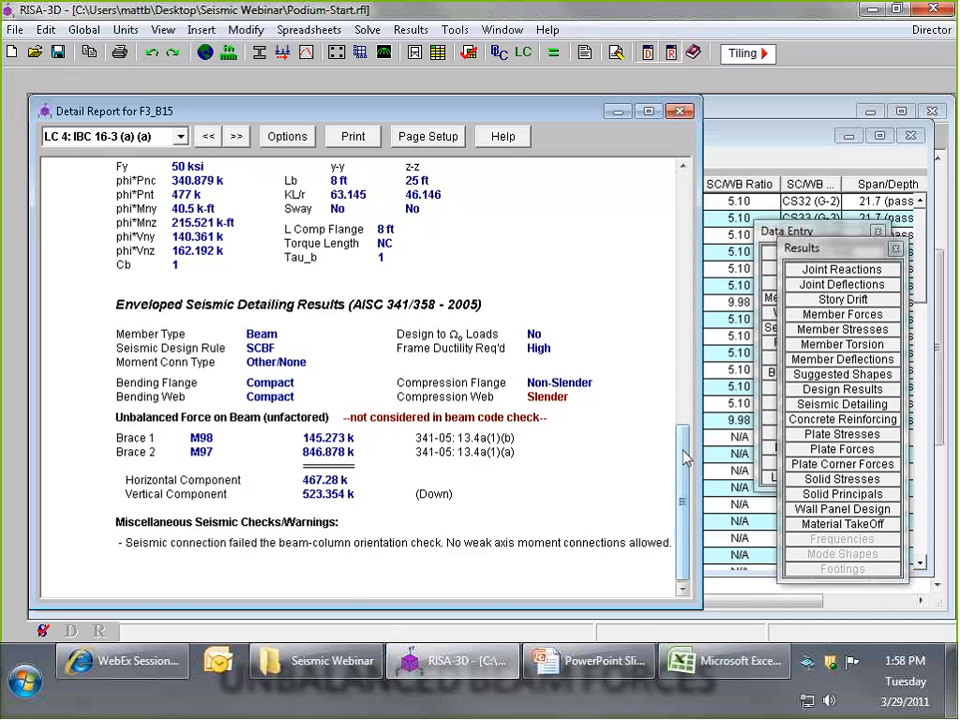
pyautogui.moveTo(681, 446); pyautogui.dragTo(684, 203)
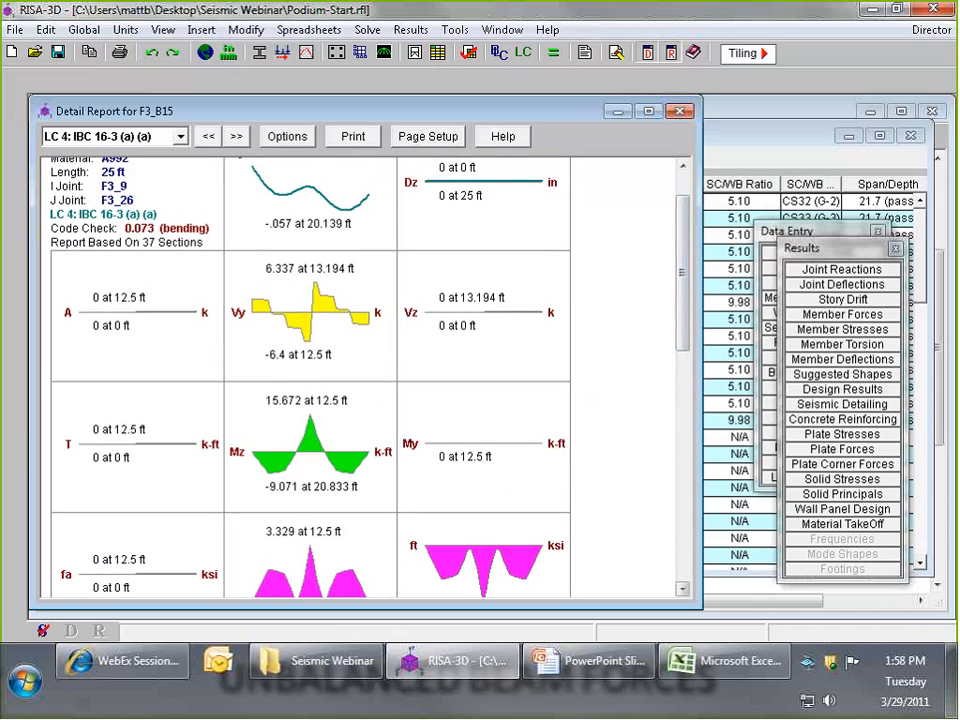
pyautogui.click(679, 114)
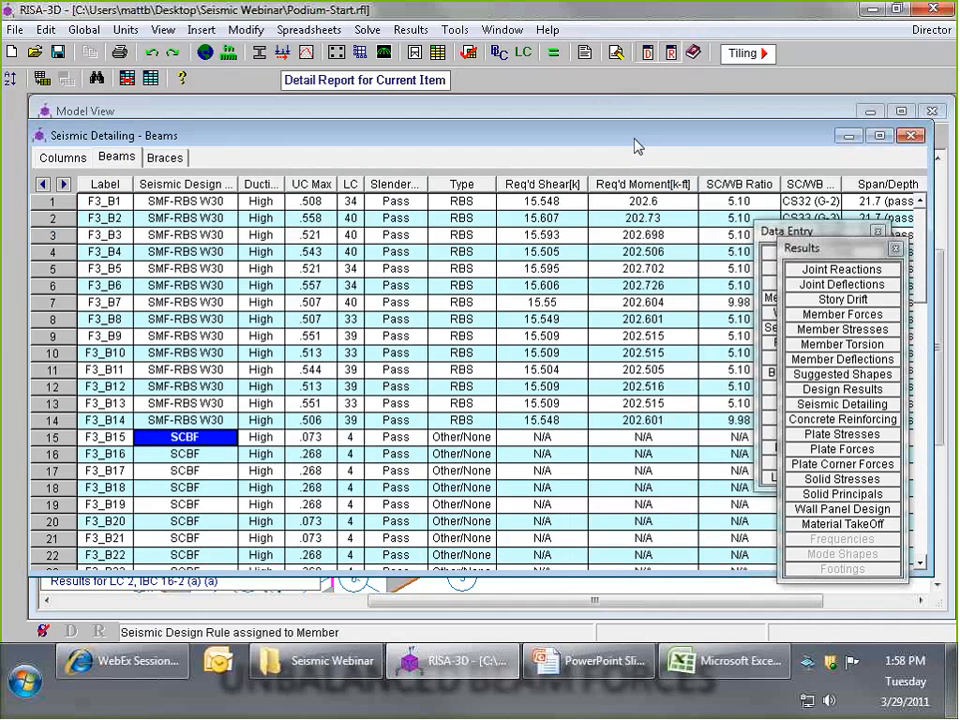
# - Switch to the brace seismic detailing results and open the detail report for SCBF brace M91
pyautogui.click(163, 160)
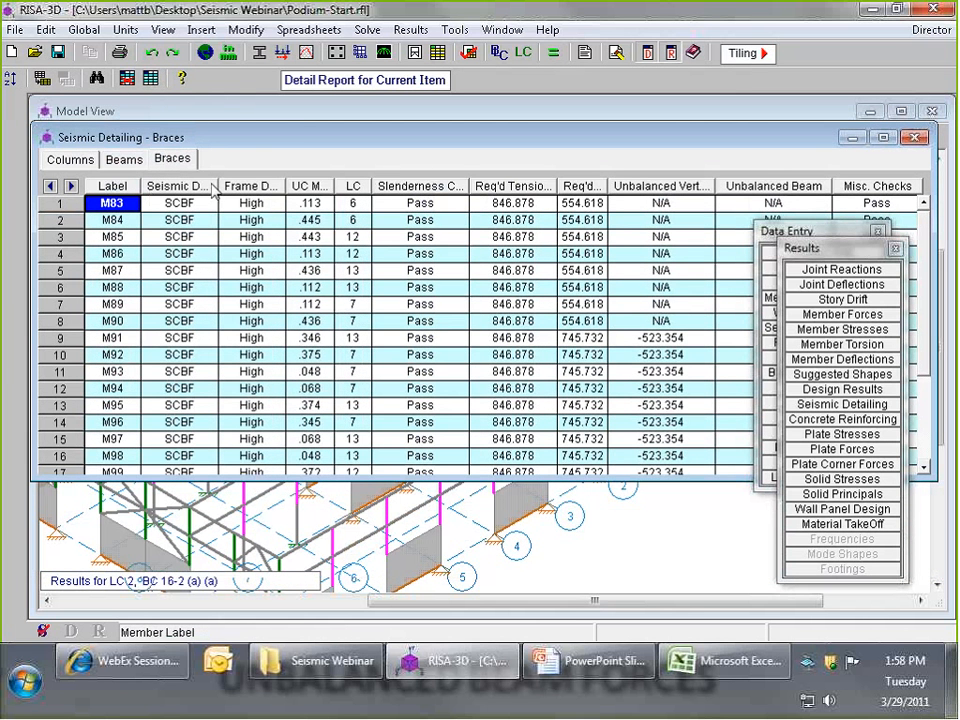
pyautogui.click(189, 203)
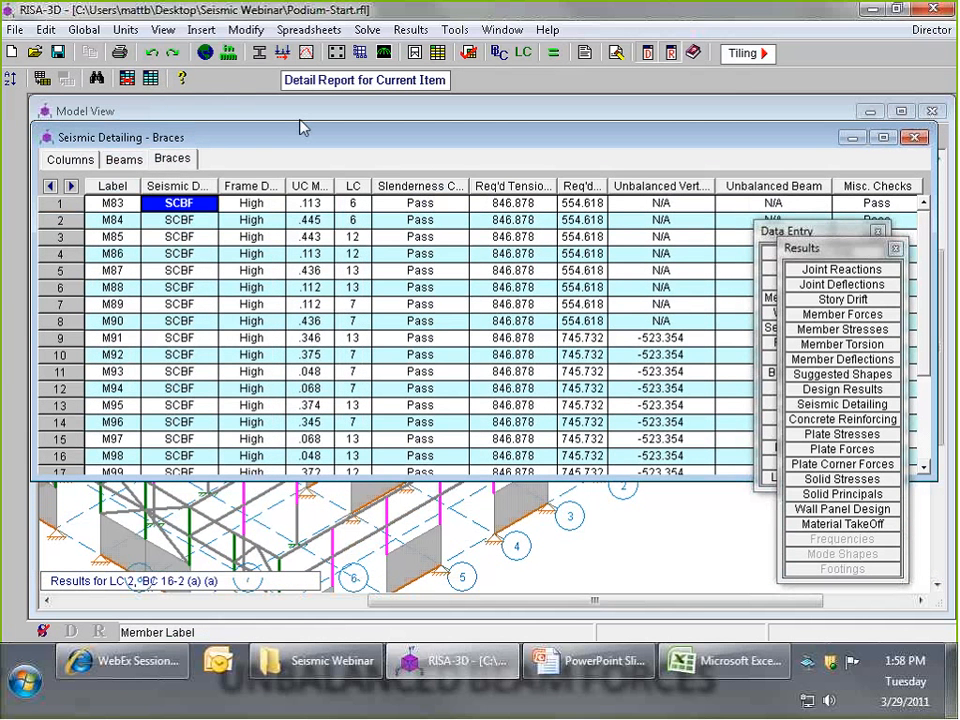
pyautogui.press('Down')
pyautogui.press('Down')
pyautogui.press('Down')
pyautogui.press('Down')
pyautogui.press('Down')
pyautogui.press('Down')
pyautogui.press('Down')
pyautogui.press('Down')
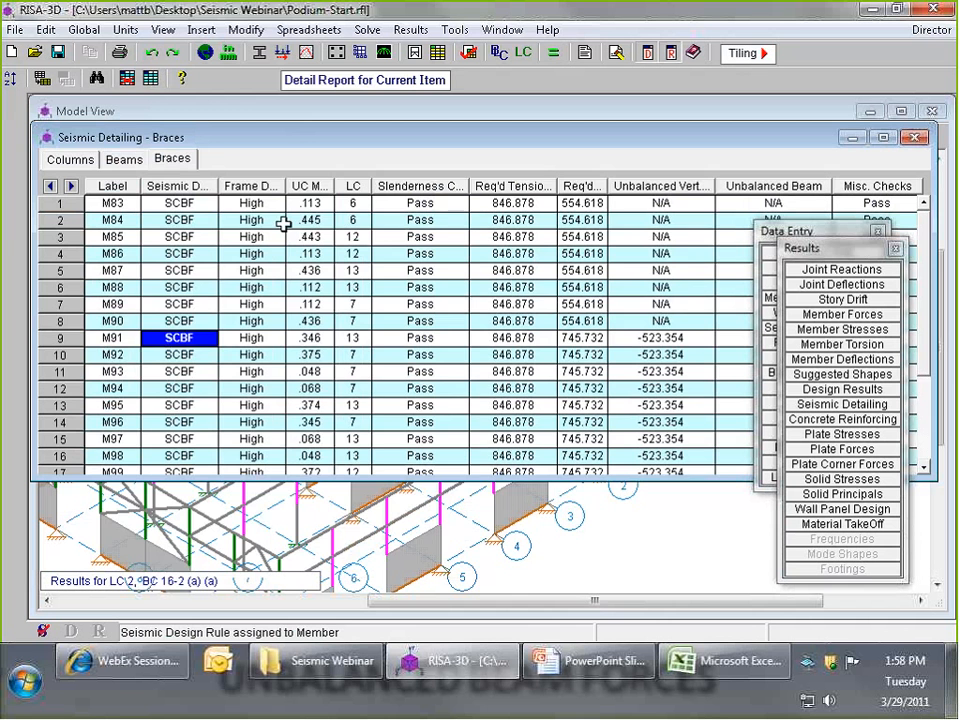
pyautogui.click(365, 80)
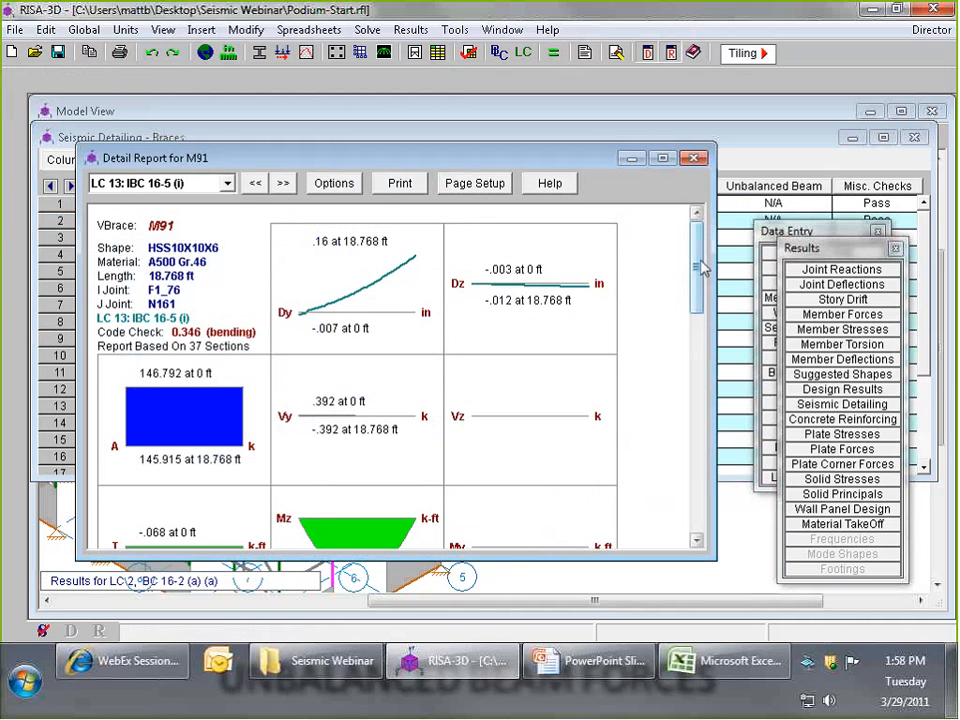
# - Examine brace M91's slenderness check, required connection axial strength and unbalanced force on the beam, and close the report
pyautogui.moveTo(701, 268); pyautogui.dragTo(692, 476)
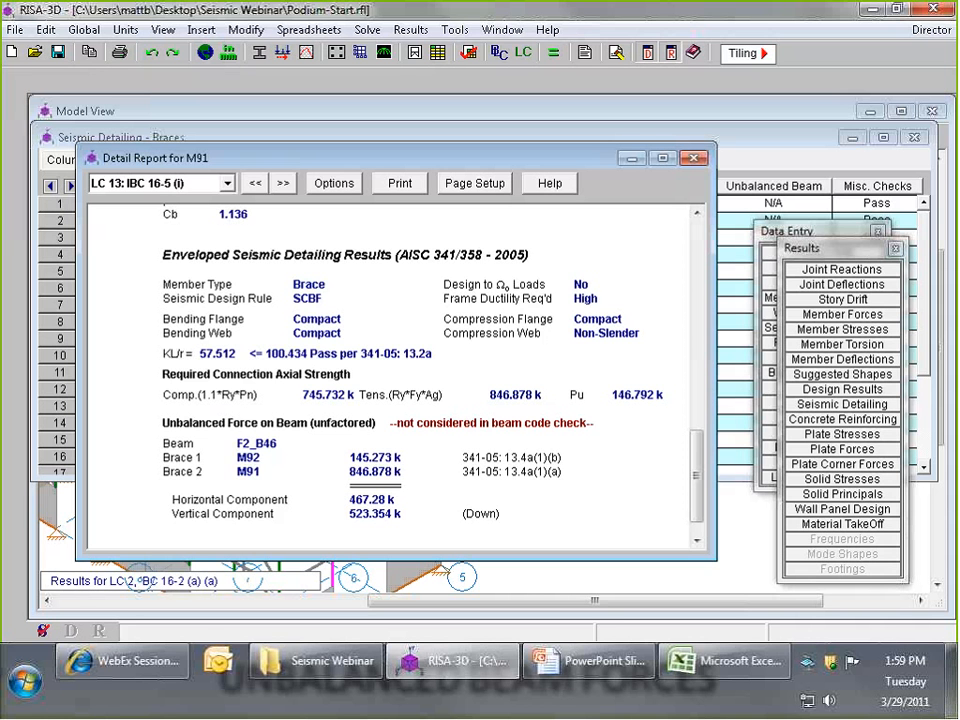
pyautogui.scroll(-1, 407, 404)
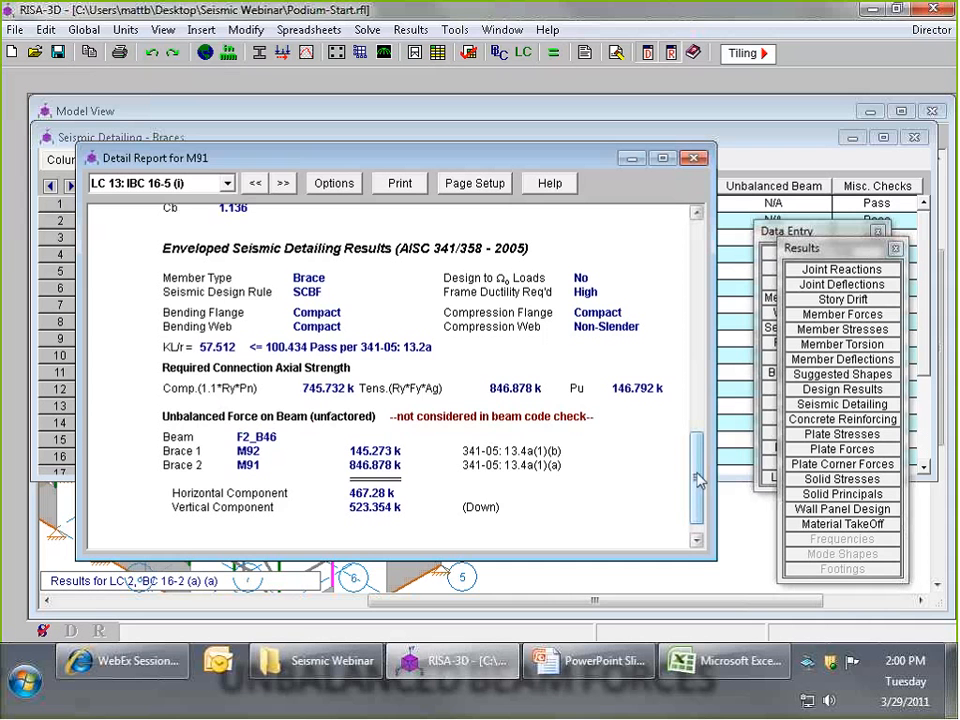
pyautogui.scroll(-1, 700, 480)
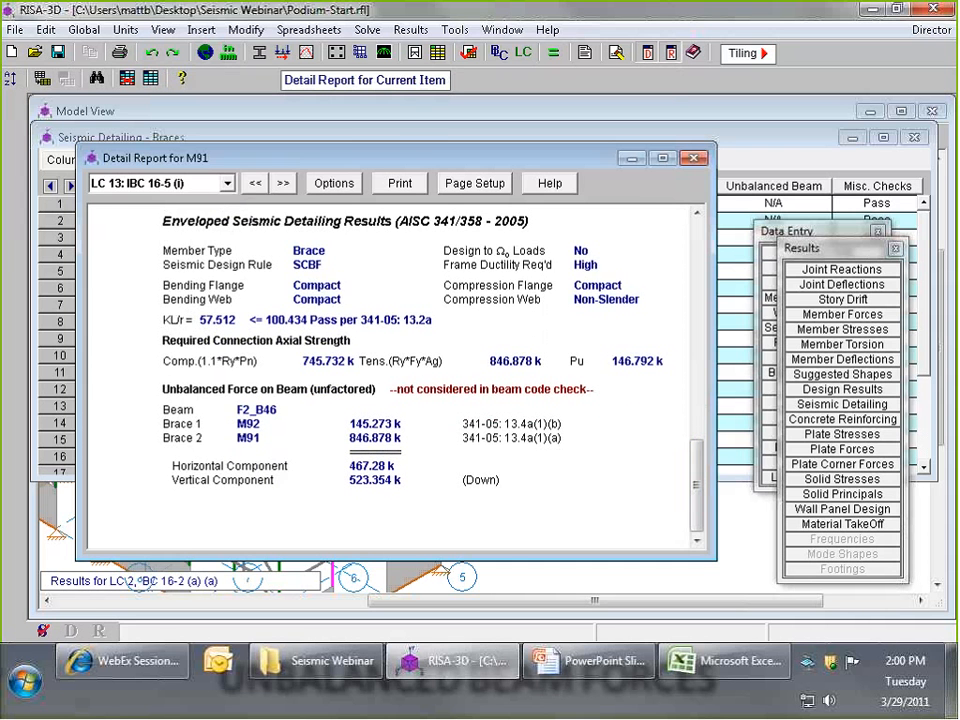
pyautogui.click(693, 158)
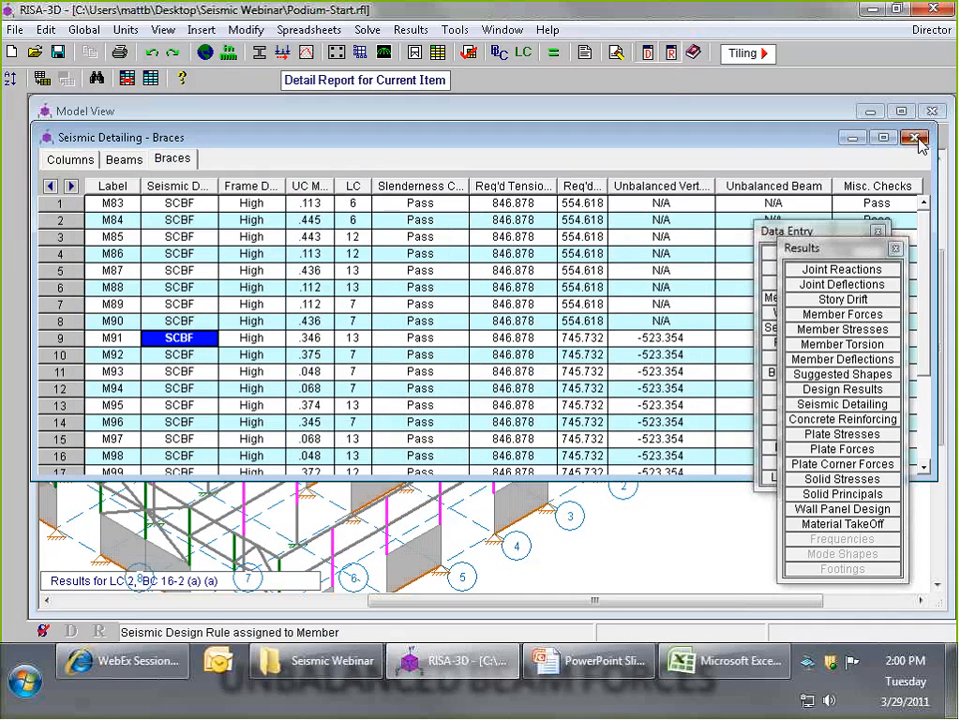
# - Return to the column seismic detailing results and highlight the panel zone checks for columns CS24 (A-2)_L1_54 through CS29 (A-7)_L1_59
pyautogui.click(108, 160)
pyautogui.click(69, 159)
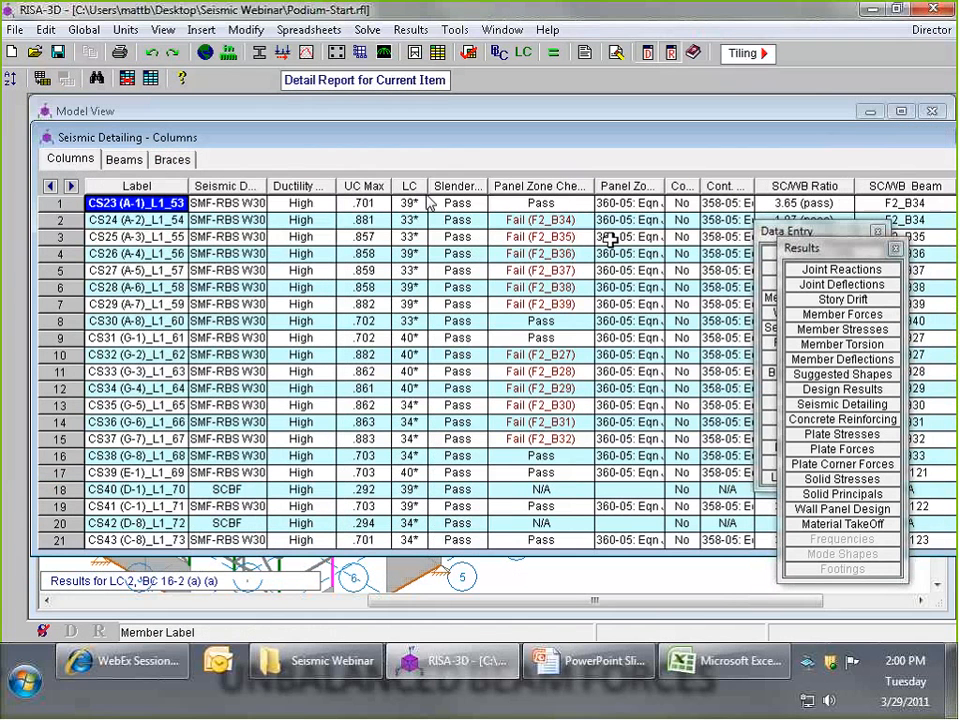
pyautogui.click(538, 237)
pyautogui.moveTo(540, 220); pyautogui.dragTo(521, 305)
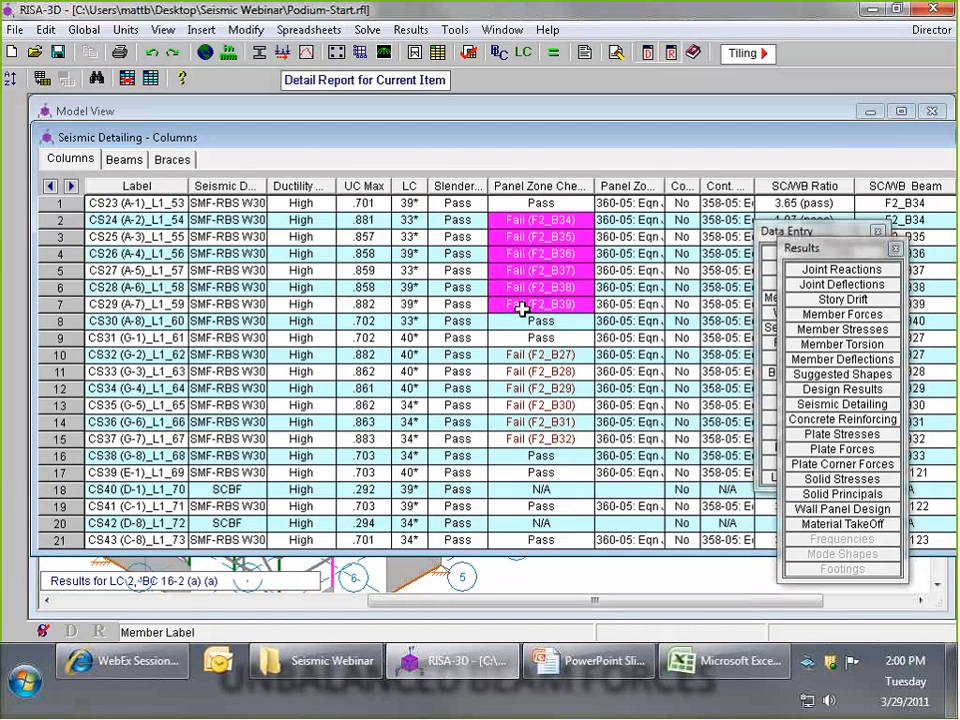
# - Inspect the color-coded column stiffener checks in the model view, and return to the seismic detailing results for columns
pyautogui.scroll(-2, 624, 576)
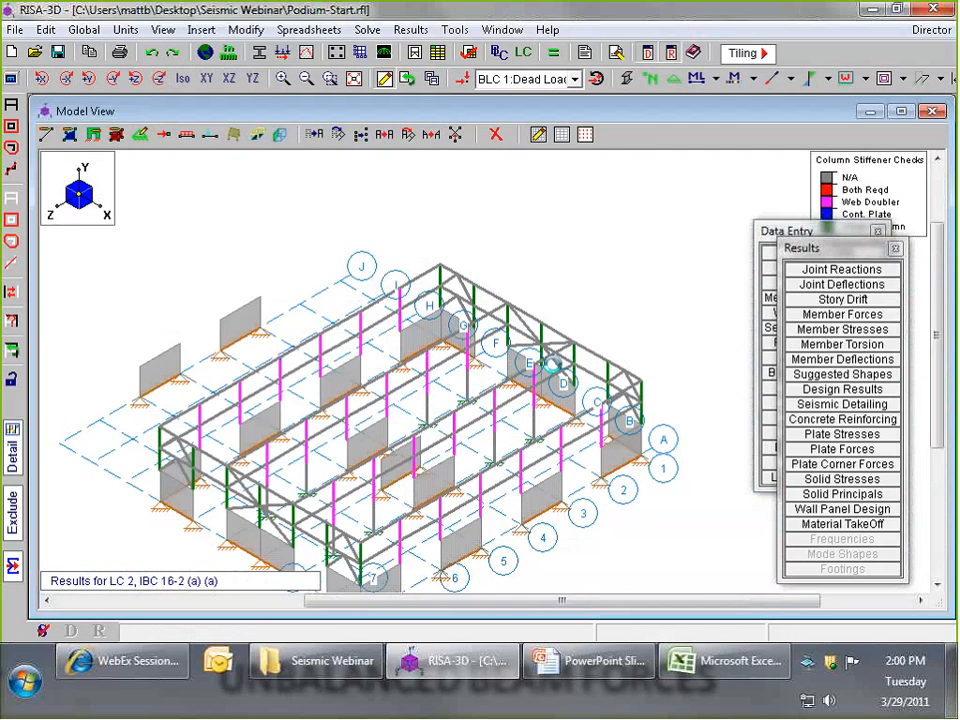
pyautogui.moveTo(551, 369); pyautogui.dragTo(578, 327, button='middle')
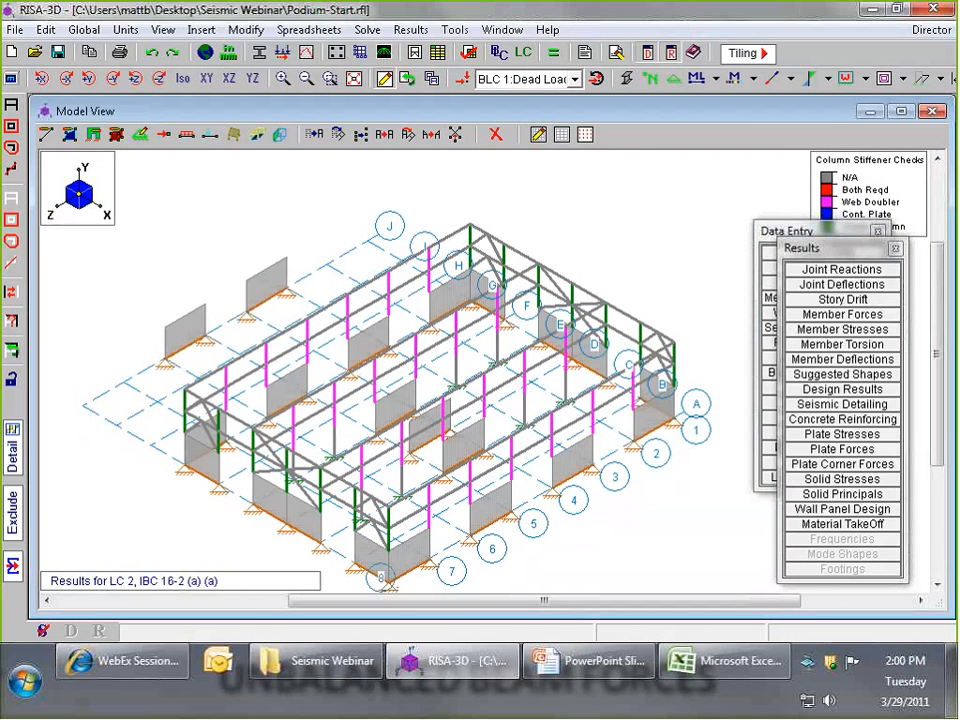
pyautogui.click(477, 435)
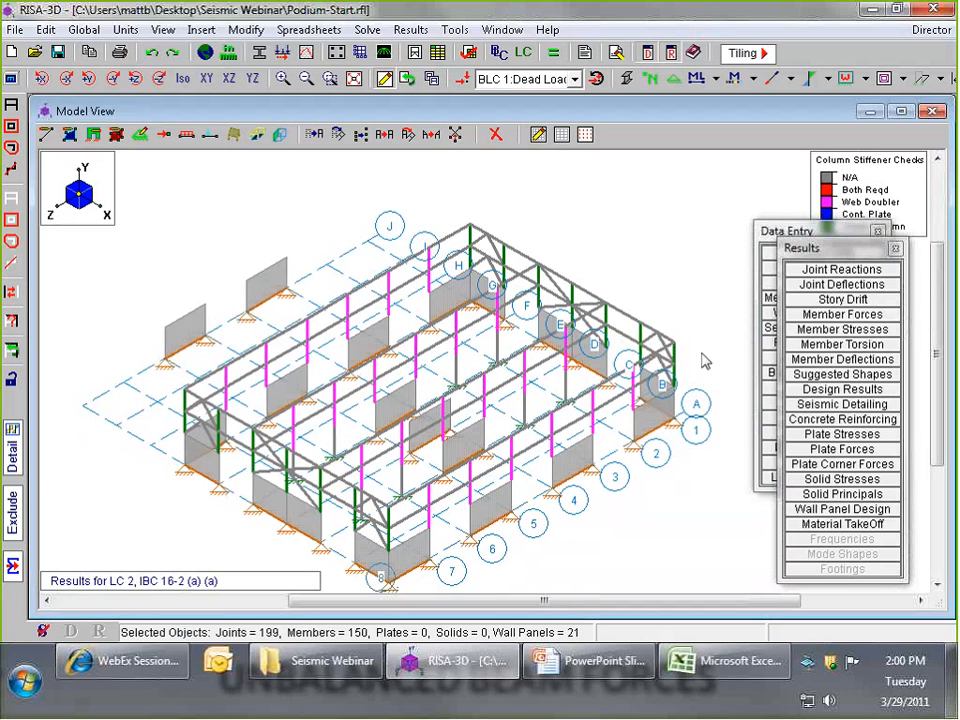
pyautogui.click(842, 408)
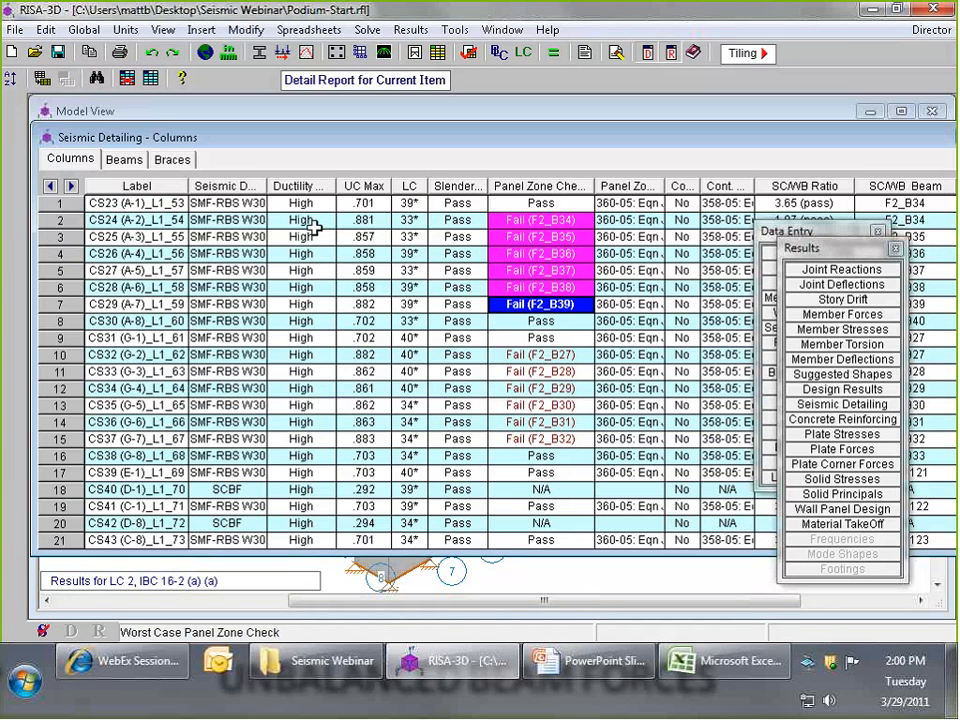
# - Open the help topic on seismic detailing results and read its explanation of the panel zone checks and equations for columns
pyautogui.press('F1')
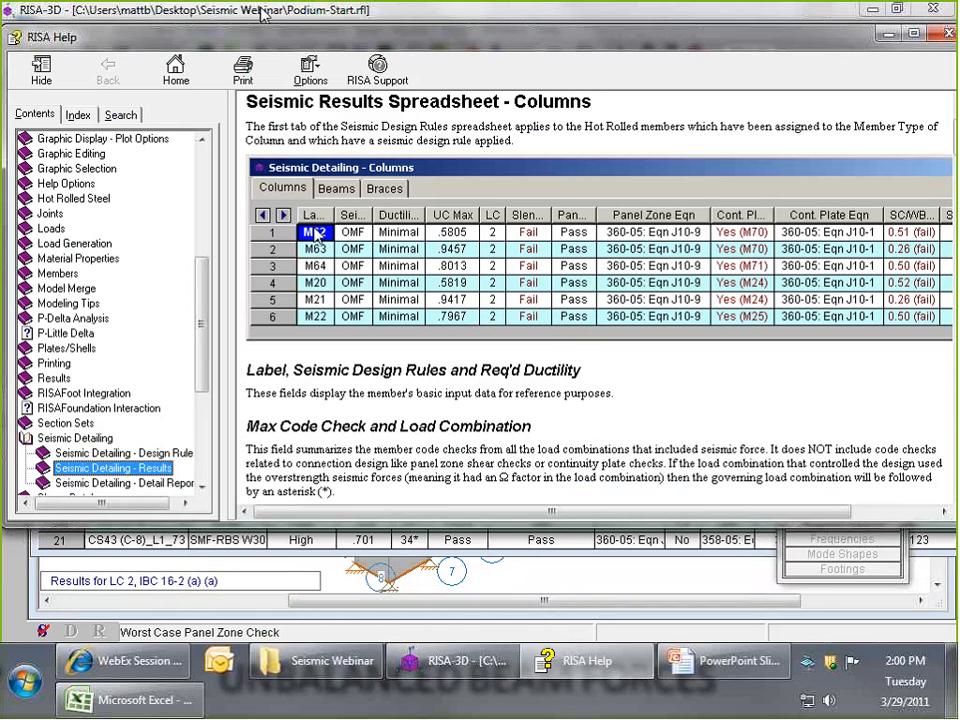
pyautogui.moveTo(404, 44); pyautogui.dragTo(405, 55)
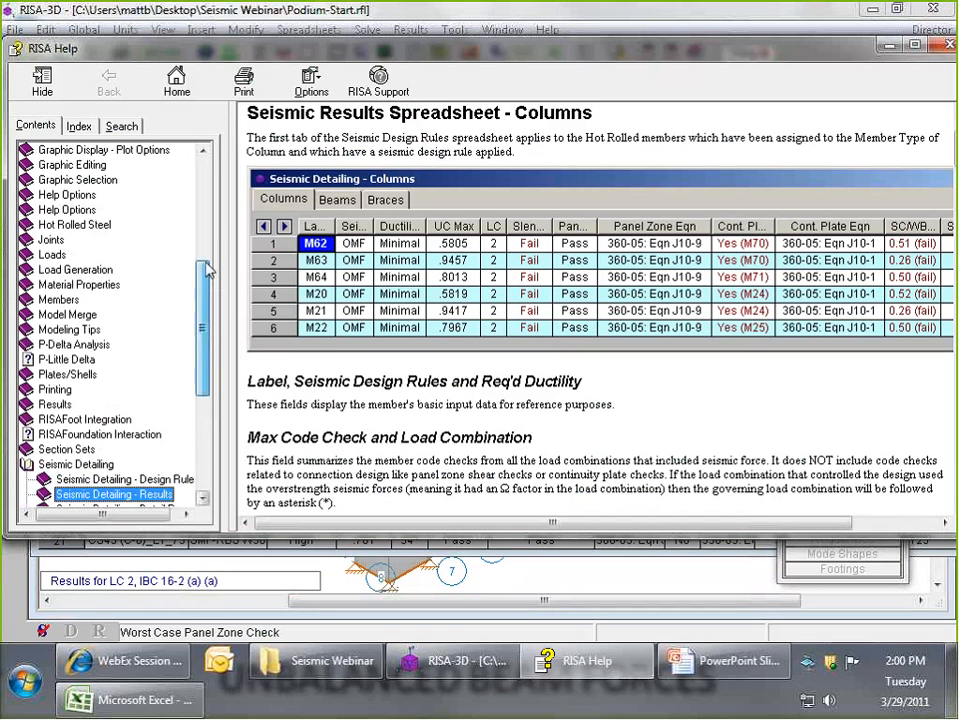
pyautogui.moveTo(207, 270); pyautogui.dragTo(207, 300)
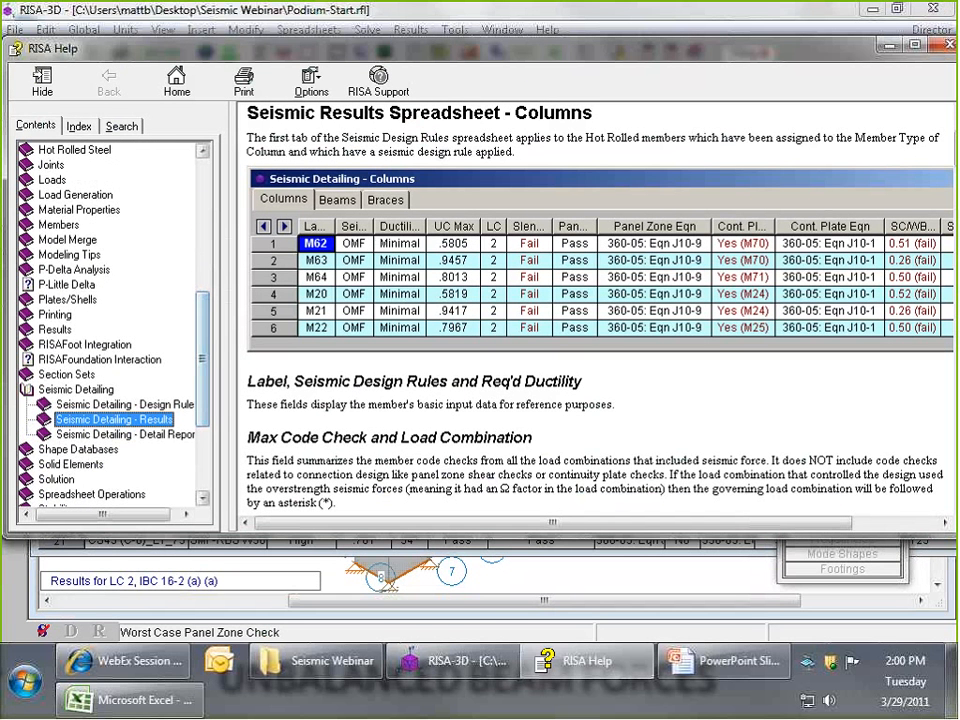
pyautogui.moveTo(453, 47); pyautogui.dragTo(402, 56)
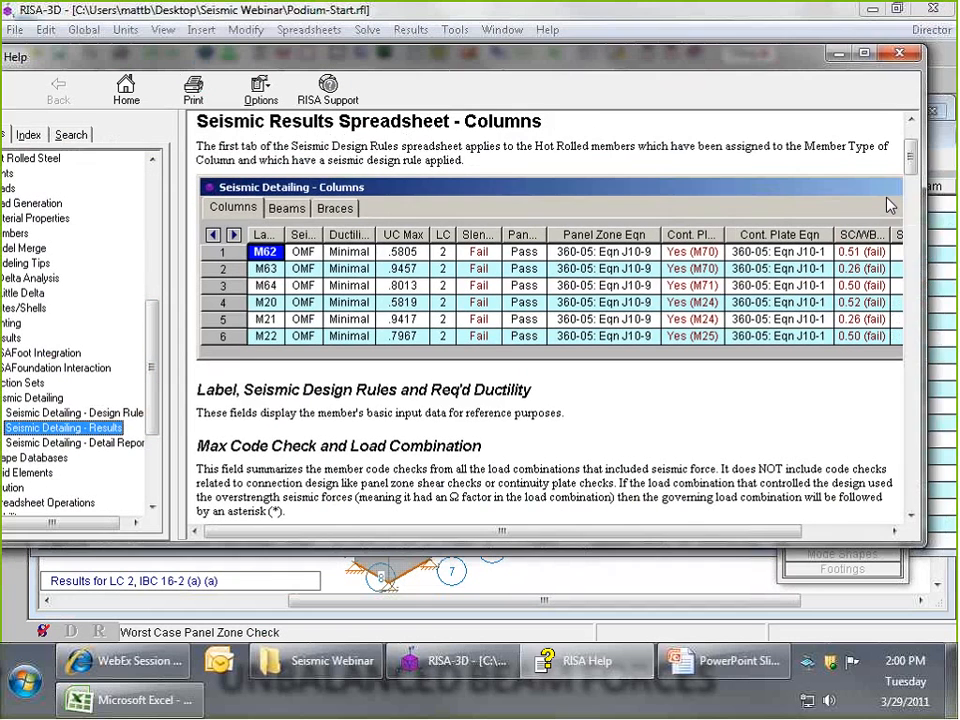
pyautogui.moveTo(921, 156); pyautogui.dragTo(924, 198)
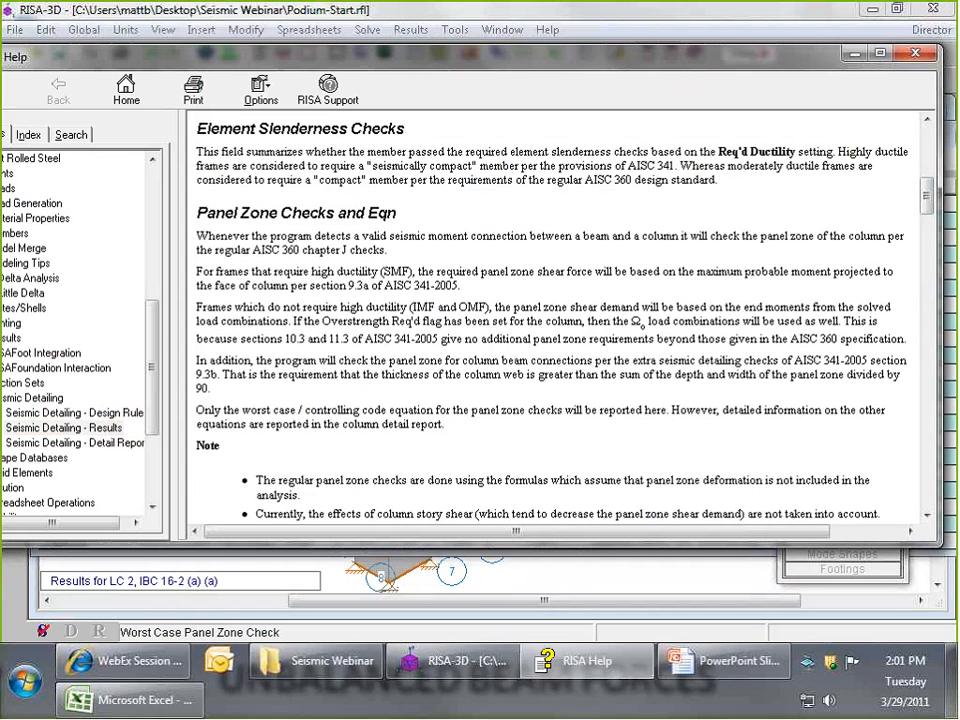
pyautogui.moveTo(352, 286); pyautogui.dragTo(485, 290)
pyautogui.click(485, 290)
pyautogui.moveTo(926, 195); pyautogui.dragTo(922, 133)
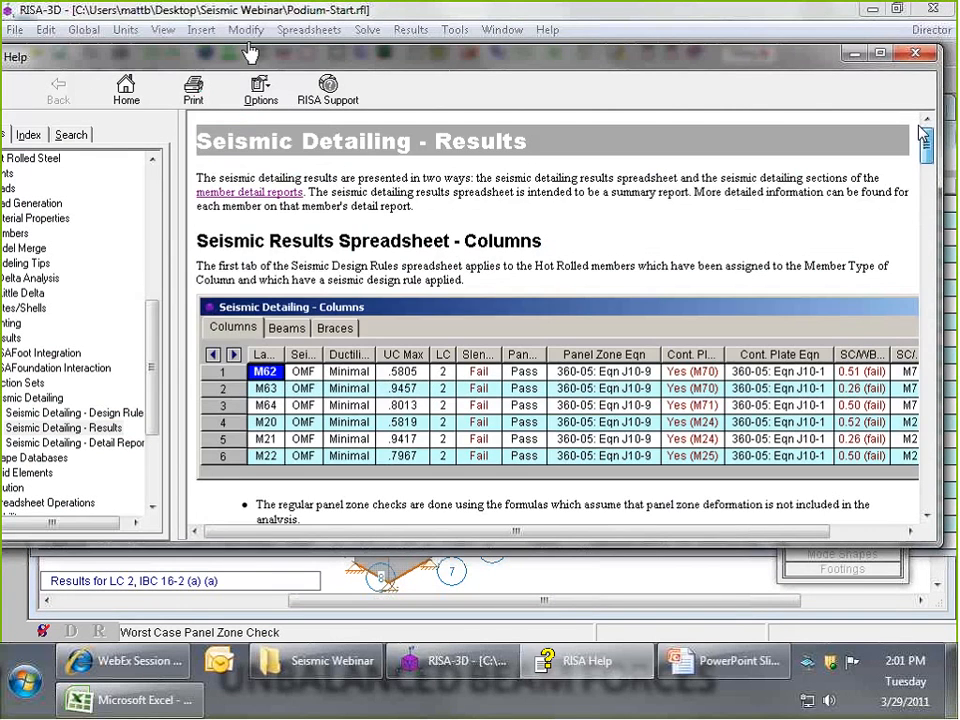
# - Close the help topic and the column seismic detailing results, and return to the model view
pyautogui.click(915, 55)
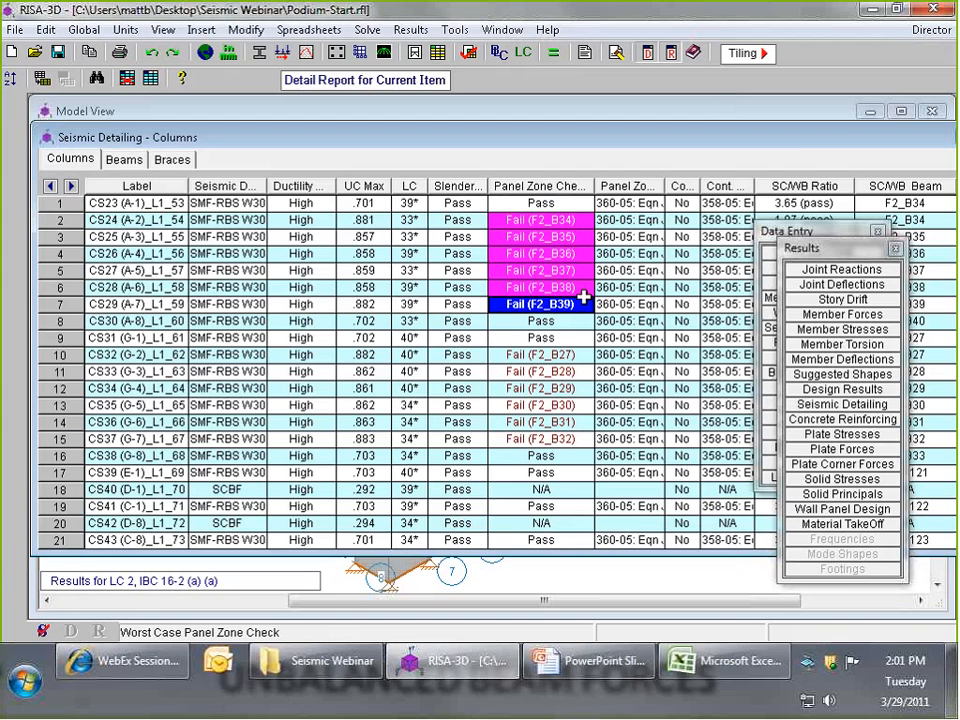
pyautogui.moveTo(790, 141); pyautogui.dragTo(670, 141)
pyautogui.click(910, 140)
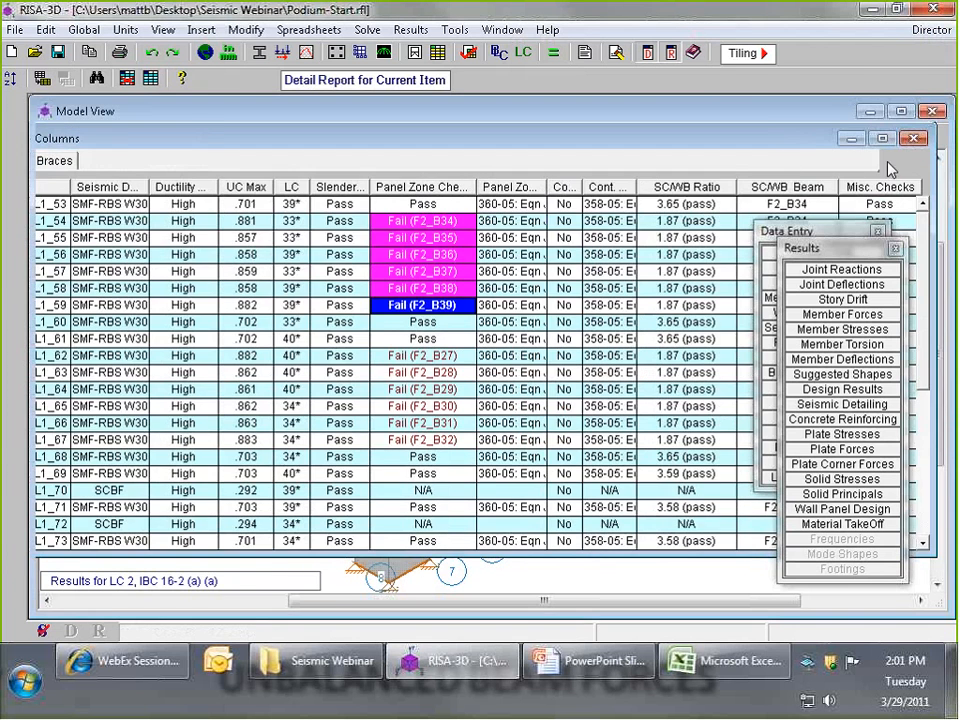
pyautogui.scroll(2, 661, 316)
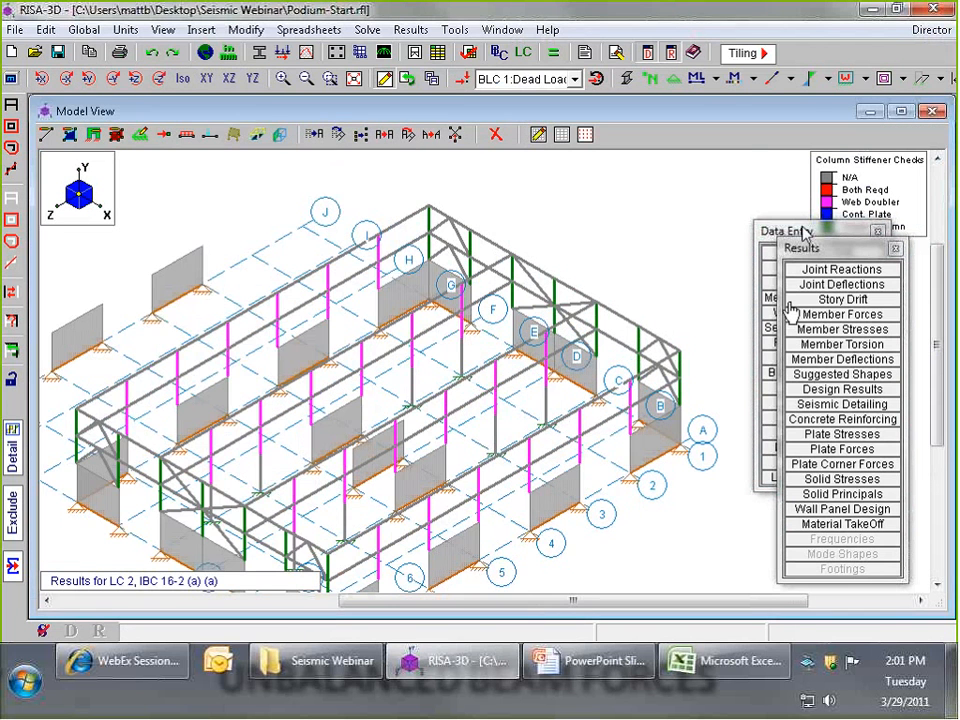
# - Open the member primary data spreadsheet and examine the available member type options for beam F3_B1
pyautogui.click(803, 230)
pyautogui.click(824, 402)
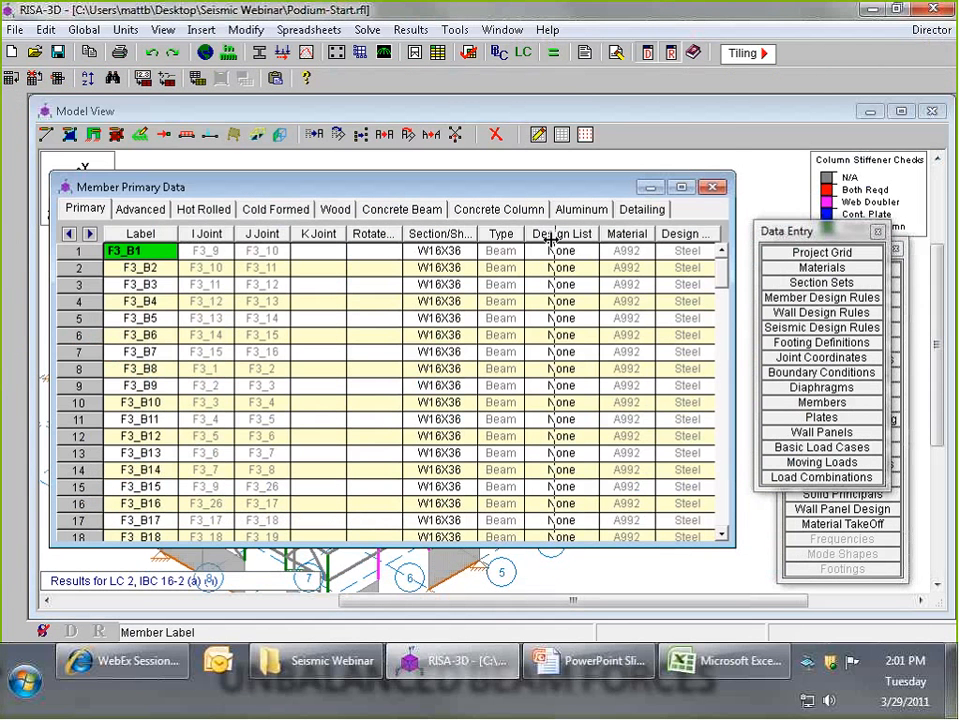
pyautogui.moveTo(551, 239); pyautogui.dragTo(553, 239)
pyautogui.click(536, 251)
pyautogui.click(543, 256)
pyautogui.click(541, 260)
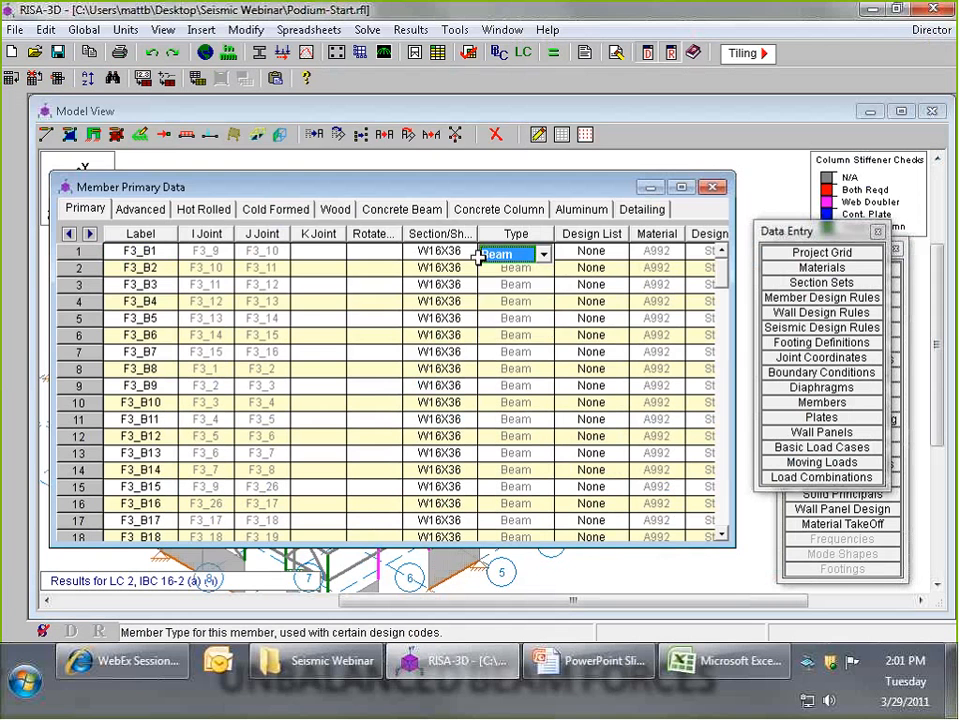
pyautogui.click(458, 244)
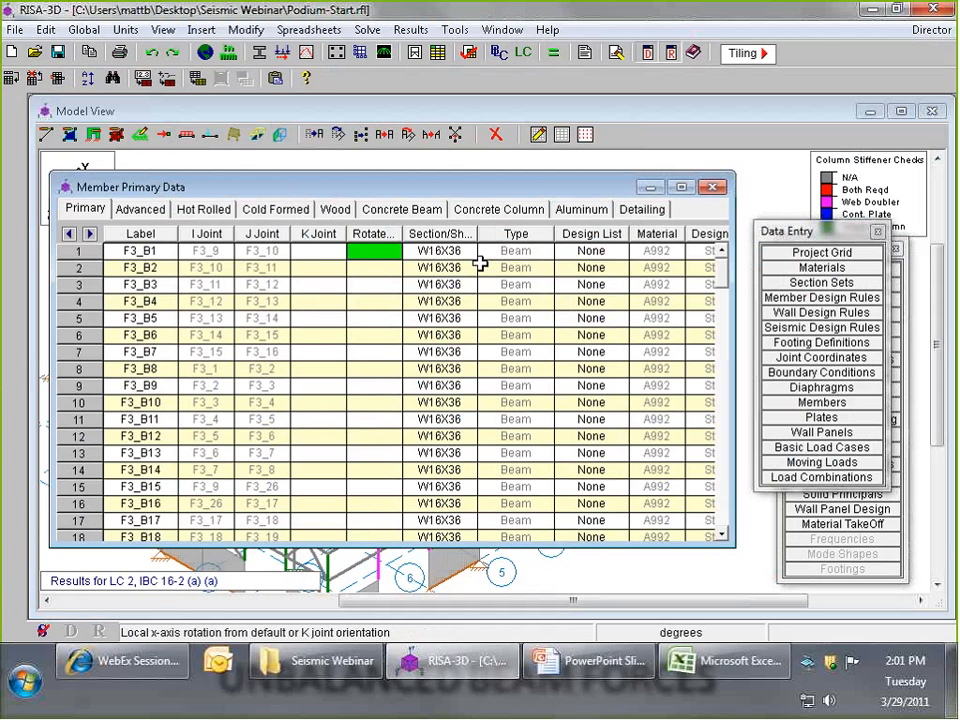
pyautogui.click(530, 256)
pyautogui.click(541, 255)
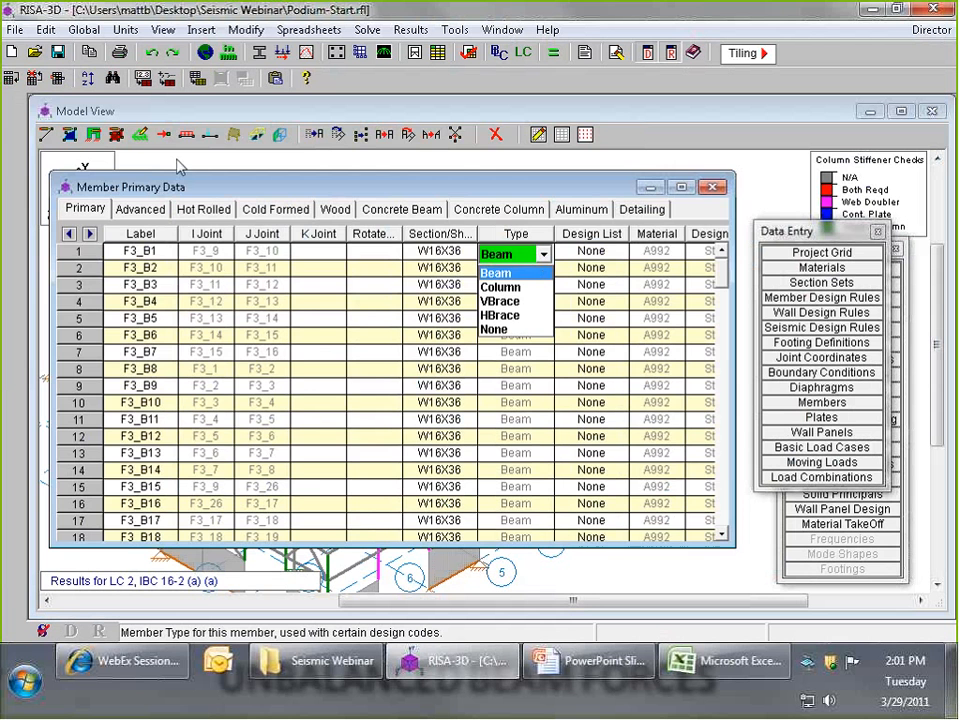
# - Clear the current results, review the member type choices in the Draw Members settings keeping Beam, and close them without drawing
pyautogui.click(45, 134)
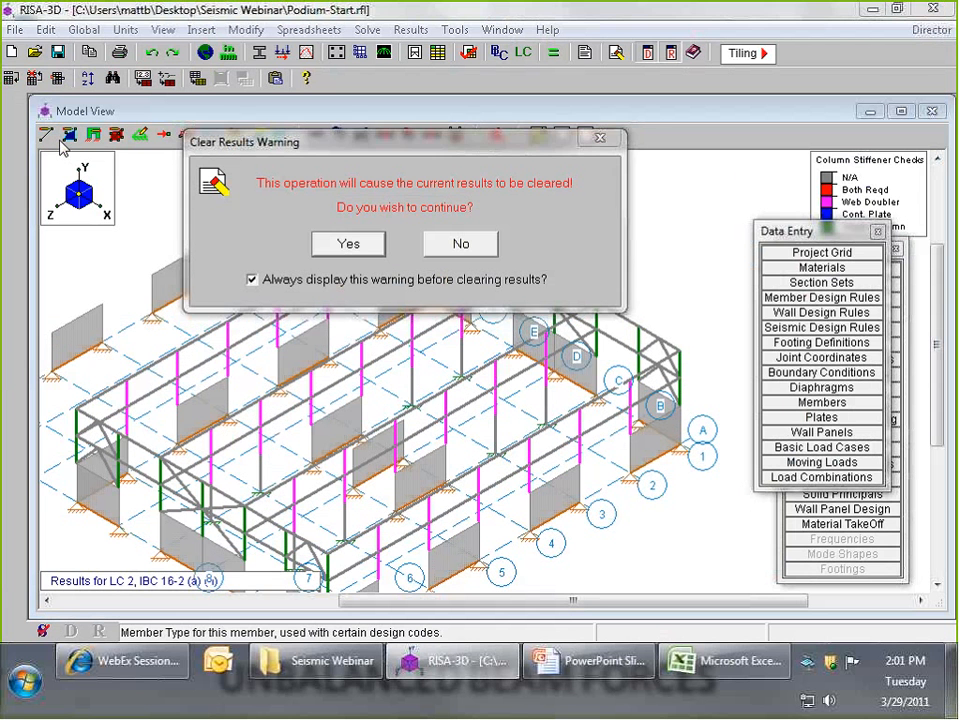
pyautogui.click(348, 243)
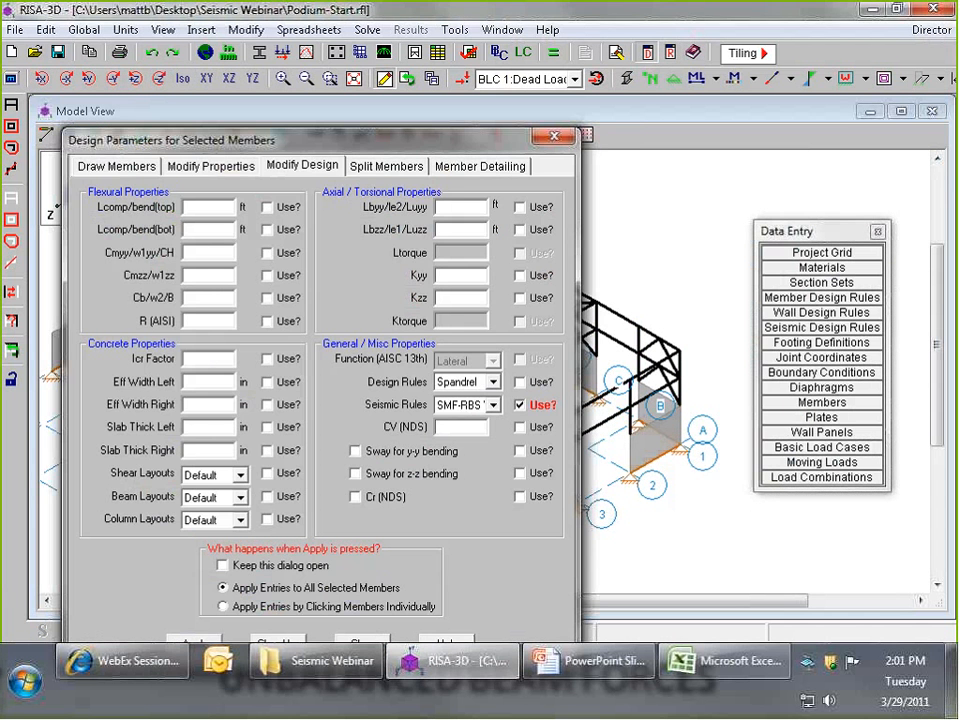
pyautogui.click(140, 168)
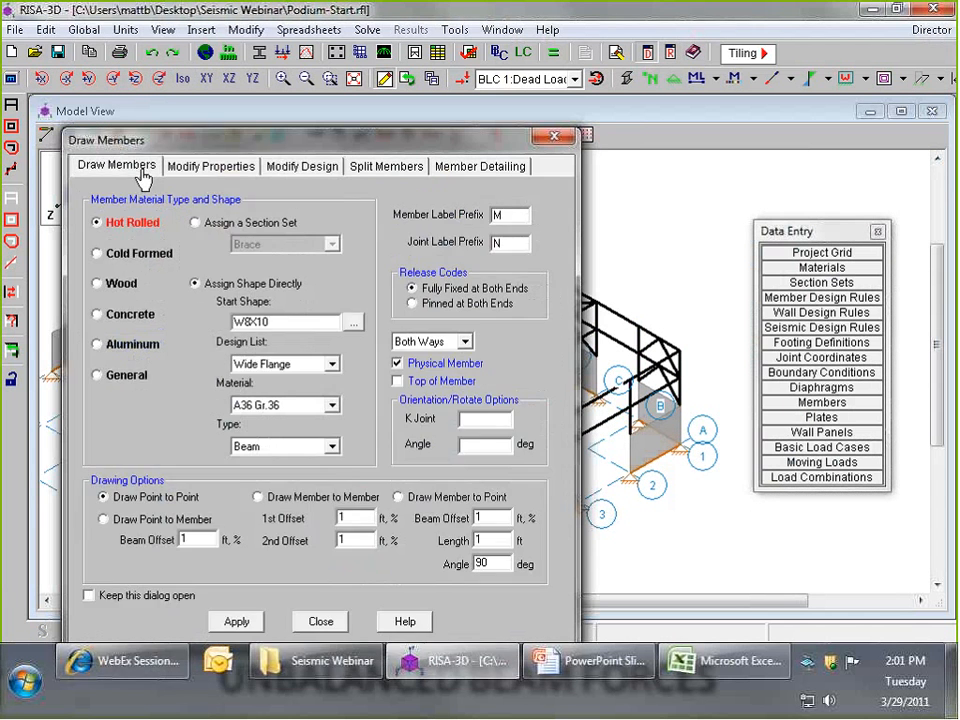
pyautogui.click(311, 447)
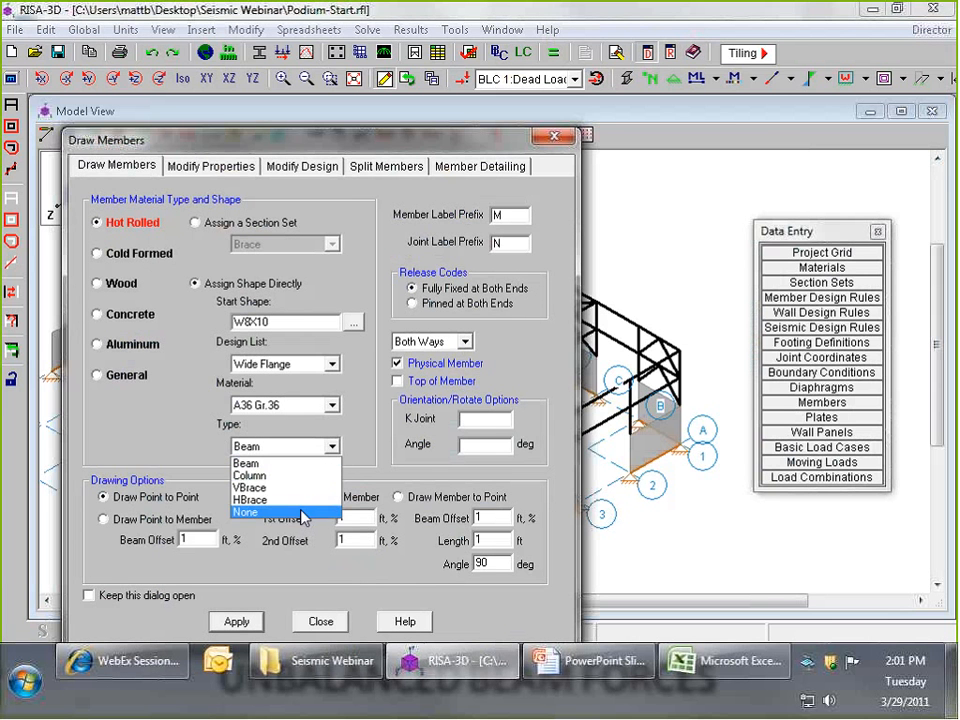
pyautogui.click(290, 463)
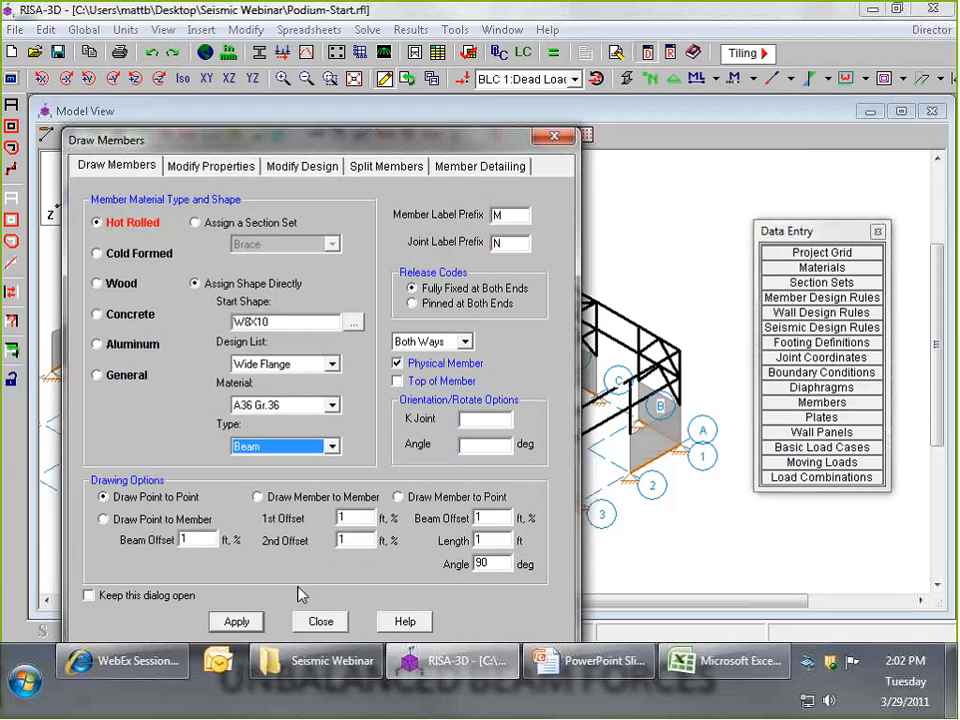
pyautogui.click(317, 621)
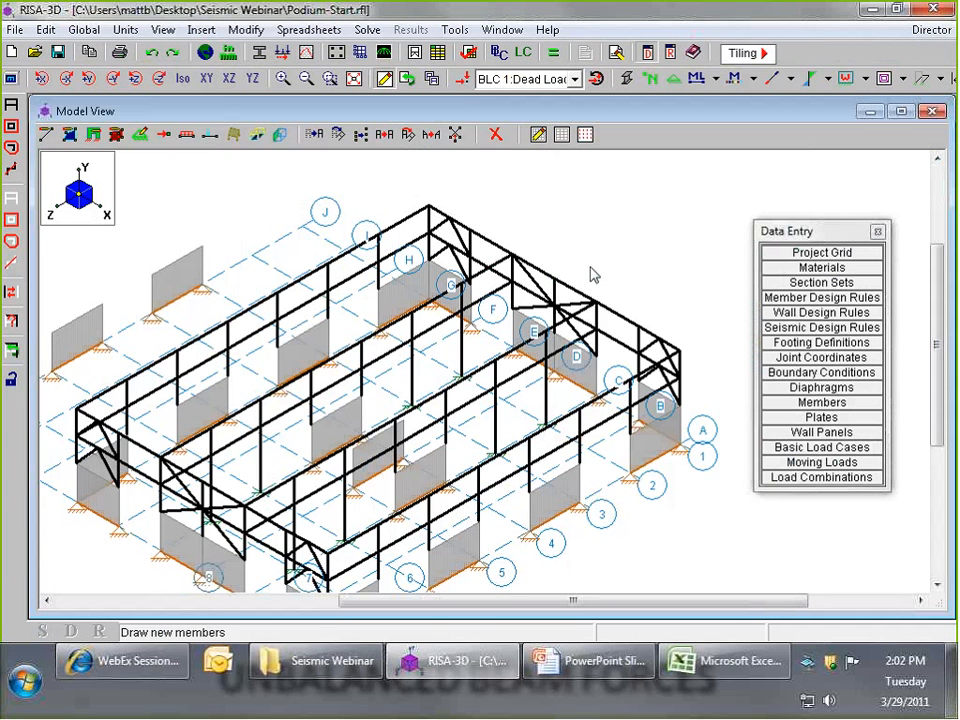
pyautogui.click(755, 80)
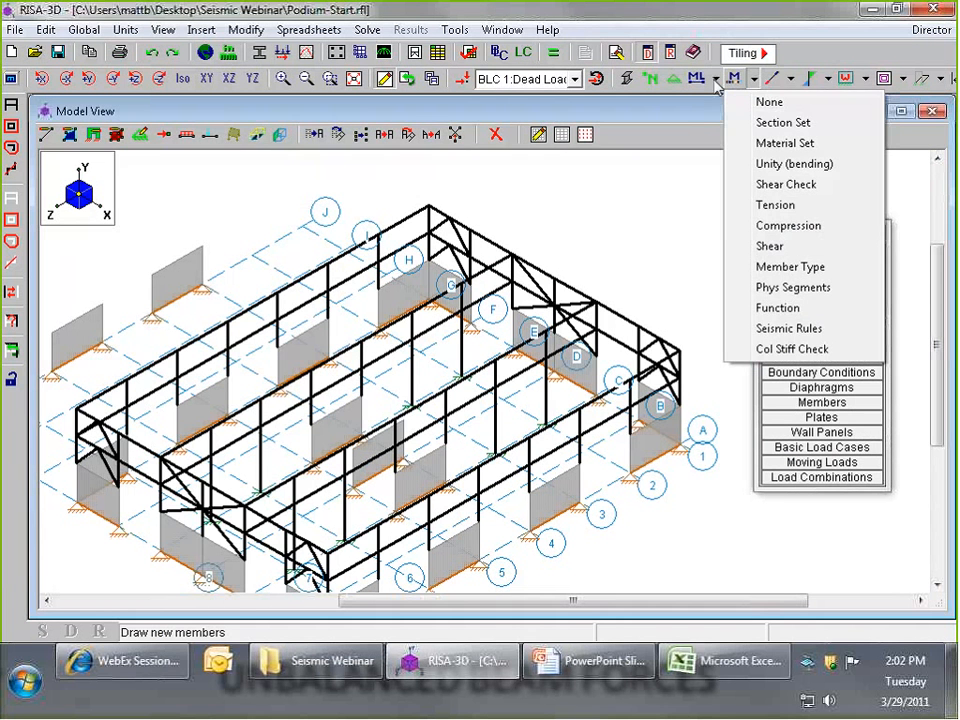
pyautogui.click(717, 84)
pyautogui.click(717, 80)
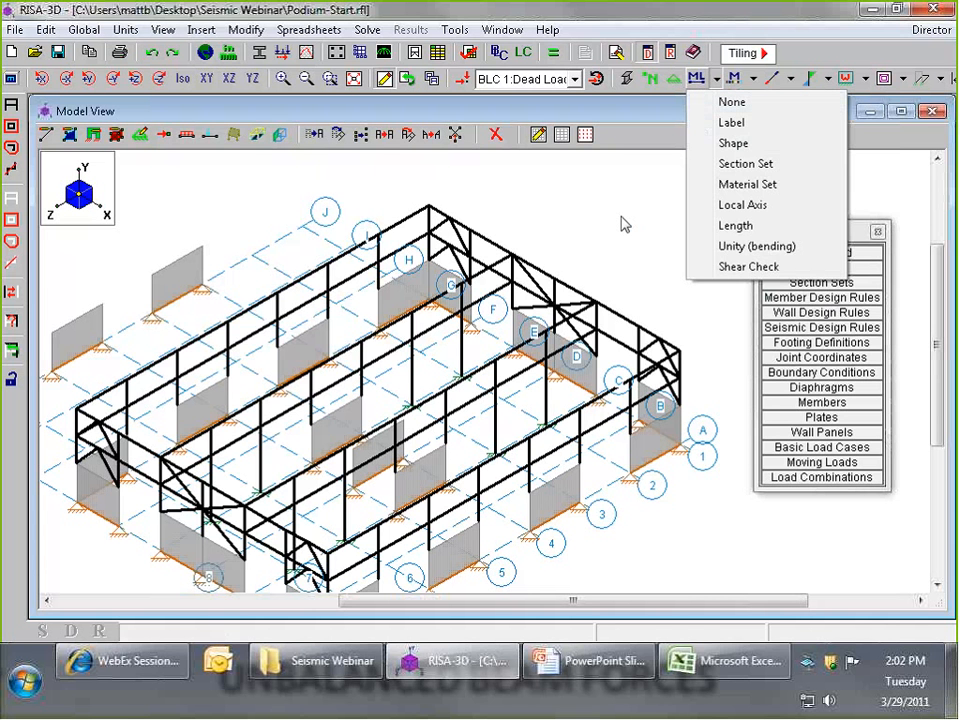
pyautogui.click(590, 227)
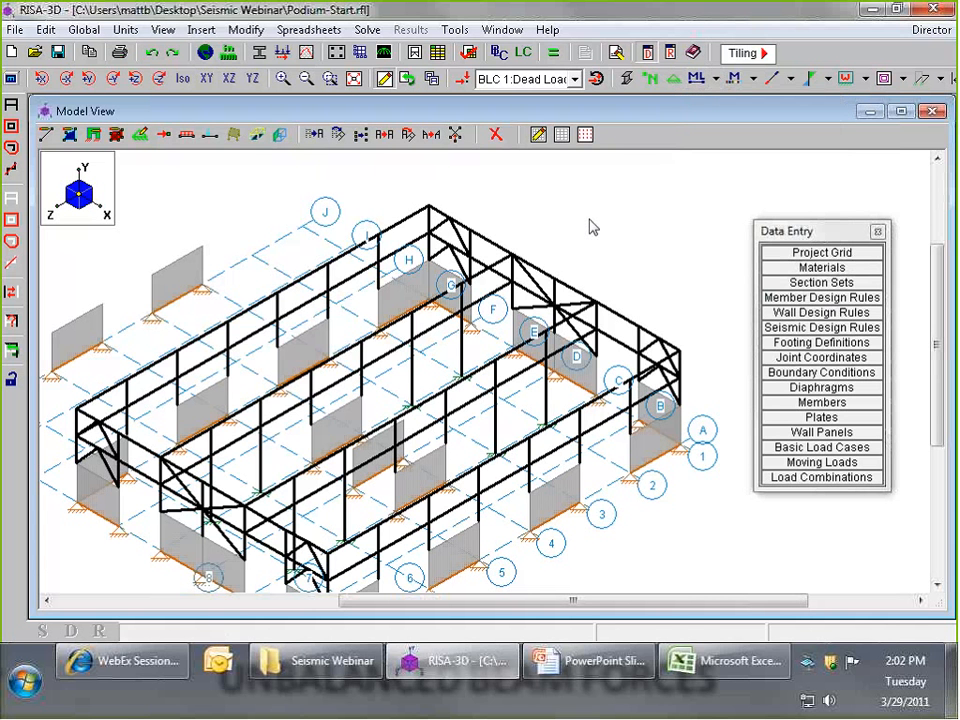
# - Set the model view to draw members color coded with Member Type as the color basis
pyautogui.click(11, 79)
pyautogui.click(112, 151)
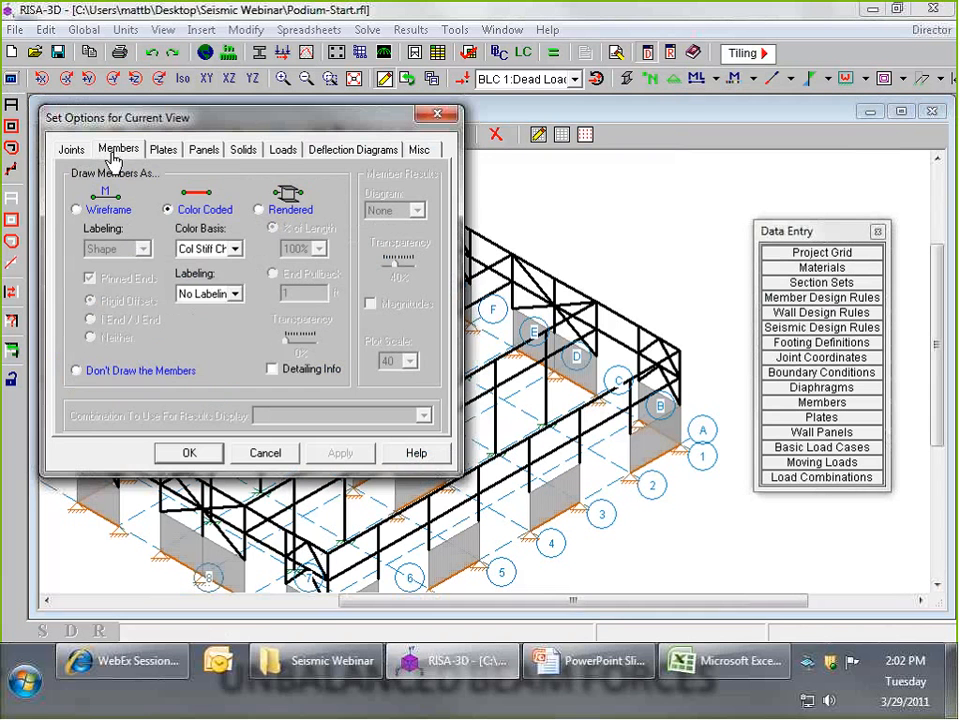
pyautogui.click(77, 209)
pyautogui.click(128, 249)
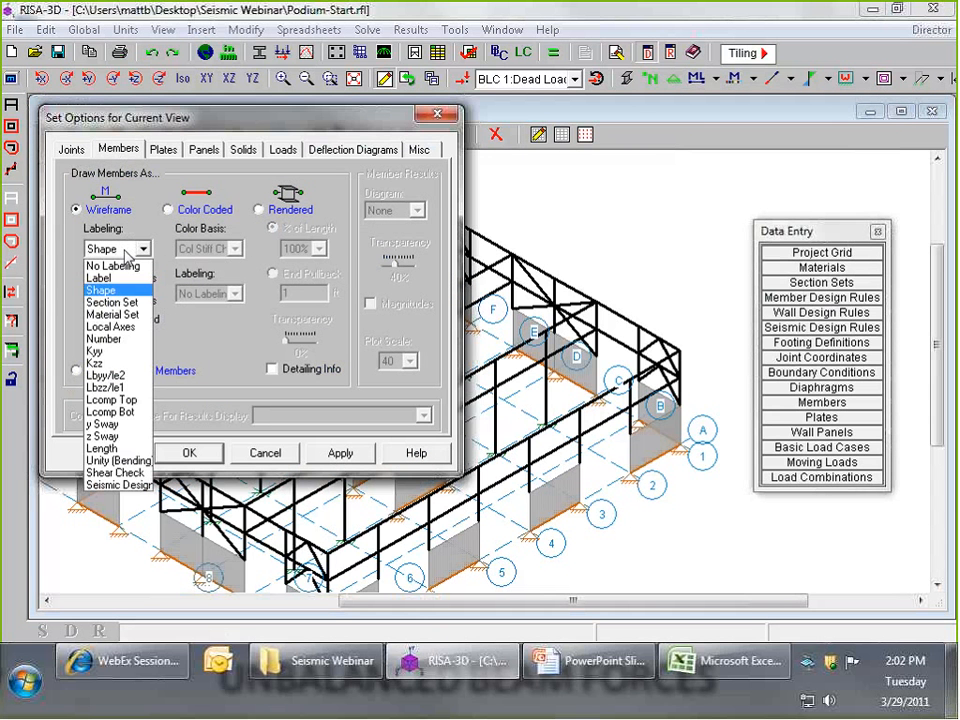
pyautogui.click(133, 257)
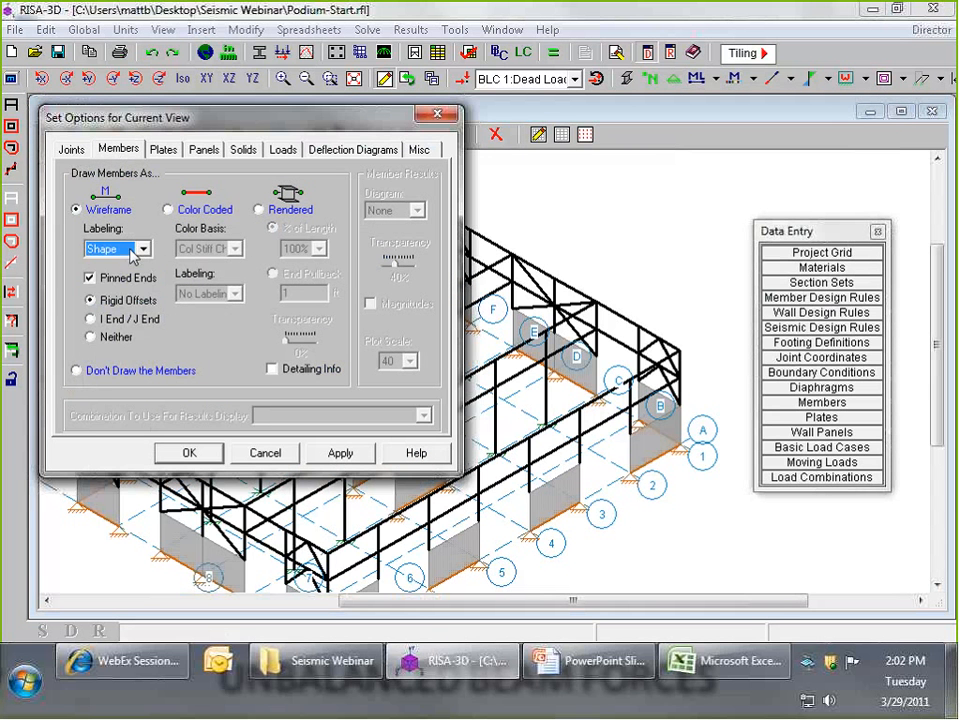
pyautogui.click(172, 209)
pyautogui.click(207, 249)
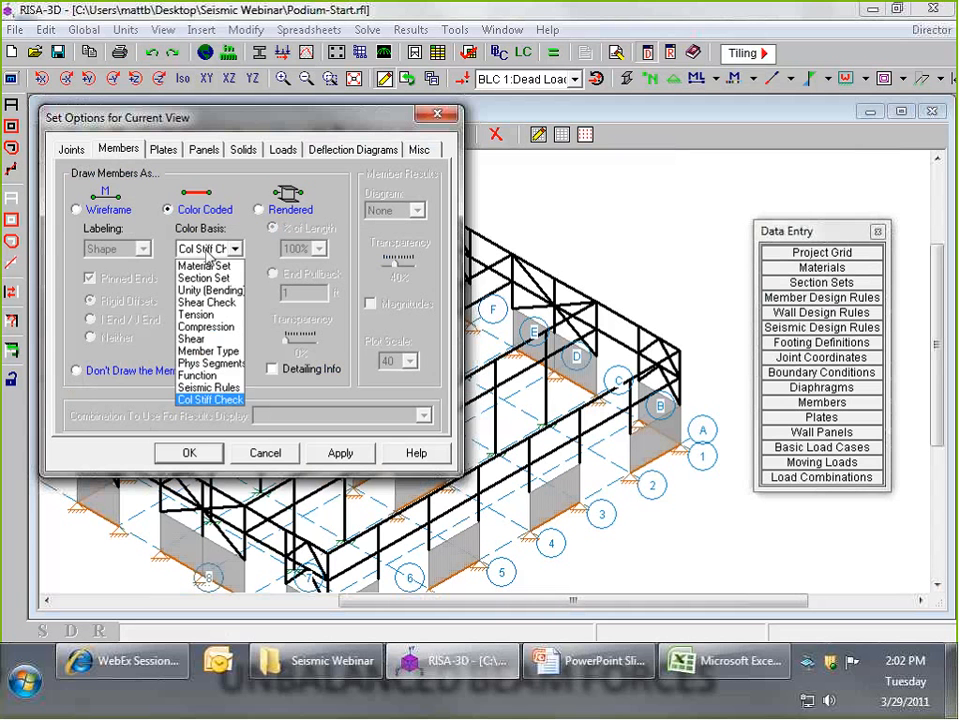
pyautogui.click(190, 222)
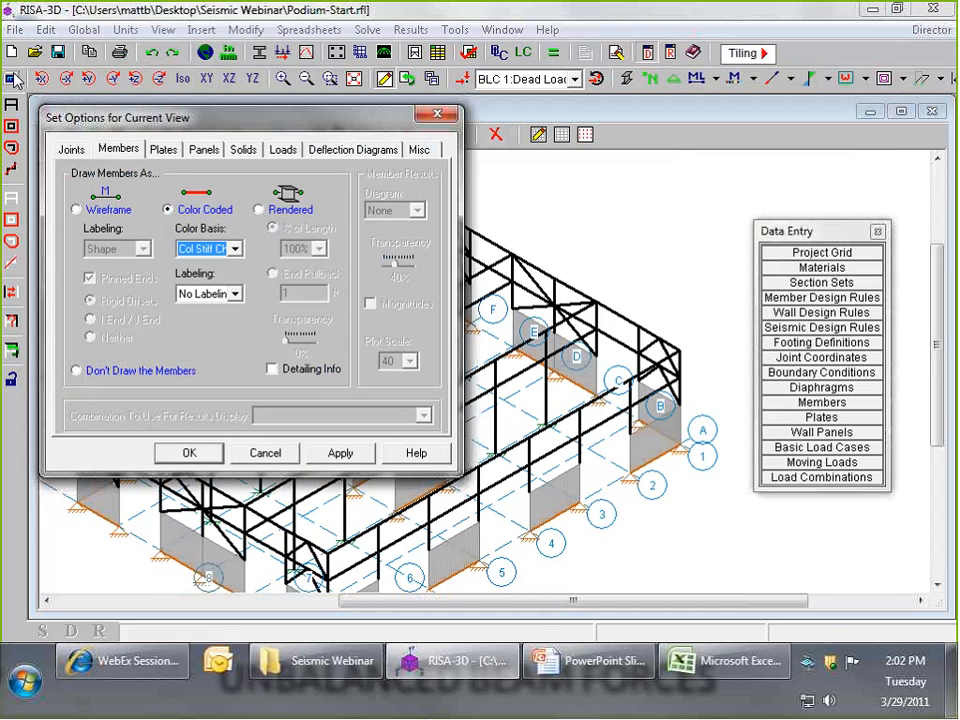
pyautogui.click(235, 248)
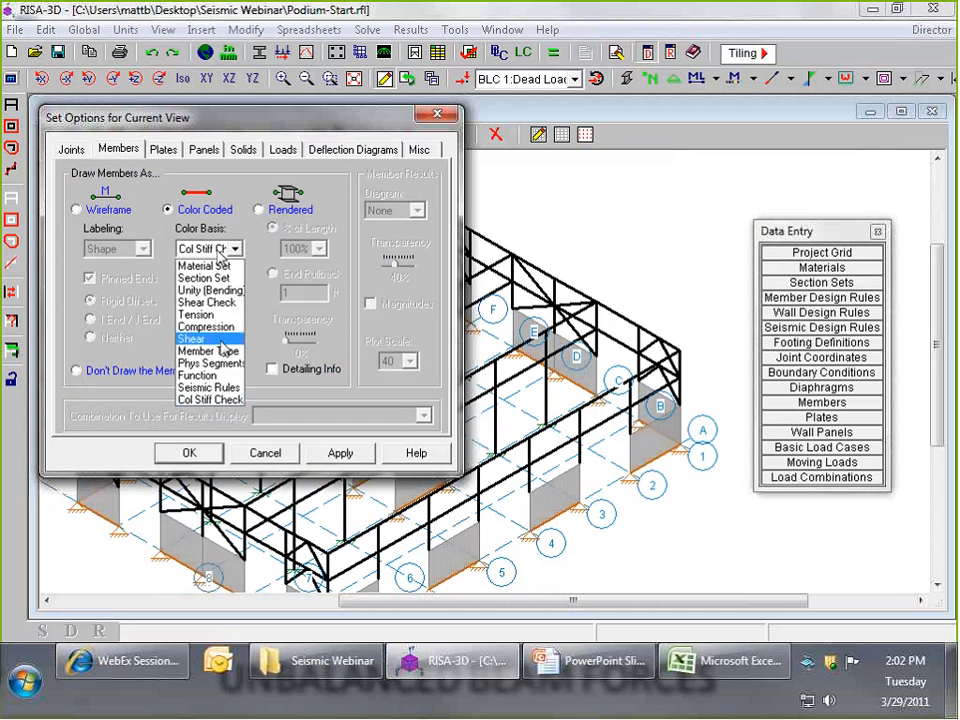
pyautogui.click(208, 349)
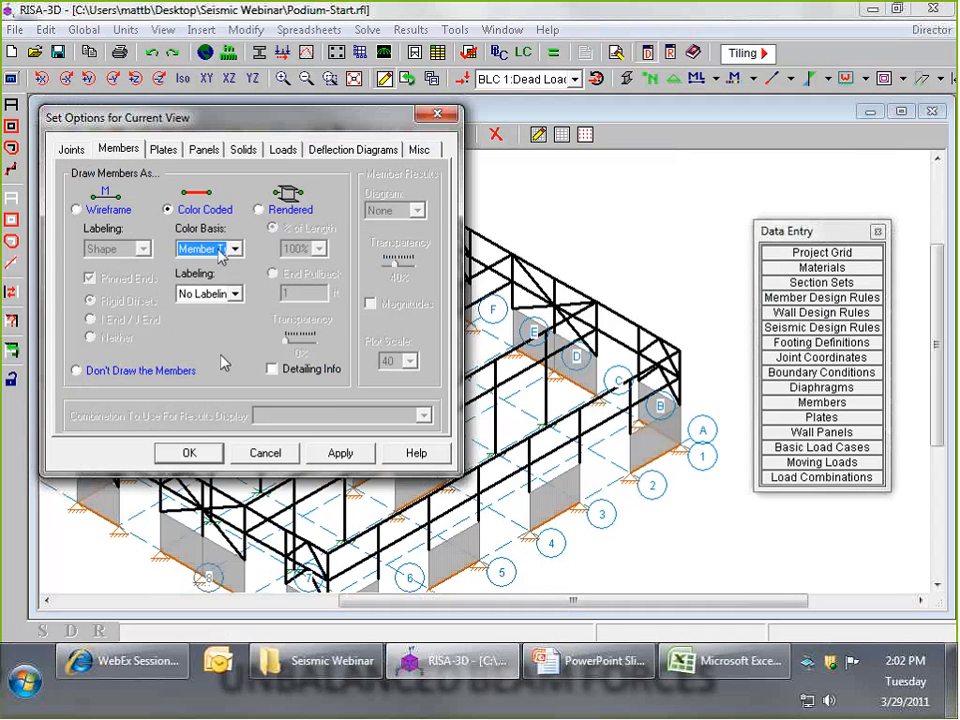
pyautogui.click(189, 453)
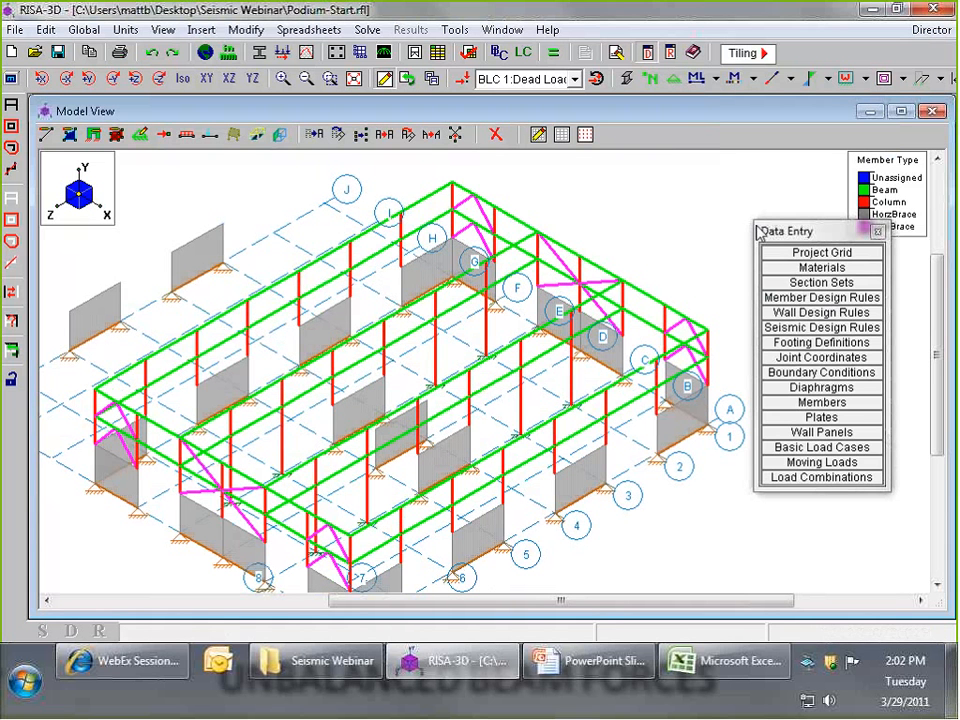
# - Move the Data Entry palette clear of the Member Type legend and examine the color-coded member types in the model
pyautogui.moveTo(766, 233); pyautogui.dragTo(801, 299)
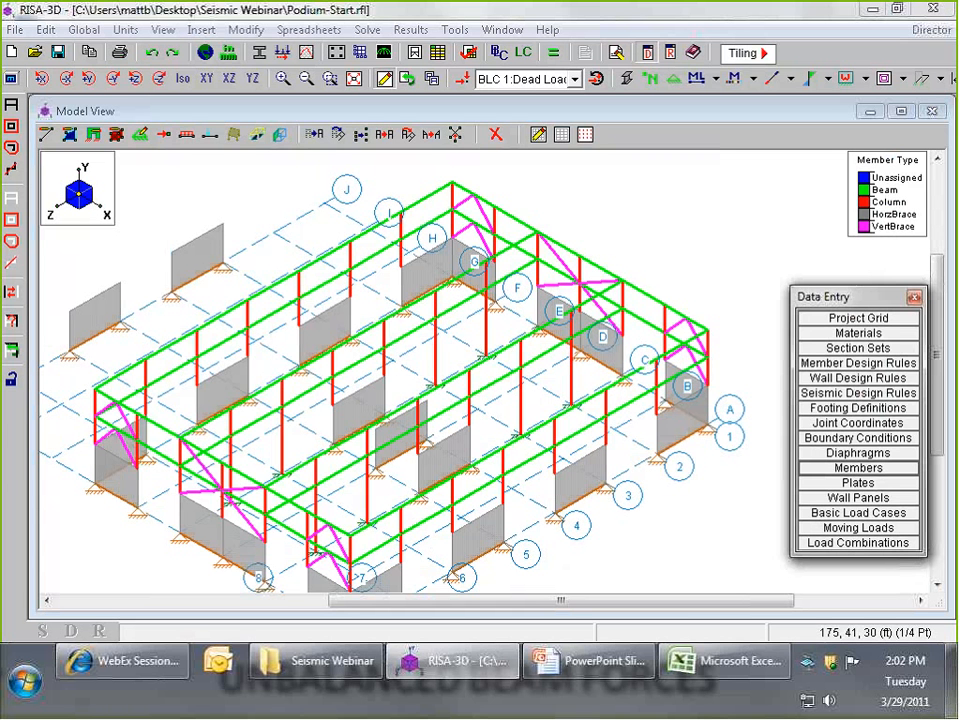
pyautogui.scroll(-1, 549, 236)
pyautogui.moveTo(549, 236); pyautogui.dragTo(571, 218, button='middle')
pyautogui.scroll(1, 571, 218)
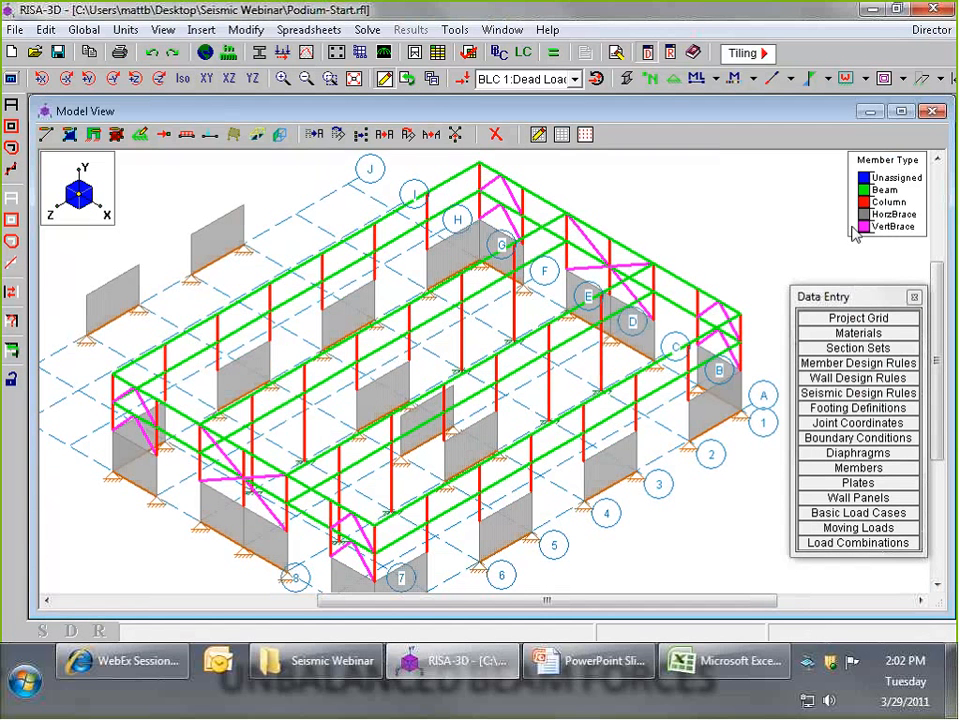
# - Review the brace seismic design rules and return to the model view
pyautogui.click(857, 395)
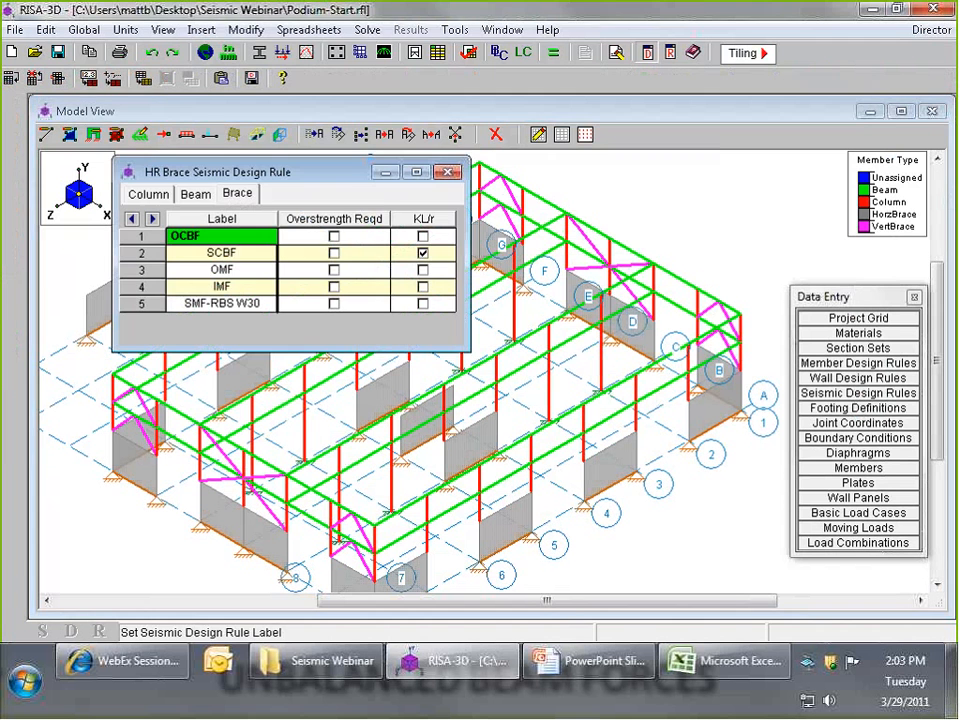
pyautogui.click(690, 238)
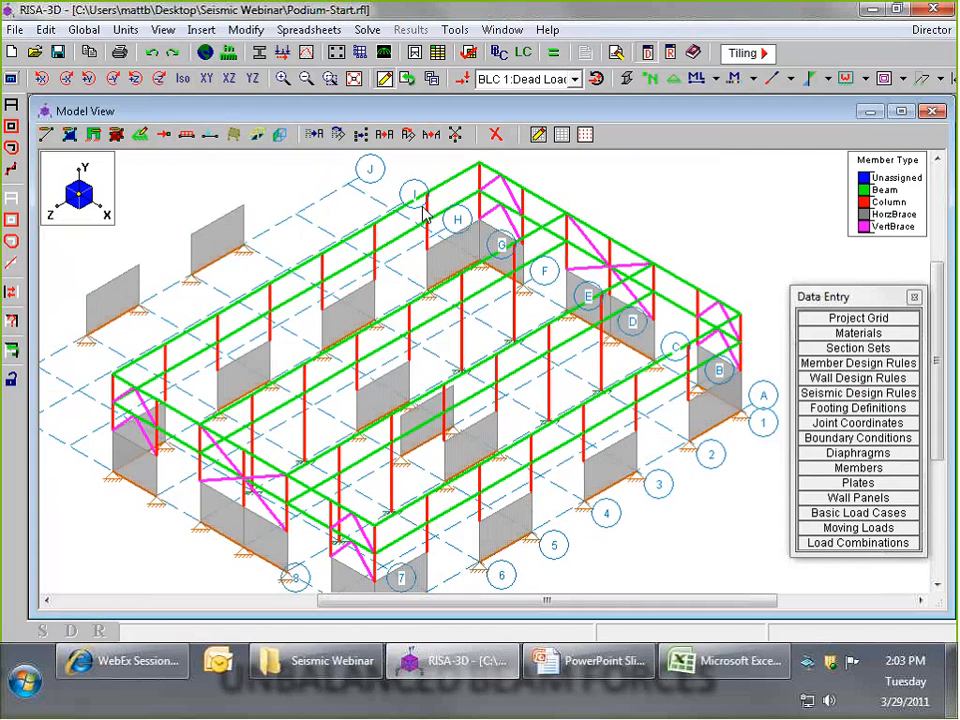
# - Switch to the PowerPoint slide show and advance from Unbalanced Beam Forces to the Additional Resources slide
pyautogui.click(563, 664)
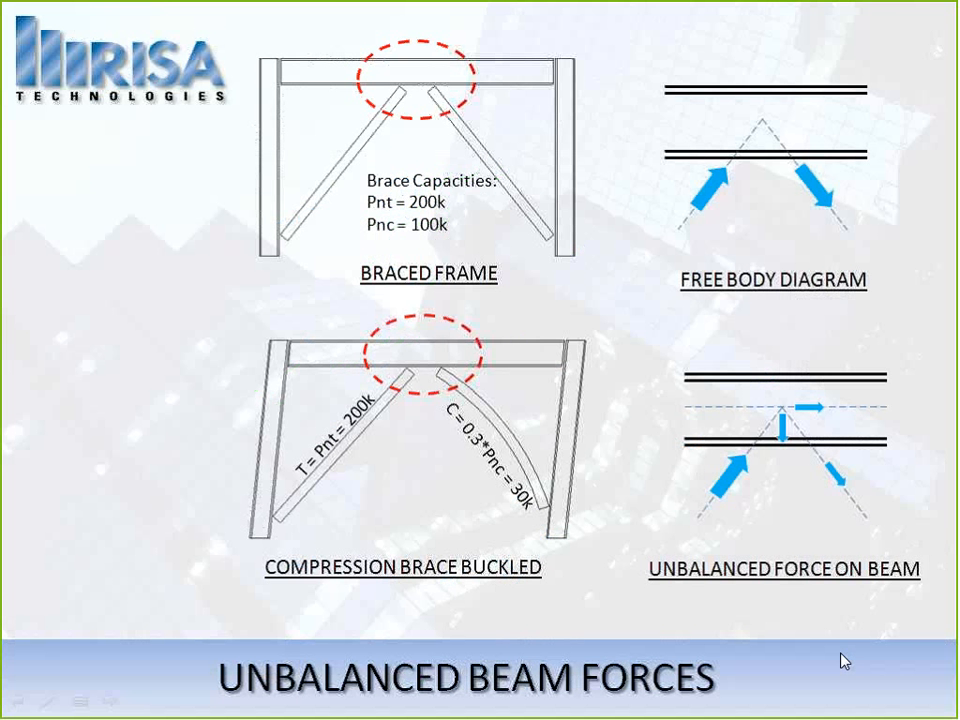
pyautogui.click(766, 392)
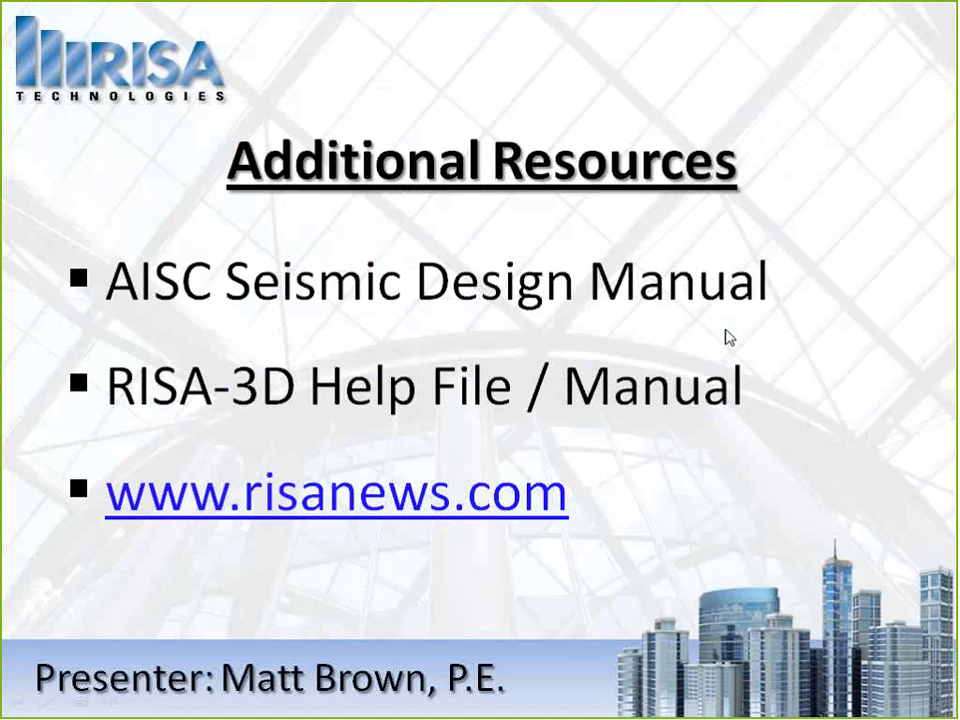